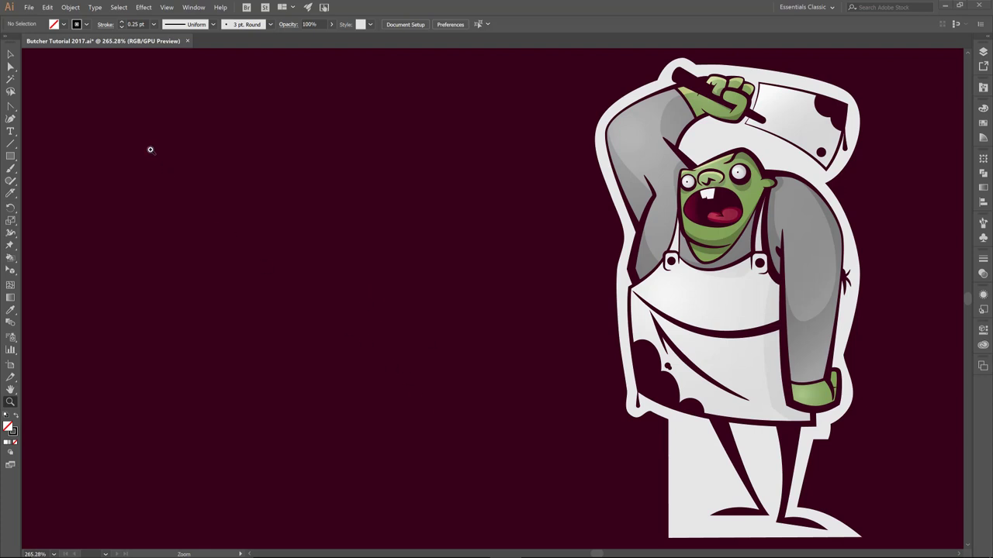
Create a 5 x 5 in RGB document at 300 ppi and close the Butcher Tutorial 2017 file.
{"action": "left_click", "coordinate": [29, 7]}
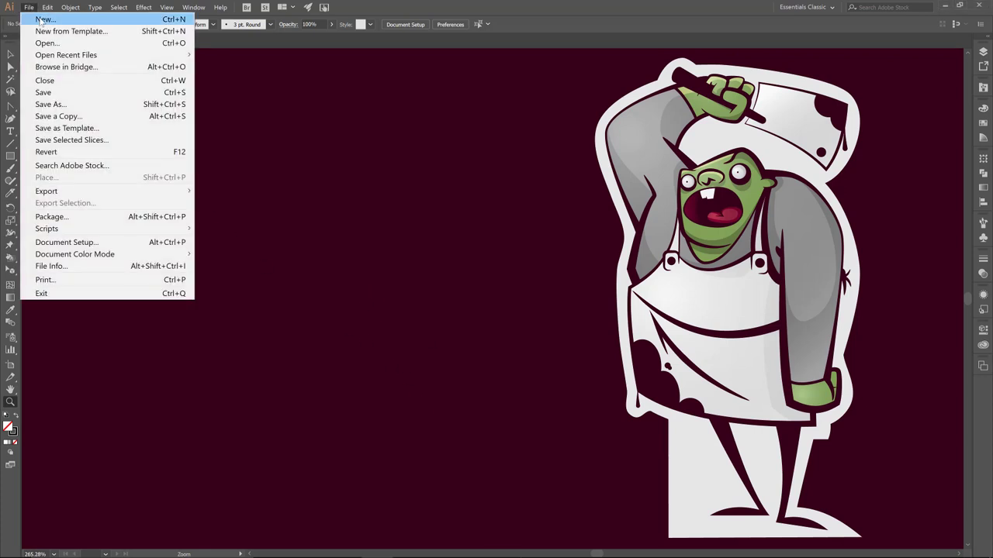
{"action": "left_click", "coordinate": [42, 21]}
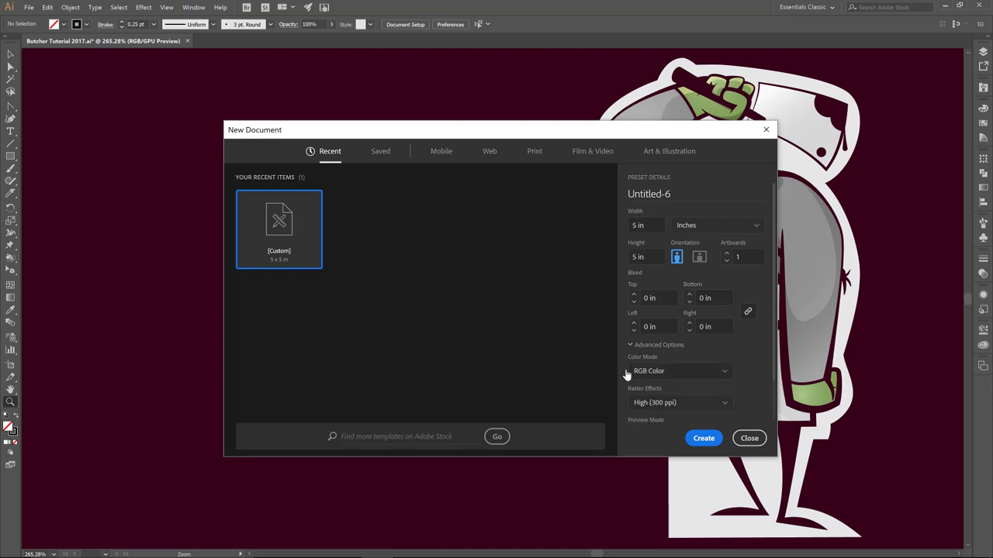
{"action": "left_click", "coordinate": [702, 439]}
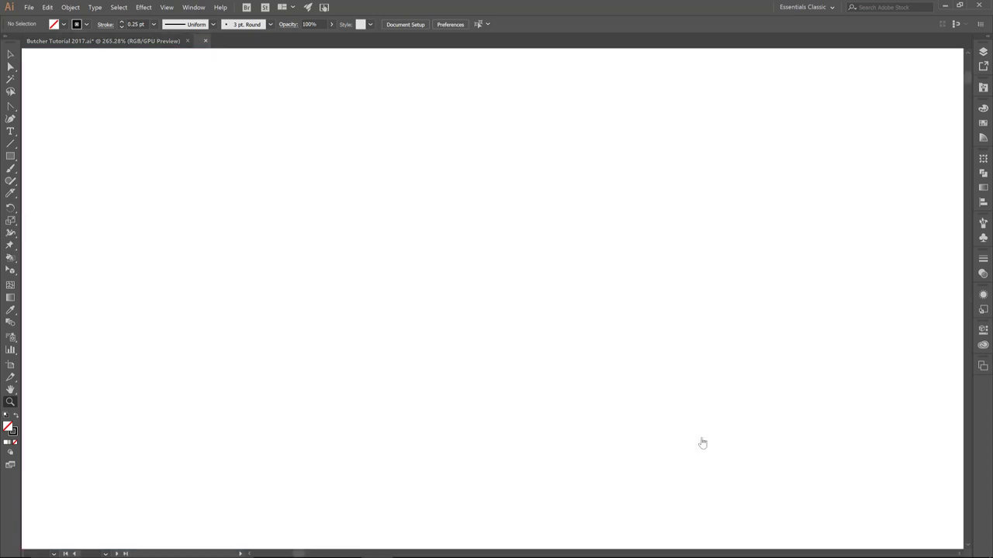
{"action": "left_click", "coordinate": [187, 41]}
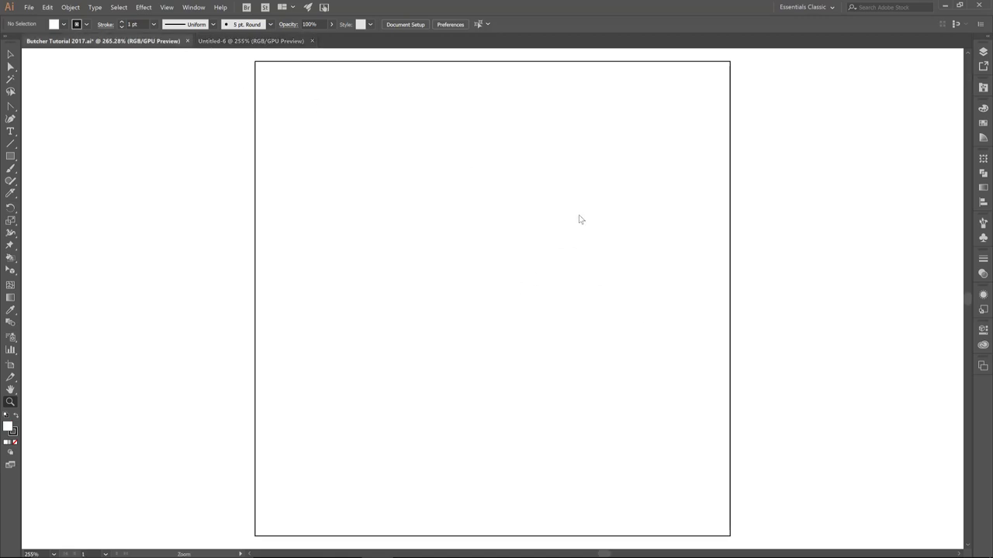
Turn on Overprint Preview for the new document.
{"action": "left_click", "coordinate": [168, 7]}
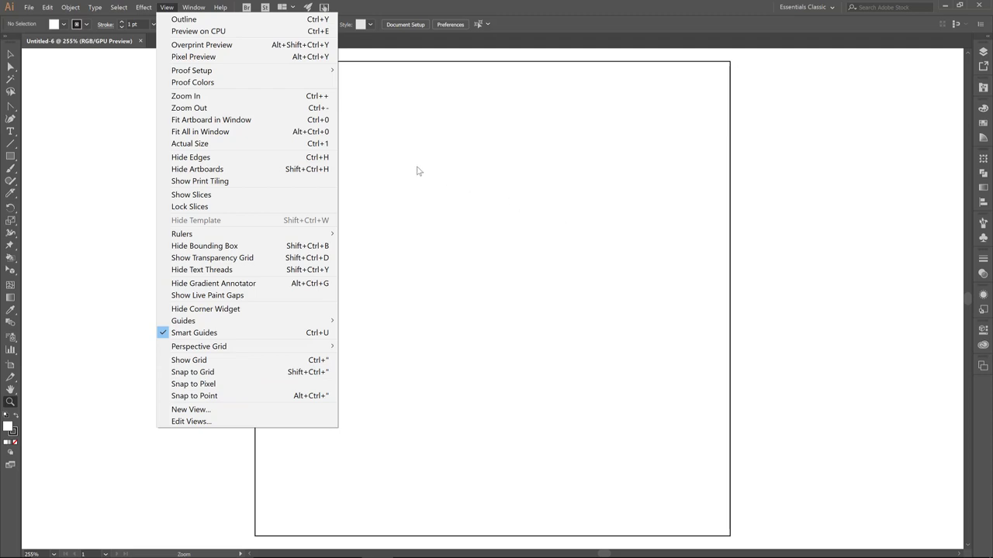
{"action": "key", "text": "ctrl+alt+shift+y"}
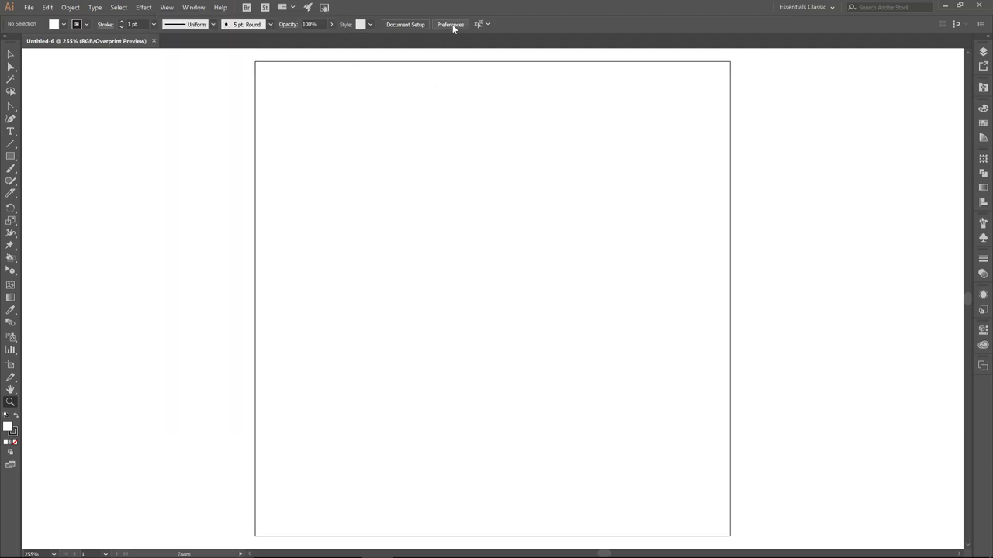
Review the General, Selection & Anchor Display and Smart Guides preferences, and accept them.
{"action": "left_click", "coordinate": [450, 25]}
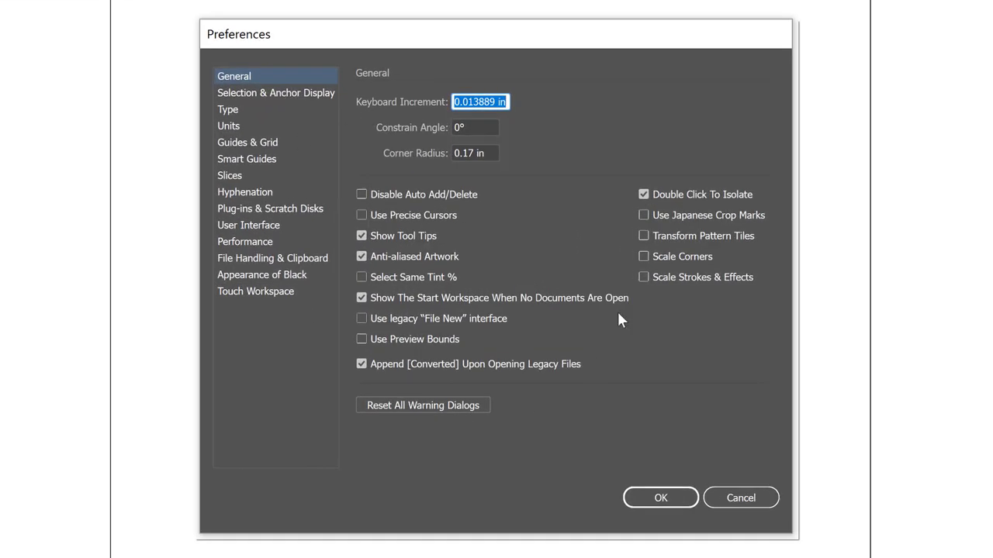
{"action": "left_click", "coordinate": [280, 96]}
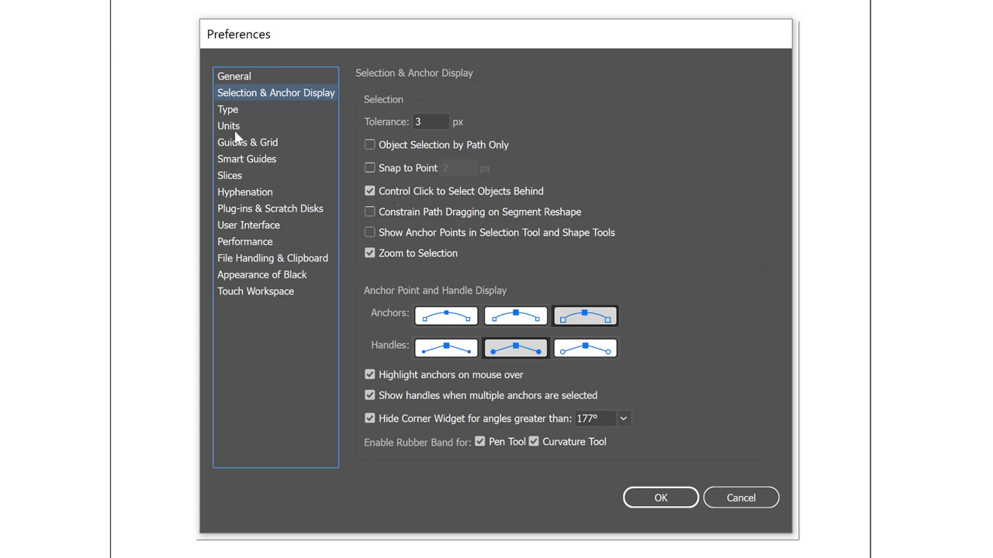
{"action": "left_click", "coordinate": [243, 160]}
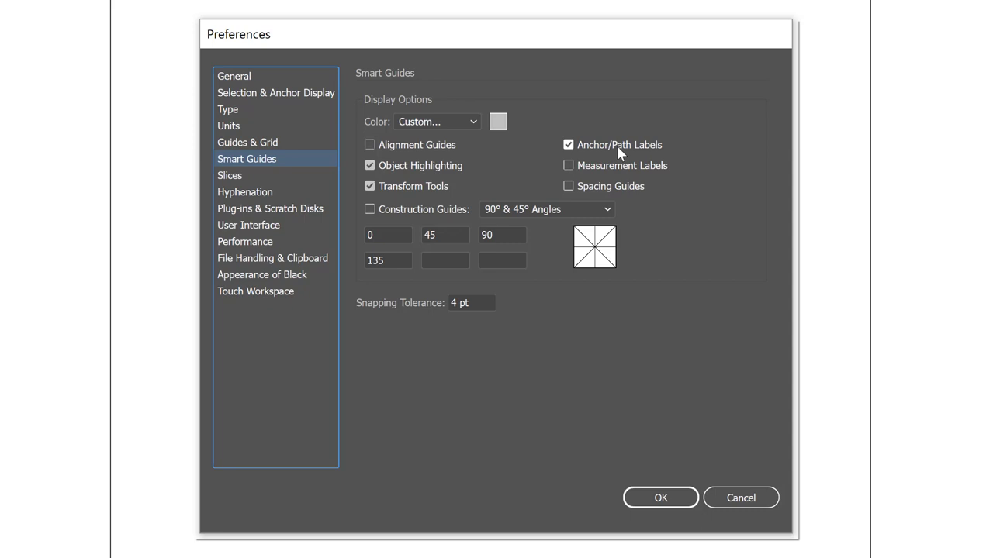
{"action": "left_click", "coordinate": [660, 499]}
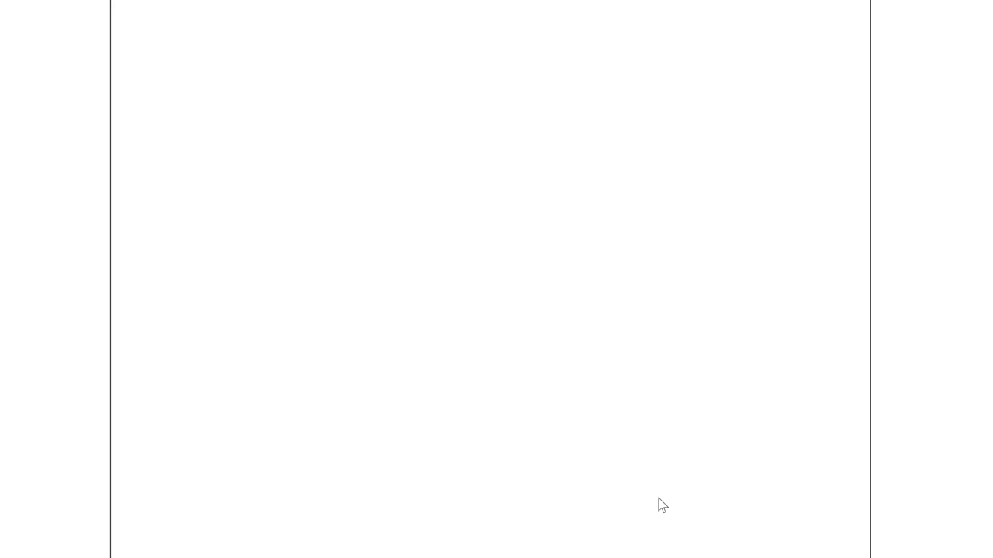
Hide the artboards and switch to the Selection tool.
{"action": "left_click", "coordinate": [170, 8]}
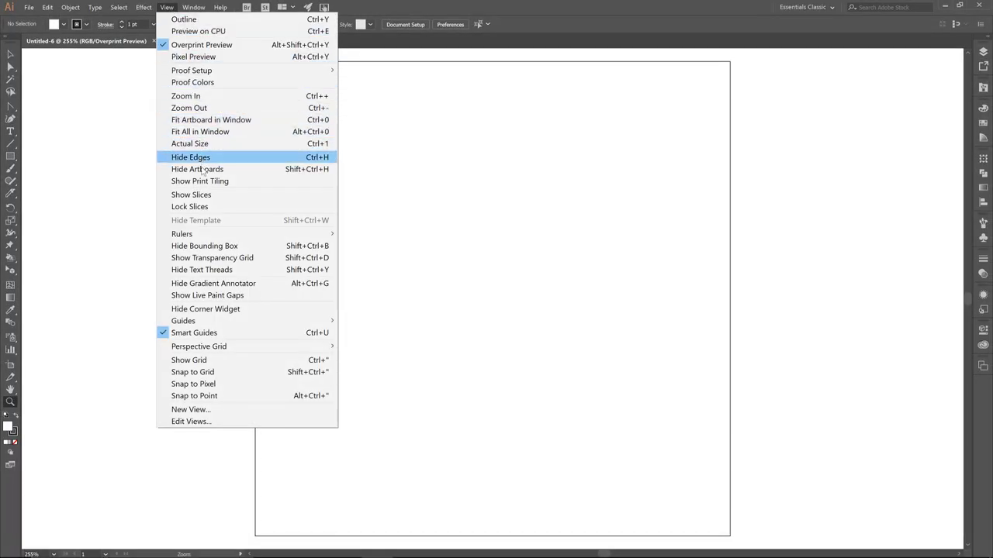
{"action": "left_click", "coordinate": [200, 169]}
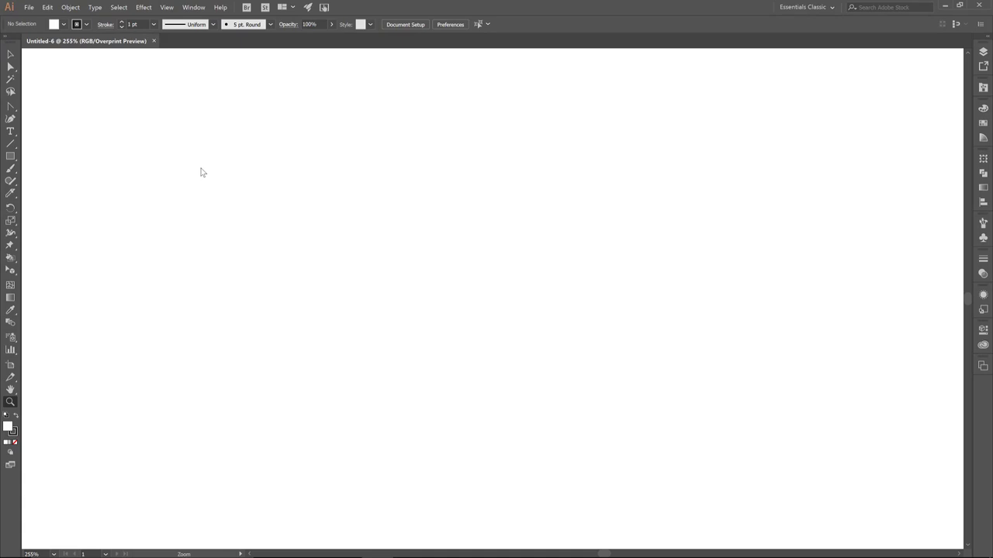
{"action": "key", "text": "v"}
Place the butcher image from the APG's folder on the canvas as a linked file.
{"action": "left_click", "coordinate": [29, 8]}
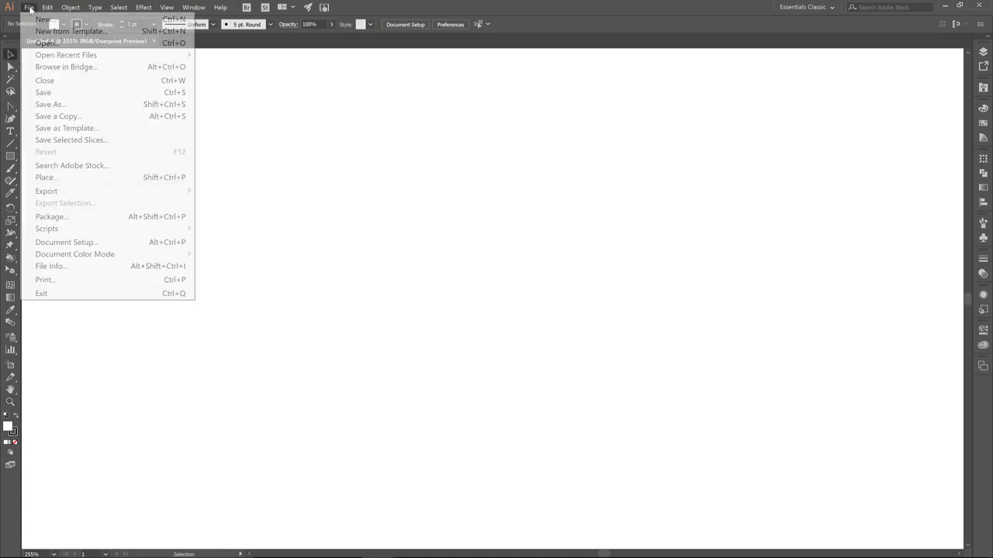
{"action": "left_click", "coordinate": [48, 178]}
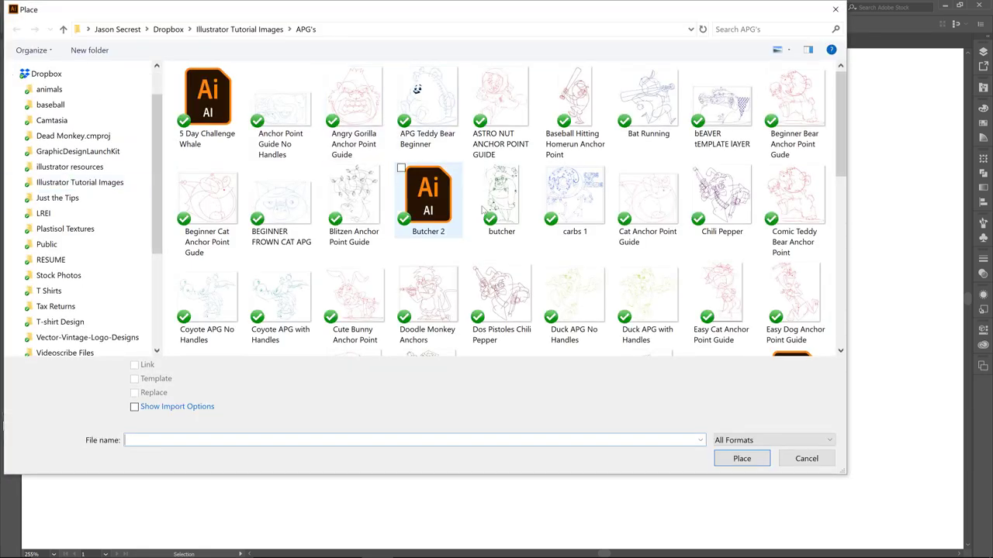
{"action": "left_click", "coordinate": [515, 217]}
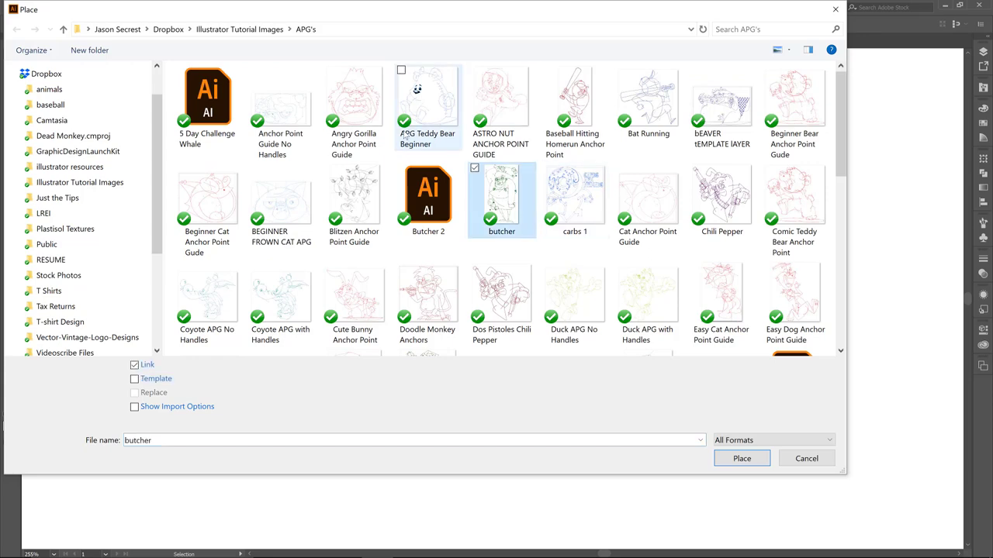
{"action": "scroll", "coordinate": [648, 204], "scroll_direction": "down", "scroll_amount": 2}
{"action": "scroll", "coordinate": [648, 204], "scroll_direction": "down", "scroll_amount": 2}
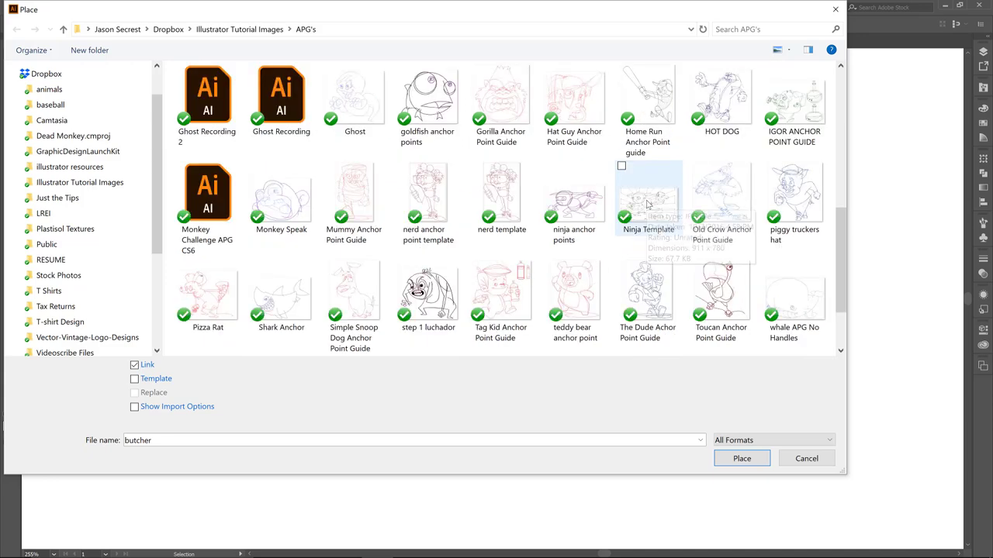
{"action": "scroll", "coordinate": [649, 204], "scroll_direction": "up", "scroll_amount": 4}
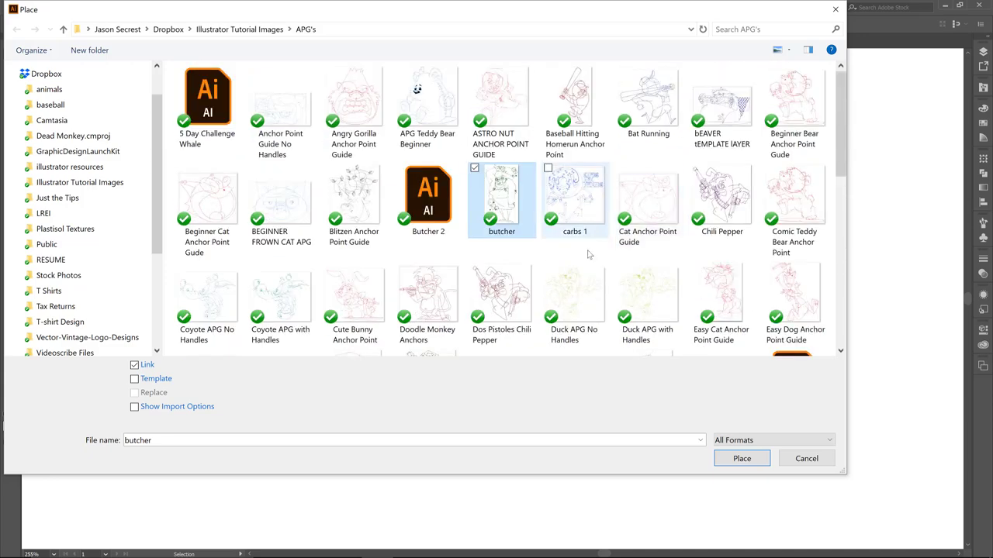
{"action": "left_click", "coordinate": [740, 460]}
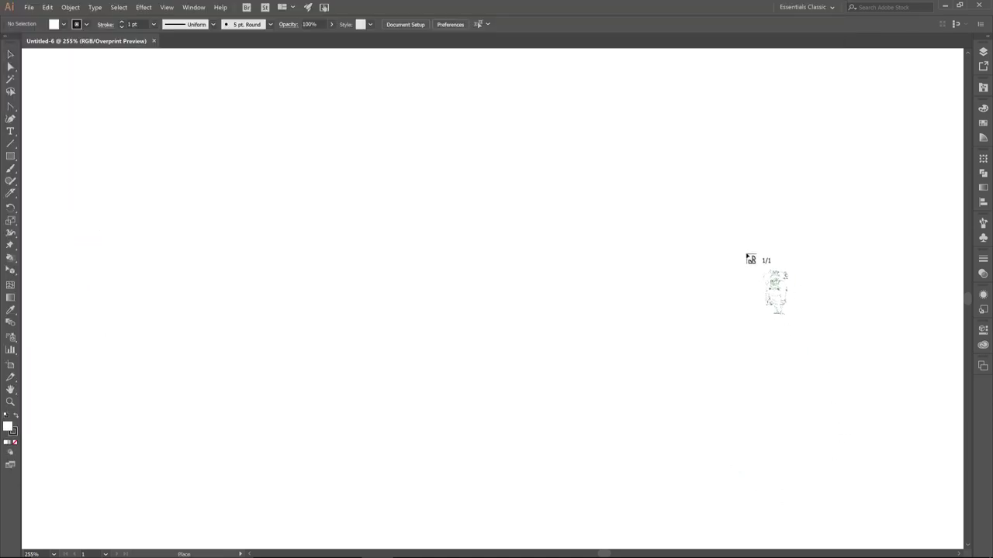
{"action": "left_click", "coordinate": [400, 220]}
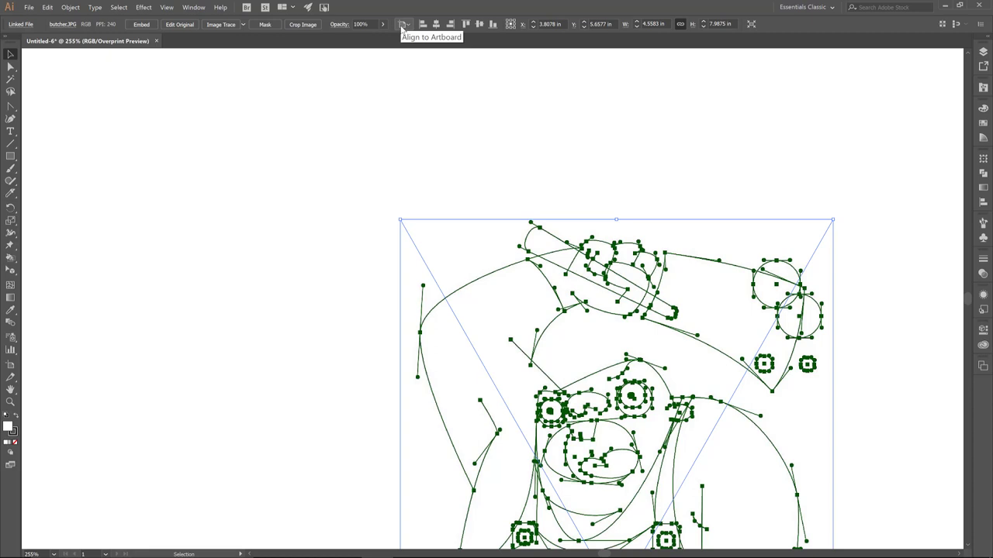
Center the butcher image horizontally and vertically on the artboard, and switch the alignment reference back to Align to Selection.
{"action": "left_click", "coordinate": [450, 26]}
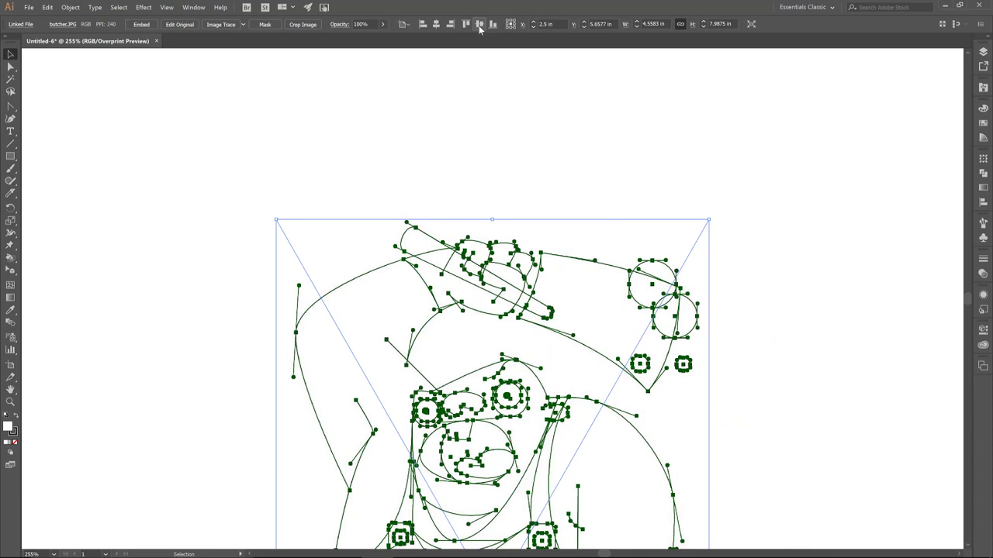
{"action": "left_click", "coordinate": [479, 25]}
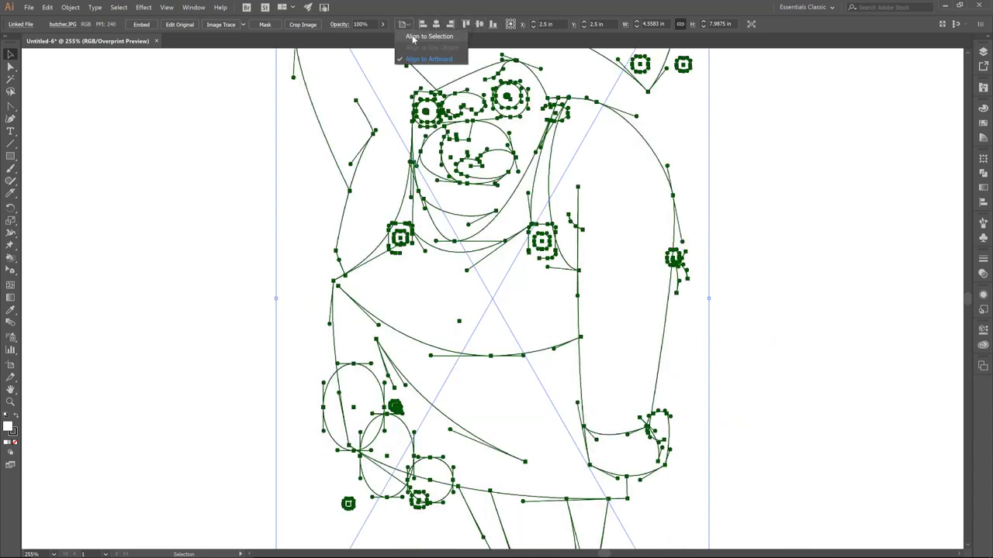
{"action": "left_click", "coordinate": [407, 26]}
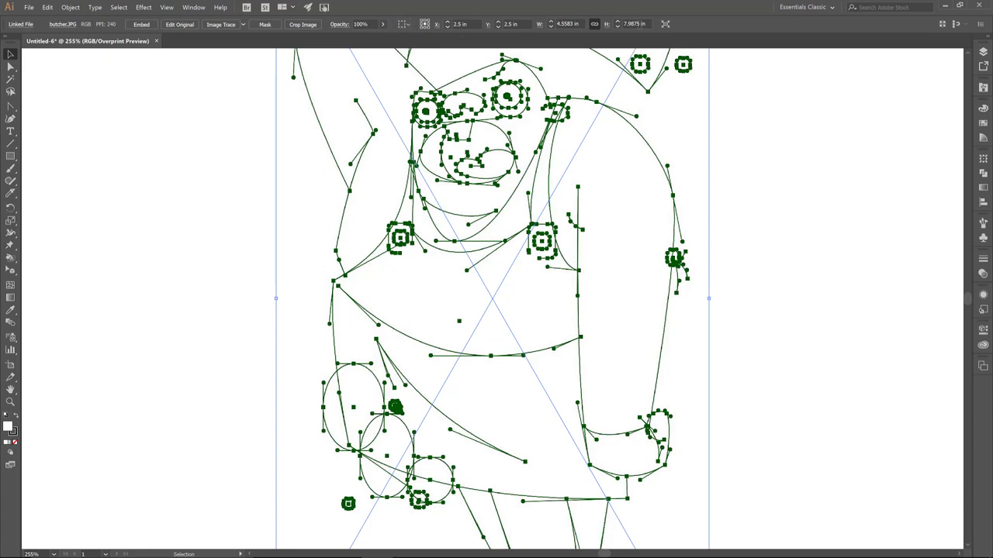
Scale the butcher image proportionally to a height of 5 in.
{"action": "left_click", "coordinate": [636, 24]}
{"action": "double_click", "coordinate": [638, 24]}
{"action": "type", "text": "5"}
{"action": "key", "text": "Return"}
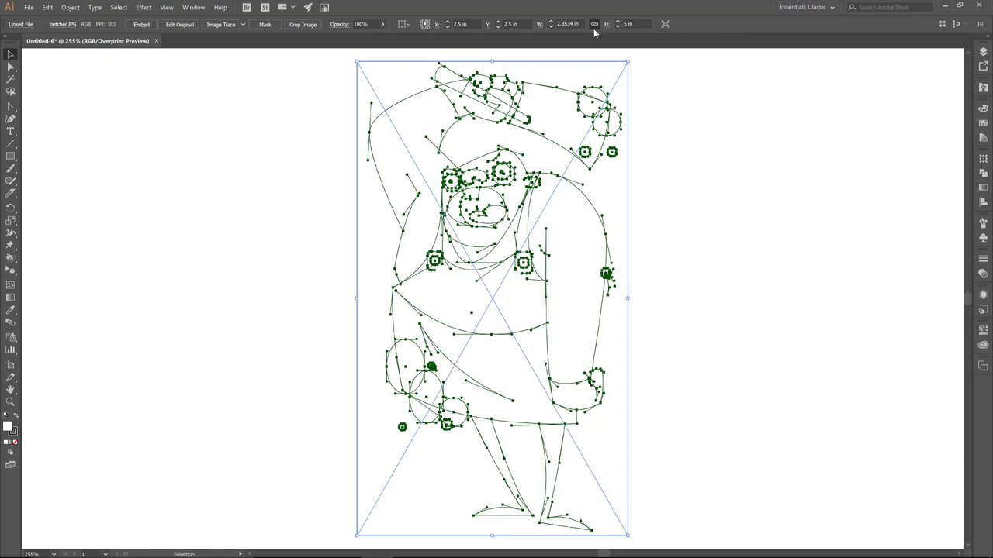
Convert Layer 1, which holds the butcher image, into a template layer.
{"action": "left_click", "coordinate": [984, 53]}
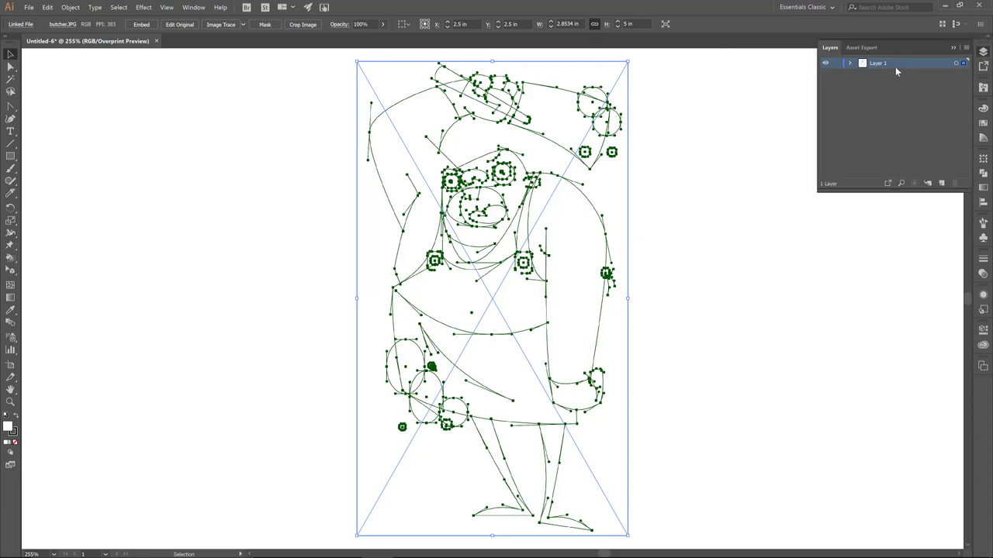
{"action": "left_click", "coordinate": [966, 49]}
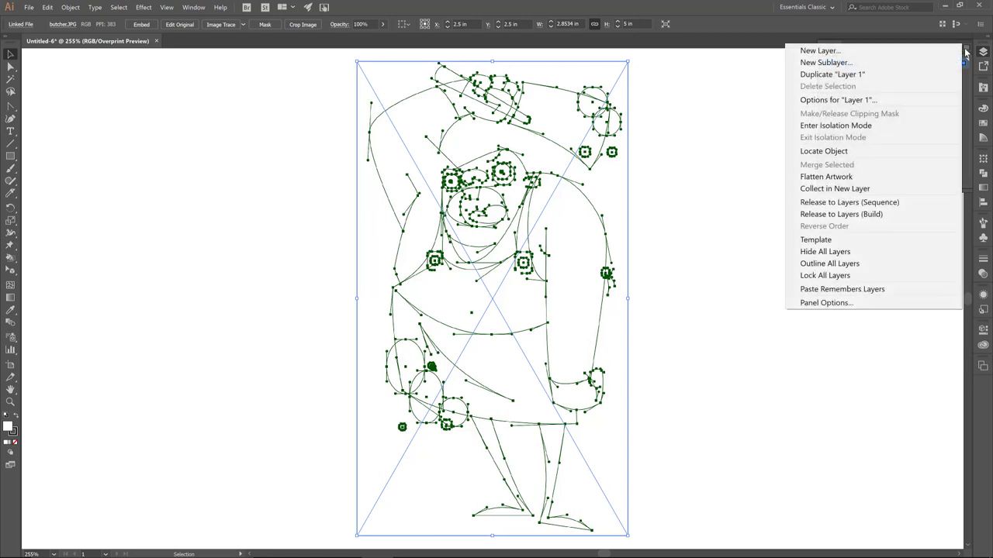
{"action": "left_click", "coordinate": [809, 241]}
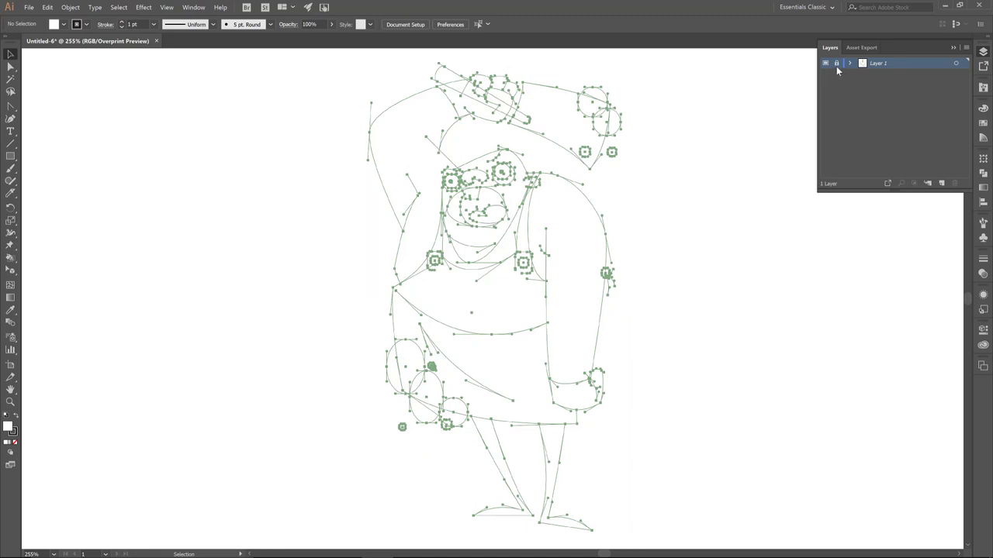
Add a new layer above the template, set its color to Teal and name it INKING.
{"action": "left_click", "coordinate": [942, 184]}
{"action": "double_click", "coordinate": [894, 65]}
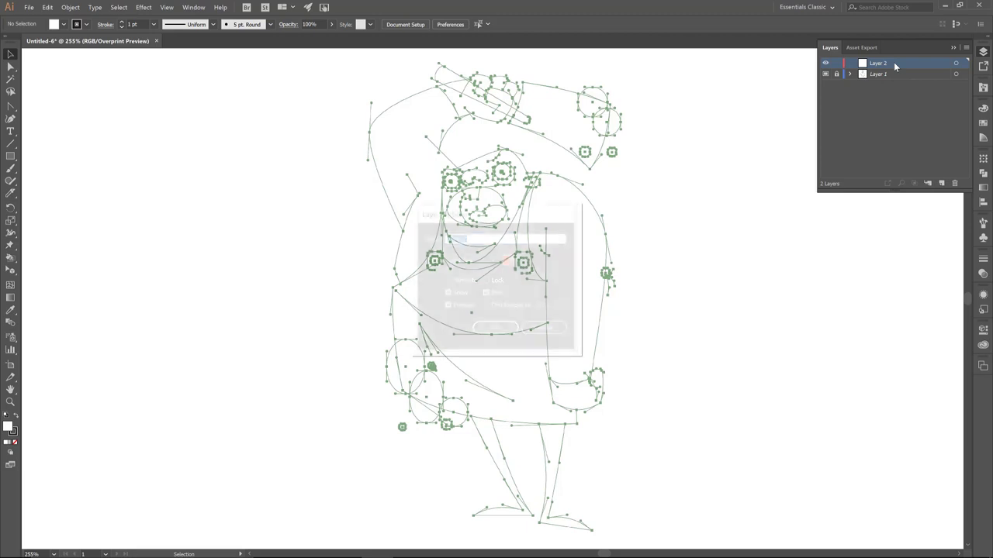
{"action": "left_click", "coordinate": [491, 261]}
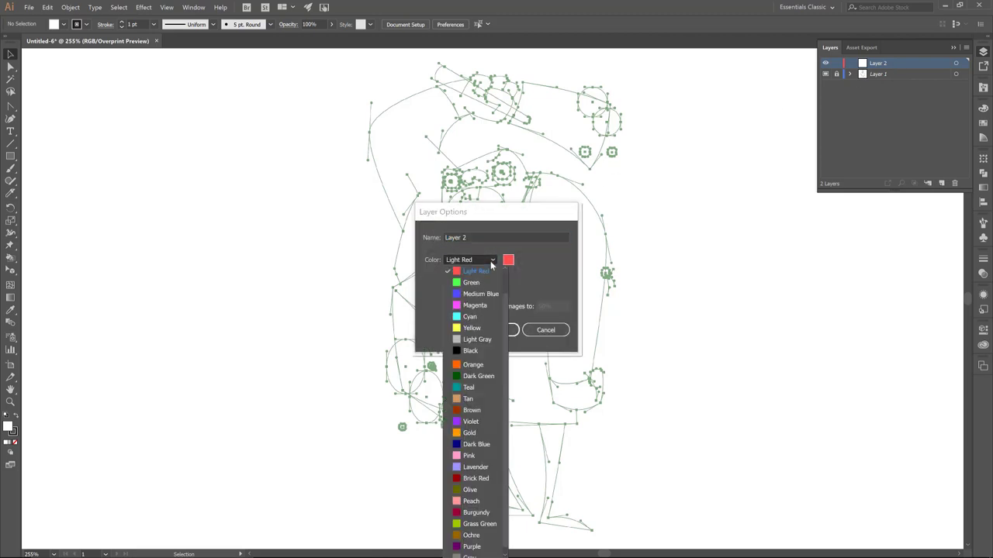
{"action": "left_click", "coordinate": [469, 388]}
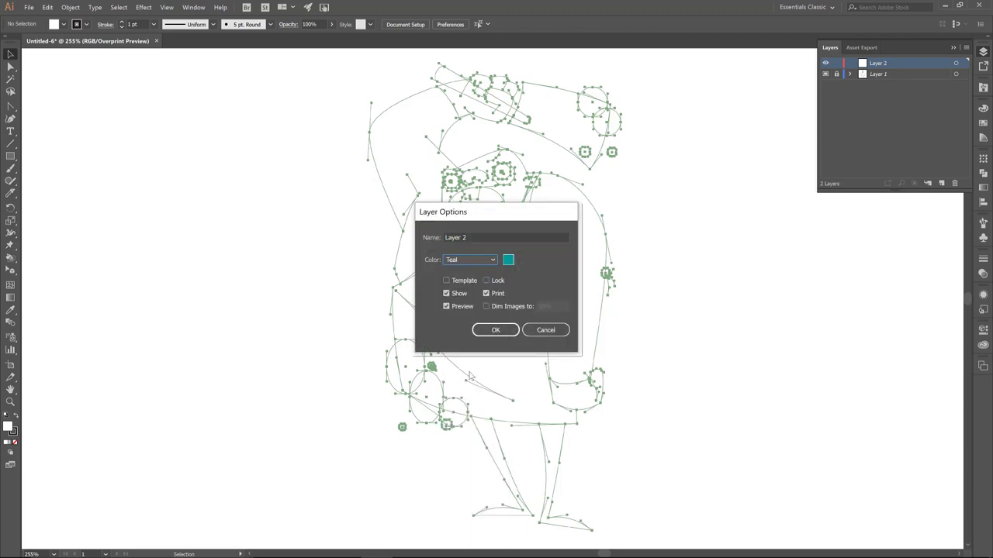
{"action": "left_click", "coordinate": [468, 237]}
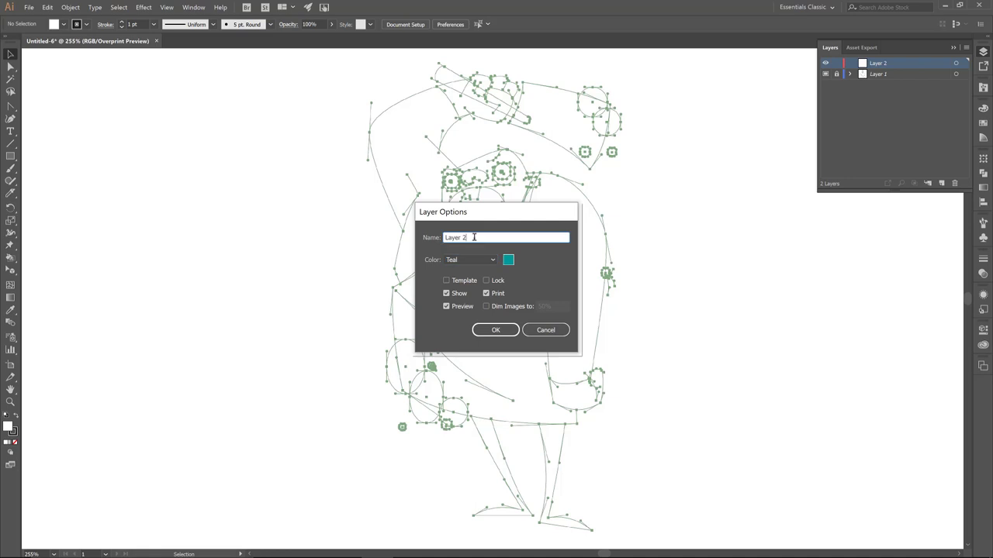
{"action": "left_click_drag", "start_coordinate": [474, 236], "coordinate": [439, 238]}
{"action": "type", "text": "BIKING"}
{"action": "key", "text": "Return"}
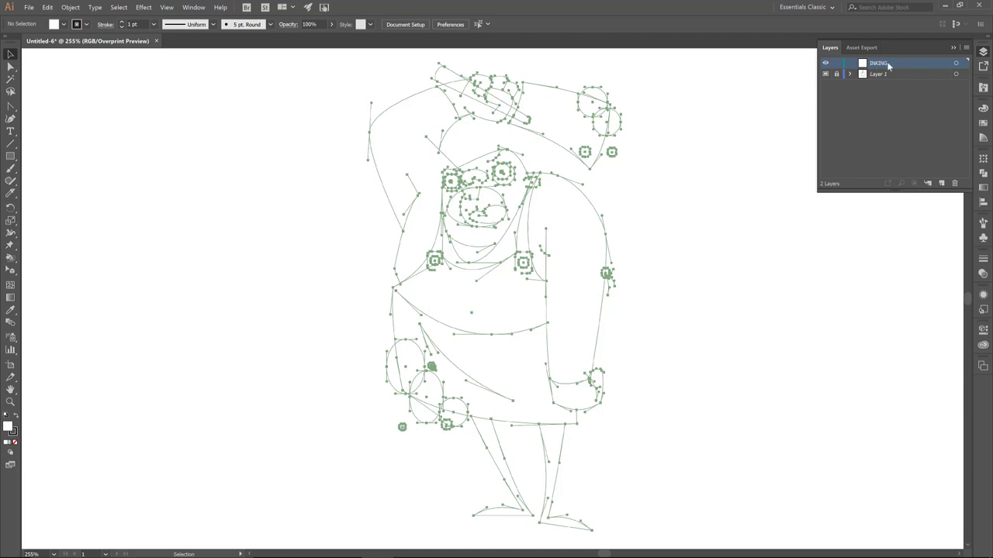
{"action": "left_click", "coordinate": [953, 48]}
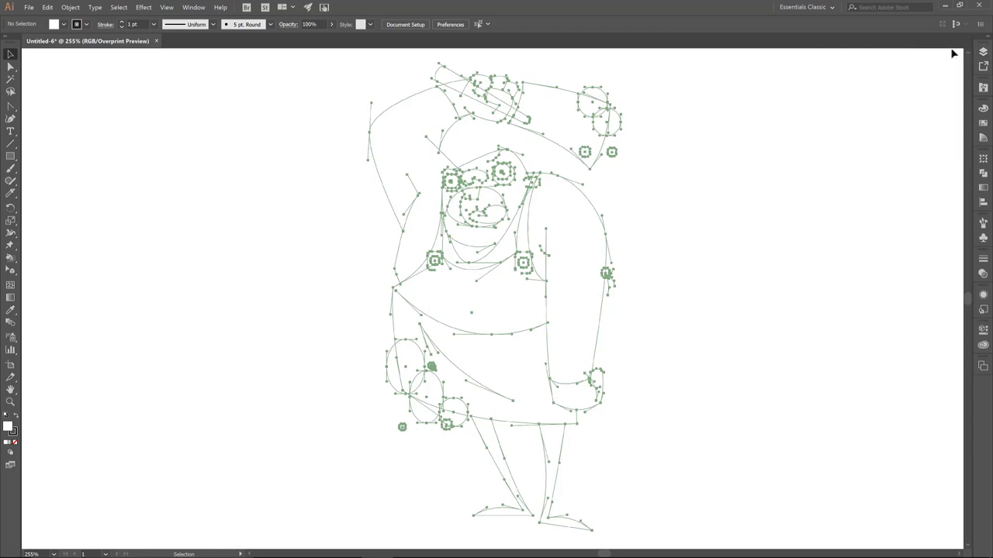
Set the default fill to None, keeping the black 1 pt stroke.
{"action": "left_click", "coordinate": [65, 25]}
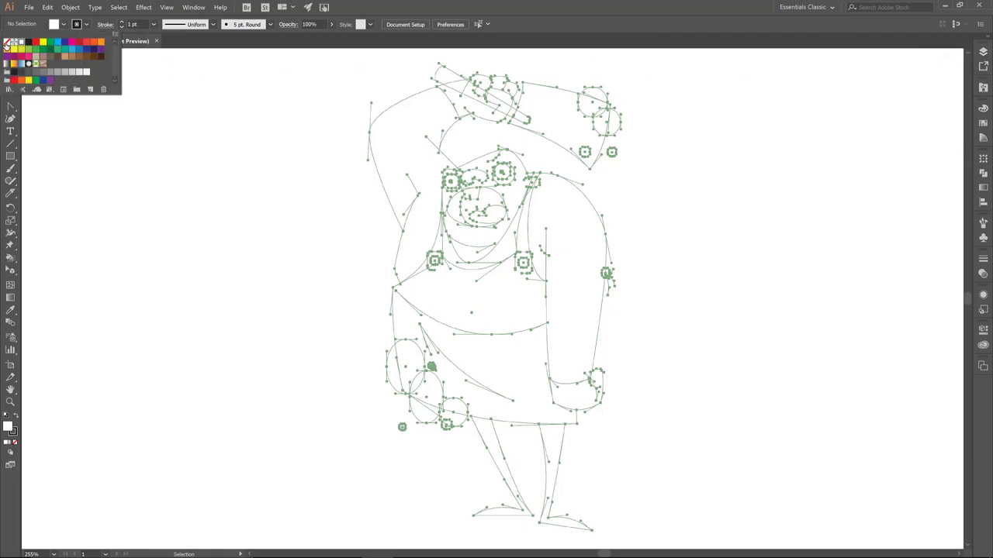
{"action": "left_click", "coordinate": [6, 43]}
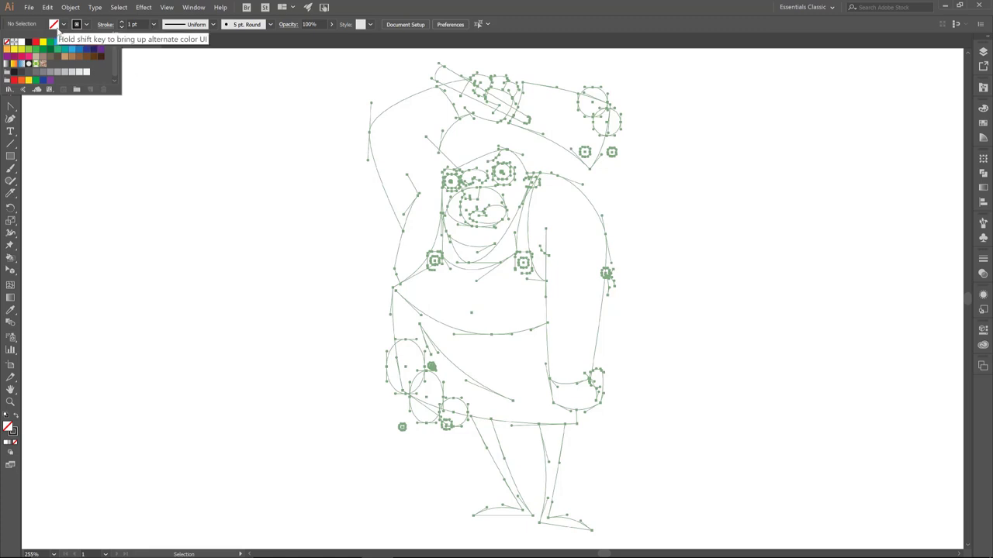
{"action": "left_click", "coordinate": [190, 120]}
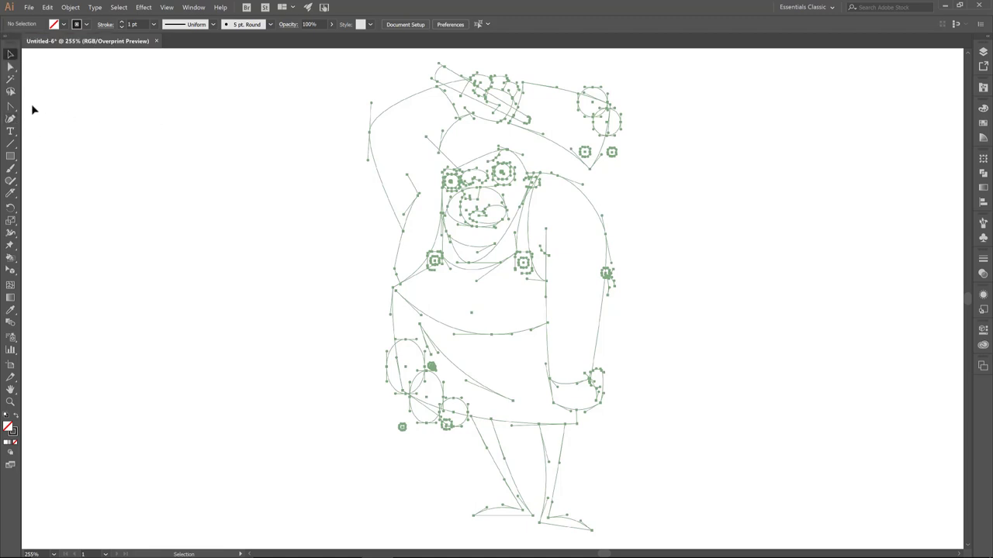
Detach the Pen tool group, including the anchor point tools, as a floating toolbar over the canvas.
{"action": "left_click", "coordinate": [11, 111]}
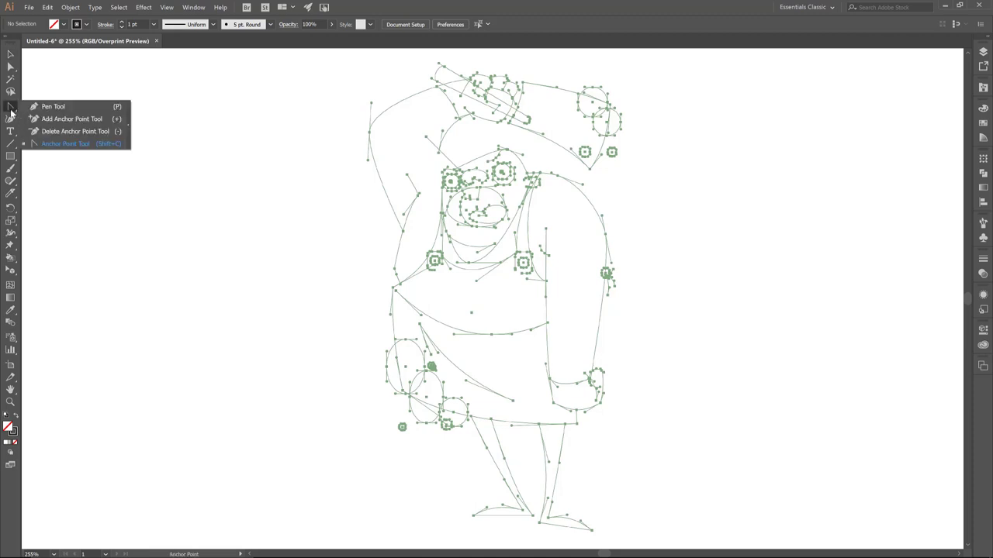
{"action": "left_click", "coordinate": [127, 123]}
{"action": "mouse_move", "coordinate": [38, 63]}
{"action": "left_mouse_down"}
{"action": "mouse_move", "coordinate": [235, 123]}
{"action": "mouse_move", "coordinate": [306, 112]}
{"action": "left_mouse_up"}
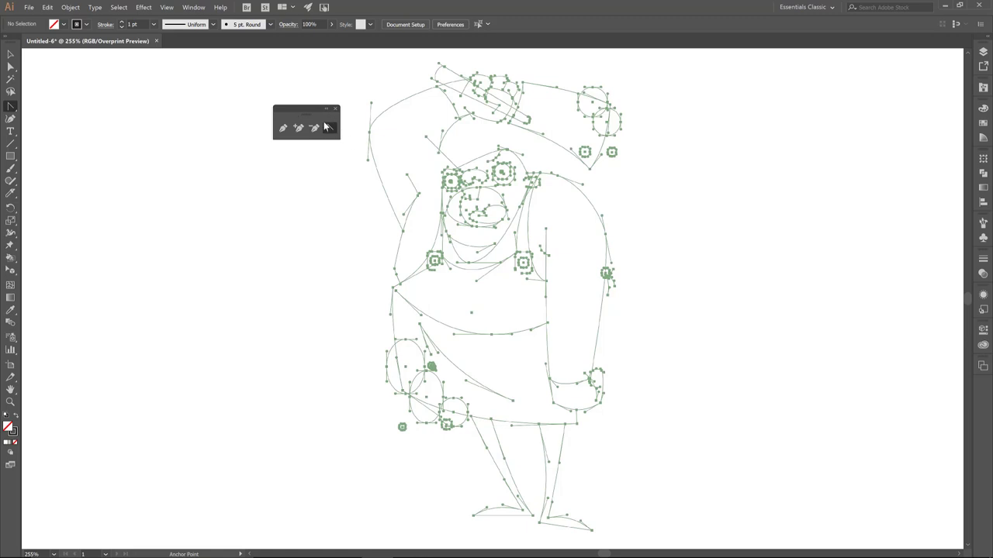
{"action": "left_click_drag", "start_coordinate": [295, 114], "coordinate": [307, 132]}
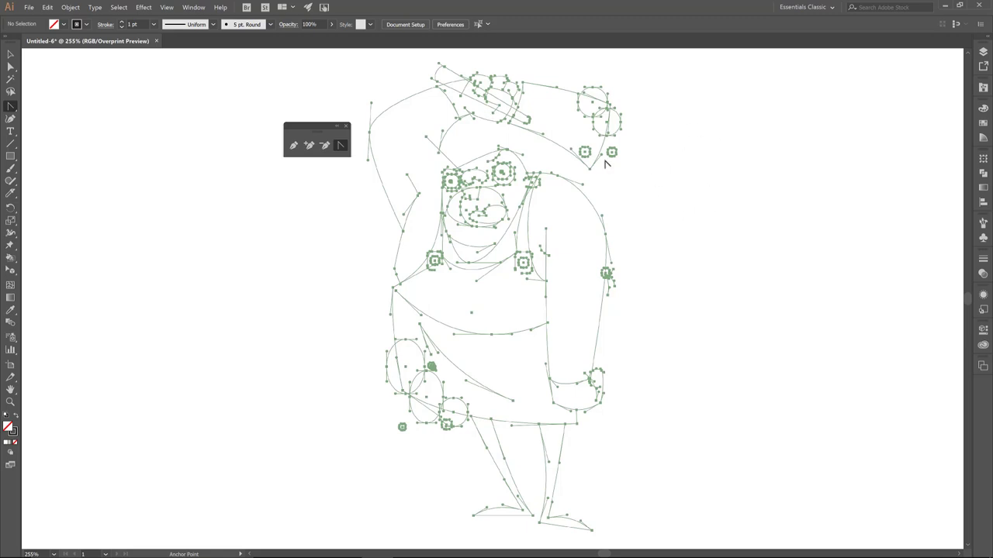
Move the floating Pen toolbar clear of the butcher's head so the face template is unobstructed.
{"action": "key", "text": "z"}
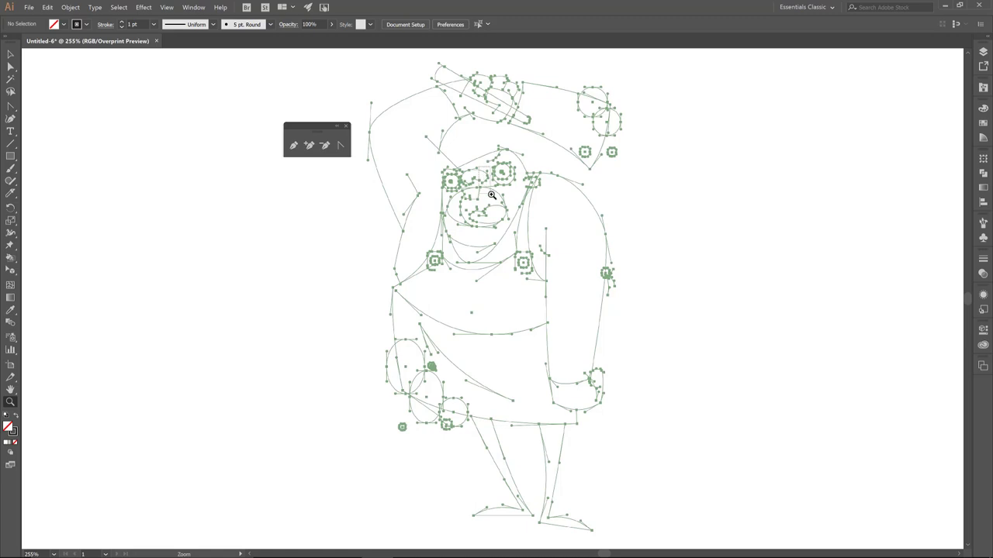
{"action": "left_click_drag", "start_coordinate": [492, 195], "coordinate": [492, 195]}
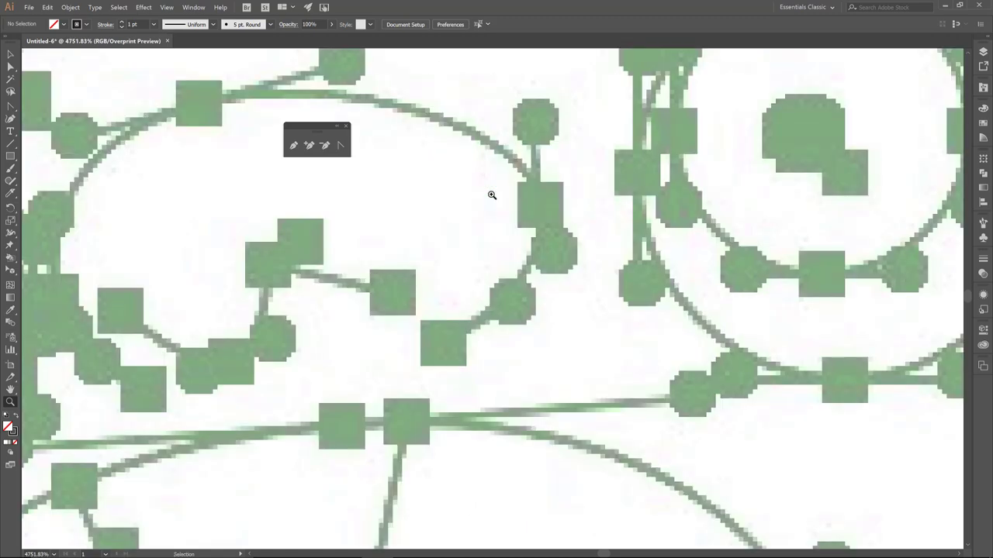
{"action": "left_click", "coordinate": [492, 195], "text": "alt"}
{"action": "left_click", "coordinate": [492, 195], "text": "alt"}
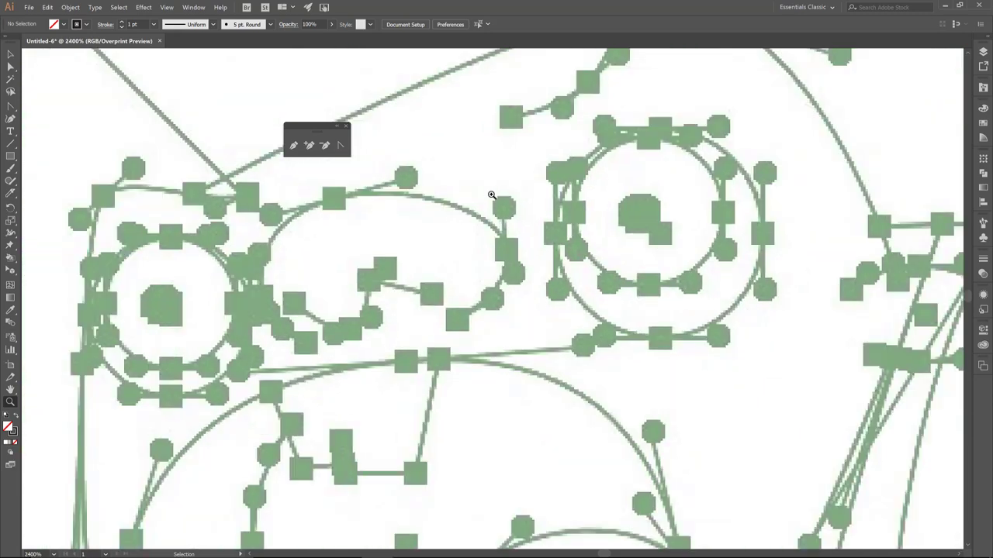
{"action": "left_click", "coordinate": [492, 194], "text": "alt"}
{"action": "left_click", "coordinate": [492, 194], "text": "alt"}
{"action": "left_click", "coordinate": [492, 195], "text": "alt"}
{"action": "left_click", "coordinate": [492, 194], "text": "alt"}
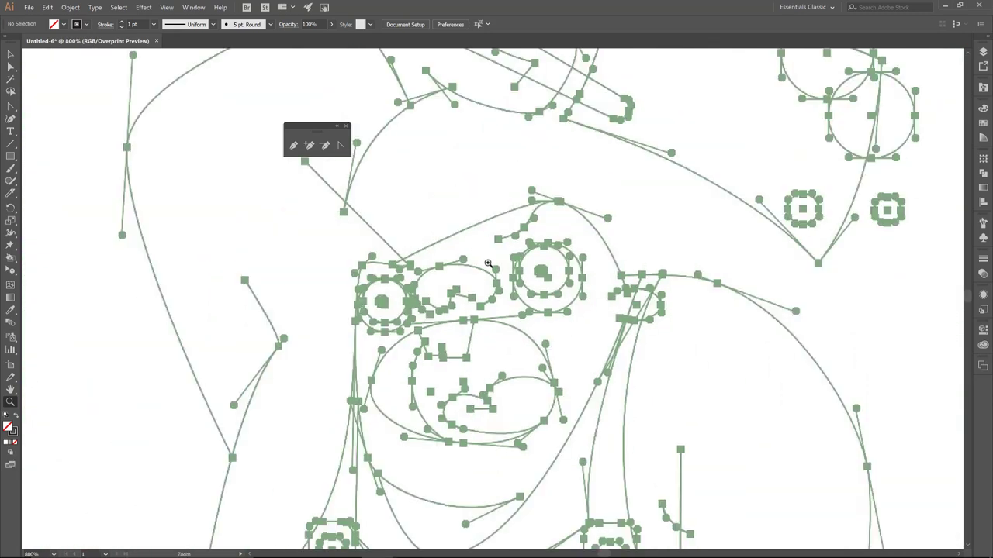
{"action": "left_click_drag", "start_coordinate": [488, 264], "coordinate": [479, 181]}
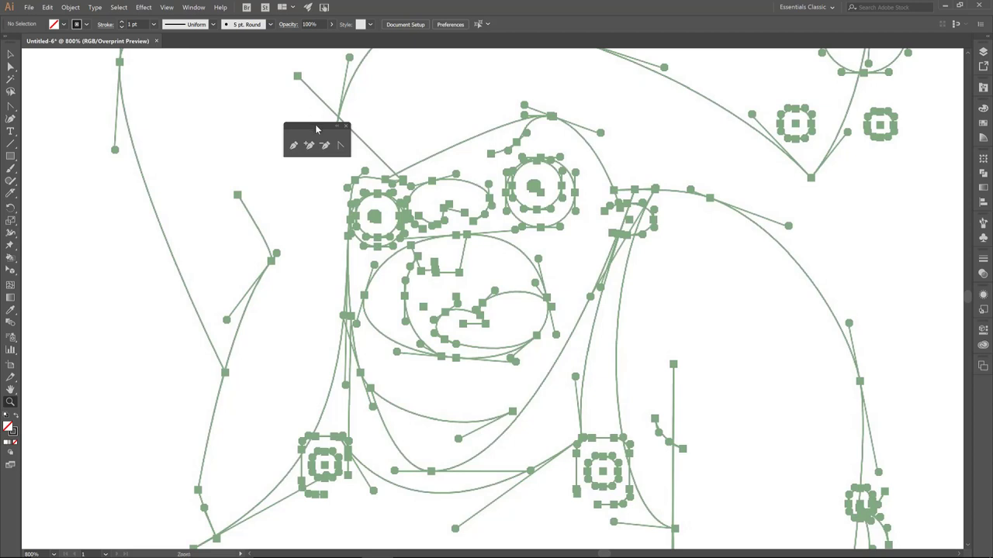
{"action": "key", "text": "v"}
{"action": "left_click_drag", "start_coordinate": [310, 127], "coordinate": [80, 76]}
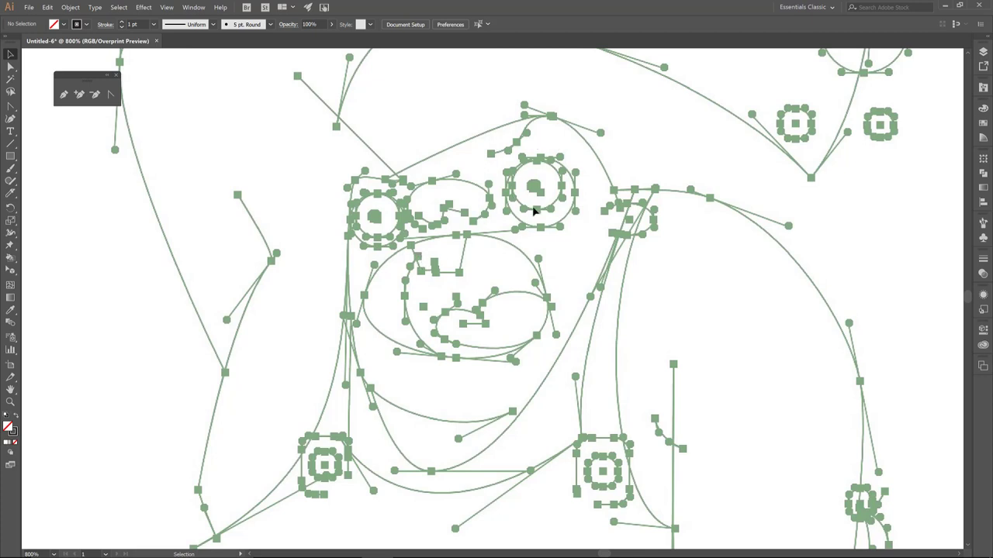
Trace the head path with straight Pen segments from the ear over the crown's anchor to the two forehead hairline anchors.
{"action": "key", "text": "p"}
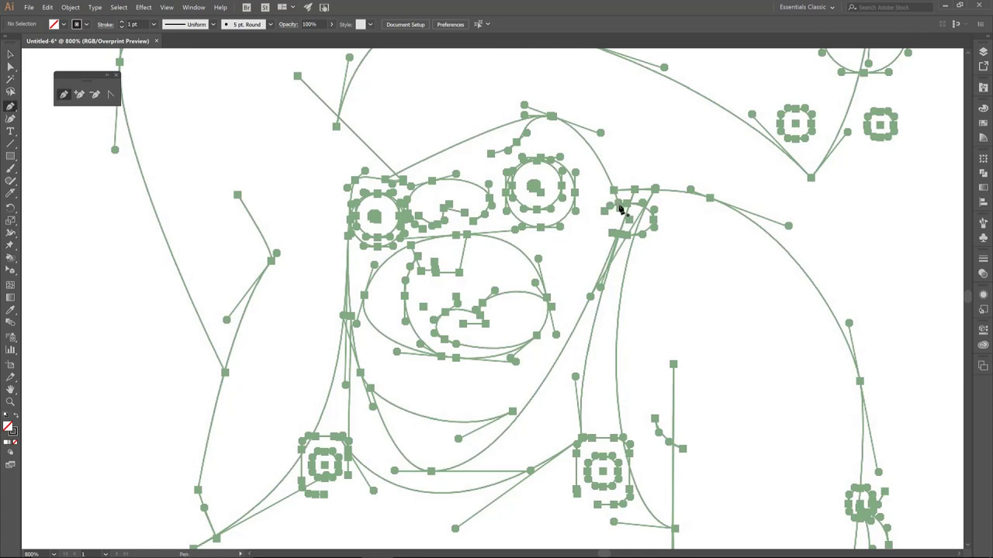
{"action": "left_click", "coordinate": [619, 206]}
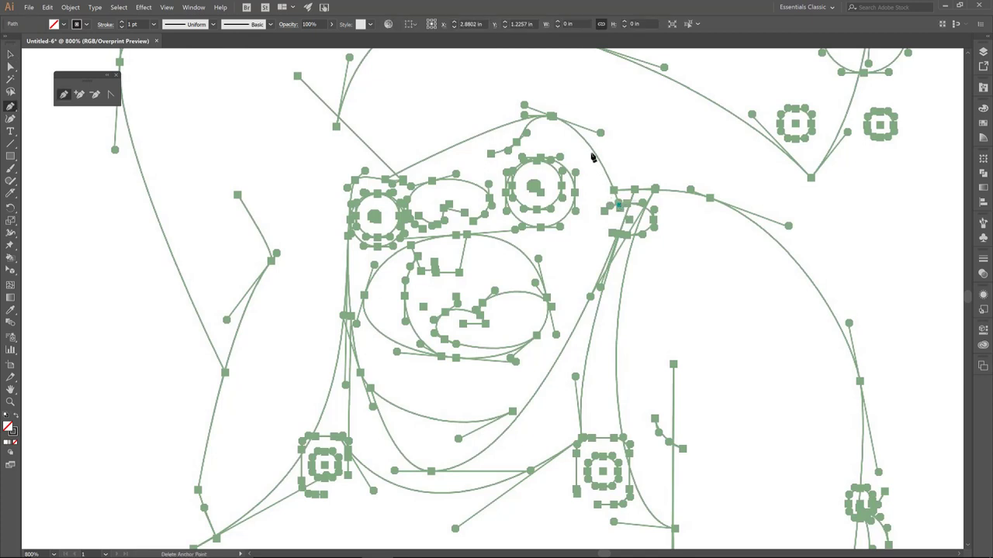
{"action": "left_click", "coordinate": [550, 115]}
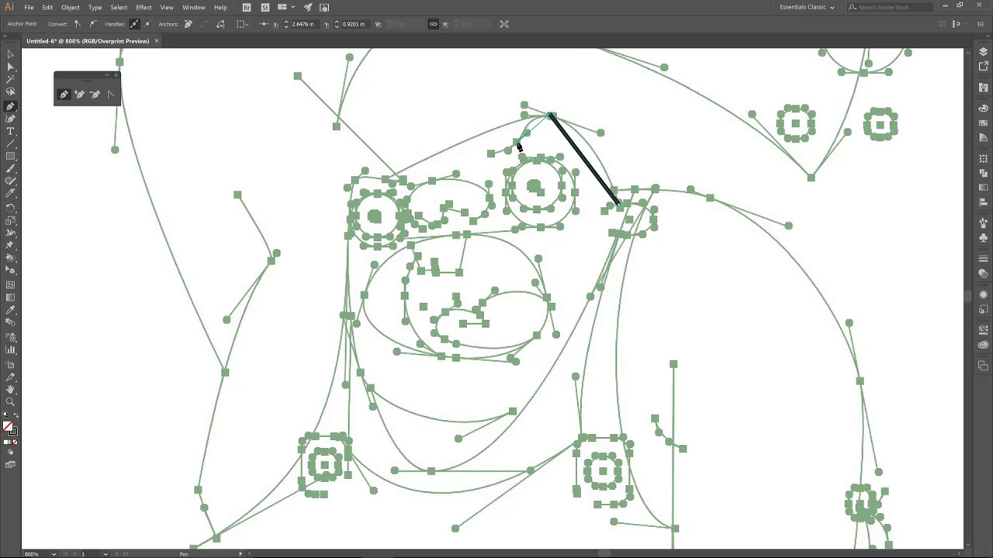
{"action": "left_click_drag", "start_coordinate": [518, 145], "coordinate": [491, 156]}
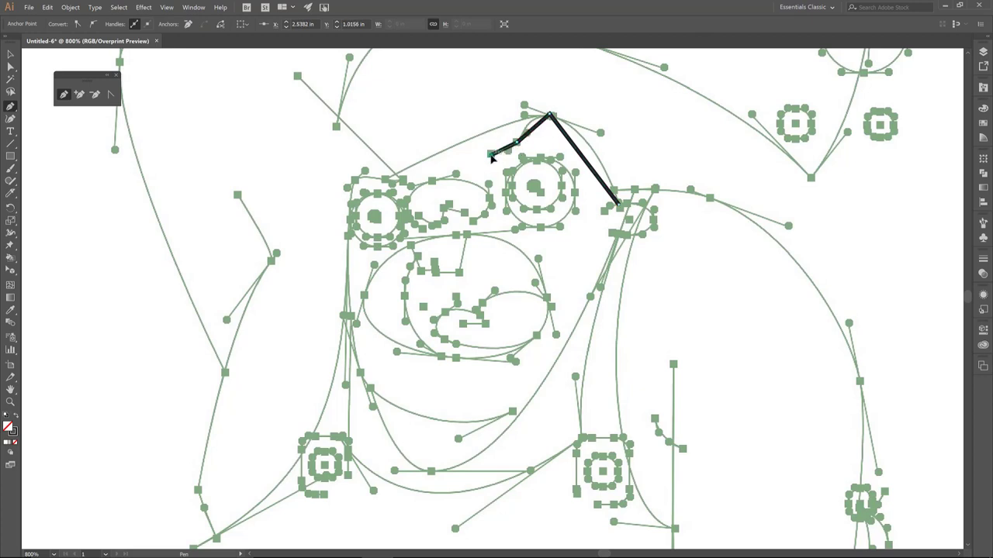
Curve the path at the crown anchor by pulling out both direction handles to match the template's handle marks.
{"action": "key", "text": "shift+c"}
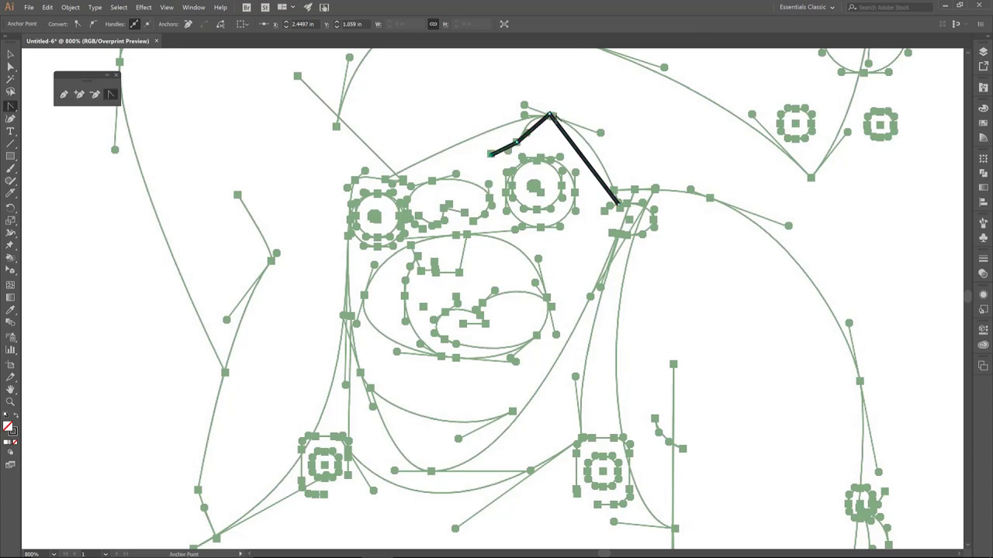
{"action": "left_click_drag", "start_coordinate": [550, 115], "coordinate": [525, 105]}
{"action": "key", "text": "a"}
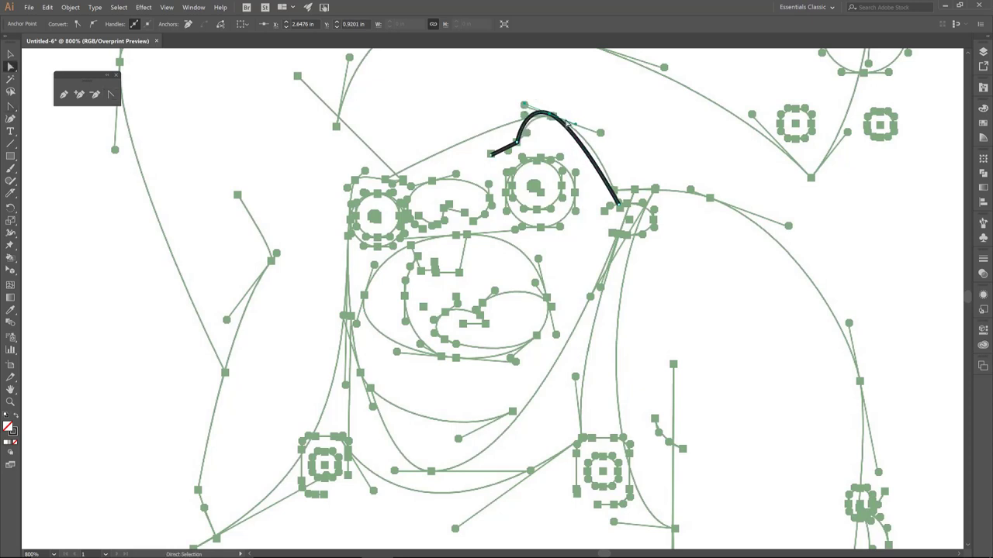
{"action": "left_click_drag", "start_coordinate": [576, 128], "coordinate": [603, 136]}
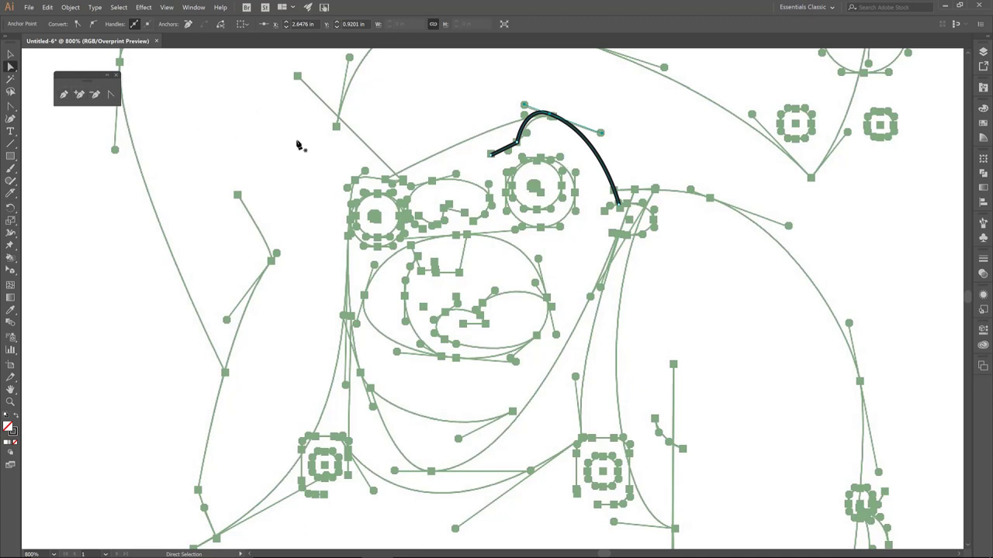
Draw a separate straight Pen segment across the forehead from the crown to the template anchor above the left eye.
{"action": "key", "text": "p"}
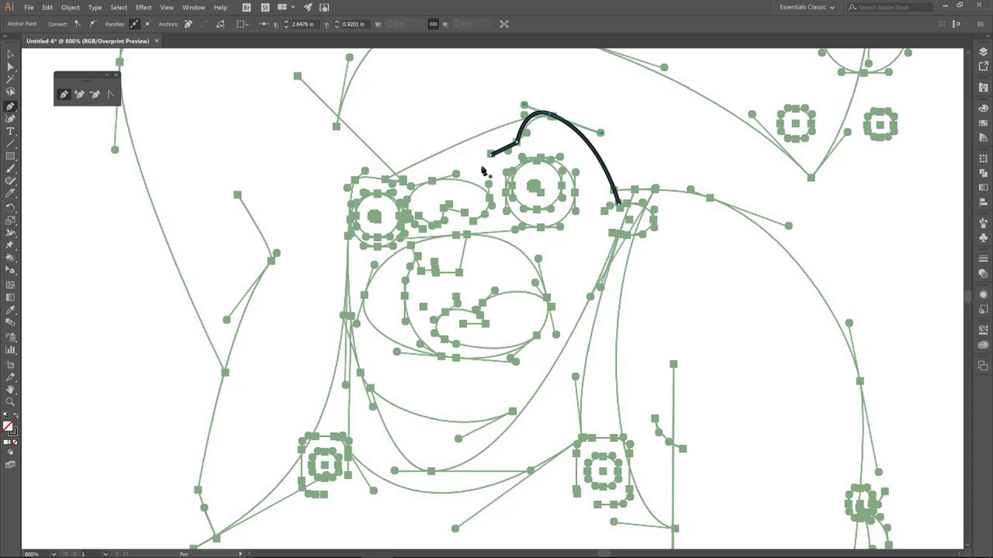
{"action": "key", "text": "z"}
{"action": "left_click_drag", "start_coordinate": [492, 177], "coordinate": [516, 179]}
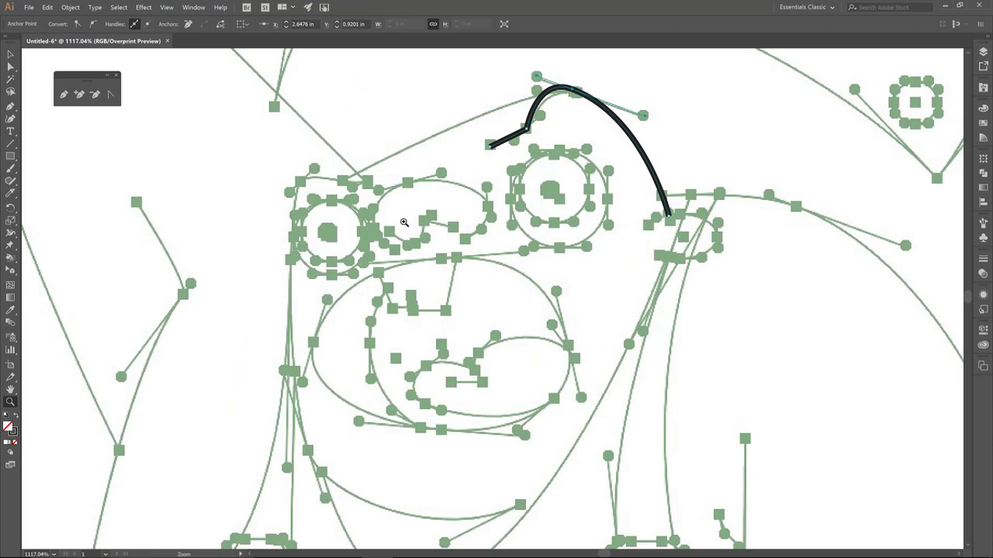
{"action": "key", "text": "p"}
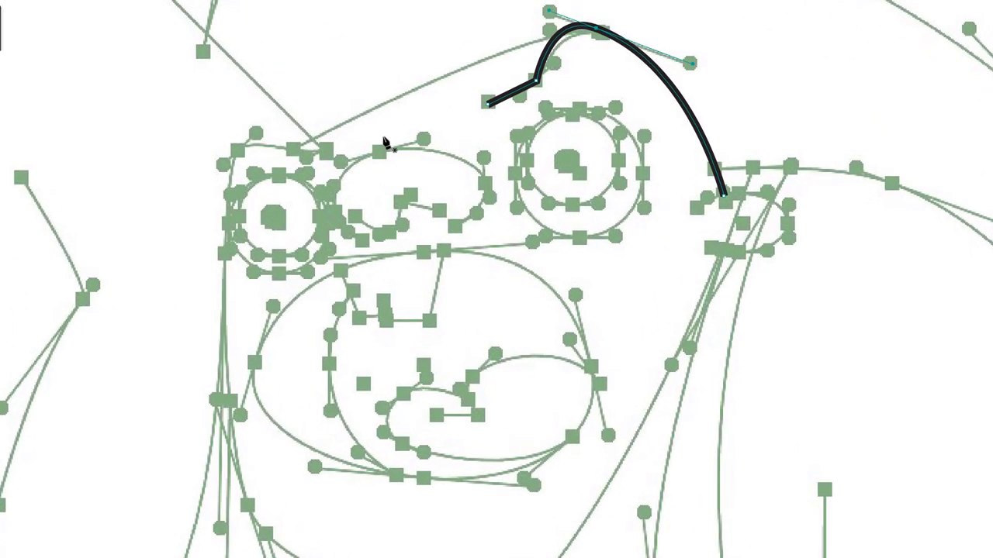
{"action": "left_click", "coordinate": [549, 32]}
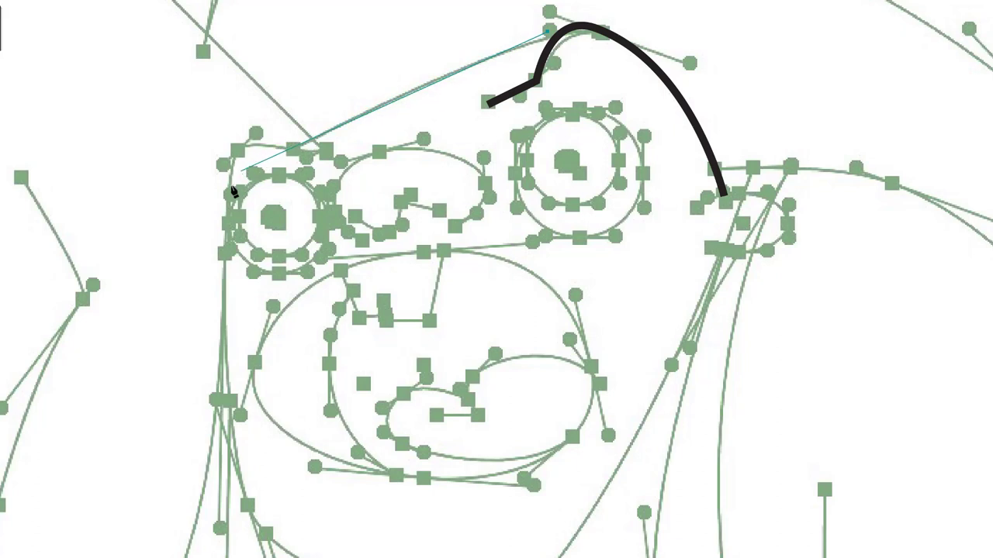
{"action": "left_click", "coordinate": [293, 149]}
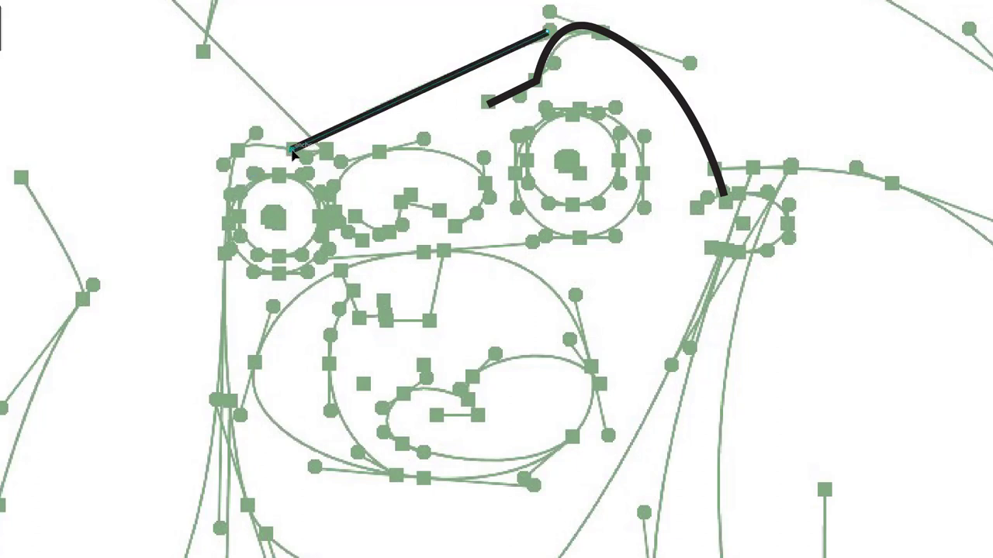
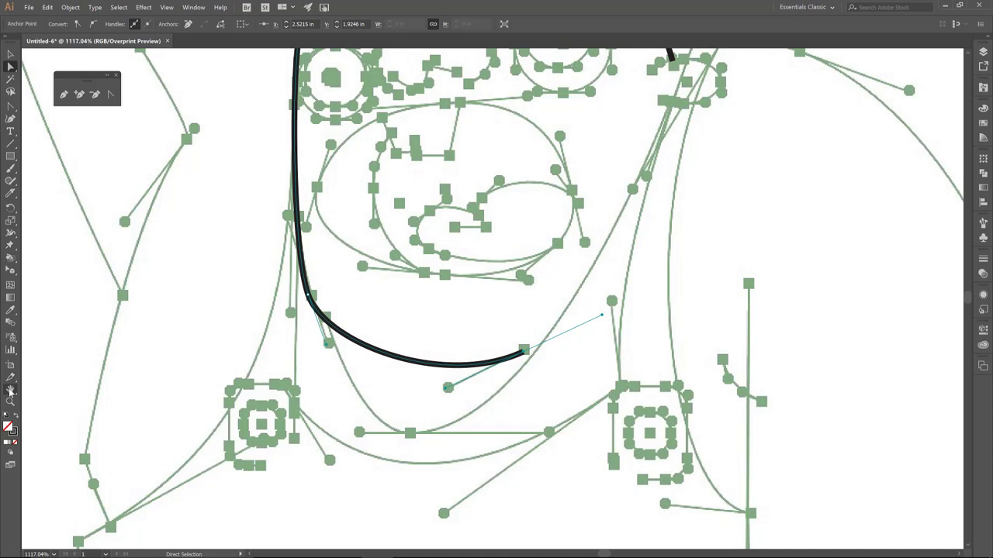
Select the jaw anchor on the left face outline to examine its direction handles against the template.
{"action": "left_click", "coordinate": [10, 390]}
{"action": "mouse_move", "coordinate": [133, 383]}
{"action": "left_mouse_down"}
{"action": "mouse_move", "coordinate": [166, 383]}
{"action": "mouse_move", "coordinate": [152, 389]}
{"action": "left_mouse_up"}
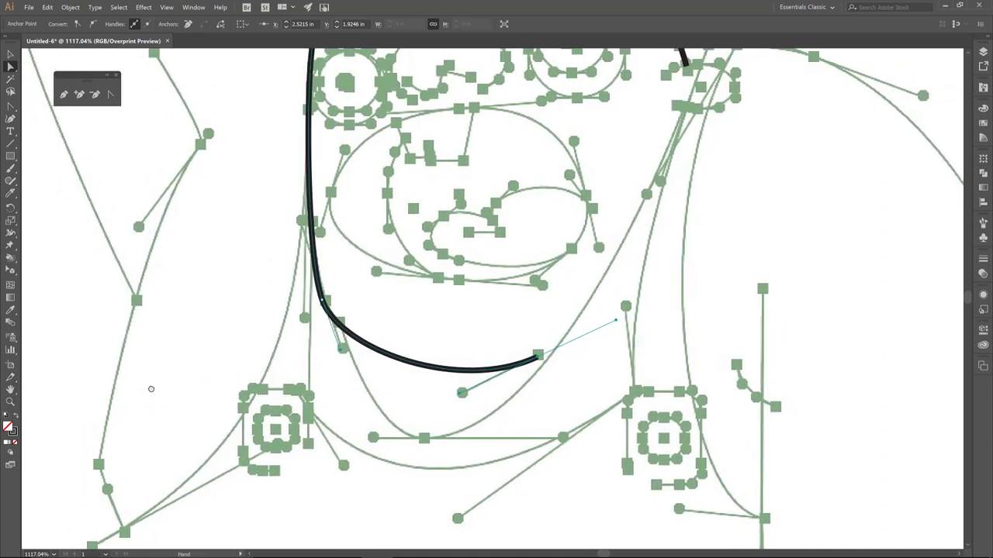
{"action": "key", "text": "a"}
{"action": "key", "text": "z"}
{"action": "key", "text": "a"}
{"action": "left_click", "coordinate": [324, 301]}
{"action": "left_click_drag", "start_coordinate": [307, 246], "coordinate": [278, 361]}
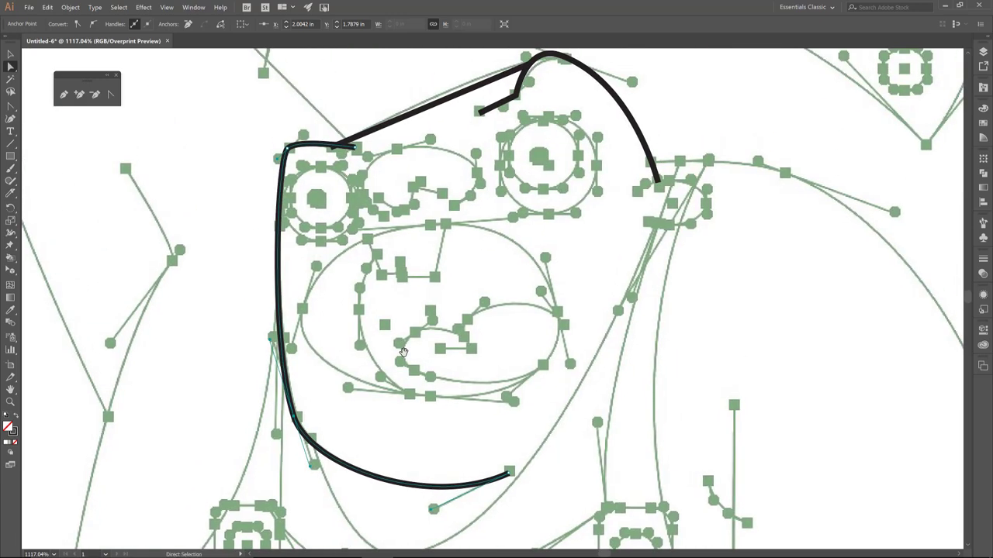
Draw a circle from the left eye's center over its outer ring and reduce it to about 0.18 in wide.
{"action": "left_click", "coordinate": [11, 155]}
{"action": "key", "text": "l"}
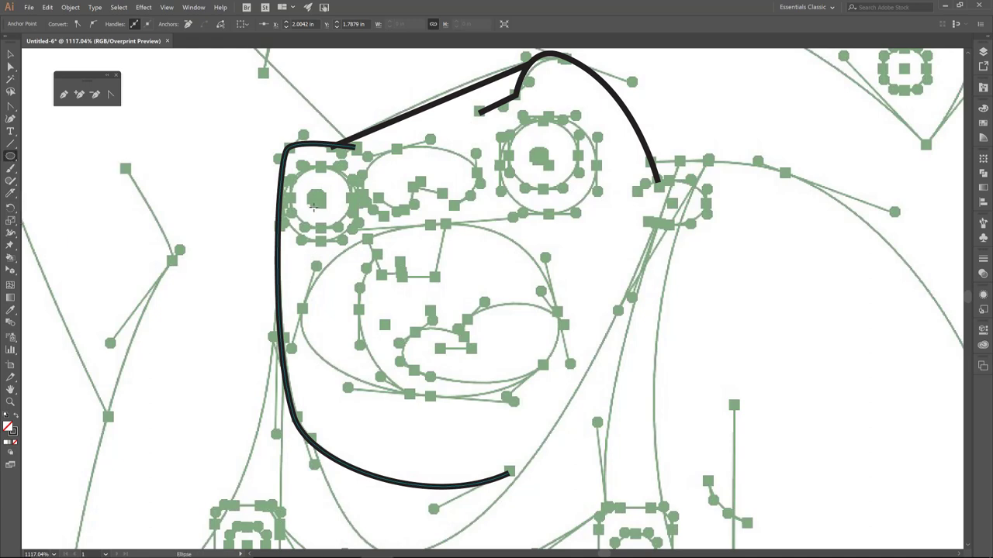
{"action": "left_click_drag", "start_coordinate": [317, 199], "coordinate": [351, 239]}
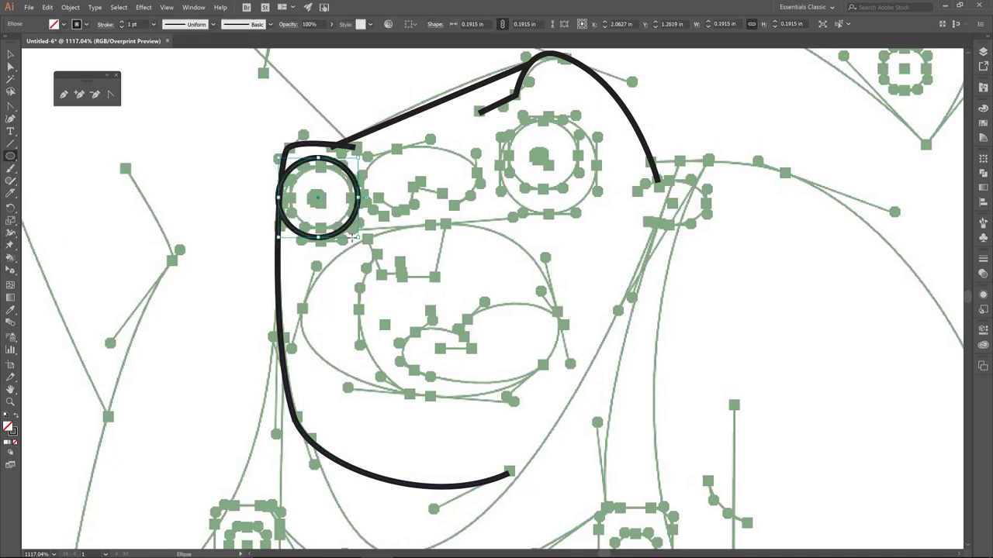
{"action": "key", "text": "ctrl"}
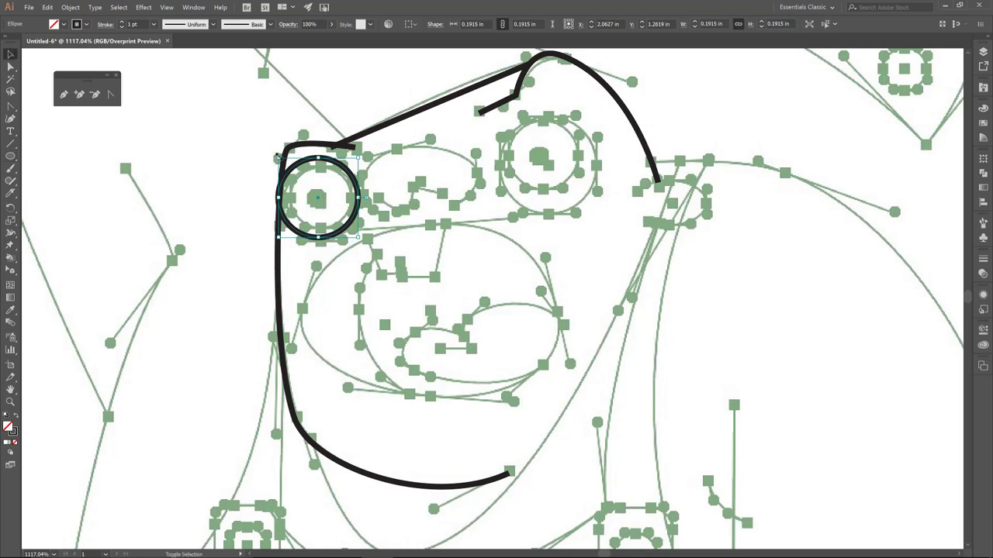
{"action": "left_click_drag", "start_coordinate": [276, 155], "coordinate": [284, 161]}
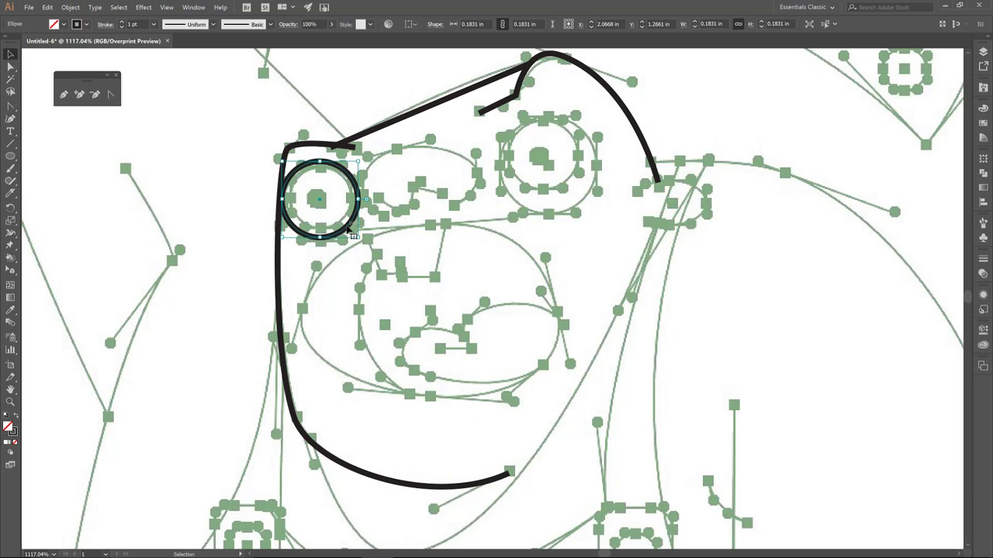
Duplicate the left eye's circle in place, scale the copy to about 0.157 in wide, and nudge it left inside the outer ring.
{"action": "key", "text": "a"}
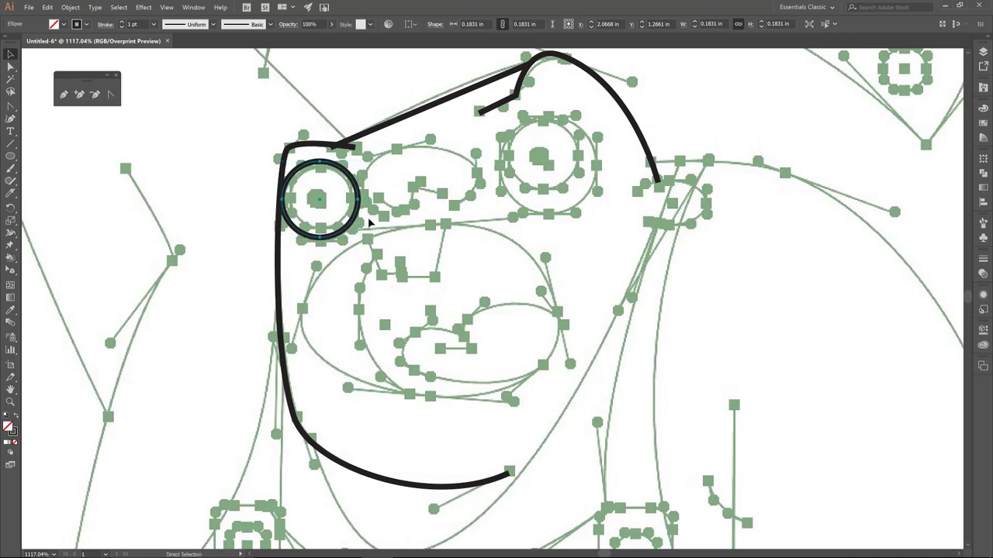
{"action": "key", "text": "ctrl"}
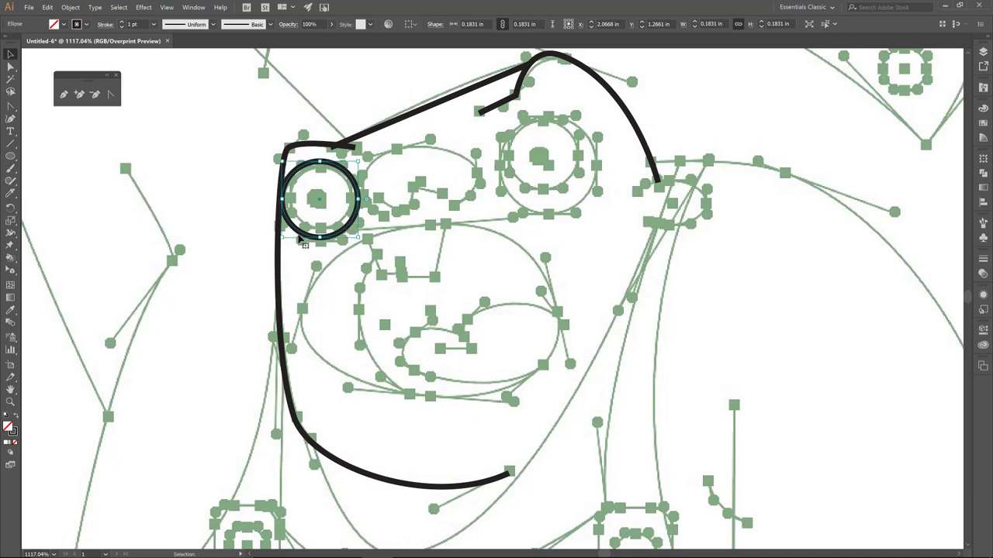
{"action": "left_click_drag", "start_coordinate": [282, 239], "coordinate": [293, 226]}
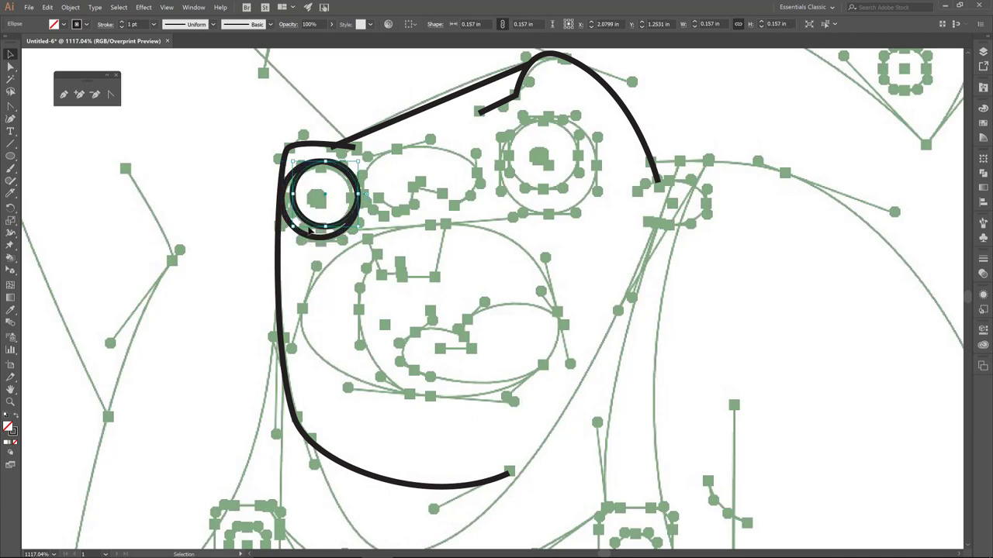
{"action": "key", "text": "Left"}
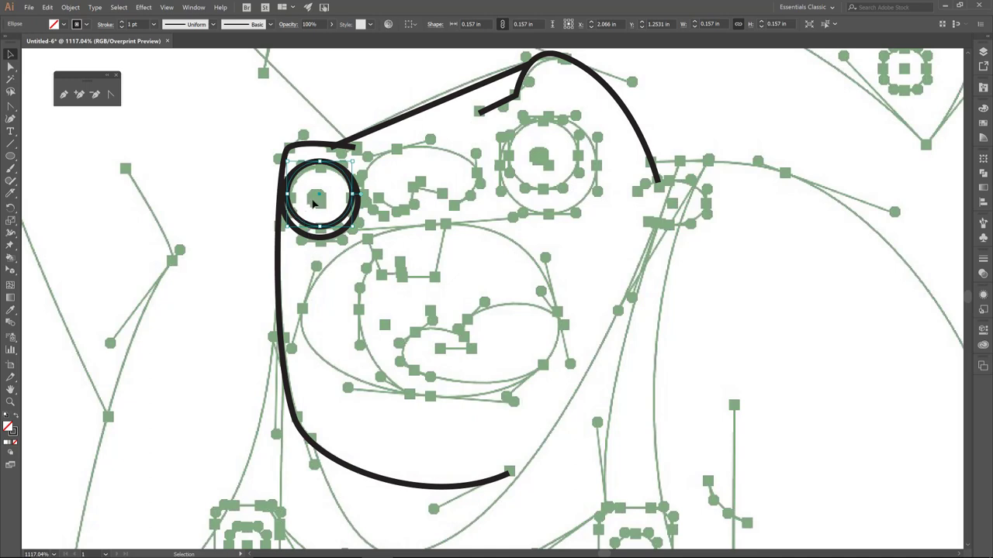
Draw a pupil circle about 0.03 in wide in the left eye and swap its fill and stroke for a solid black fill.
{"action": "key", "text": "l"}
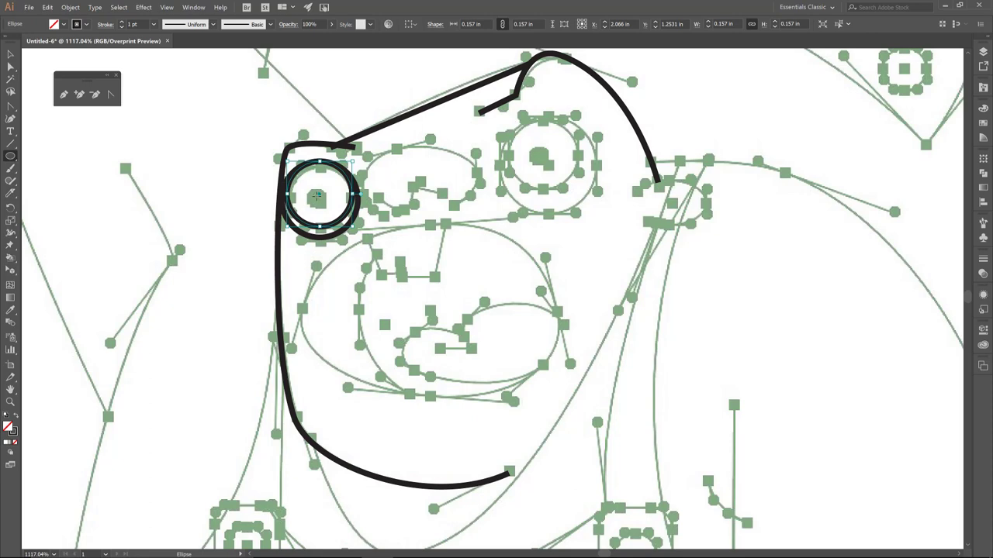
{"action": "left_click_drag", "start_coordinate": [317, 197], "coordinate": [324, 204]}
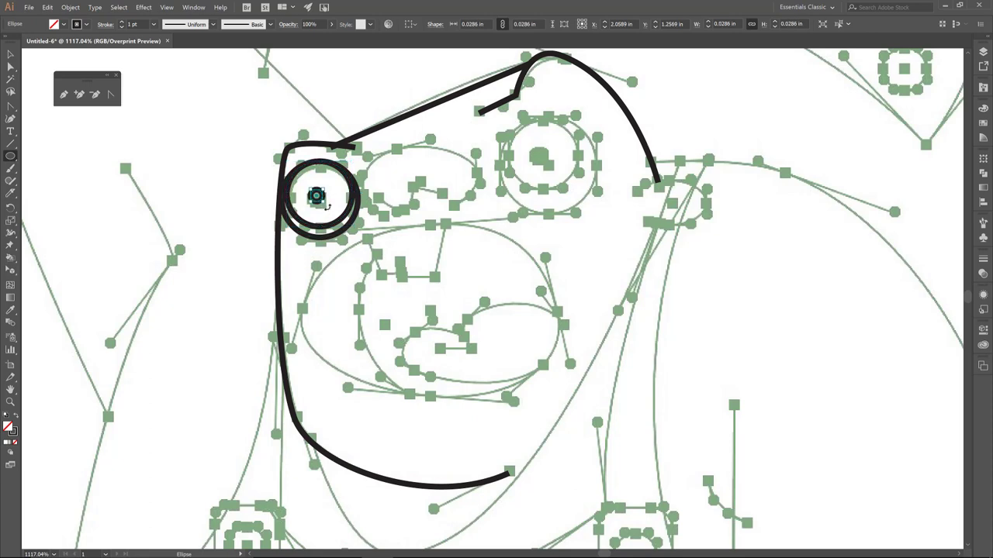
{"action": "left_click", "coordinate": [16, 419]}
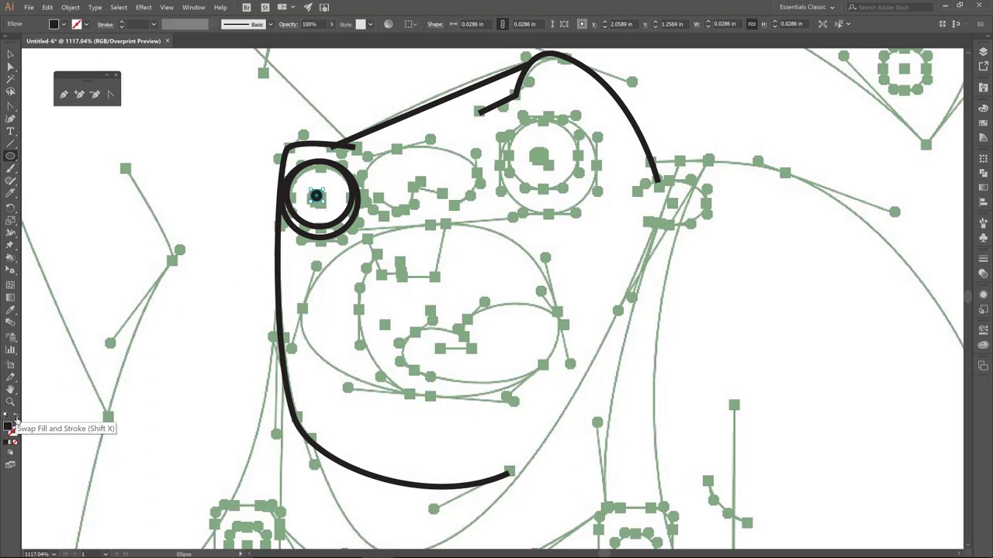
Duplicate the left eye's two circles and pupil onto the right eye template, aligning the pupils.
{"action": "key", "text": "v"}
{"action": "left_click", "coordinate": [201, 311]}
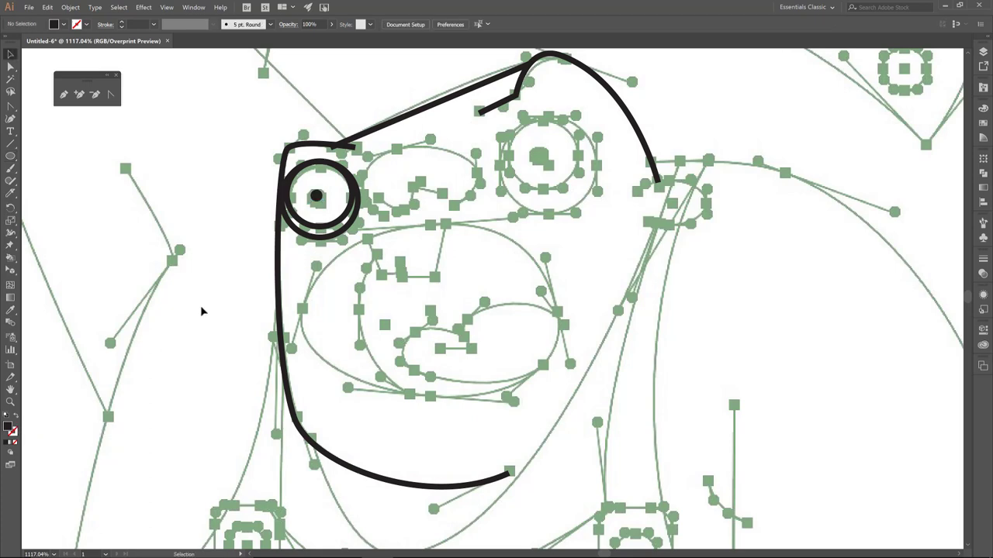
{"action": "left_click_drag", "start_coordinate": [304, 159], "coordinate": [331, 233]}
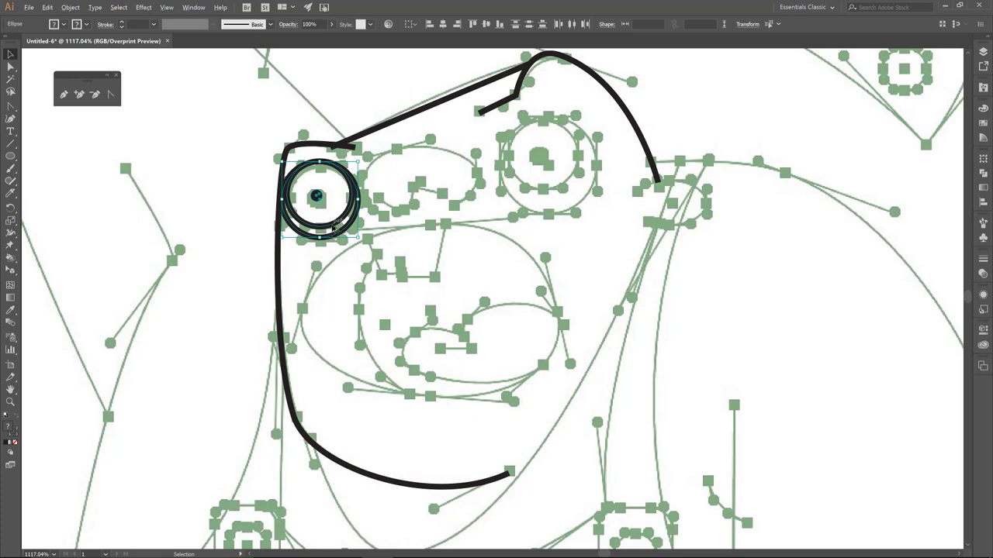
{"action": "left_click_drag", "start_coordinate": [332, 227], "coordinate": [558, 187]}
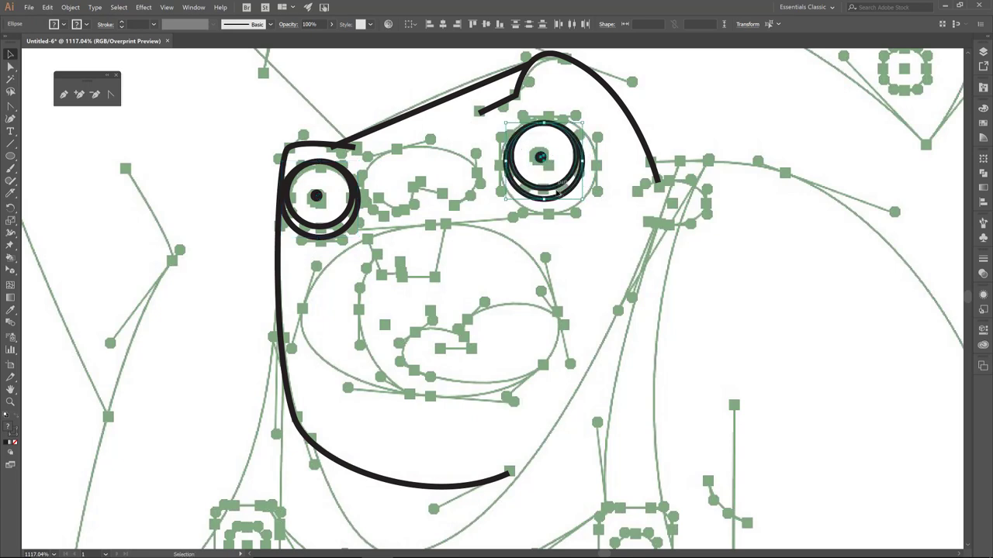
Enlarge the right eye's outer circle to about 0.23 in wide and center it on the template's outer ring.
{"action": "left_click", "coordinate": [554, 220]}
{"action": "left_click", "coordinate": [552, 195]}
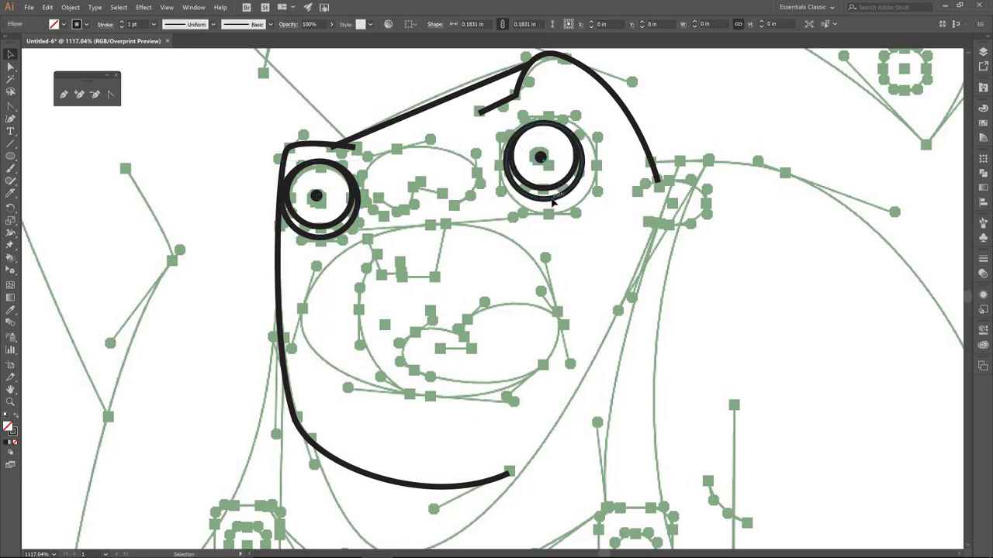
{"action": "left_click_drag", "start_coordinate": [583, 201], "coordinate": [597, 217]}
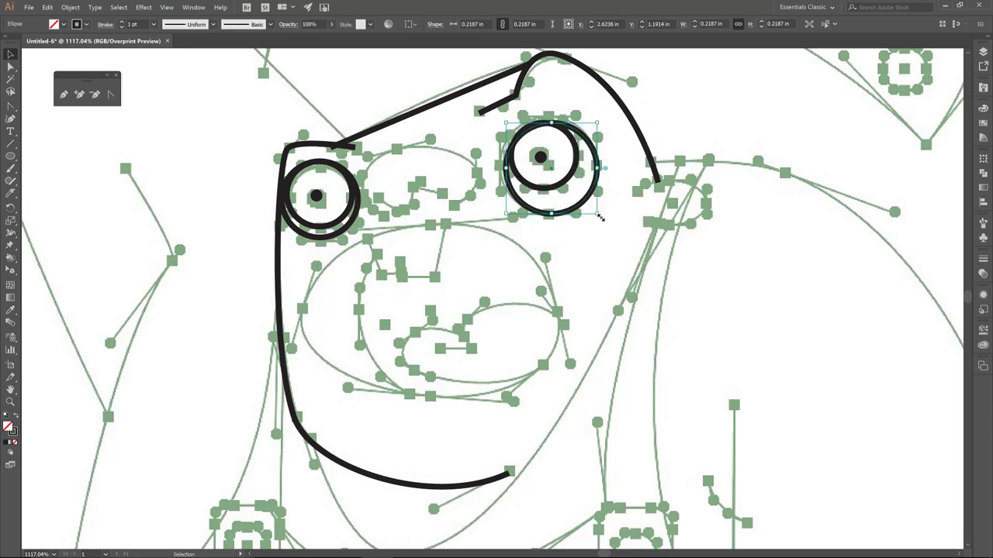
{"action": "left_click_drag", "start_coordinate": [600, 219], "coordinate": [599, 216]}
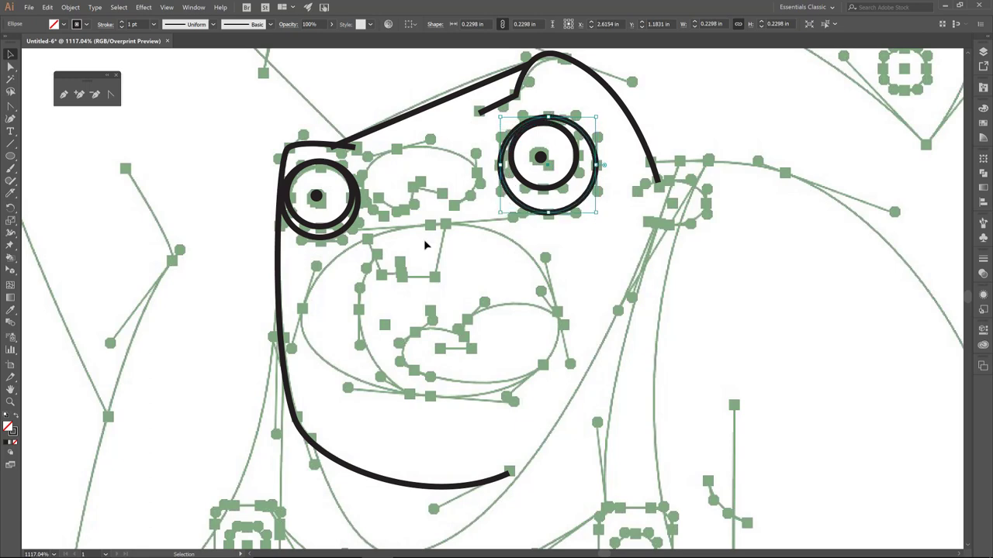
{"action": "left_click", "coordinate": [424, 230]}
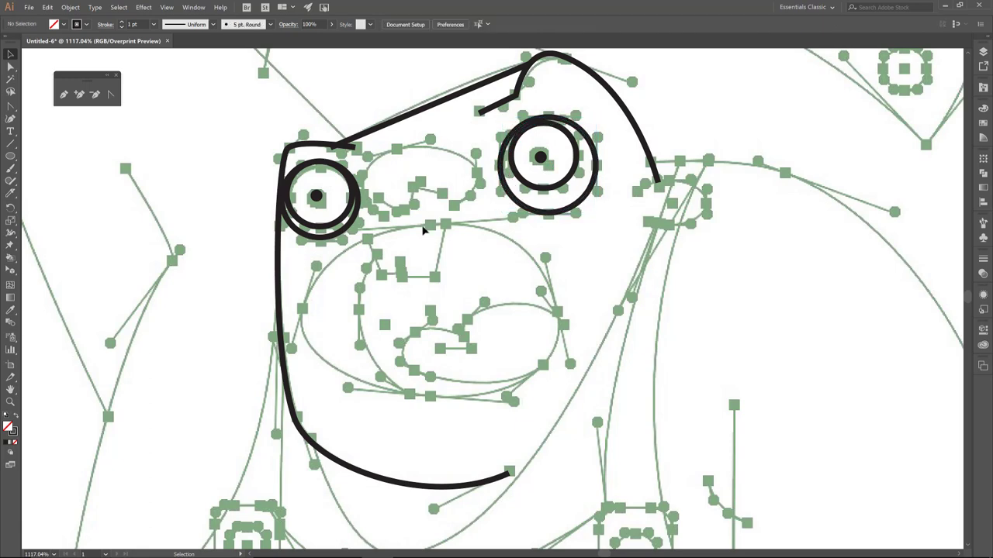
Draw an ellipse about 0.18 × 0.11 in over the ear template at the end of the head outline.
{"action": "left_click", "coordinate": [11, 156]}
{"action": "mouse_move", "coordinate": [633, 179]}
{"action": "left_mouse_down"}
{"action": "mouse_move", "coordinate": [686, 199]}
{"action": "mouse_move", "coordinate": [708, 227]}
{"action": "left_mouse_up"}
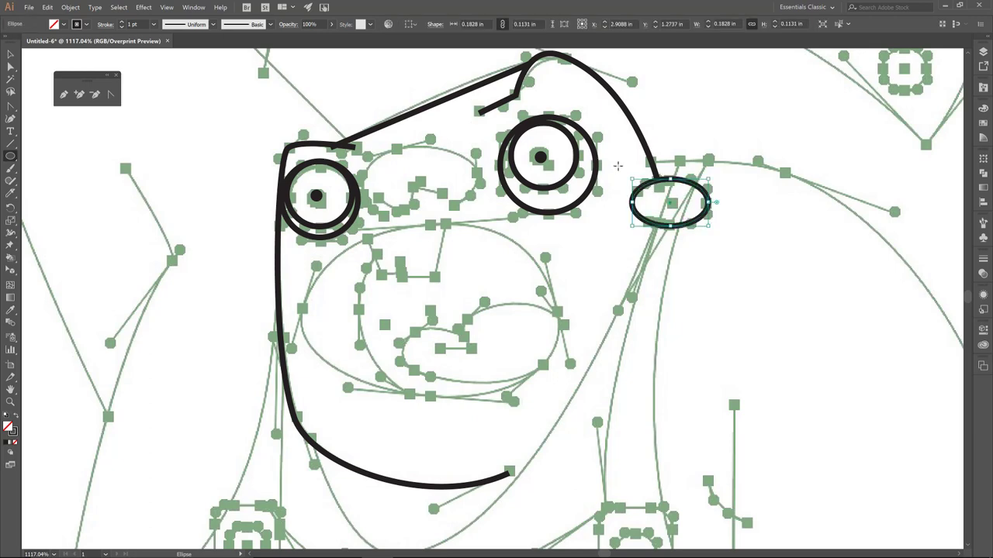
Cut the ear ellipse at the two template anchors on its left side and delete the arc between the cuts.
{"action": "key", "text": "c"}
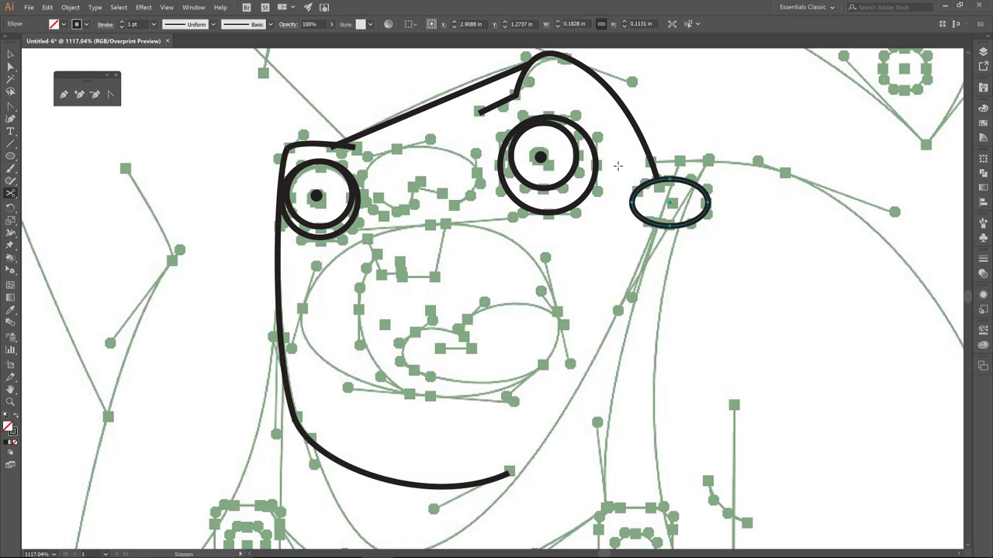
{"action": "left_click", "coordinate": [12, 194]}
{"action": "key", "text": "z"}
{"action": "left_click_drag", "start_coordinate": [638, 190], "coordinate": [717, 238]}
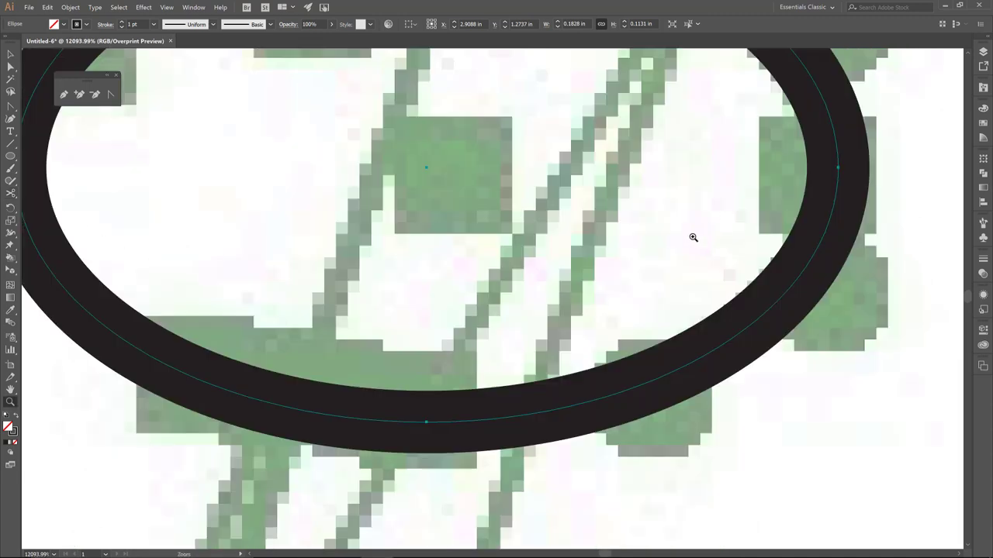
{"action": "key", "text": "ctrl+minus"}
{"action": "key", "text": "ctrl+minus"}
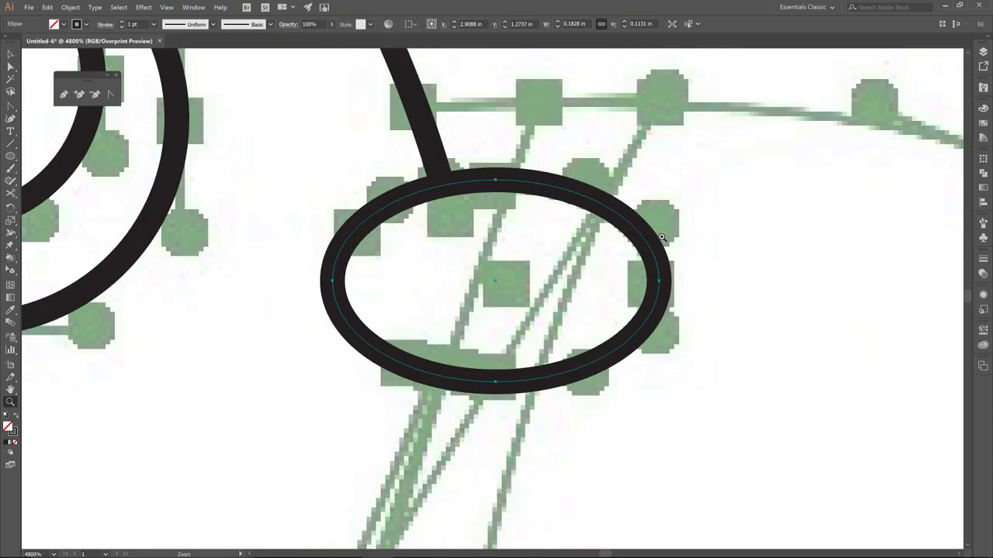
{"action": "key", "text": "c"}
{"action": "left_click", "coordinate": [356, 226]}
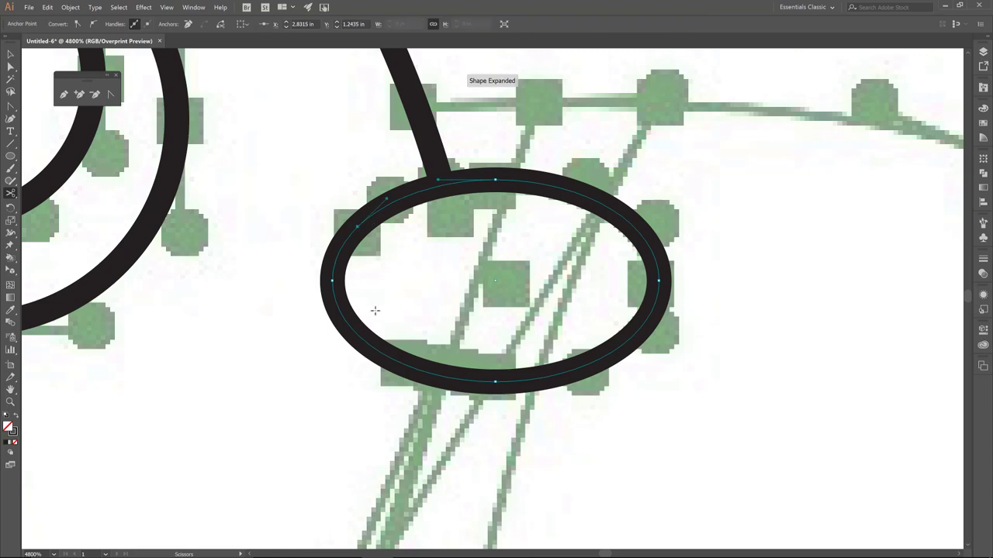
{"action": "left_click", "coordinate": [395, 360]}
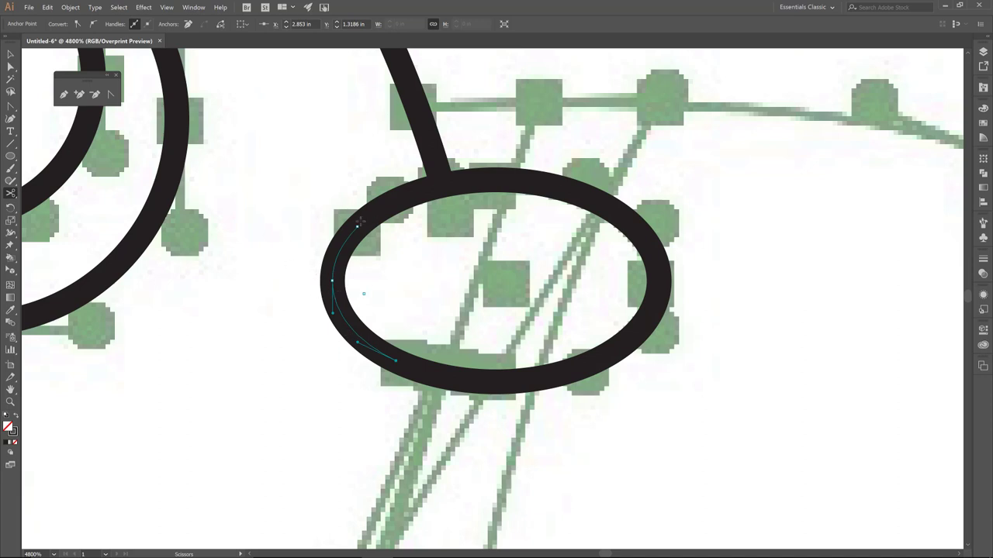
{"action": "key", "text": "v"}
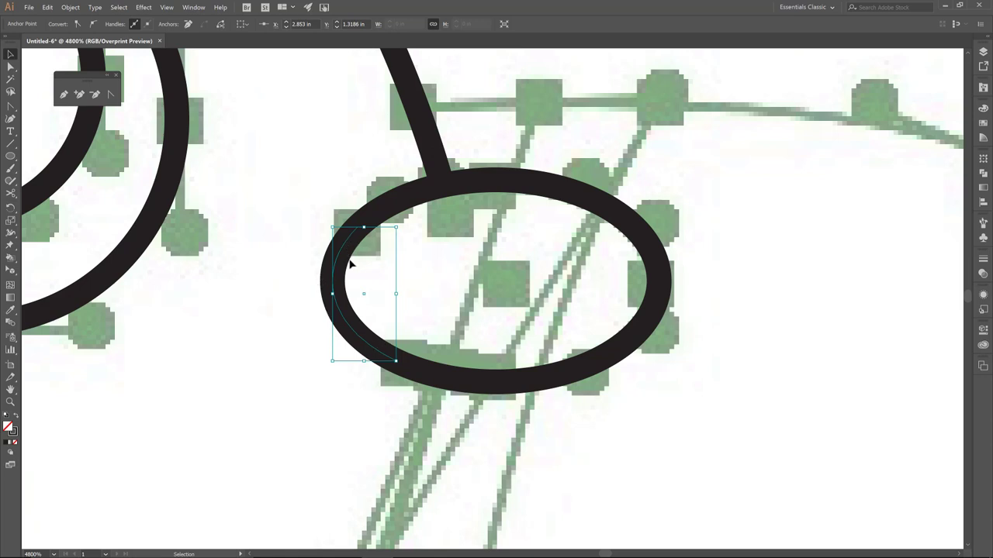
{"action": "key", "text": "Delete"}
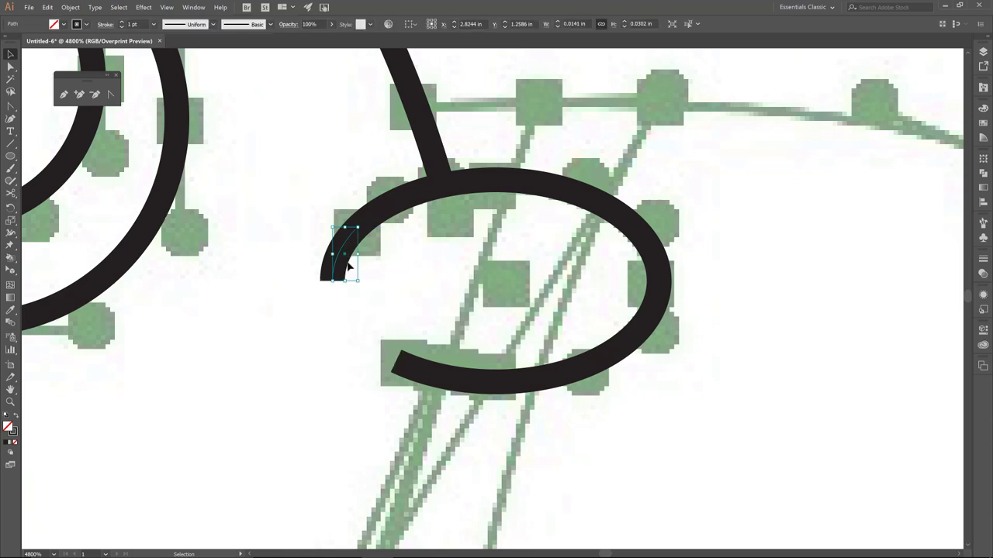
{"action": "key", "text": "Delete"}
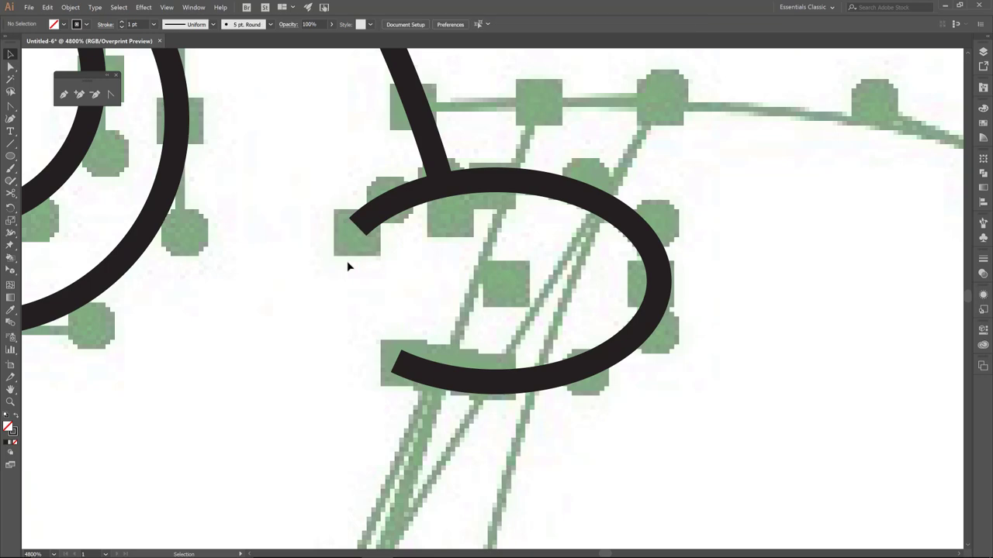
Draw an ellipse over the nose template between the eyes and resize it to about 0.29 × 0.18 in.
{"action": "key", "text": "a"}
{"action": "key", "text": "ctrl+minus"}
{"action": "key", "text": "ctrl+minus"}
{"action": "key", "text": "ctrl+minus"}
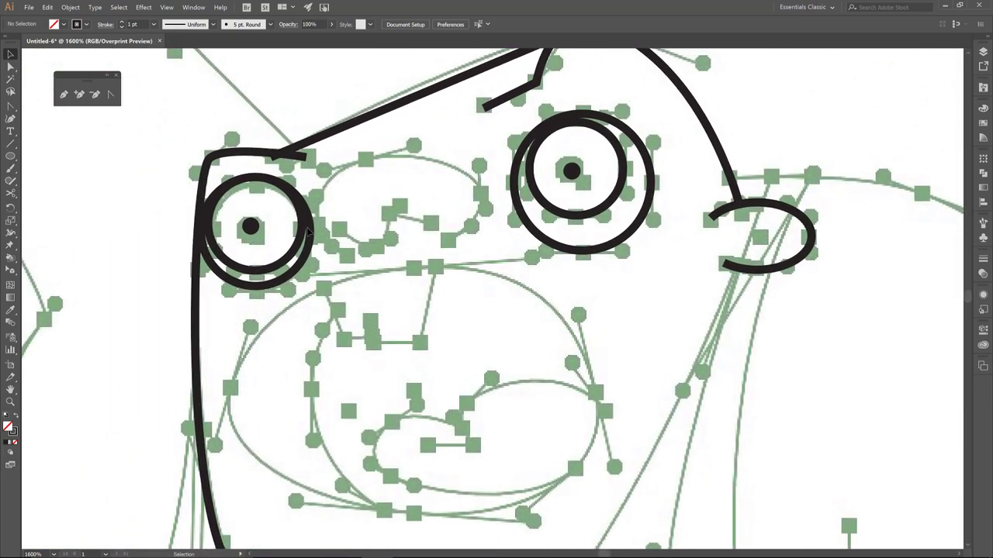
{"action": "key", "text": "l"}
{"action": "left_click_drag", "start_coordinate": [305, 158], "coordinate": [474, 258]}
{"action": "key", "text": "v"}
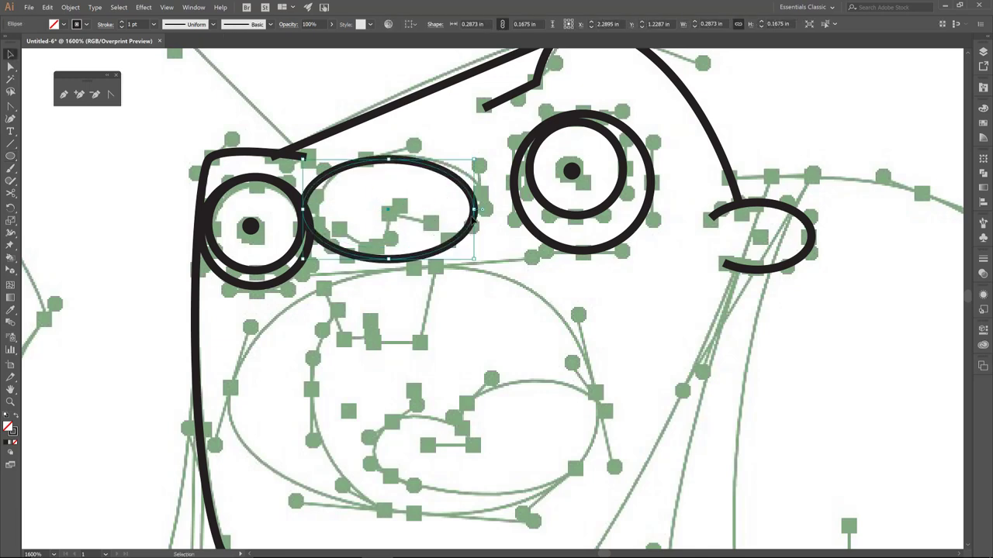
{"action": "left_click_drag", "start_coordinate": [475, 210], "coordinate": [487, 210]}
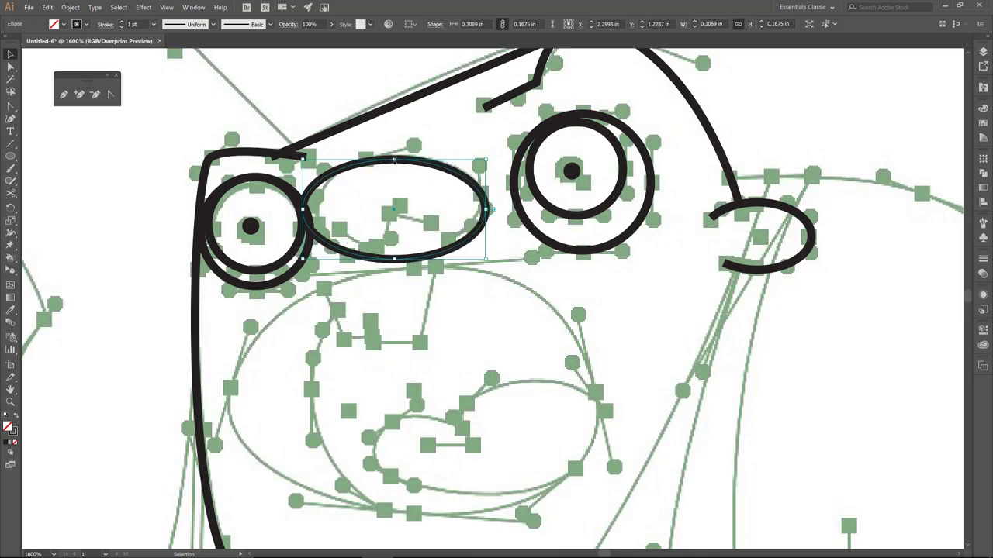
{"action": "left_click_drag", "start_coordinate": [394, 159], "coordinate": [396, 152]}
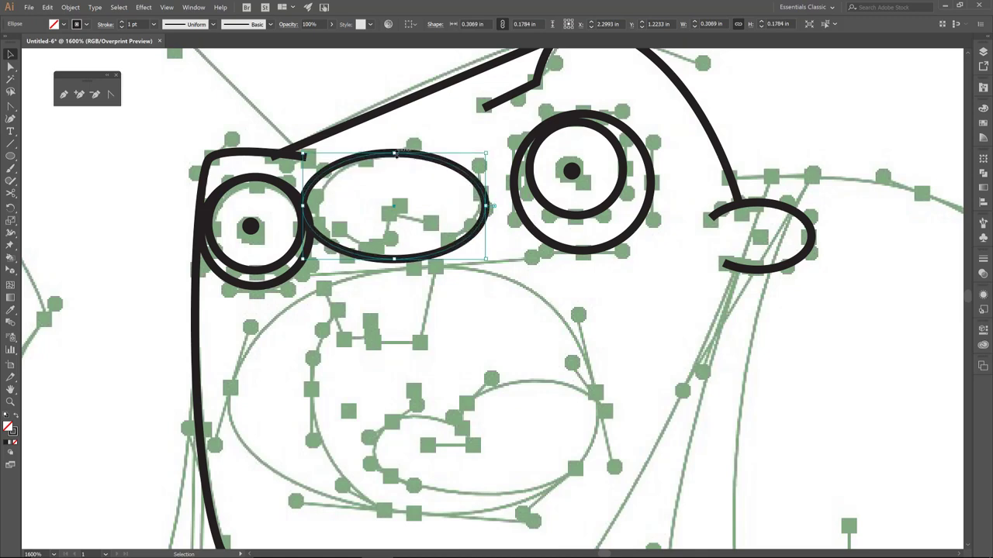
{"action": "left_click_drag", "start_coordinate": [303, 206], "coordinate": [314, 203]}
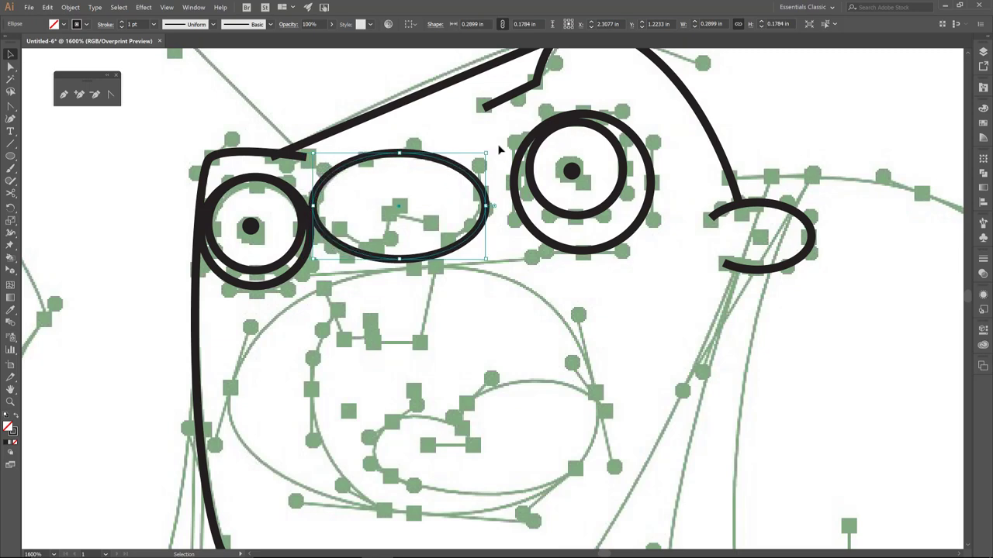
Tilt the nose ellipse slightly counterclockwise and adjust its anchor points to follow the template.
{"action": "left_click_drag", "start_coordinate": [490, 150], "coordinate": [480, 133]}
{"action": "key", "text": "a"}
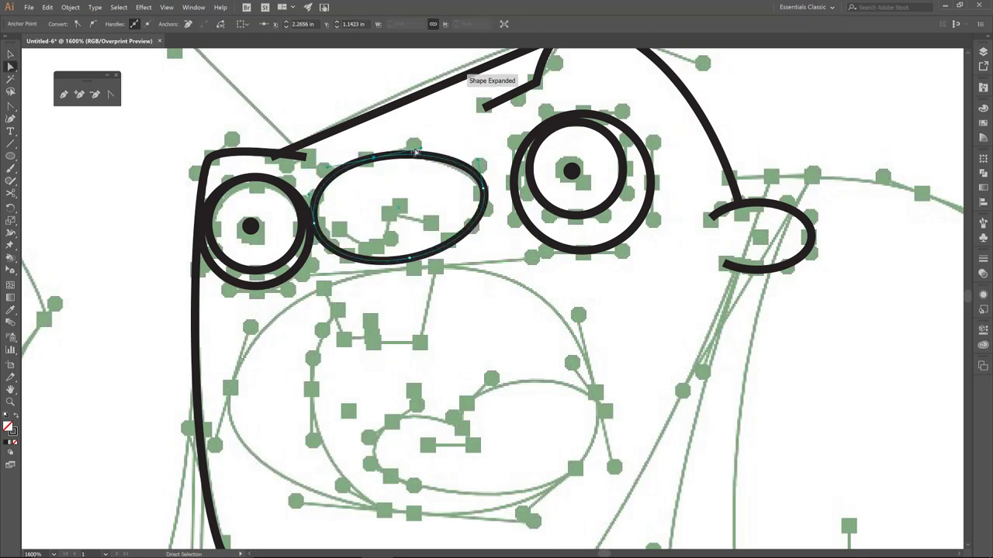
{"action": "left_click", "coordinate": [375, 159]}
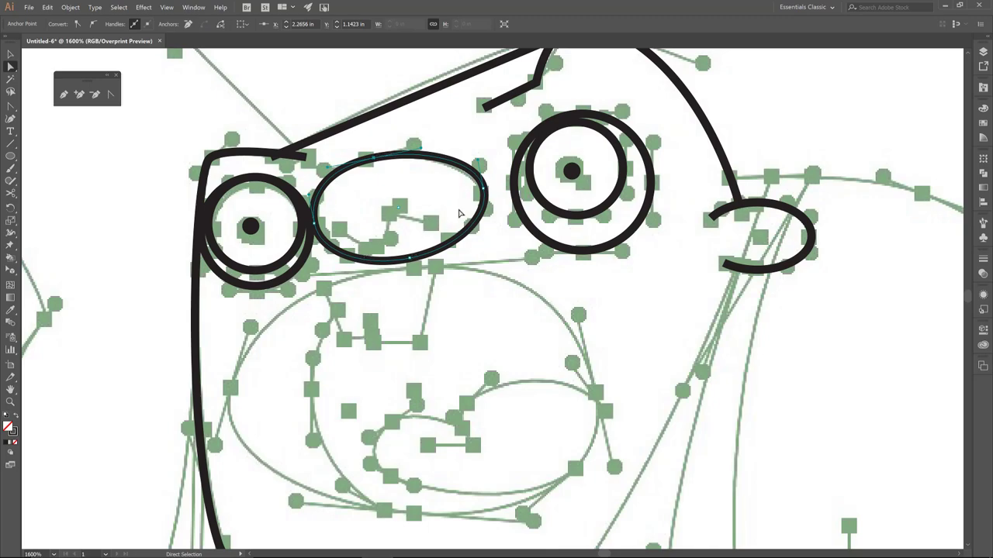
{"action": "left_click", "coordinate": [484, 191]}
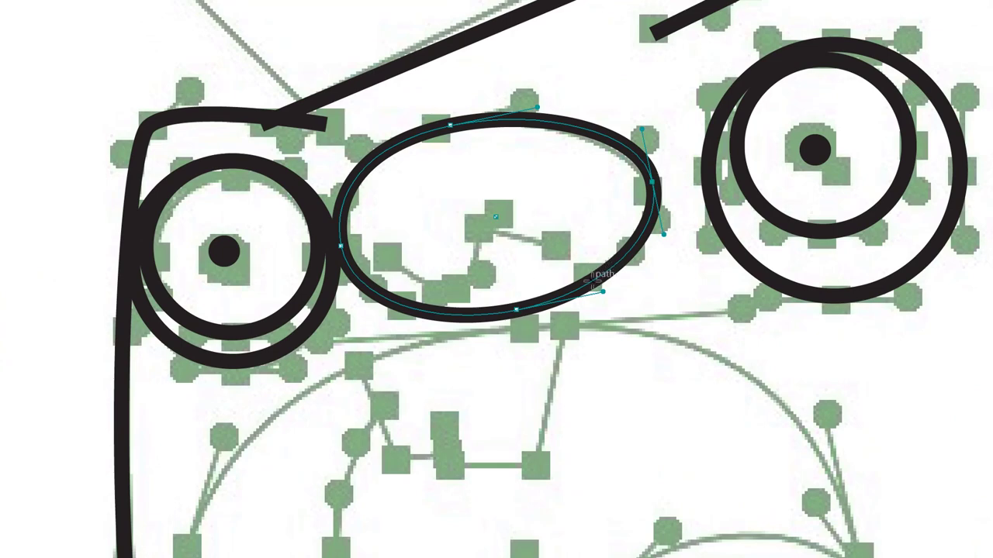
Cut the nose ellipse at the two lower template anchors and delete the bottom segment between them.
{"action": "left_click", "coordinate": [593, 280]}
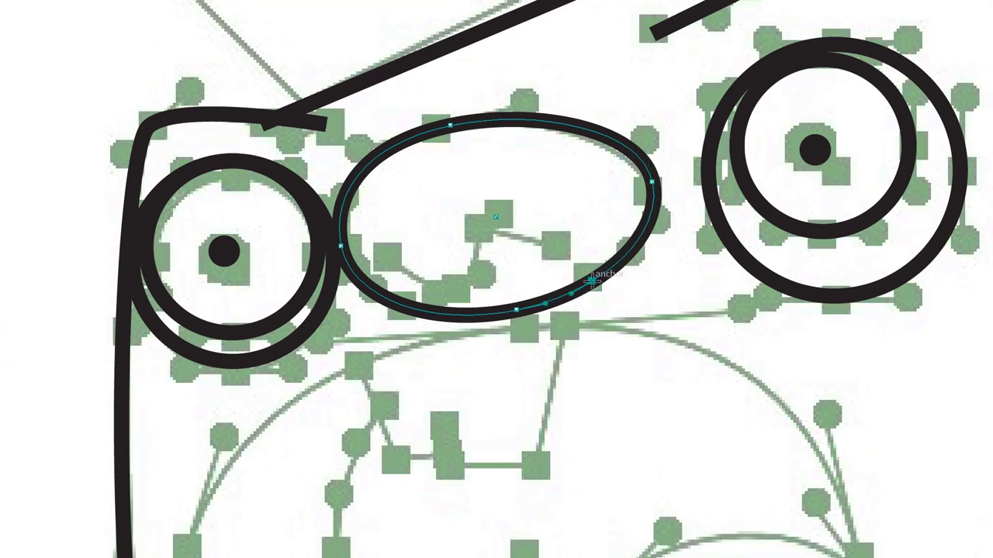
{"action": "left_click", "coordinate": [401, 305]}
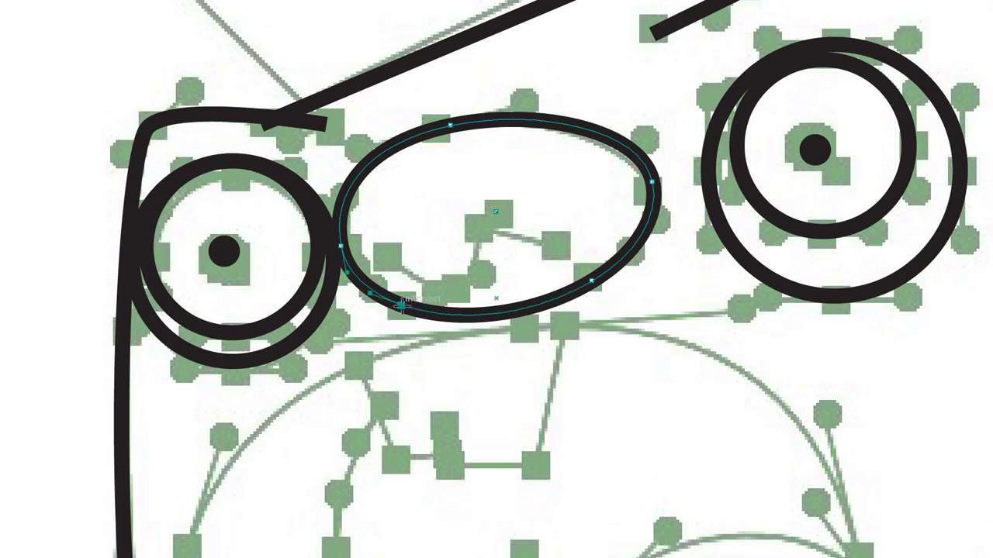
{"action": "left_click", "coordinate": [405, 324]}
{"action": "key", "text": "ctrl+z"}
{"action": "left_click", "coordinate": [470, 315]}
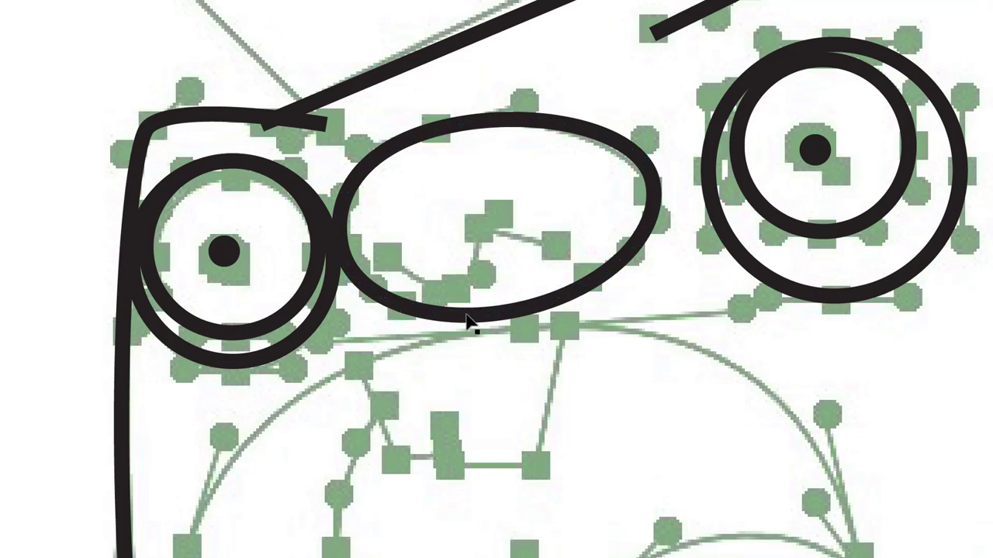
{"action": "left_click", "coordinate": [468, 316]}
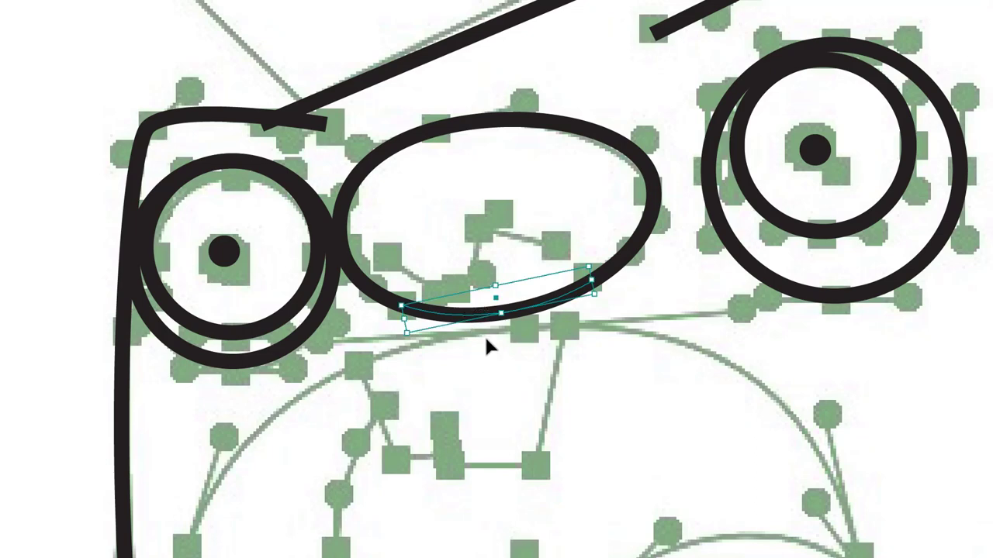
{"action": "key", "text": "Delete"}
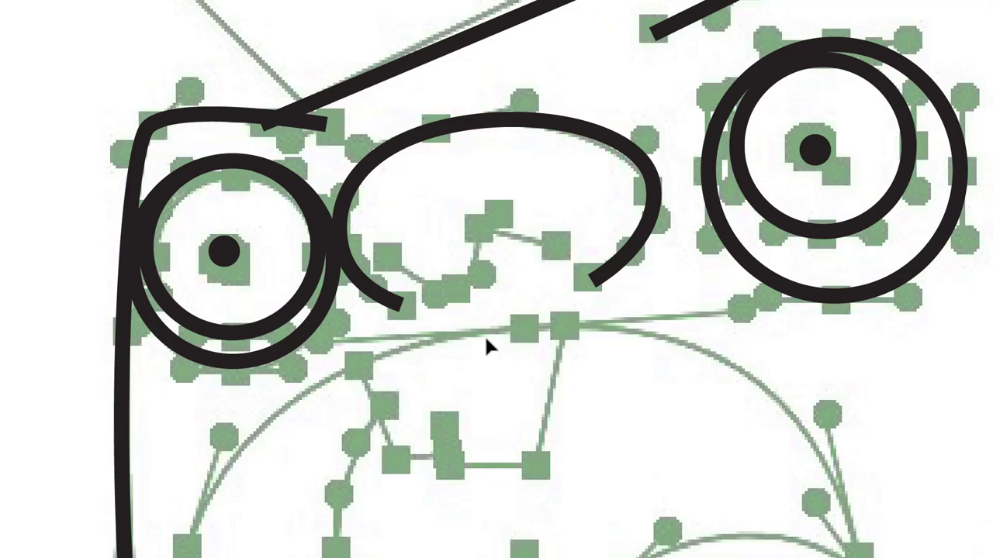
Draw a four-point Pen path inside the nose and curve its two middle corners into a wavy nostril line.
{"action": "key", "text": "p"}
{"action": "left_click", "coordinate": [448, 300]}
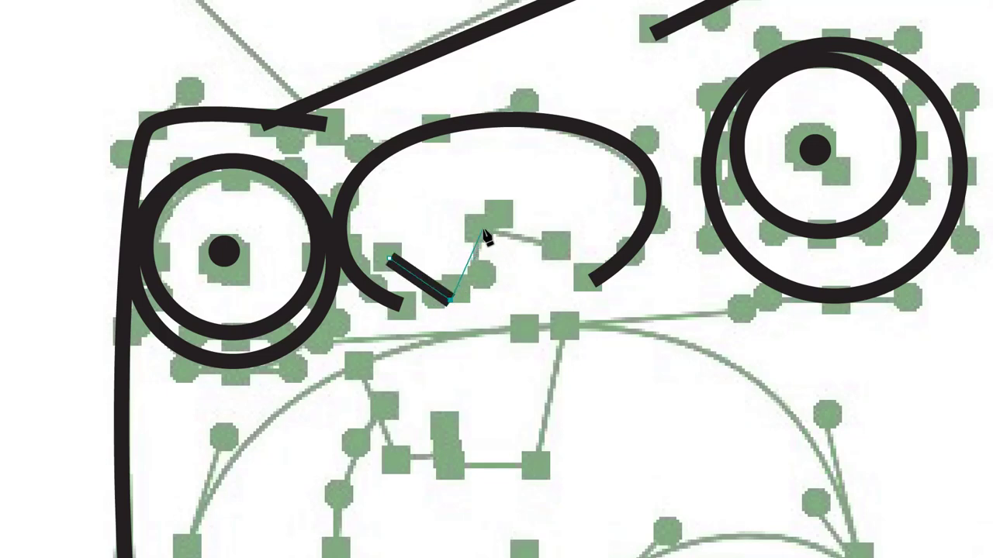
{"action": "left_click", "coordinate": [483, 229]}
{"action": "left_click", "coordinate": [557, 249]}
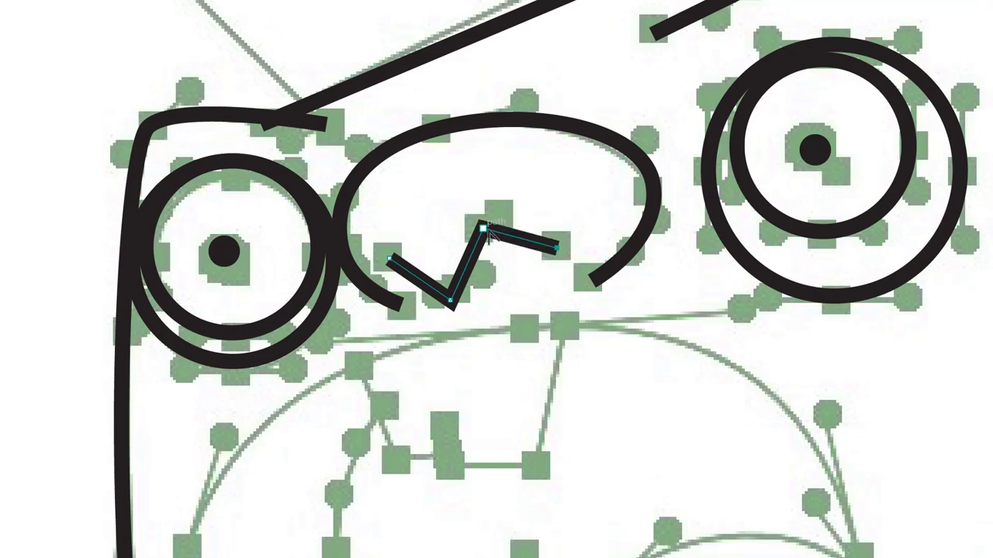
{"action": "left_click_drag", "start_coordinate": [482, 230], "coordinate": [497, 220]}
{"action": "left_click_drag", "start_coordinate": [452, 300], "coordinate": [470, 292]}
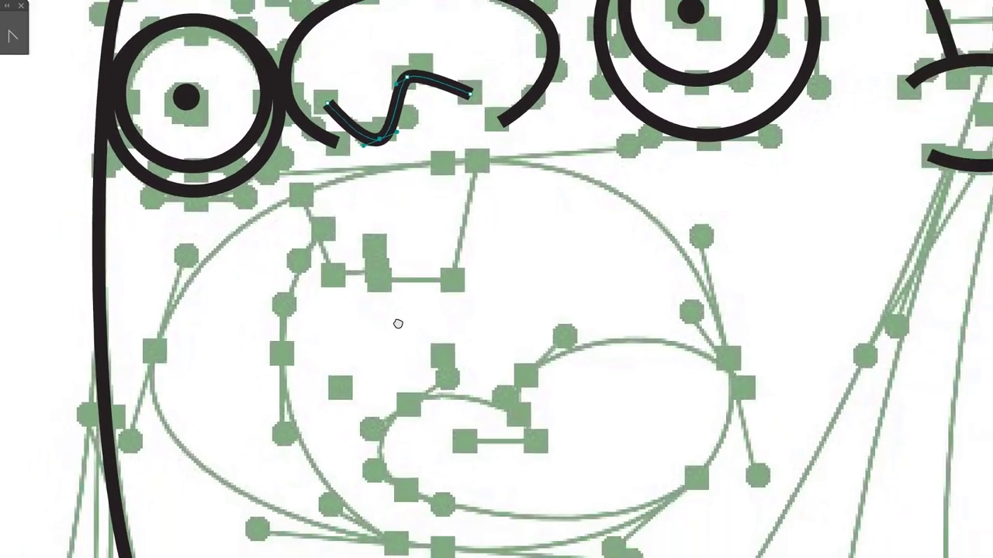
Draw an ellipse over the large mouth template below the nose and extend it to about 0.62 × 0.42 in.
{"action": "key", "text": "l"}
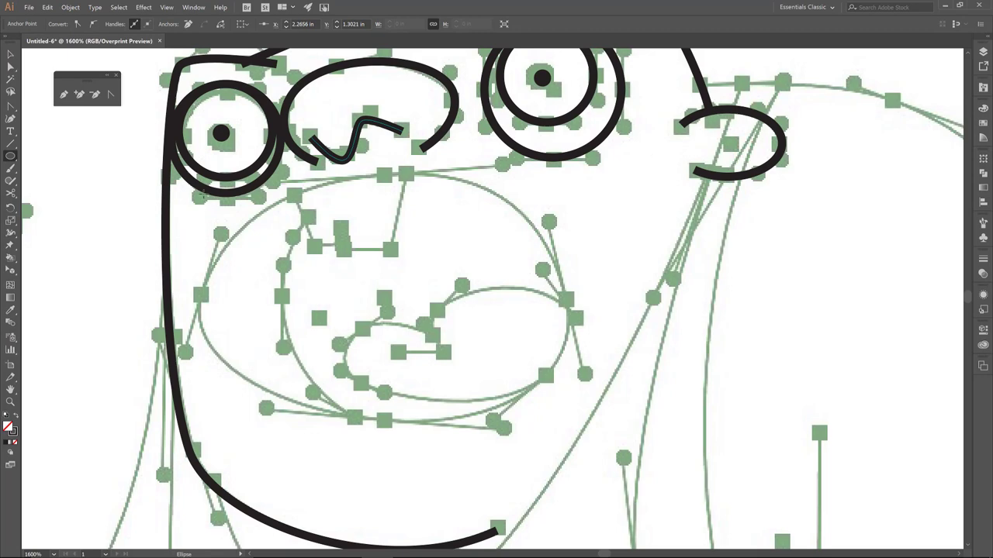
{"action": "left_click_drag", "start_coordinate": [205, 185], "coordinate": [566, 425]}
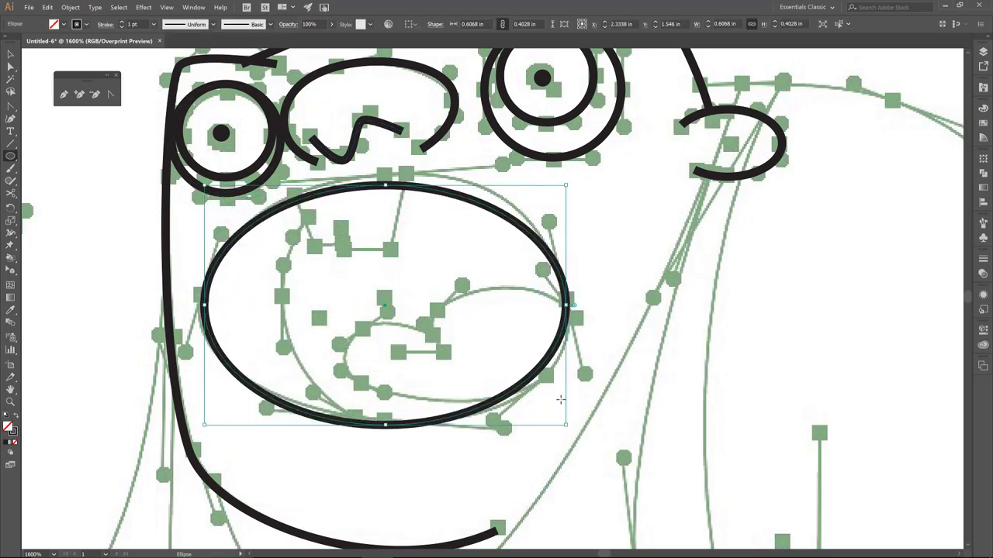
{"action": "key", "text": "v"}
{"action": "left_click_drag", "start_coordinate": [567, 304], "coordinate": [576, 305]}
{"action": "left_click_drag", "start_coordinate": [390, 180], "coordinate": [390, 171]}
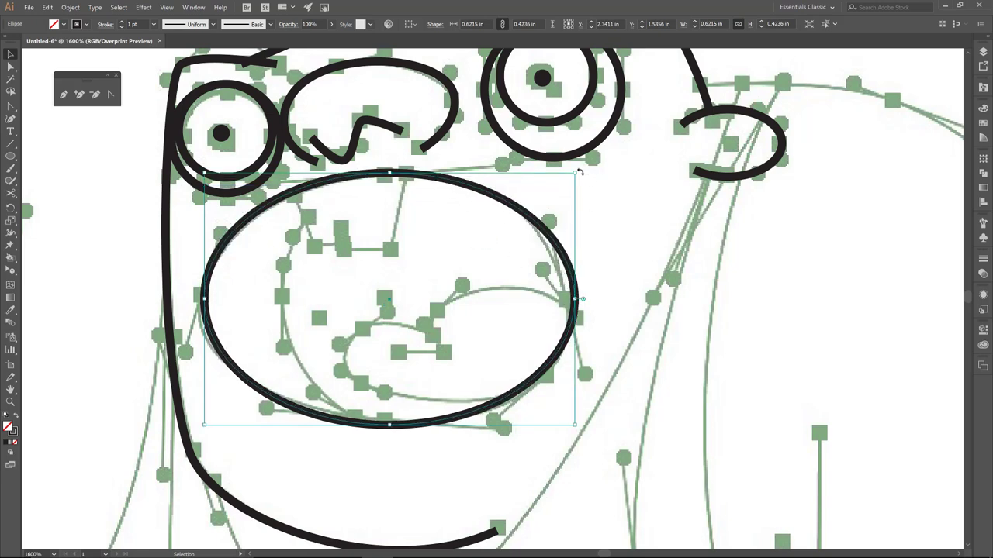
Nudge the mouth ellipse's top anchor point slightly left and stretch and tilt the bottom anchor's handles to match the template.
{"action": "key", "text": "a"}
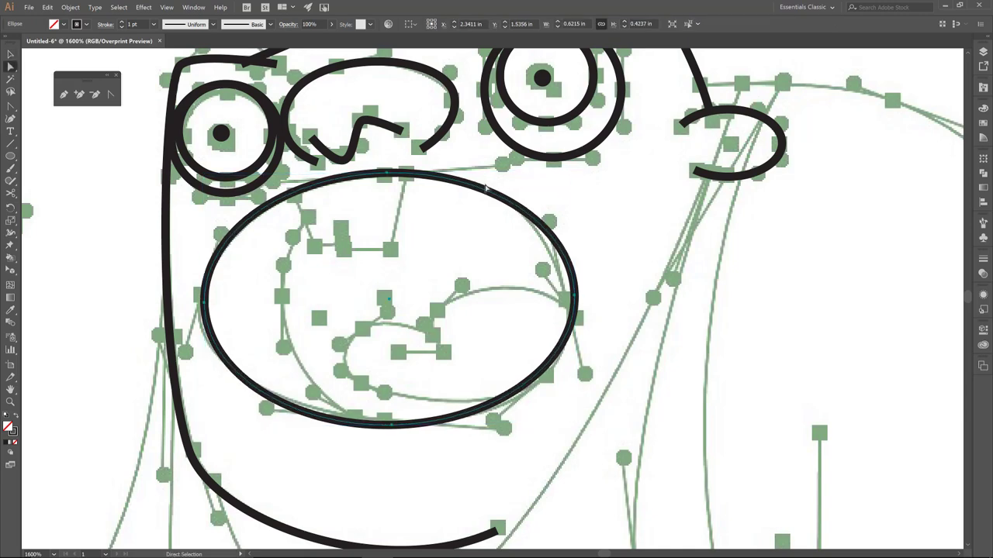
{"action": "left_click", "coordinate": [385, 176]}
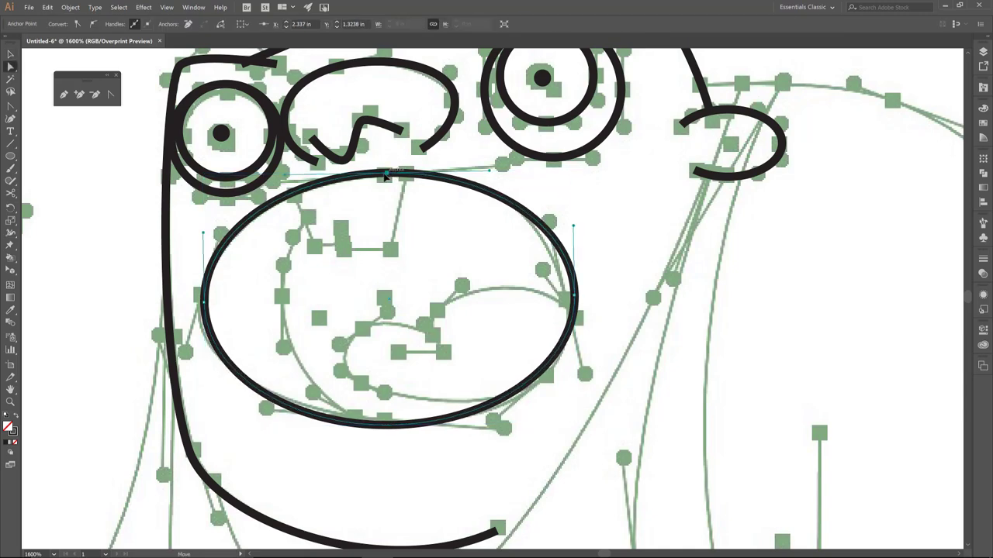
{"action": "left_click_drag", "start_coordinate": [386, 176], "coordinate": [381, 176]}
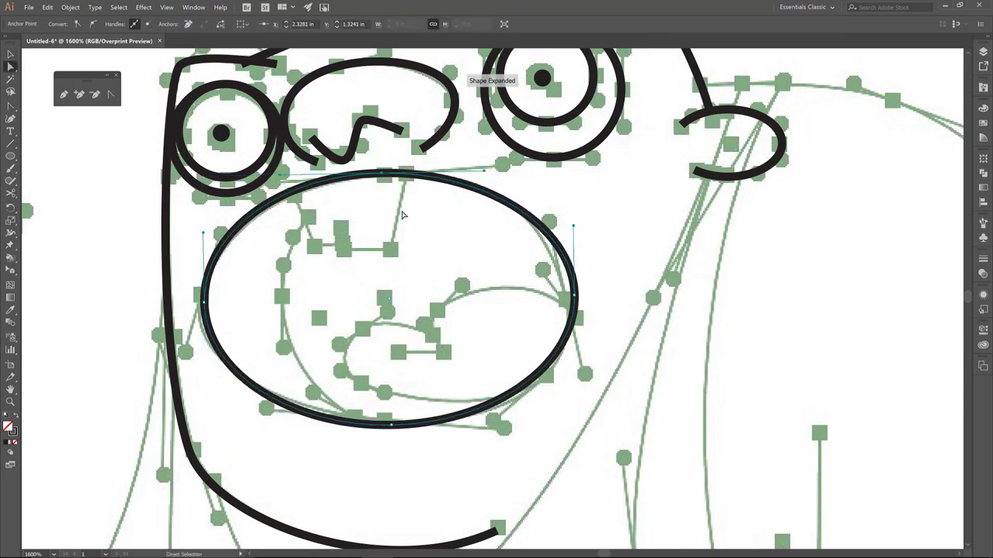
{"action": "left_click", "coordinate": [392, 426]}
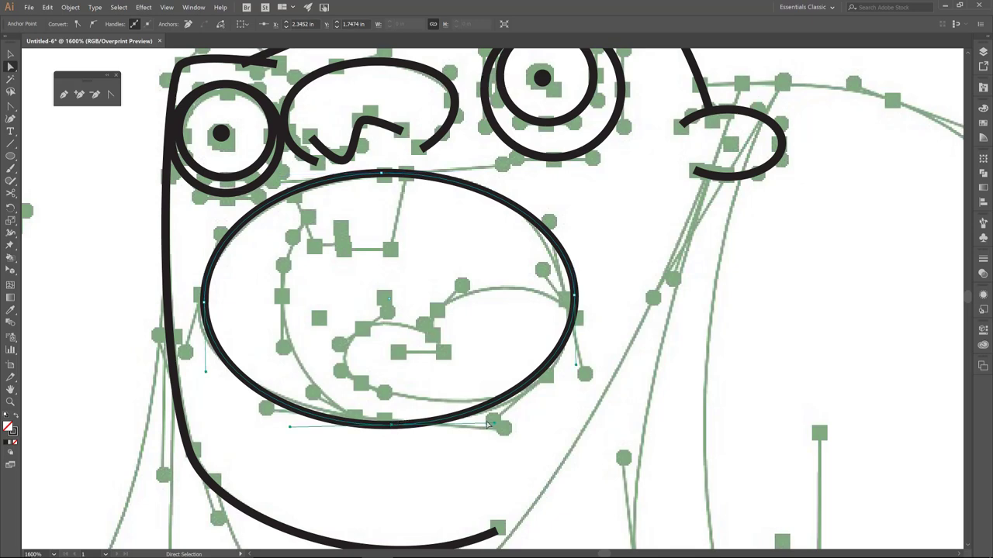
{"action": "left_click_drag", "start_coordinate": [494, 422], "coordinate": [505, 428]}
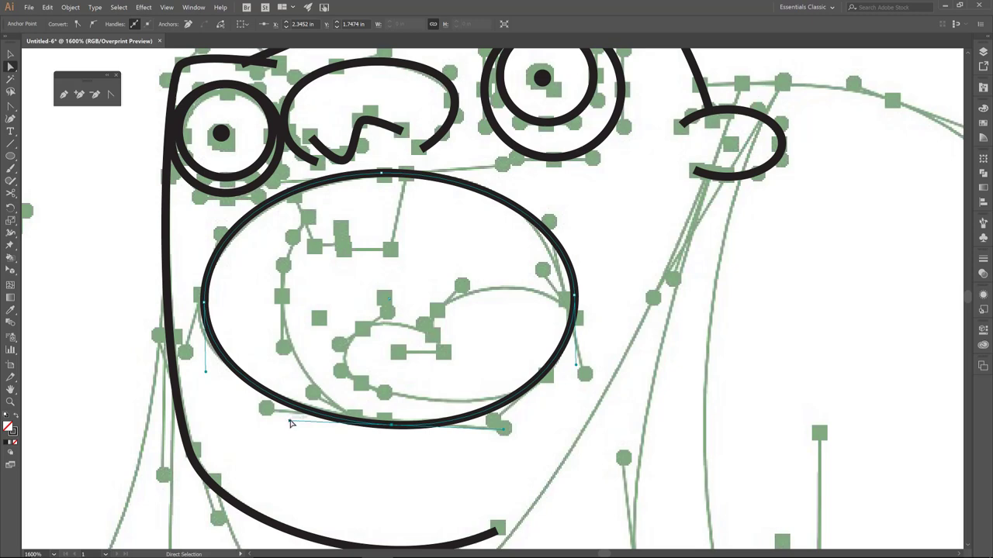
{"action": "left_click_drag", "start_coordinate": [290, 423], "coordinate": [266, 417]}
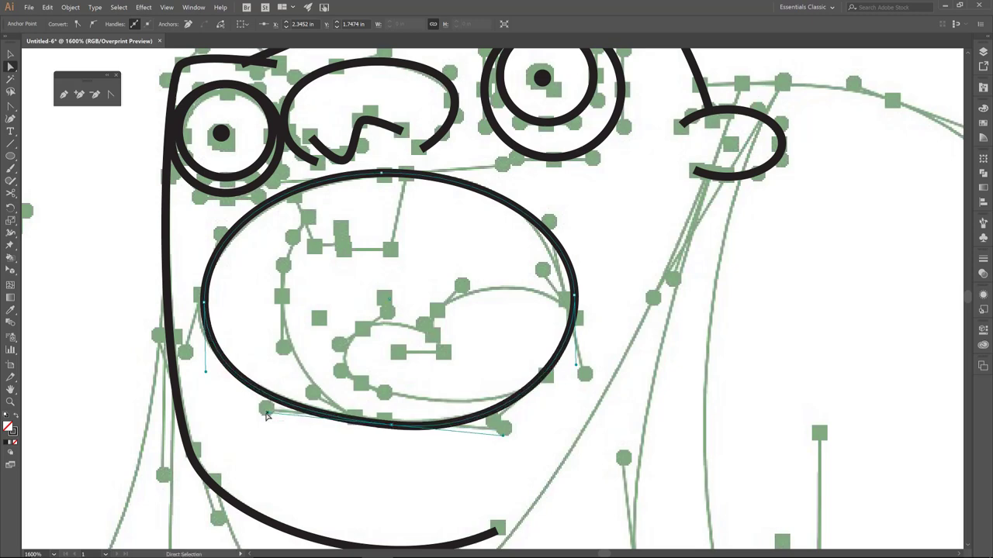
Align the mouth ellipse's left and right anchor points and their handles with the template, and extend the top anchor's right handle.
{"action": "left_click", "coordinate": [204, 302]}
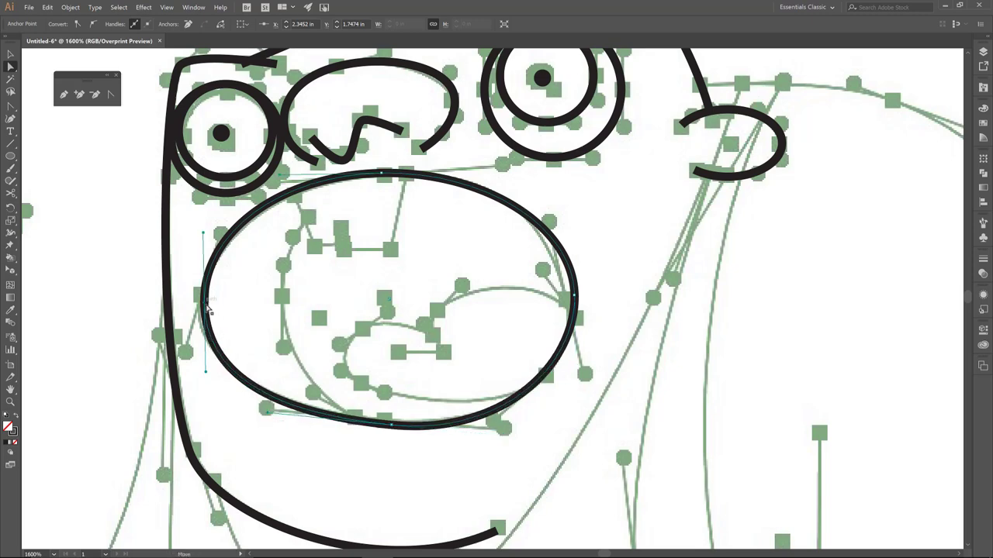
{"action": "left_click_drag", "start_coordinate": [205, 375], "coordinate": [185, 353]}
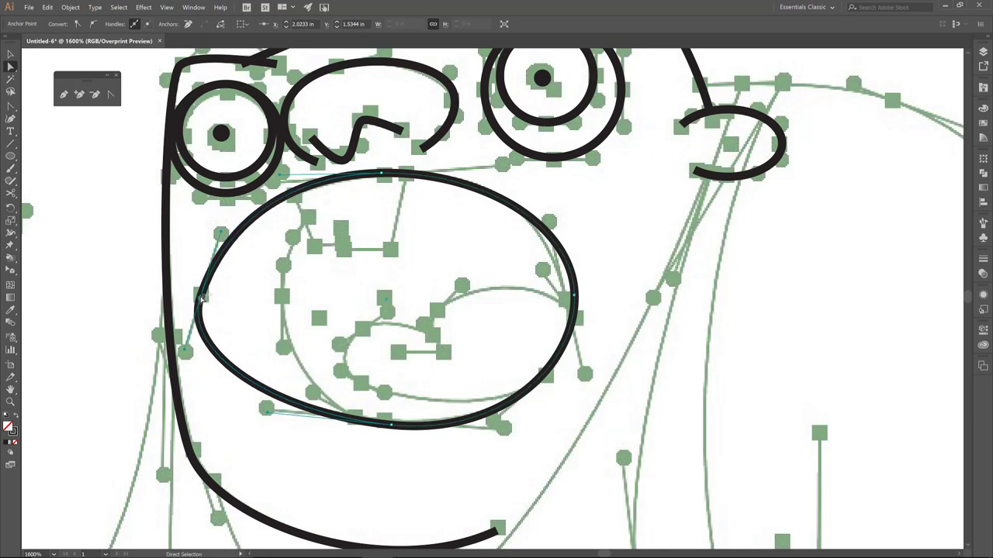
{"action": "left_click", "coordinate": [575, 306]}
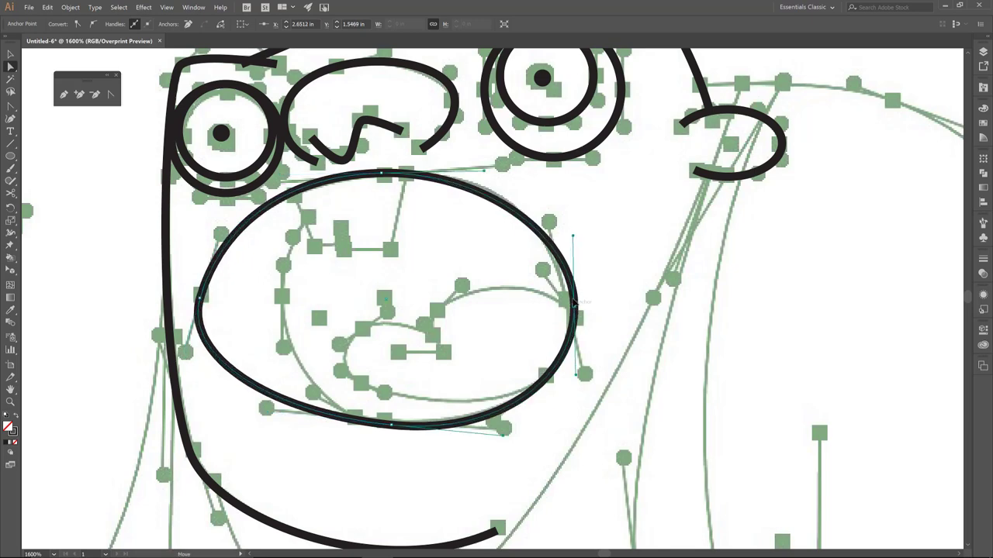
{"action": "left_click_drag", "start_coordinate": [575, 308], "coordinate": [567, 298]}
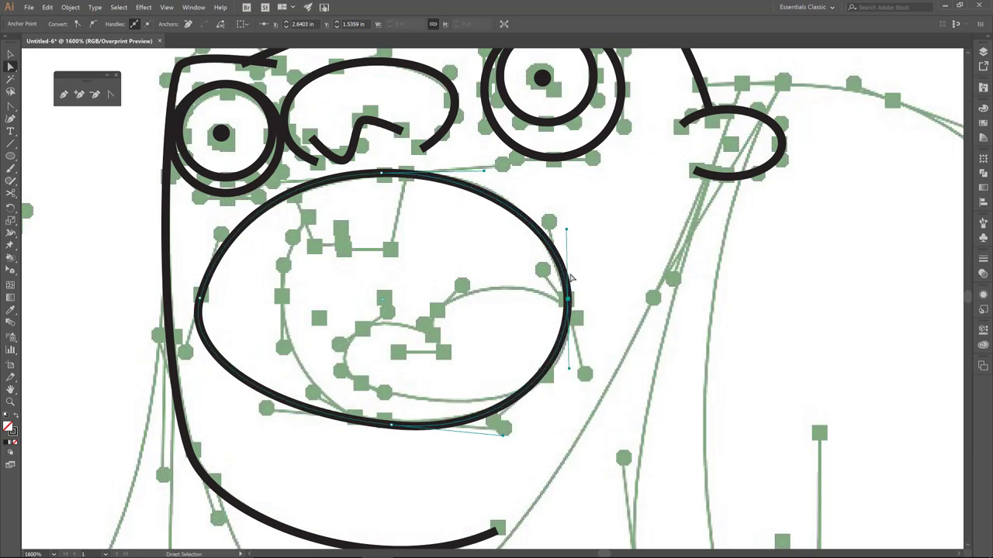
{"action": "left_click_drag", "start_coordinate": [568, 371], "coordinate": [586, 375]}
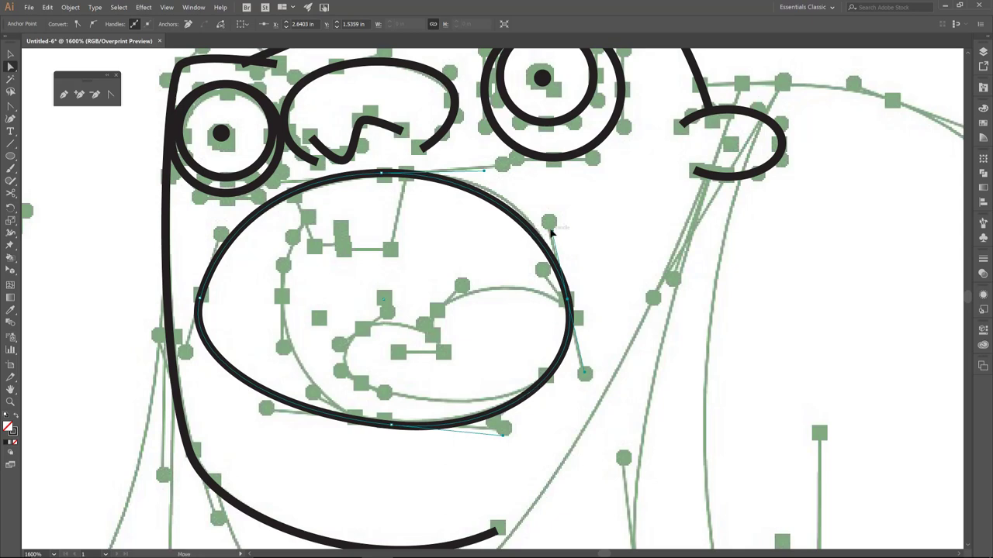
{"action": "left_click_drag", "start_coordinate": [550, 224], "coordinate": [550, 223]}
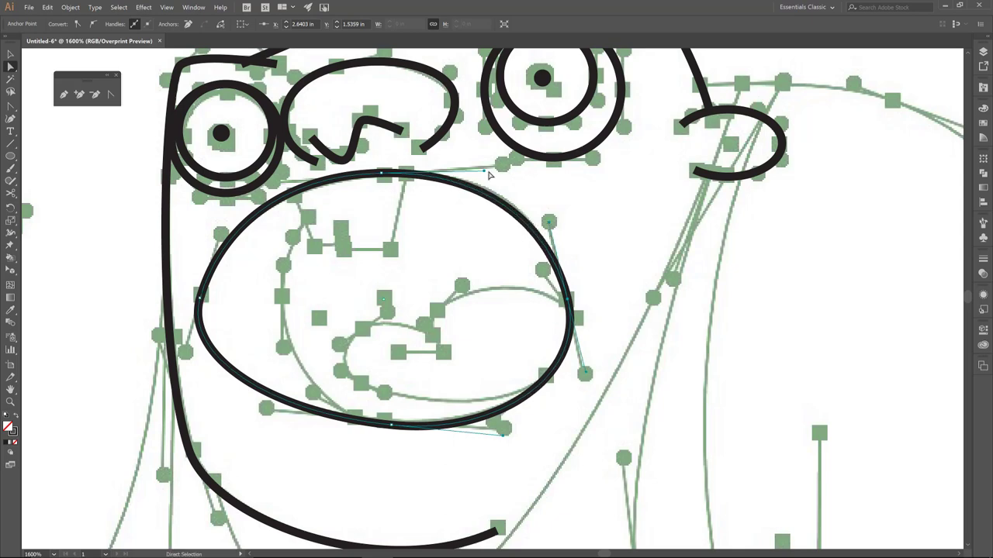
{"action": "left_click_drag", "start_coordinate": [484, 173], "coordinate": [500, 165]}
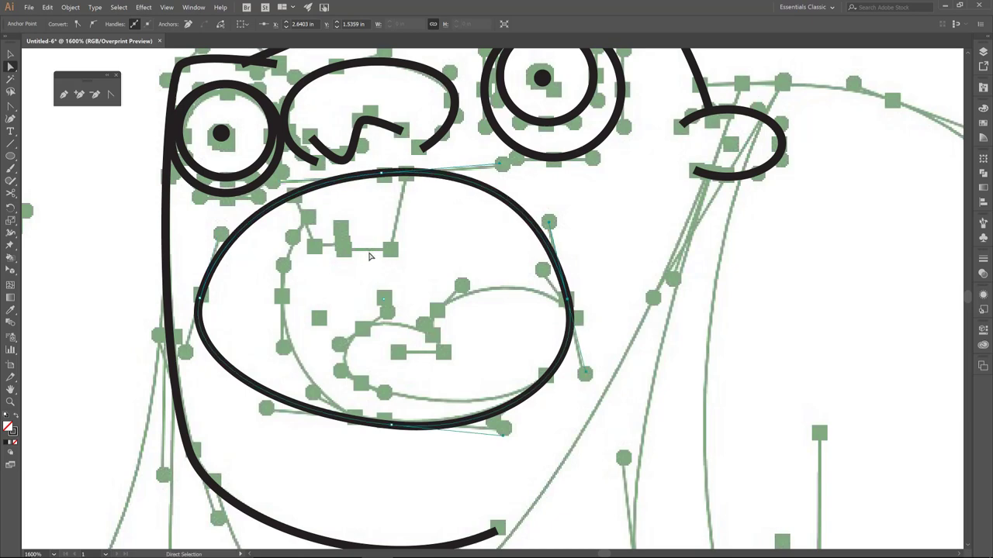
Draw a three-point Pen path for the first tooth, from the mouth's upper-left edge down and across to the right.
{"action": "key", "text": "p"}
{"action": "left_click", "coordinate": [298, 205]}
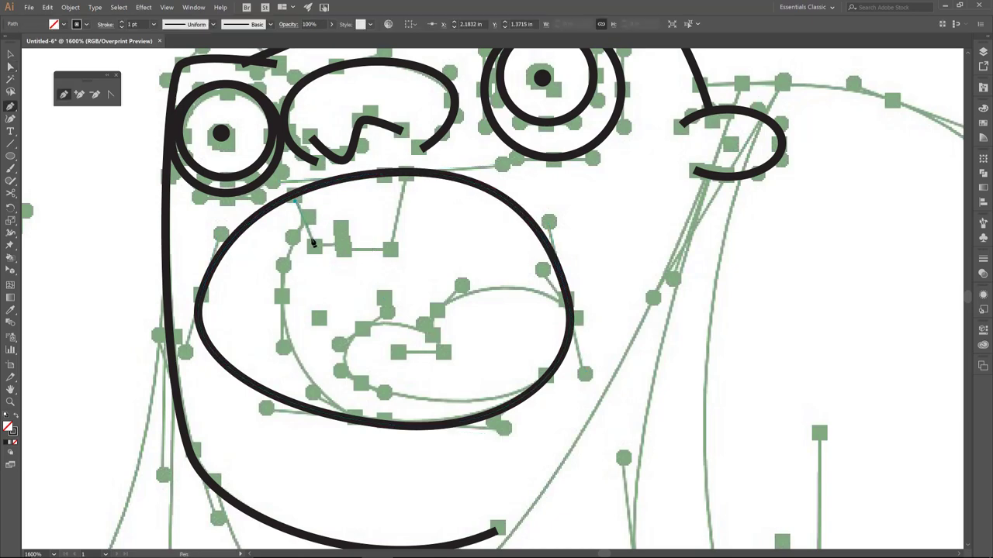
{"action": "left_click", "coordinate": [314, 248]}
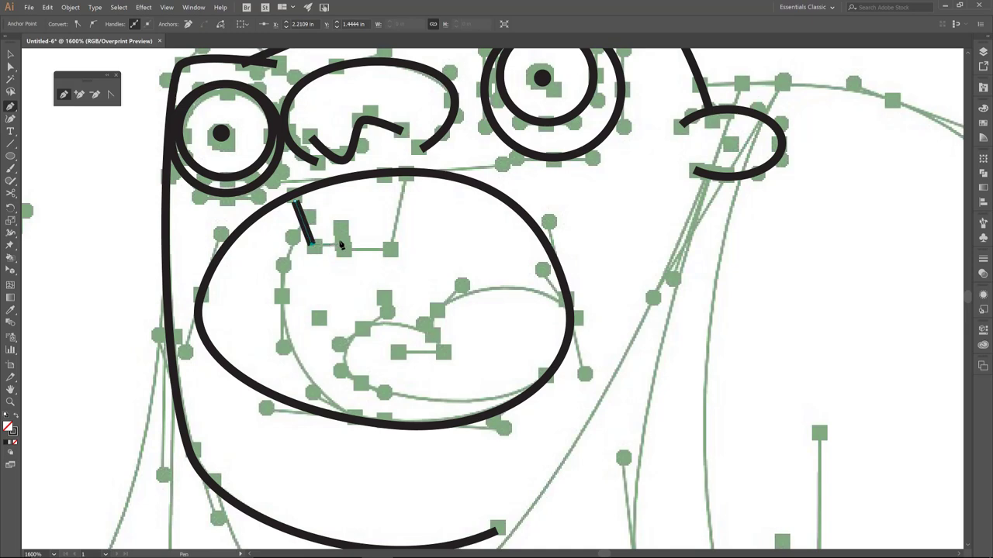
{"action": "left_click", "coordinate": [340, 248]}
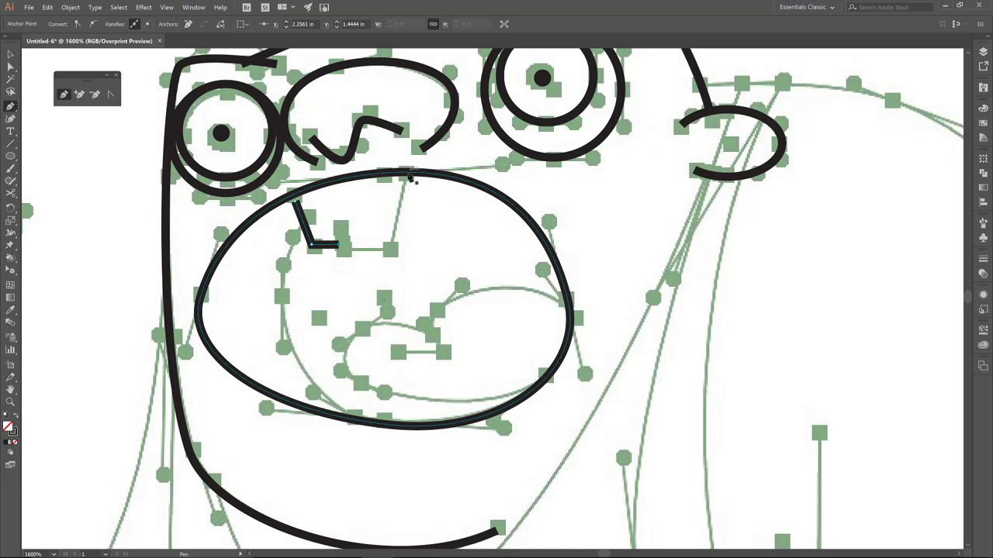
Draw the second tooth as a four-point Pen path ending on the mouth's top edge, and move the first tooth's upper end onto the outline.
{"action": "key", "text": "z"}
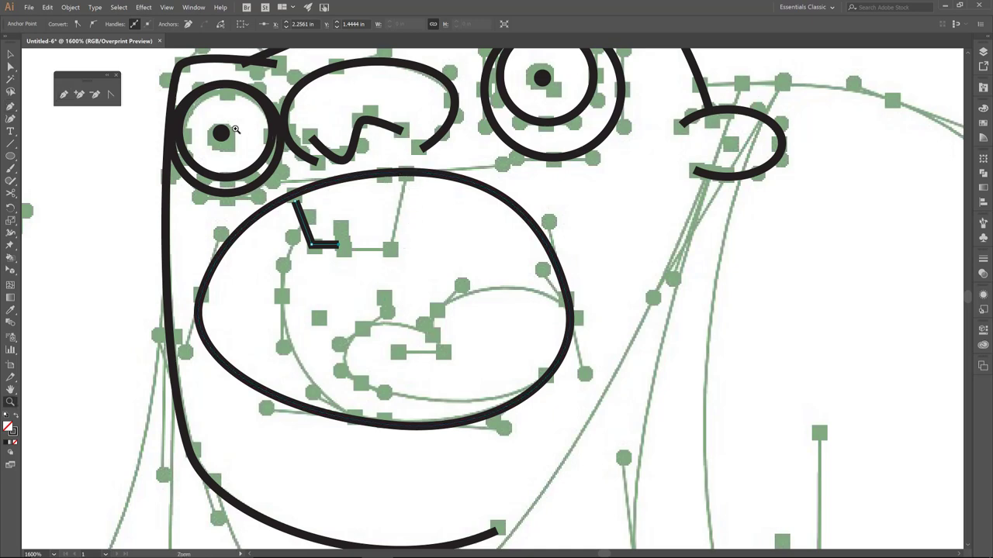
{"action": "left_click_drag", "start_coordinate": [178, 88], "coordinate": [549, 380]}
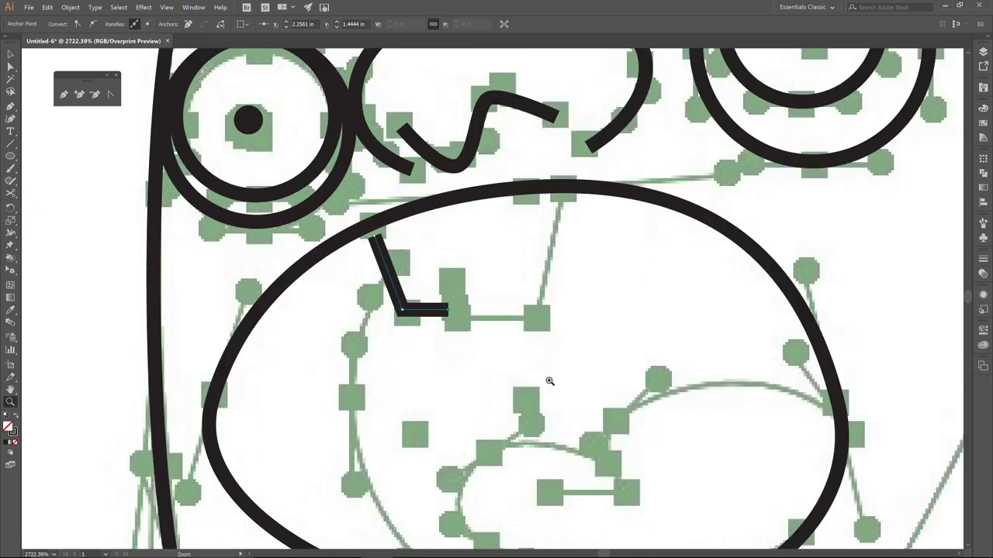
{"action": "key", "text": "p"}
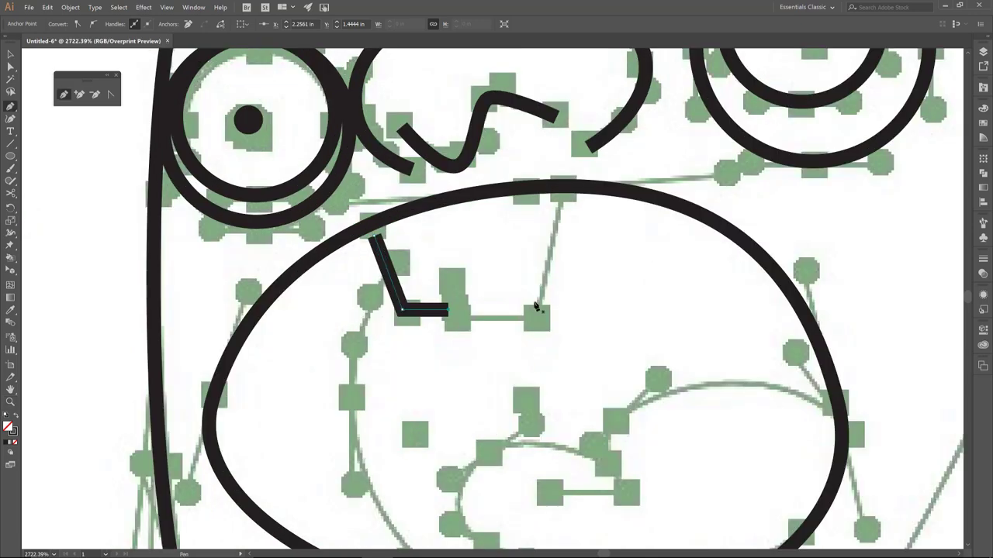
{"action": "left_click", "coordinate": [564, 187]}
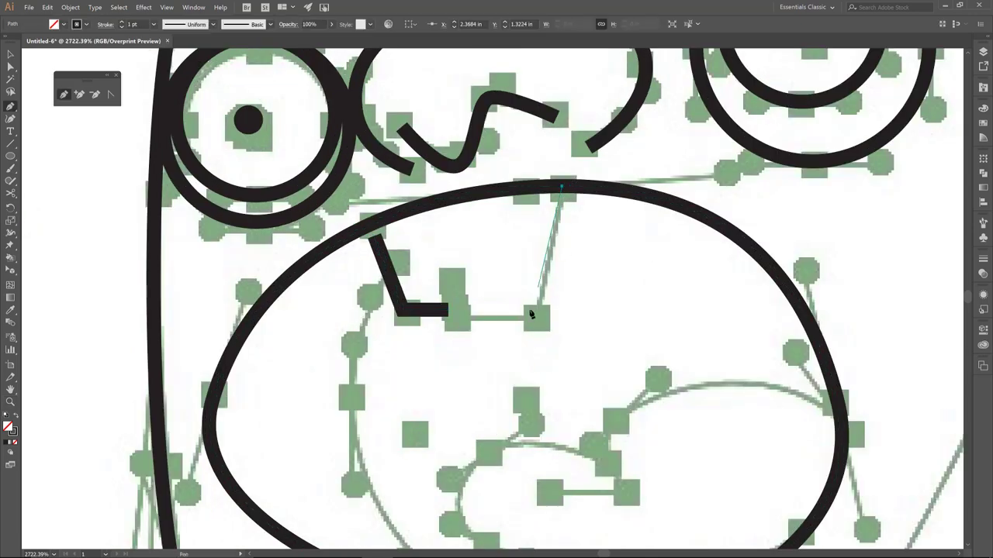
{"action": "key", "text": "ctrl+z"}
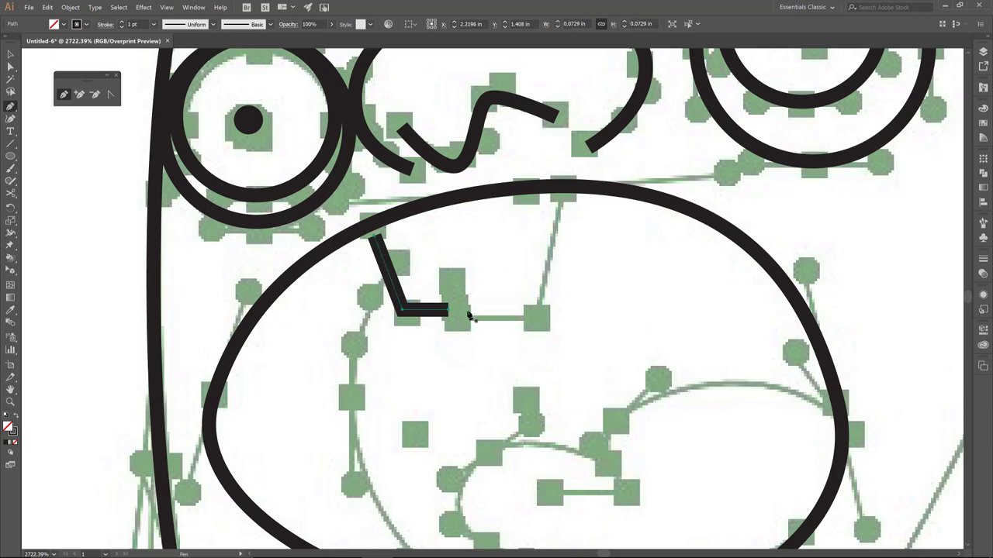
{"action": "left_click_drag", "start_coordinate": [451, 275], "coordinate": [456, 327]}
{"action": "left_click", "coordinate": [536, 323]}
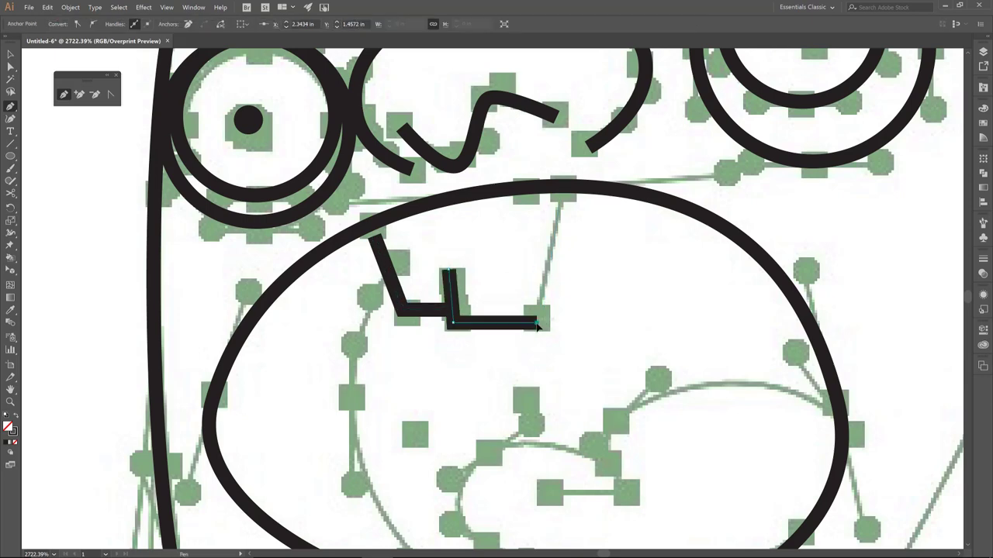
{"action": "left_click", "coordinate": [569, 189]}
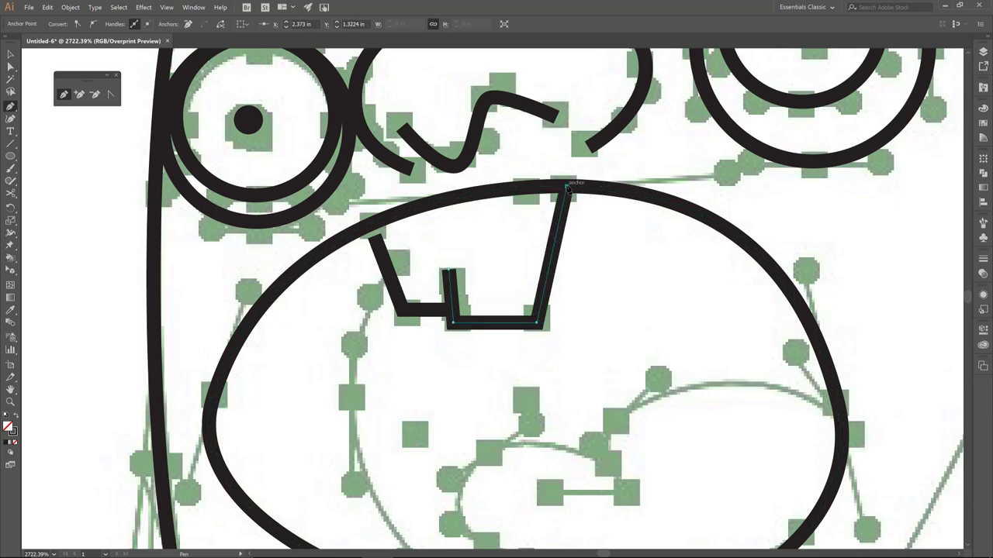
{"action": "key", "text": "a"}
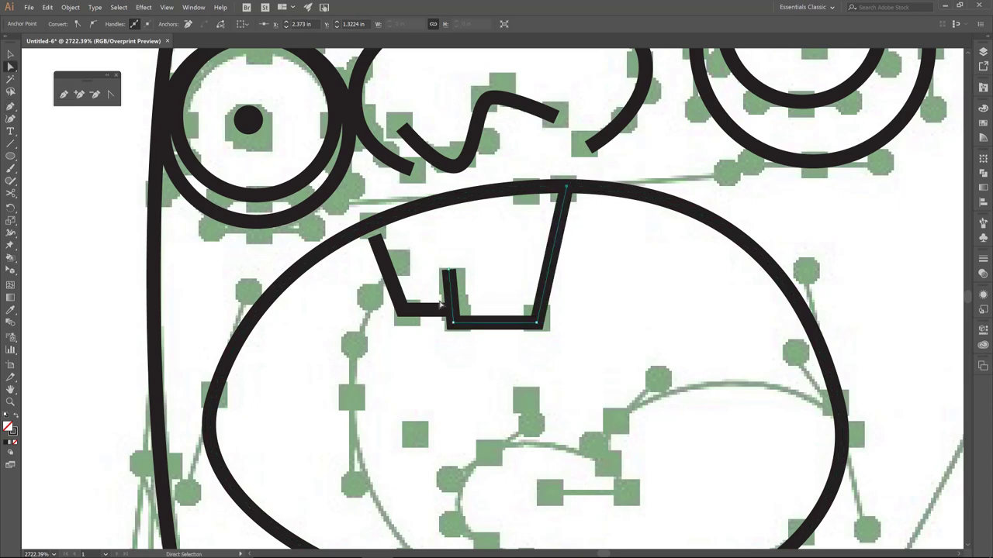
{"action": "left_click_drag", "start_coordinate": [373, 237], "coordinate": [372, 222]}
Draw a four-point Pen path for the tongue's upper edge, from the mouth's right template anchor to the short horizontal line in the middle.
{"action": "left_click_drag", "start_coordinate": [520, 387], "coordinate": [541, 323]}
{"action": "key", "text": "p"}
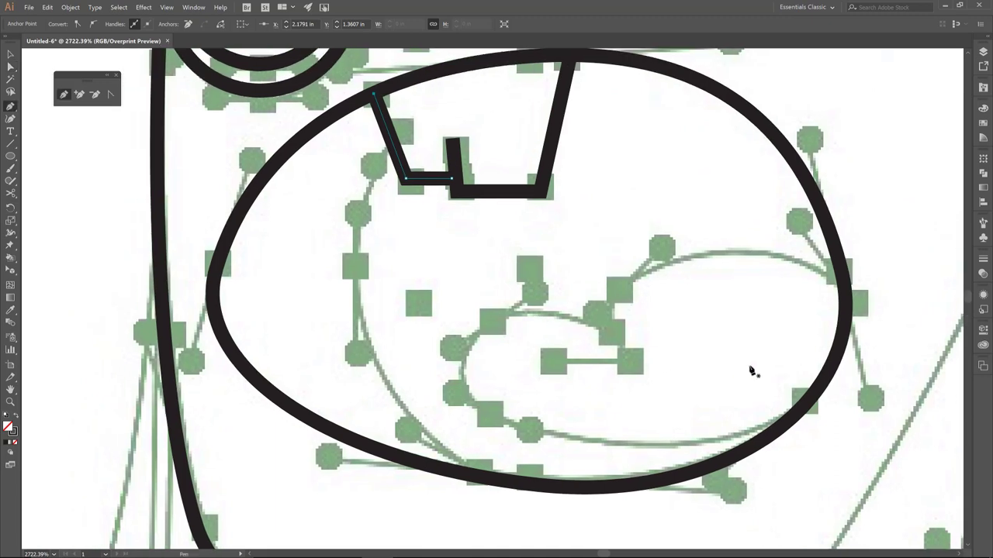
{"action": "left_click", "coordinate": [856, 303]}
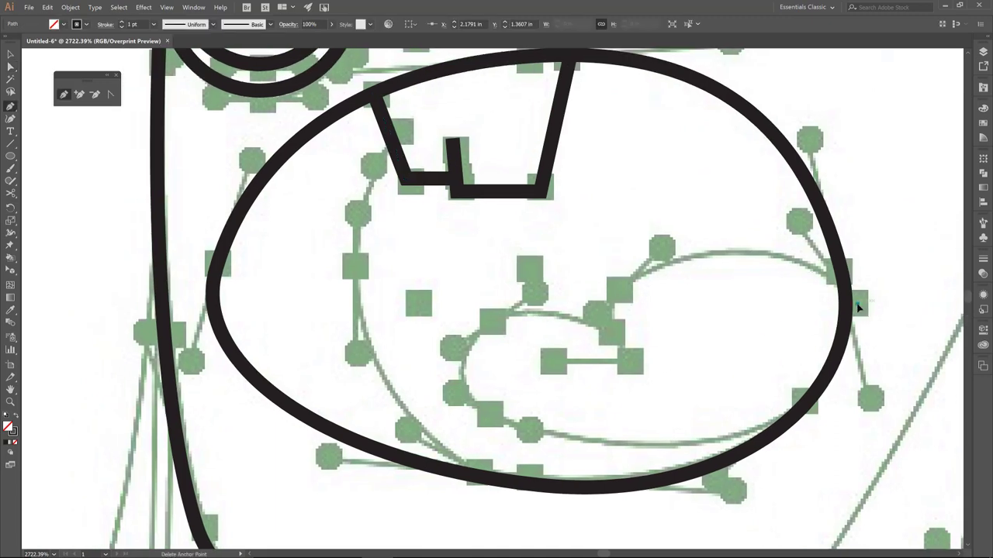
{"action": "left_click", "coordinate": [615, 287]}
{"action": "left_click", "coordinate": [629, 360]}
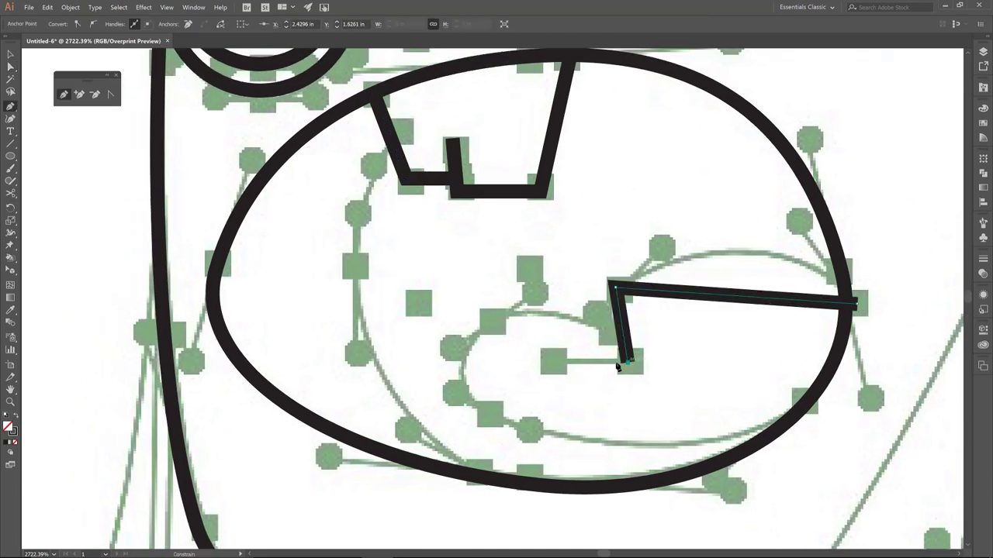
{"action": "left_click", "coordinate": [554, 361]}
Curve the tongue path at its upper-left corner and its right end point so the upper edge arches along the template.
{"action": "key", "text": "shift+c"}
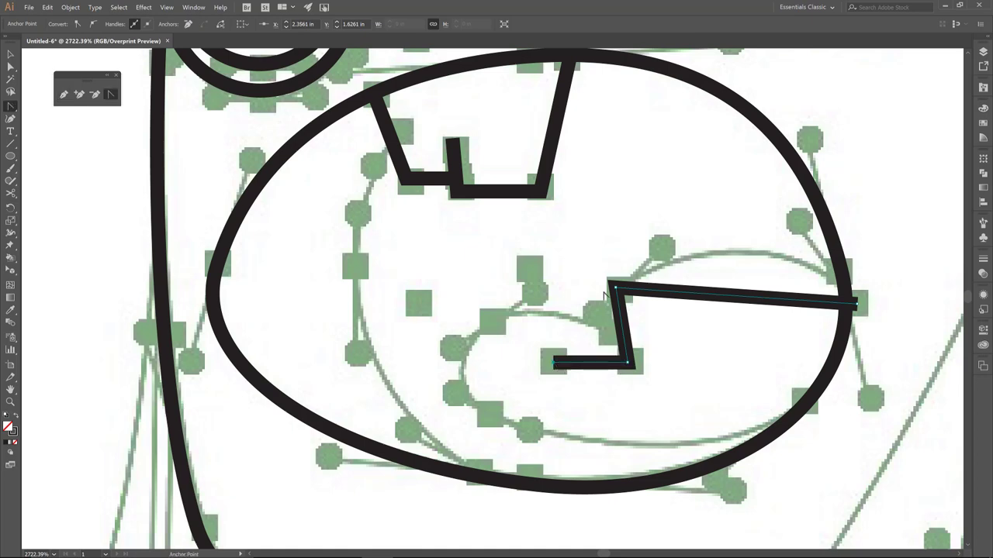
{"action": "left_click_drag", "start_coordinate": [616, 288], "coordinate": [587, 278]}
{"action": "key", "text": "a"}
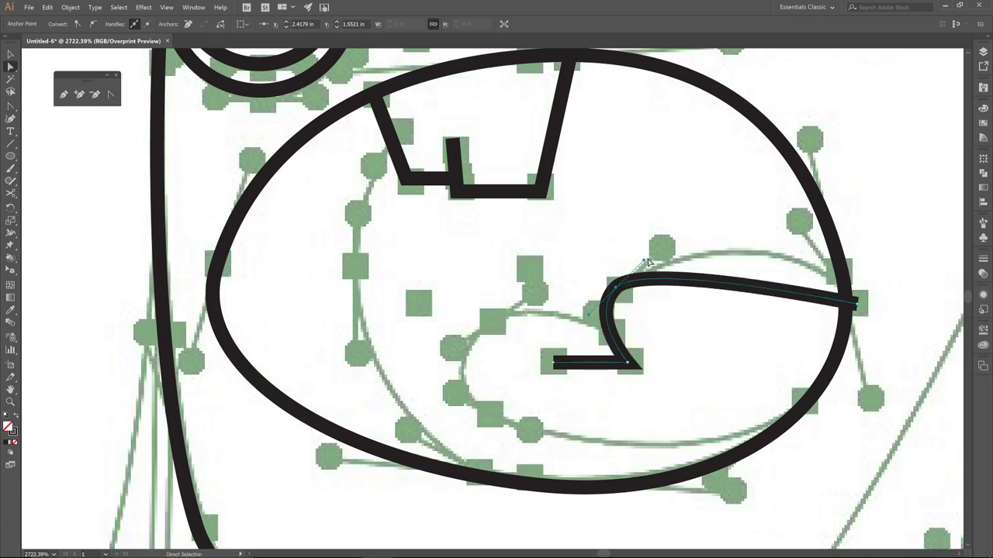
{"action": "left_click_drag", "start_coordinate": [644, 262], "coordinate": [660, 239]}
{"action": "key", "text": "shift+c"}
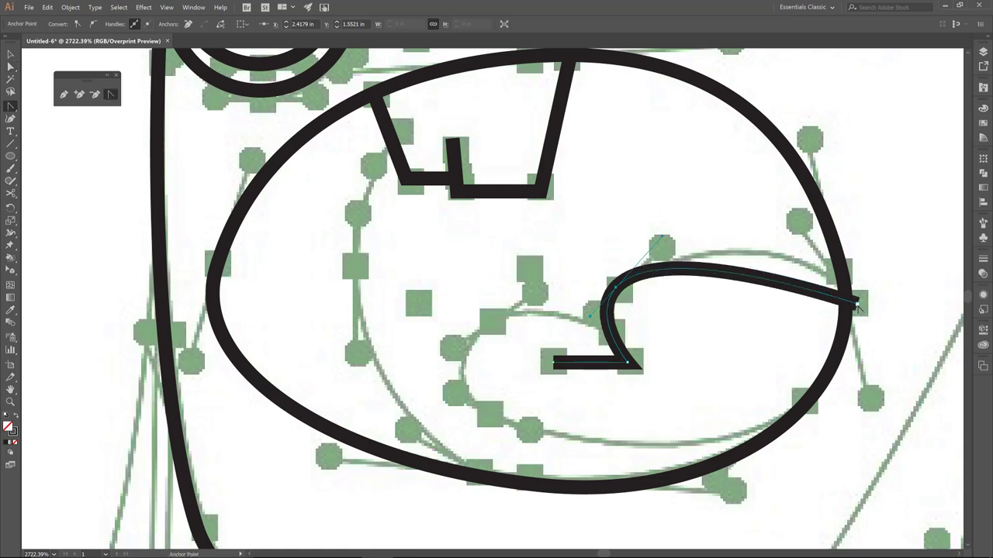
{"action": "left_click_drag", "start_coordinate": [857, 304], "coordinate": [801, 222]}
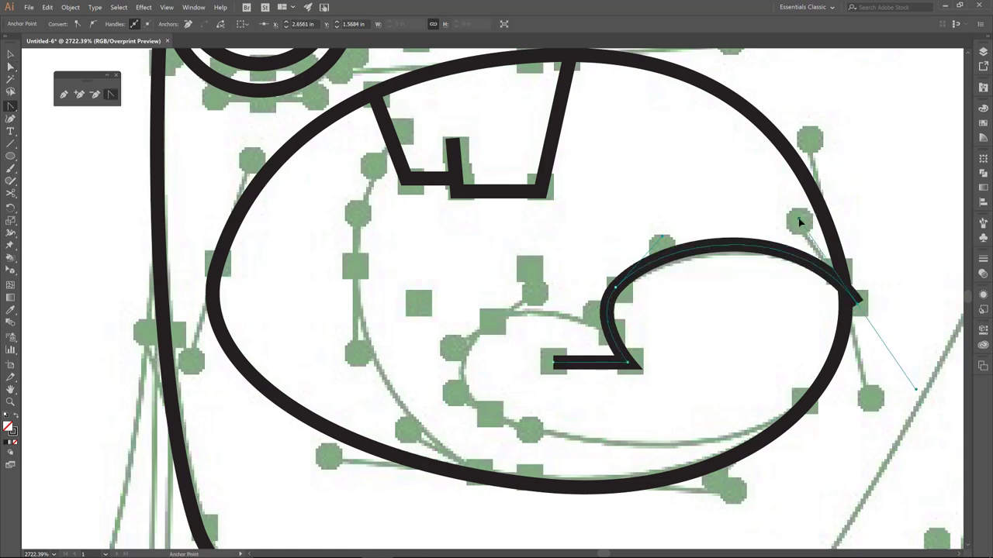
Reshape the handles at the tongue's upper-left corner to tighten its curve and fit the arch to the template.
{"action": "key", "text": "a"}
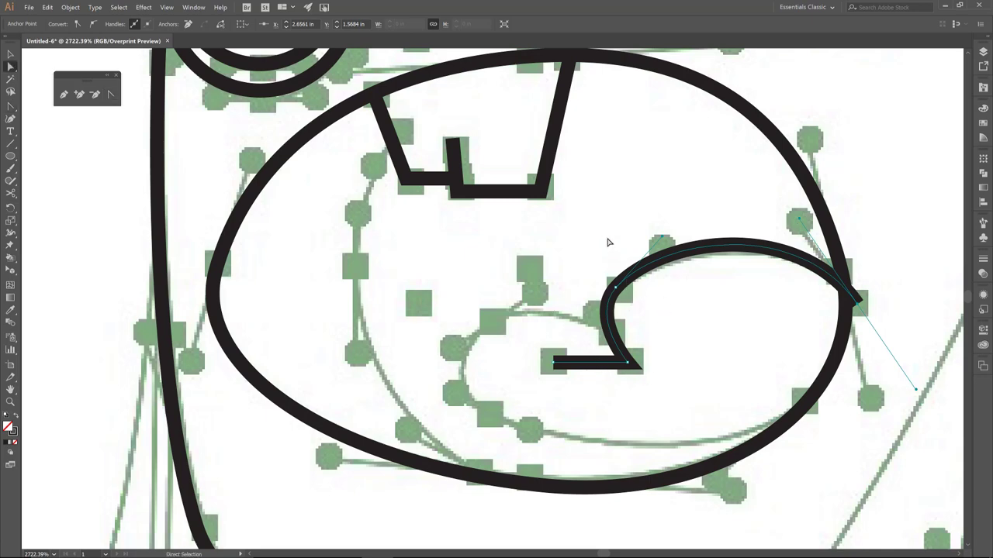
{"action": "key", "text": "shift+c"}
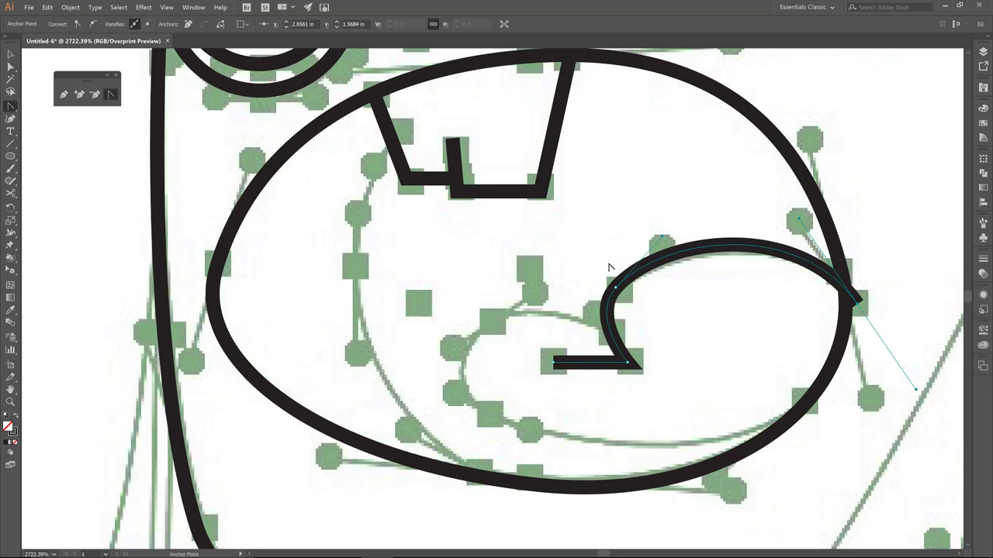
{"action": "left_click_drag", "start_coordinate": [615, 287], "coordinate": [602, 318]}
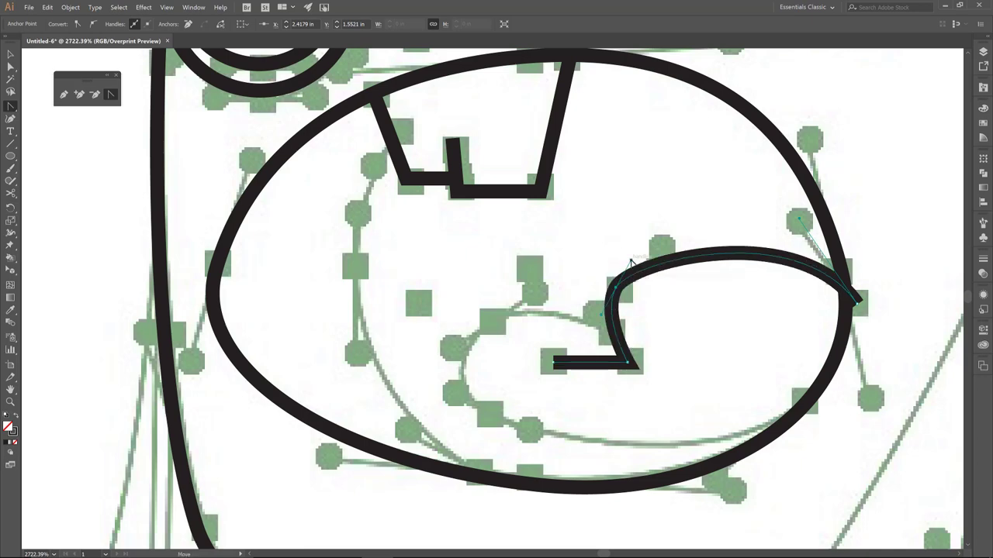
{"action": "left_click_drag", "start_coordinate": [632, 262], "coordinate": [648, 248]}
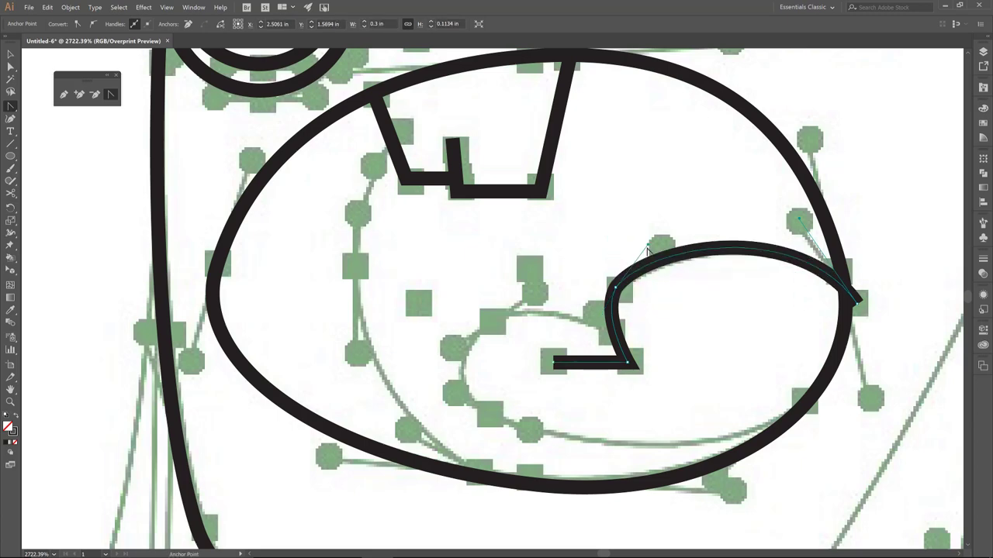
Reset the corner point at the tongue's upper left and pull out new handles so its arch follows the template.
{"action": "left_click", "coordinate": [616, 288]}
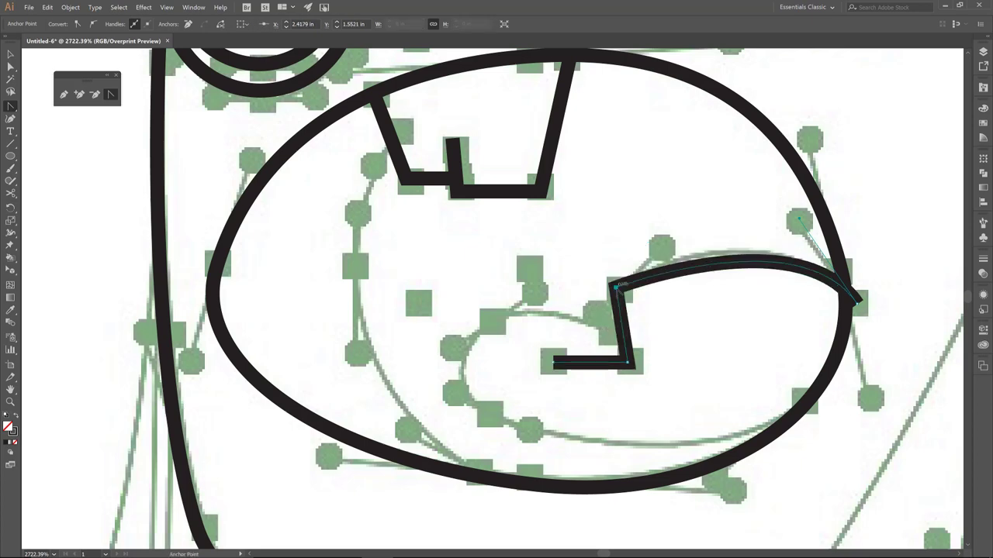
{"action": "left_click_drag", "start_coordinate": [615, 288], "coordinate": [639, 259]}
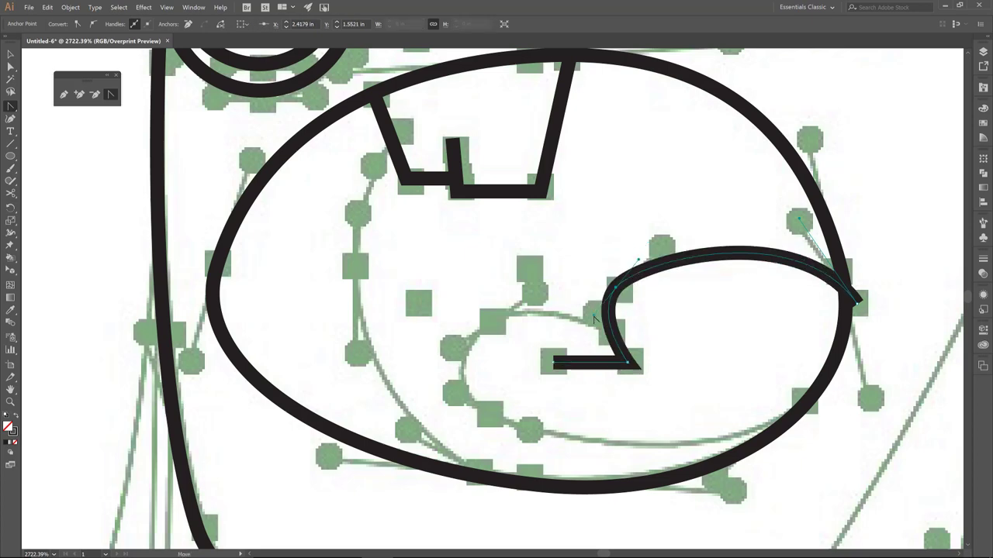
{"action": "key", "text": "a"}
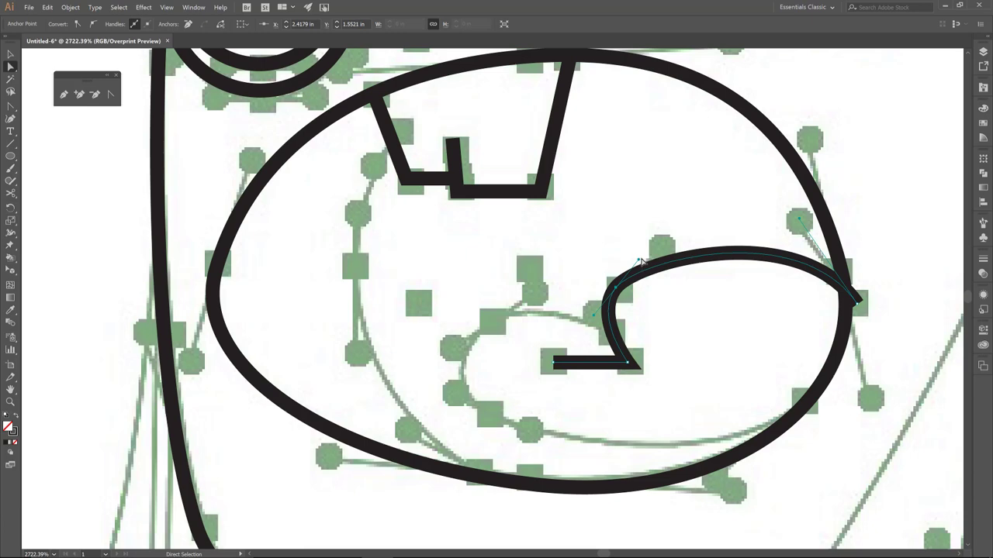
{"action": "left_click_drag", "start_coordinate": [638, 260], "coordinate": [661, 238]}
Draw a four-point Pen path for the tongue's lower lobe, from the upper path's left edge around to the mouth's lower-right outline.
{"action": "key", "text": "p"}
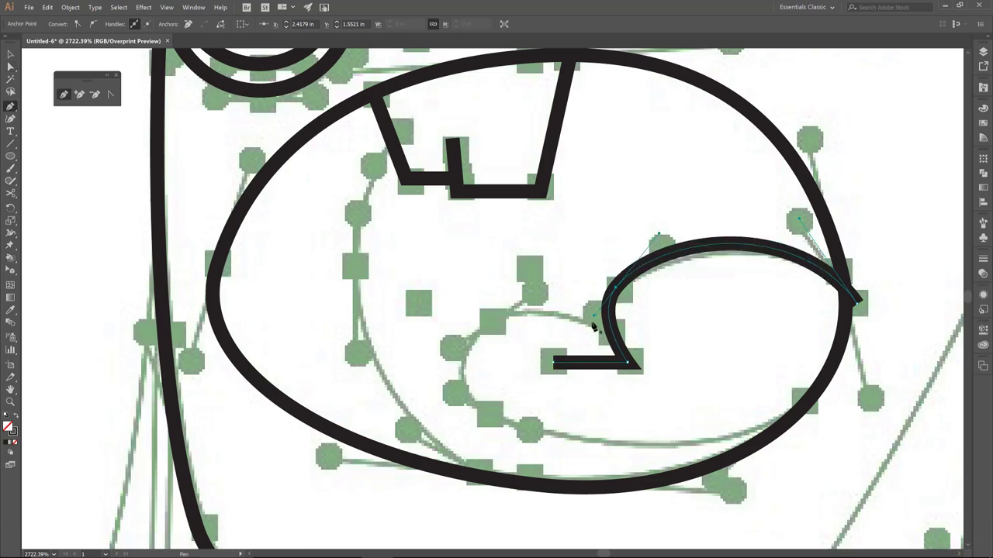
{"action": "left_click", "coordinate": [625, 336]}
{"action": "left_click", "coordinate": [496, 314]}
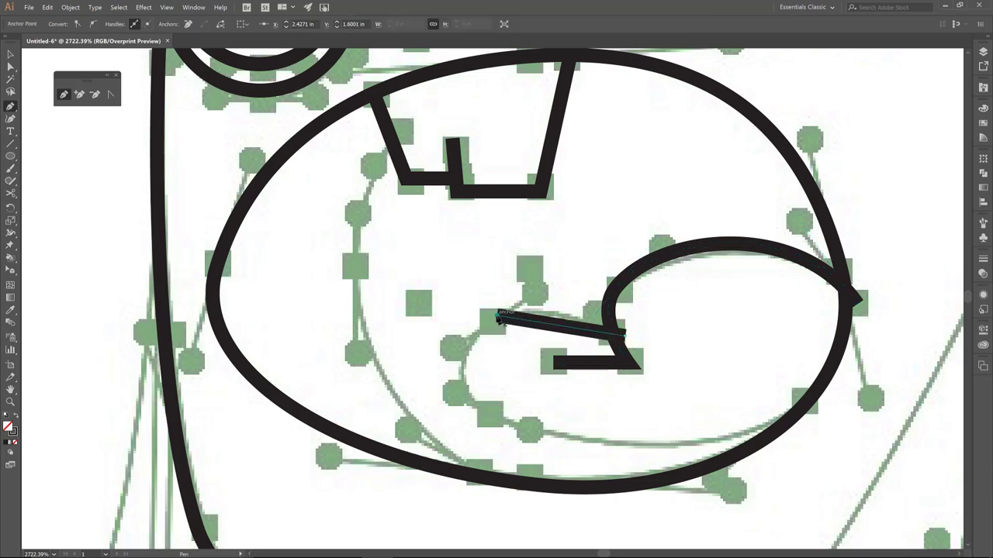
{"action": "left_click", "coordinate": [488, 410]}
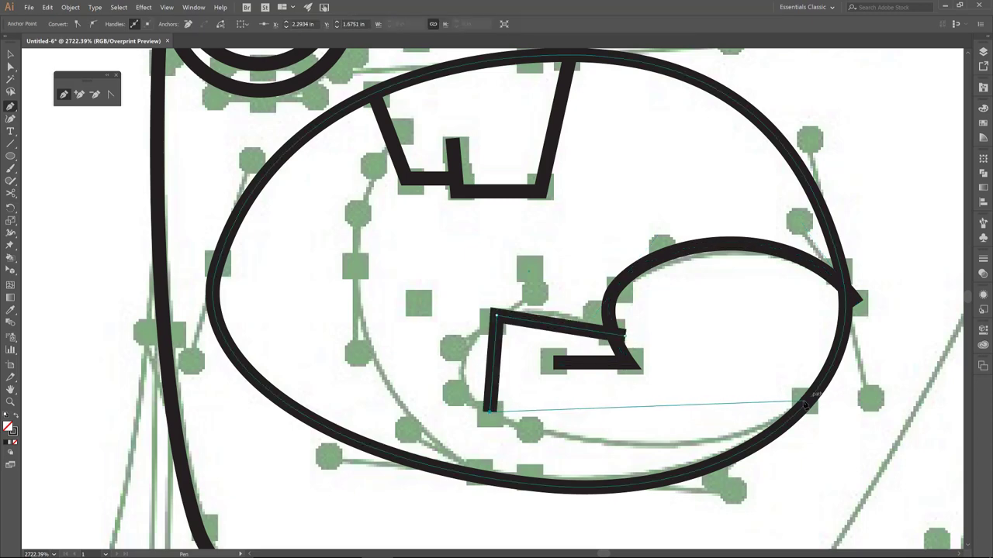
{"action": "left_click", "coordinate": [805, 404]}
Curve the lower tongue path at its two left corners and its right end point to match the template.
{"action": "key", "text": "shift+c"}
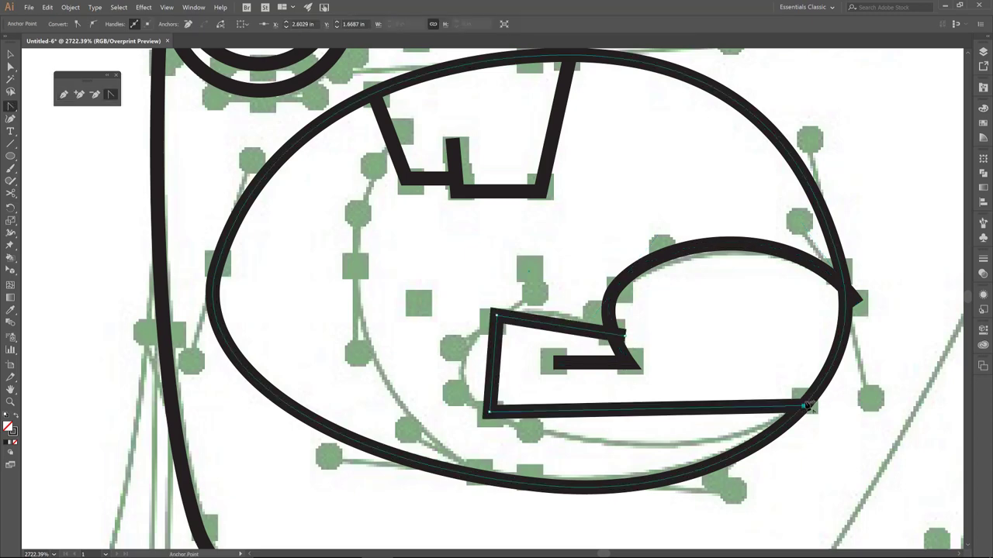
{"action": "left_click_drag", "start_coordinate": [489, 411], "coordinate": [533, 437]}
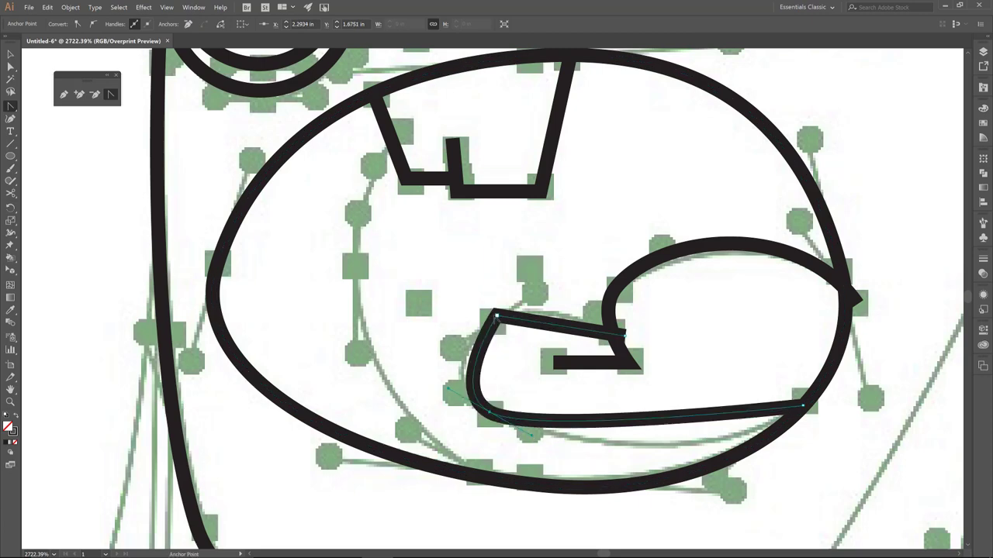
{"action": "left_click_drag", "start_coordinate": [495, 314], "coordinate": [536, 294]}
{"action": "left_click_drag", "start_coordinate": [803, 405], "coordinate": [884, 343]}
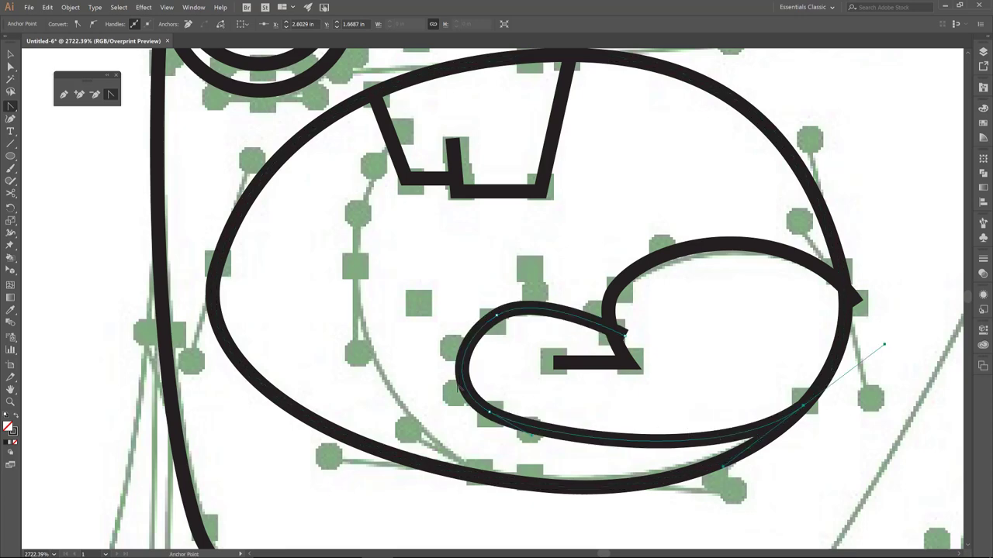
Draw a circle about 0.52 in across over the mouth and nudge it down and right to match the template's inner-mouth curve.
{"action": "key", "text": "ctrl+minus"}
{"action": "key", "text": "ctrl+minus"}
{"action": "key", "text": "ctrl+minus"}
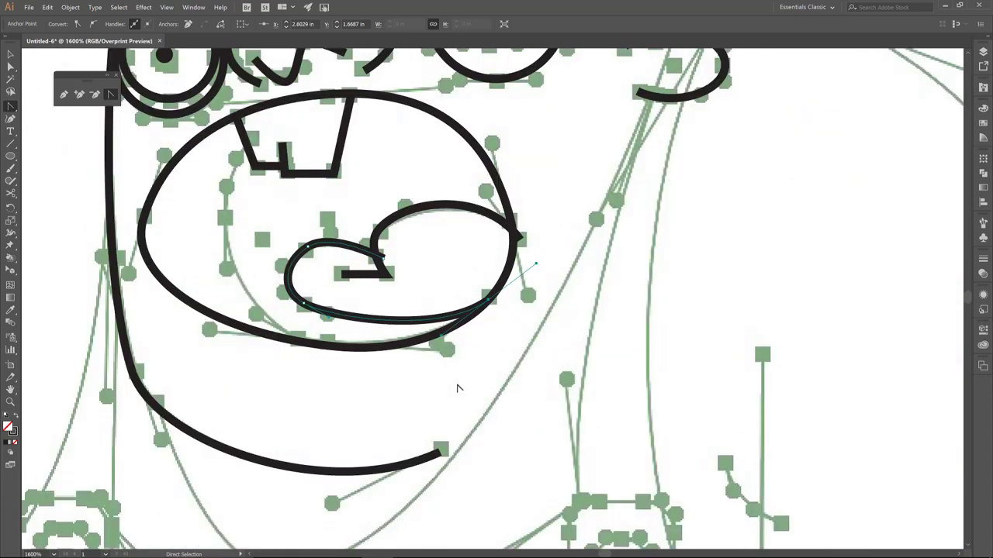
{"action": "key", "text": "space"}
{"action": "left_click_drag", "start_coordinate": [458, 388], "coordinate": [580, 433]}
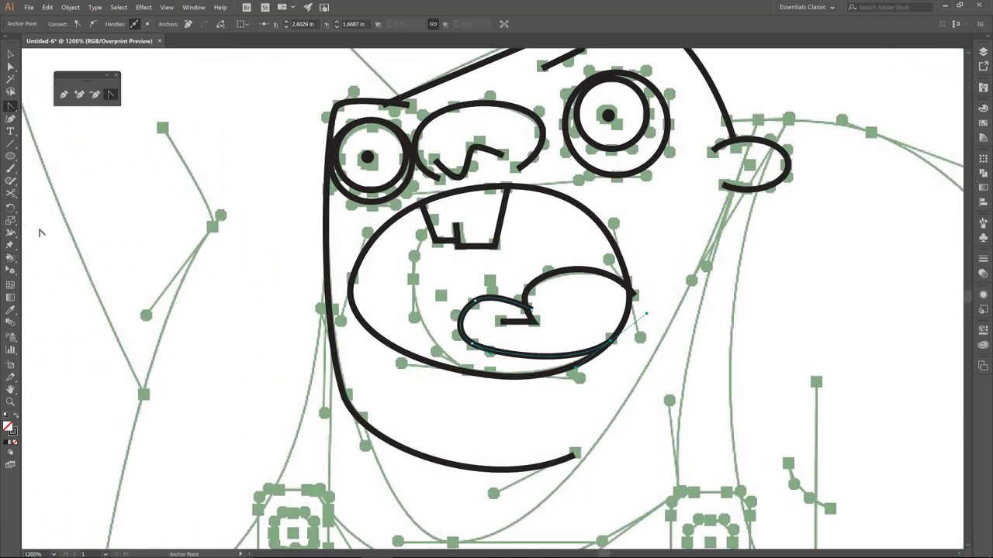
{"action": "key", "text": "l"}
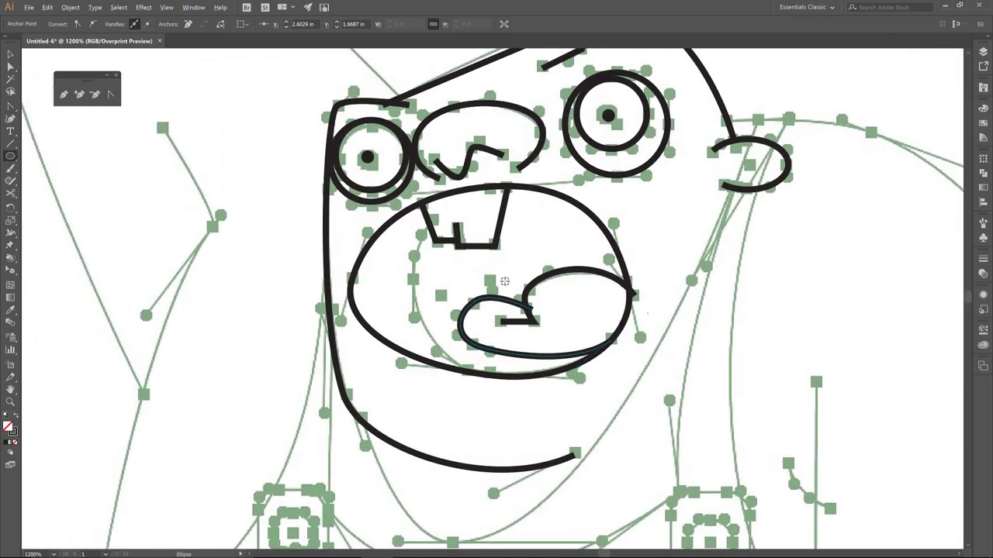
{"action": "left_click_drag", "start_coordinate": [518, 273], "coordinate": [558, 382]}
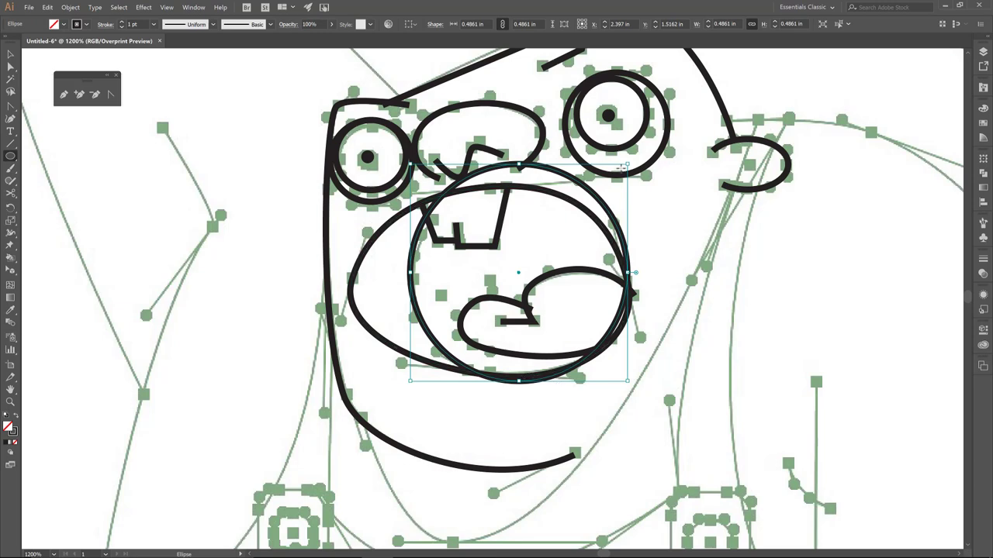
{"action": "left_click_drag", "start_coordinate": [629, 165], "coordinate": [644, 147]}
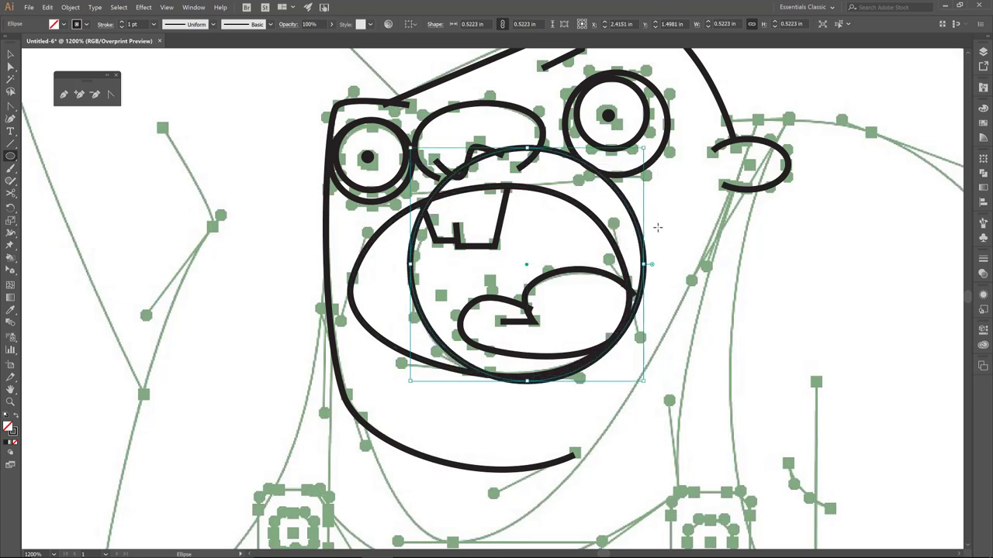
{"action": "key", "text": "Down"}
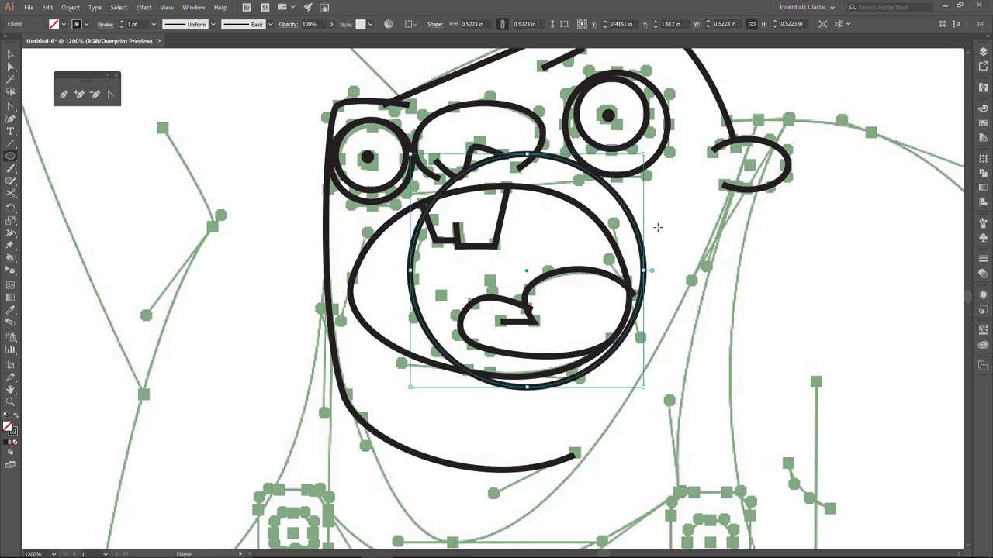
{"action": "key", "text": "Down"}
{"action": "key", "text": "Right"}
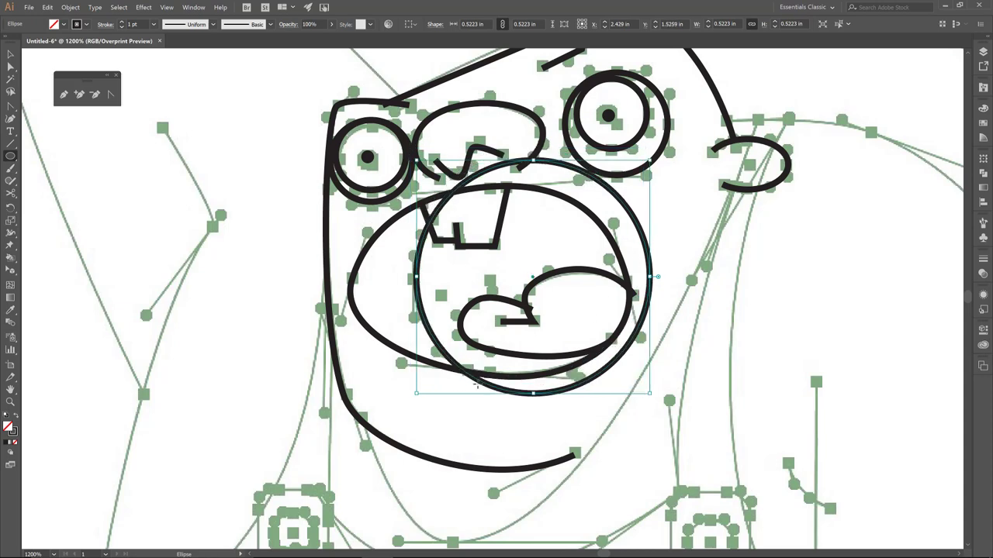
Cut the circle with the Scissors tool where it crosses the mouth's lower and upper outline.
{"action": "key", "text": "c"}
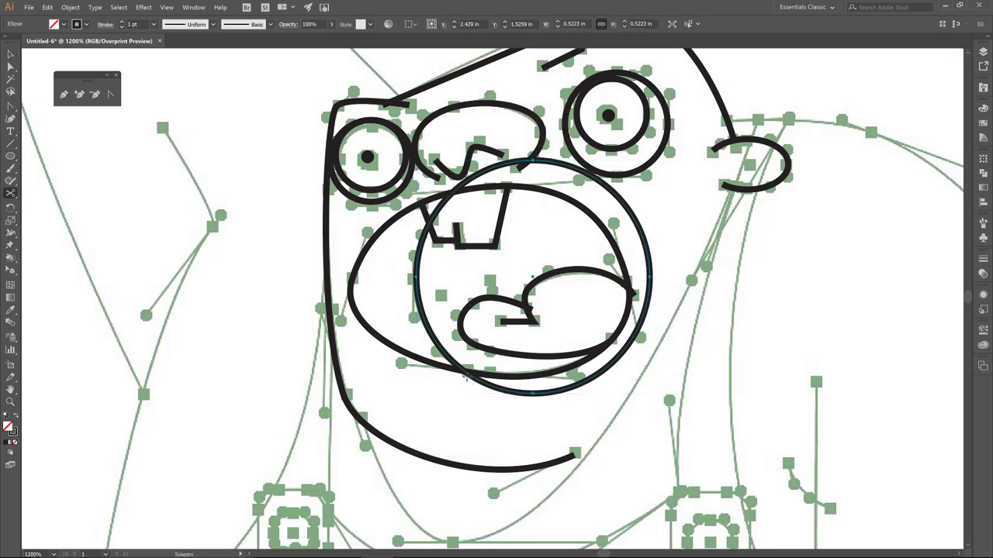
{"action": "left_click", "coordinate": [467, 374]}
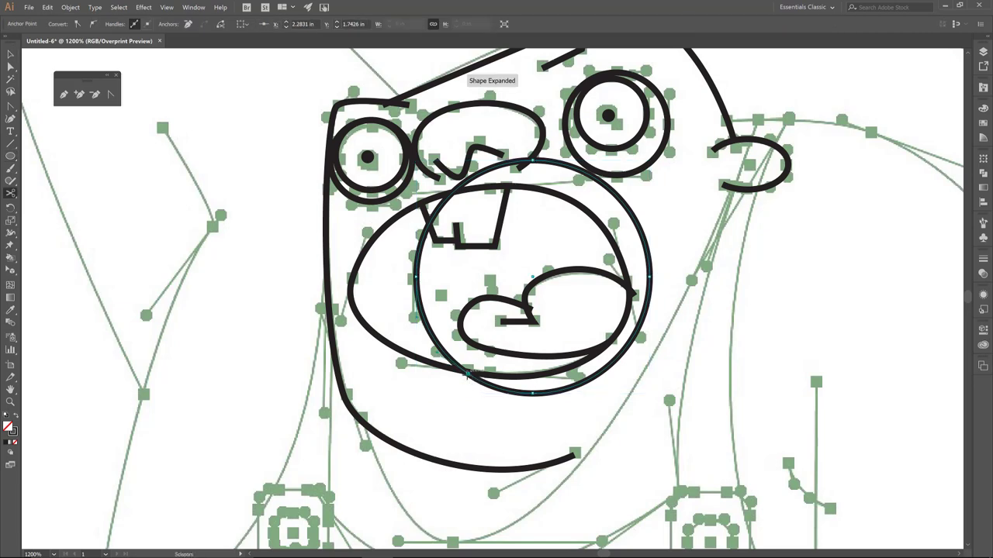
{"action": "key", "text": "z"}
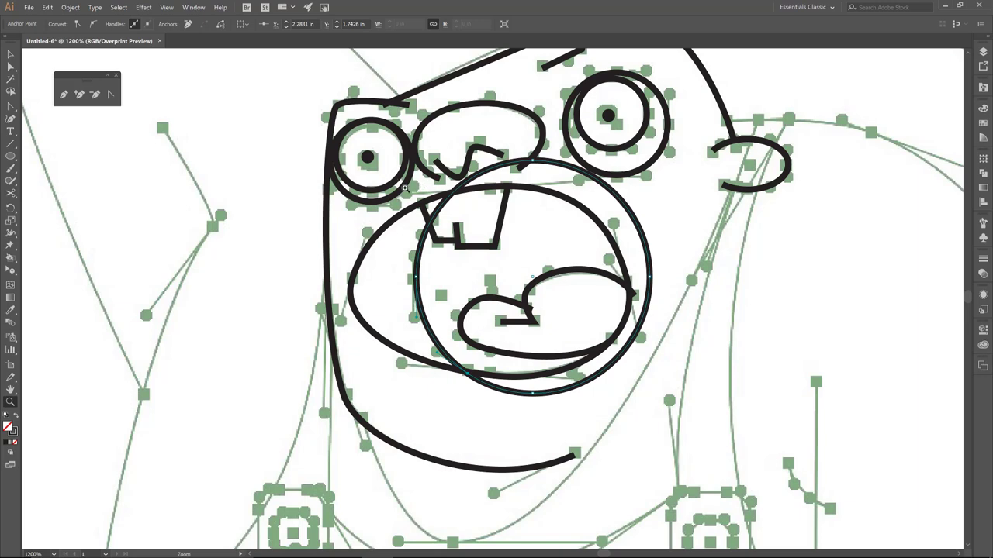
{"action": "left_click_drag", "start_coordinate": [486, 249], "coordinate": [521, 259]}
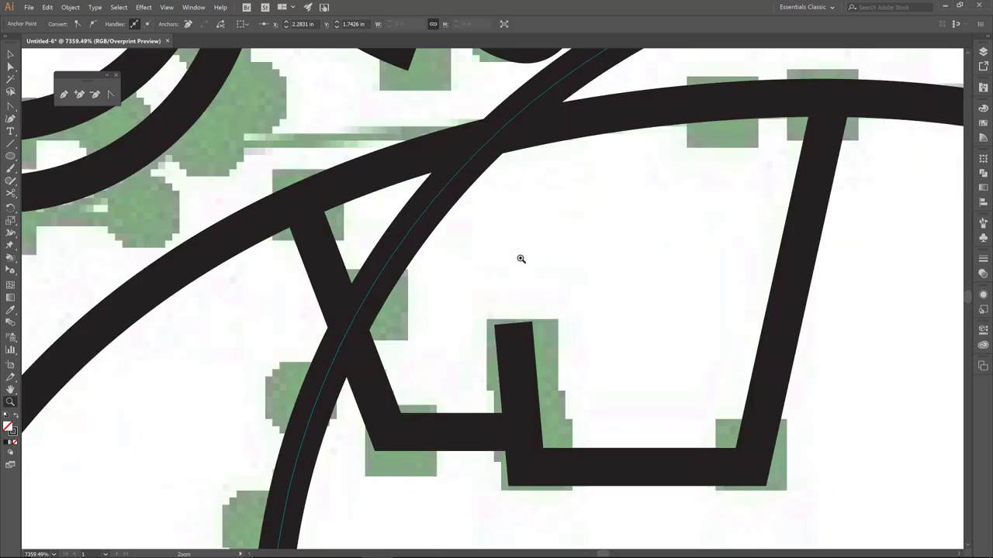
{"action": "key", "text": "c"}
{"action": "left_click", "coordinate": [512, 118]}
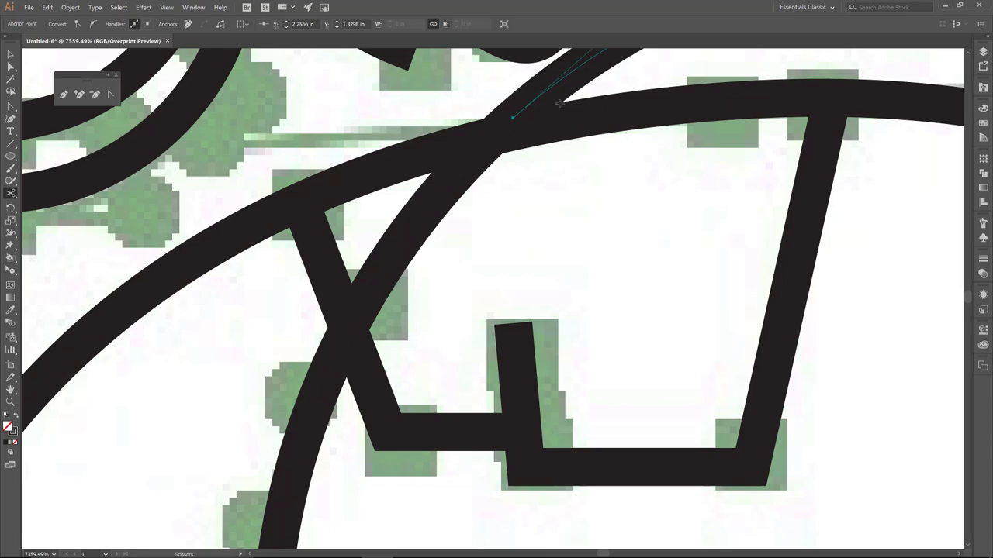
Delete the right-hand section of the cut circle, keeping only the arc inside the mouth.
{"action": "key", "text": "ctrl"}
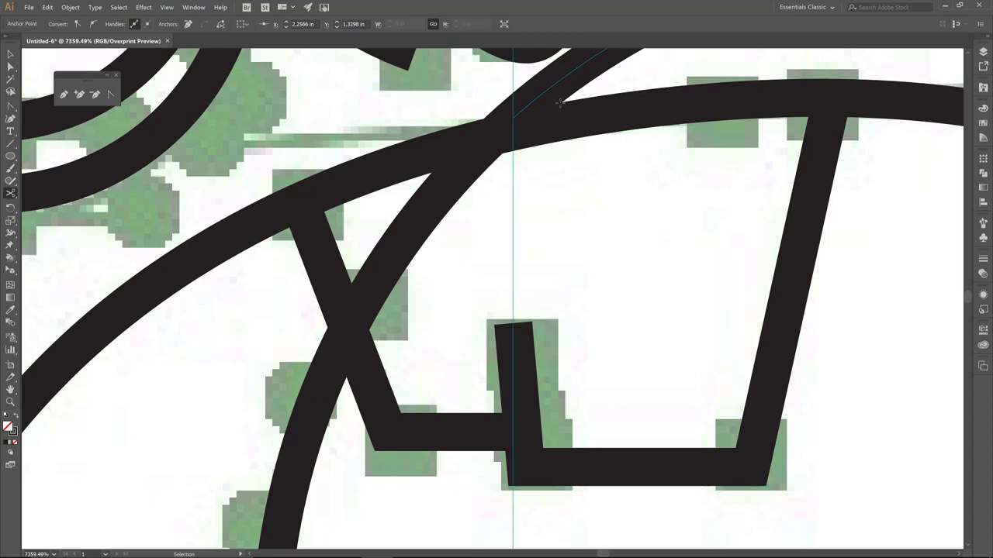
{"action": "key", "text": "ctrl+0"}
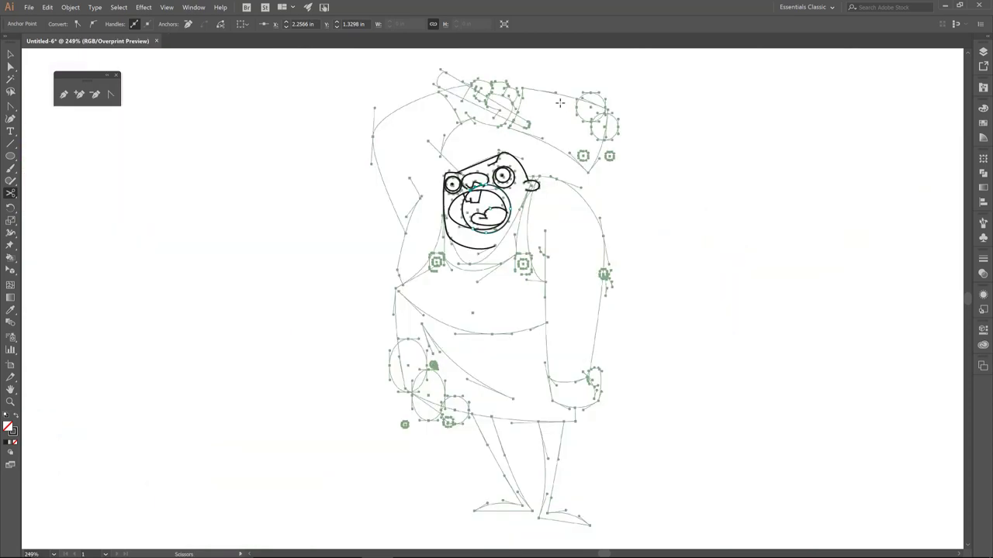
{"action": "key", "text": "v"}
{"action": "left_click", "coordinate": [536, 214]}
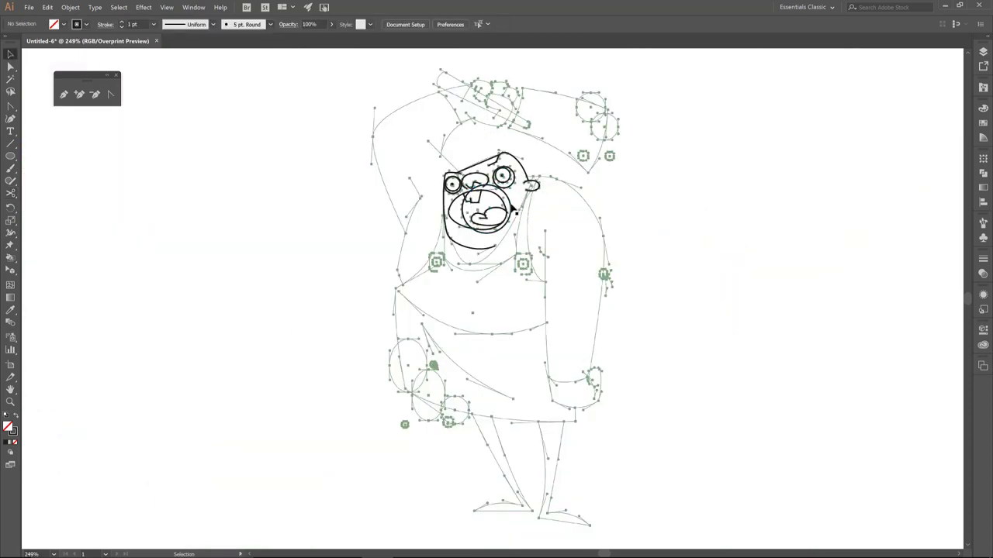
{"action": "left_click", "coordinate": [512, 204]}
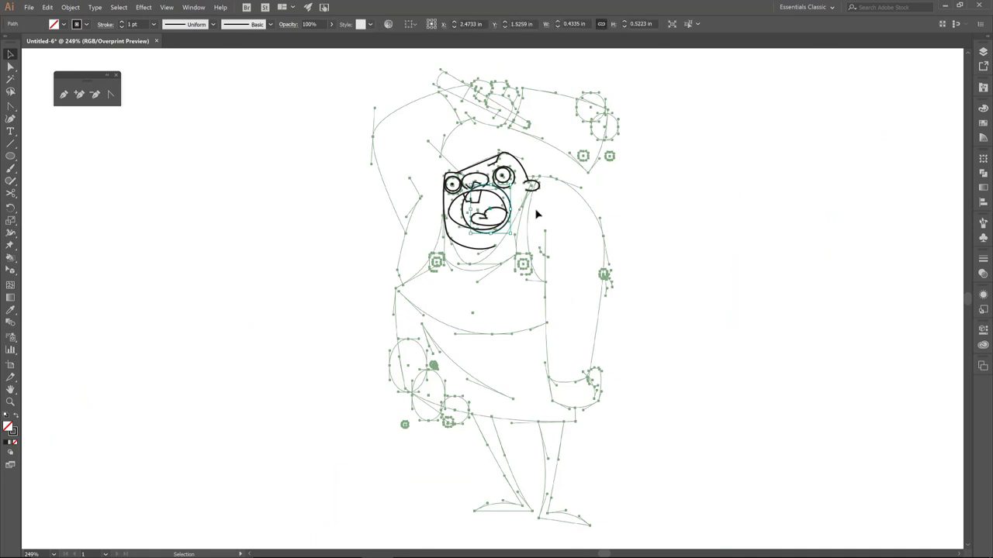
{"action": "left_click", "coordinate": [498, 278]}
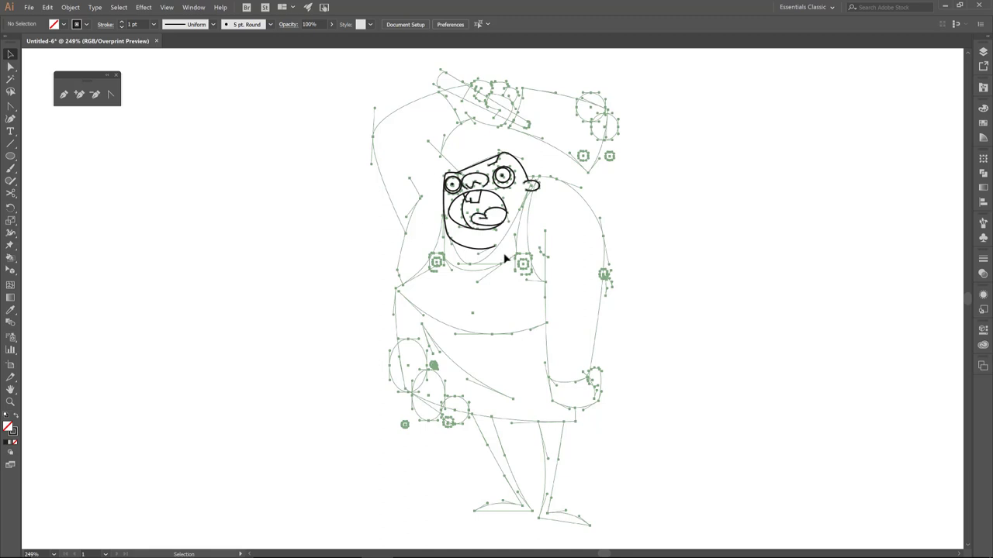
Draw a seven-point Pen path with straight segments for the palm and thumb of the raised hand, following the template anchors.
{"action": "key", "text": "z"}
{"action": "left_click_drag", "start_coordinate": [422, 59], "coordinate": [629, 196]}
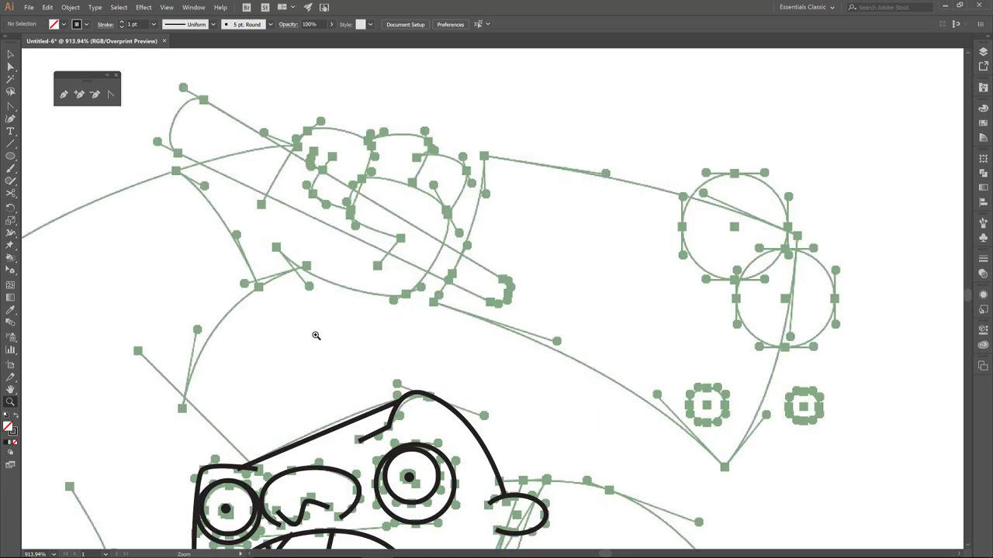
{"action": "key", "text": "p"}
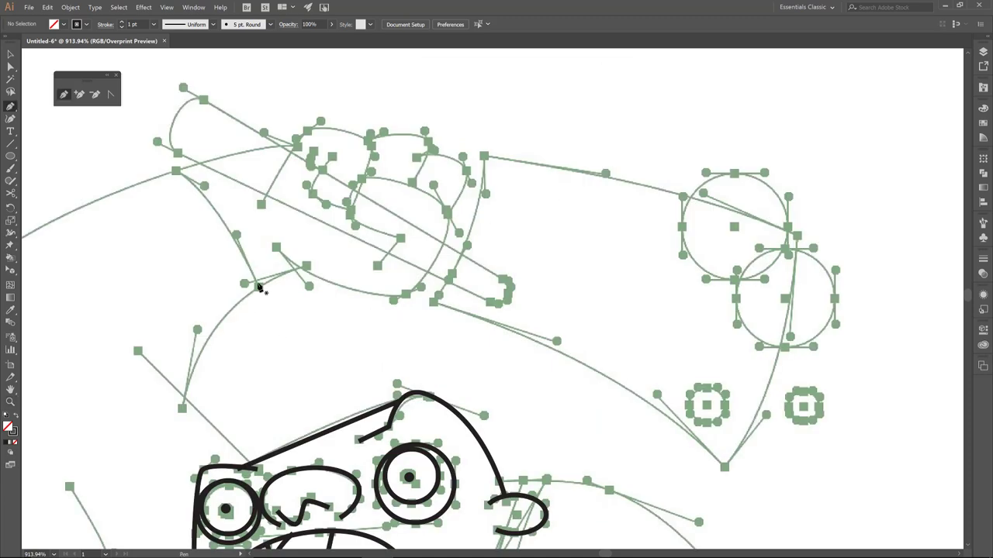
{"action": "left_click", "coordinate": [276, 248]}
{"action": "left_click_drag", "start_coordinate": [404, 295], "coordinate": [452, 218]}
{"action": "left_click", "coordinate": [448, 211]}
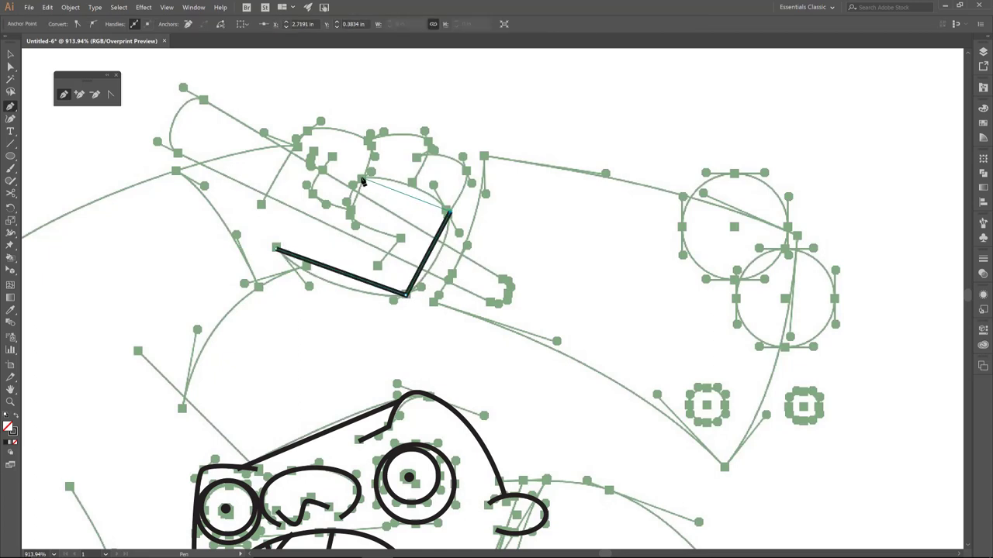
{"action": "left_click", "coordinate": [361, 178]}
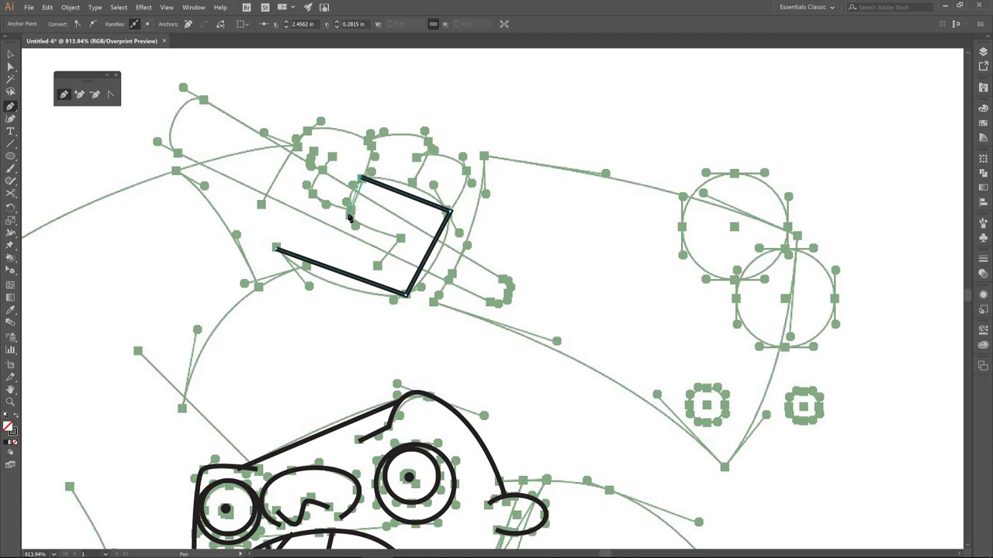
{"action": "left_click", "coordinate": [348, 214]}
{"action": "left_click", "coordinate": [399, 237]}
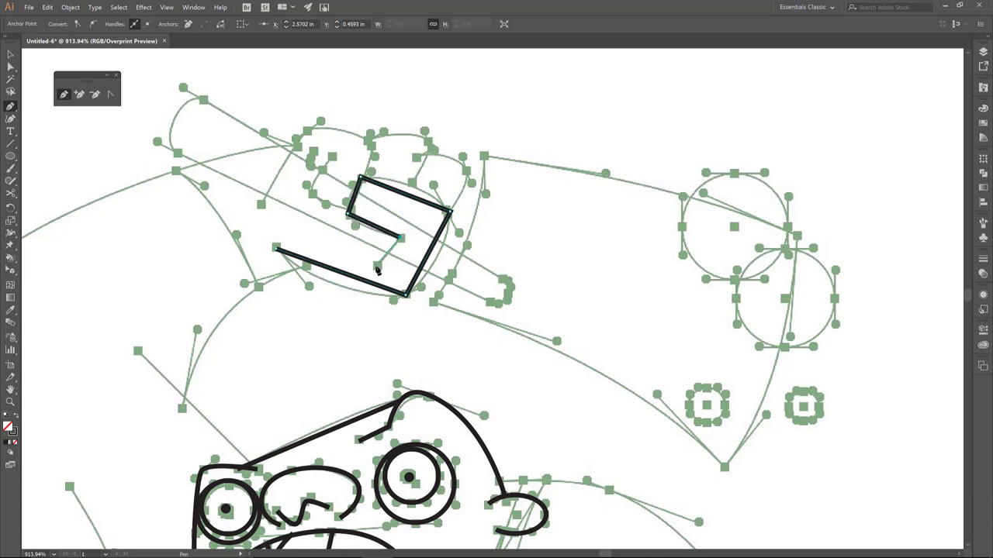
{"action": "left_click", "coordinate": [376, 266]}
Convert the upper corners of the hand's palm path to smooth points, matching their handles to the template's rounded outline.
{"action": "key", "text": "shift+c"}
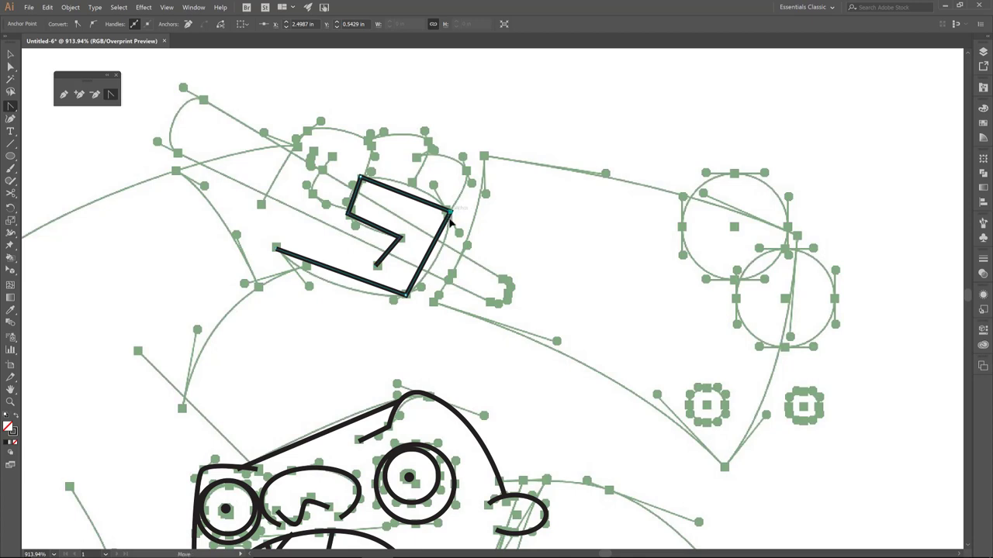
{"action": "left_click_drag", "start_coordinate": [449, 209], "coordinate": [433, 184]}
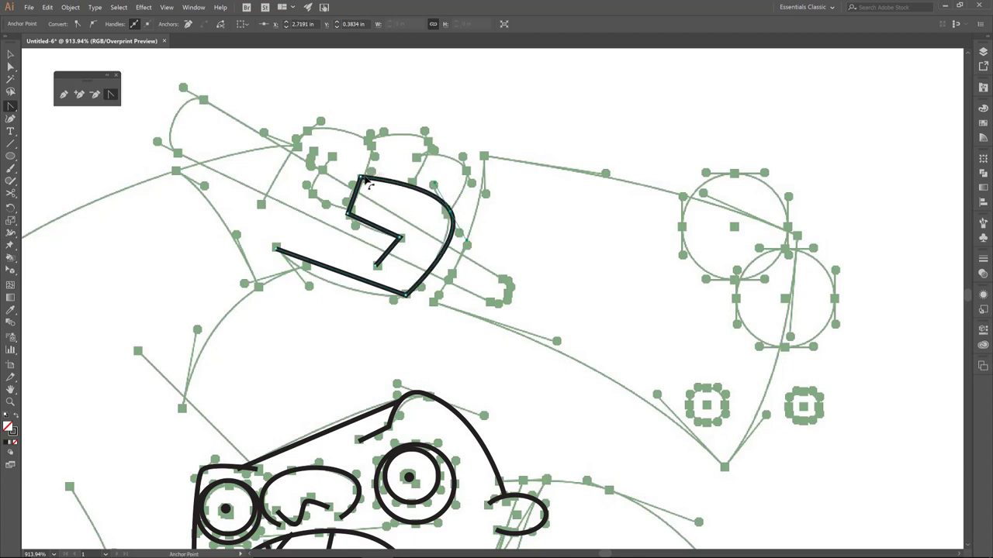
{"action": "left_click_drag", "start_coordinate": [360, 178], "coordinate": [356, 225]}
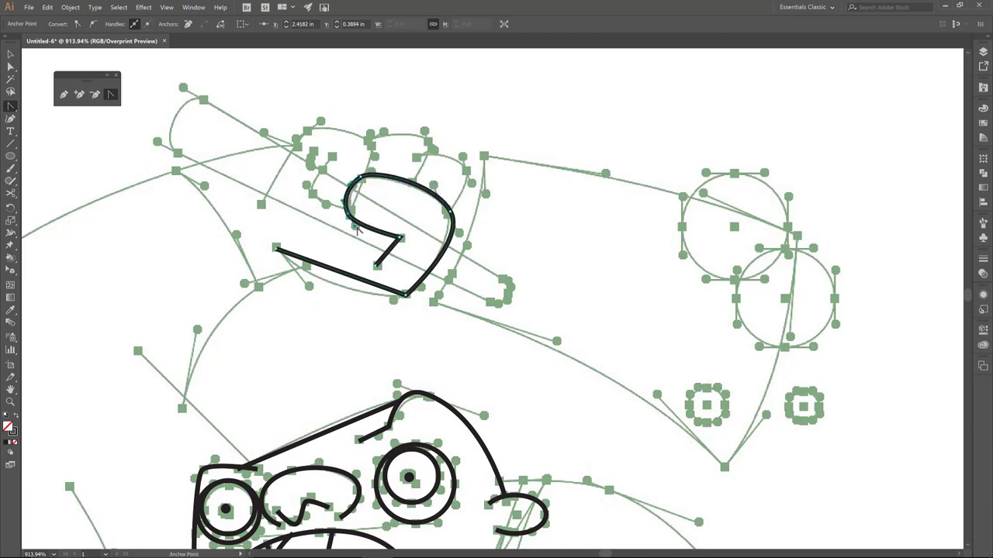
Draw a three-point Pen path for the outermost finger at the palm's right edge and curve its middle anchor to the template.
{"action": "key", "text": "p"}
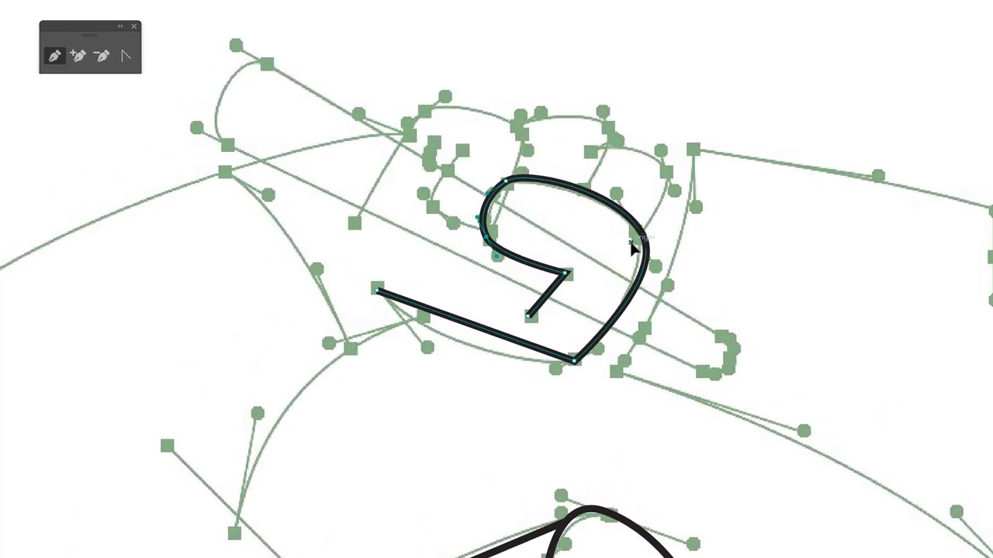
{"action": "left_click", "coordinate": [632, 241]}
{"action": "left_click", "coordinate": [670, 173]}
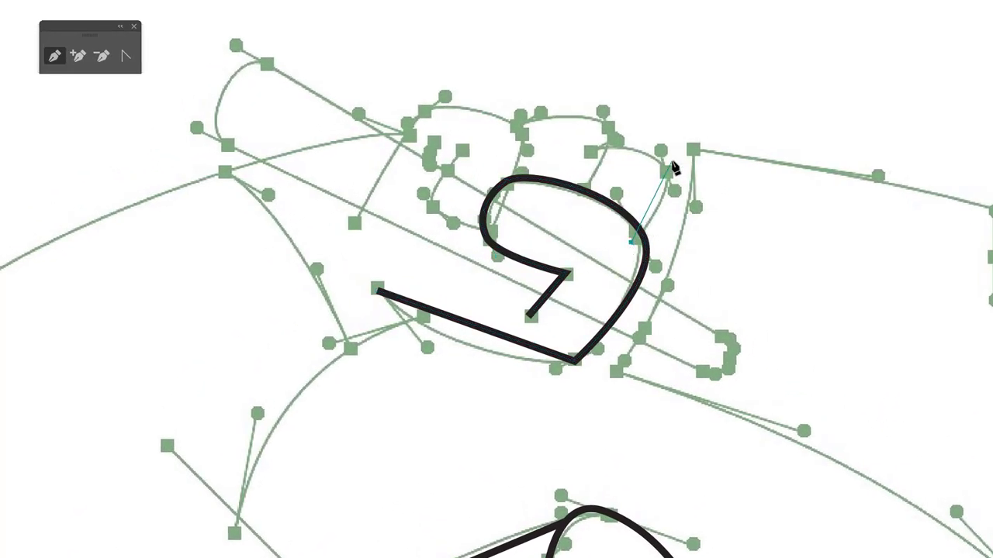
{"action": "left_click", "coordinate": [606, 147]}
{"action": "key", "text": "shift+c"}
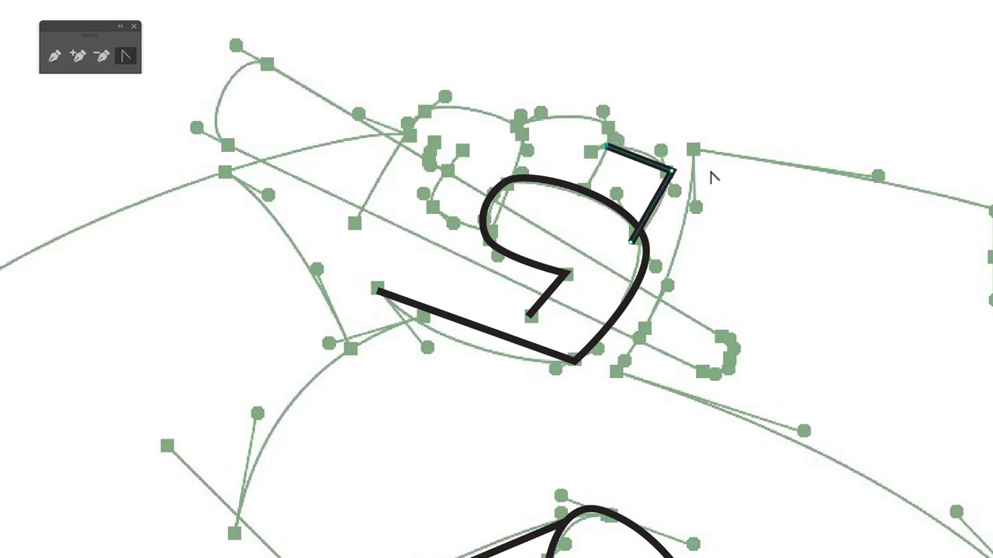
{"action": "left_click_drag", "start_coordinate": [671, 173], "coordinate": [662, 151]}
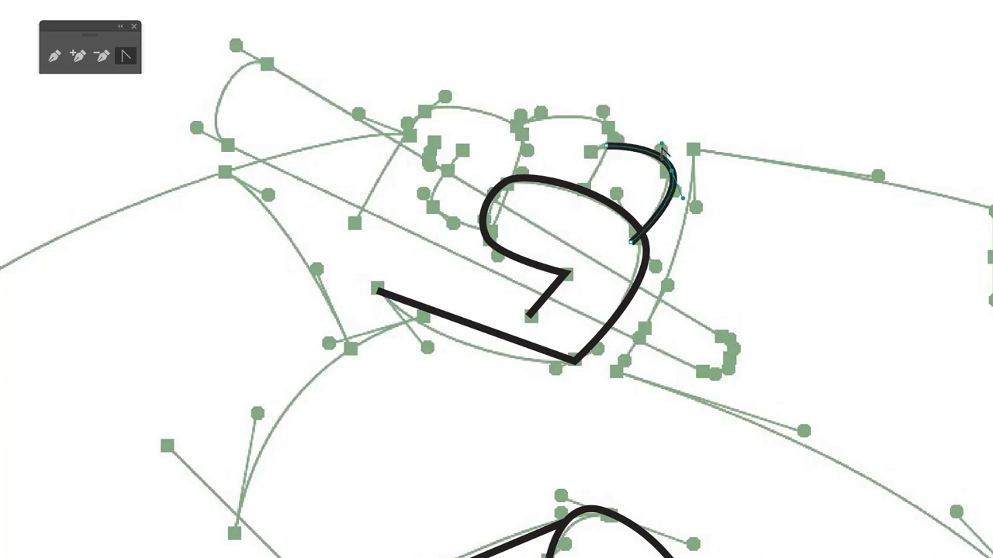
Draw a three-point Pen path for the middle finger above the palm and curve its middle anchor to the template.
{"action": "key", "text": "p"}
{"action": "key", "text": "ctrl+shift+a"}
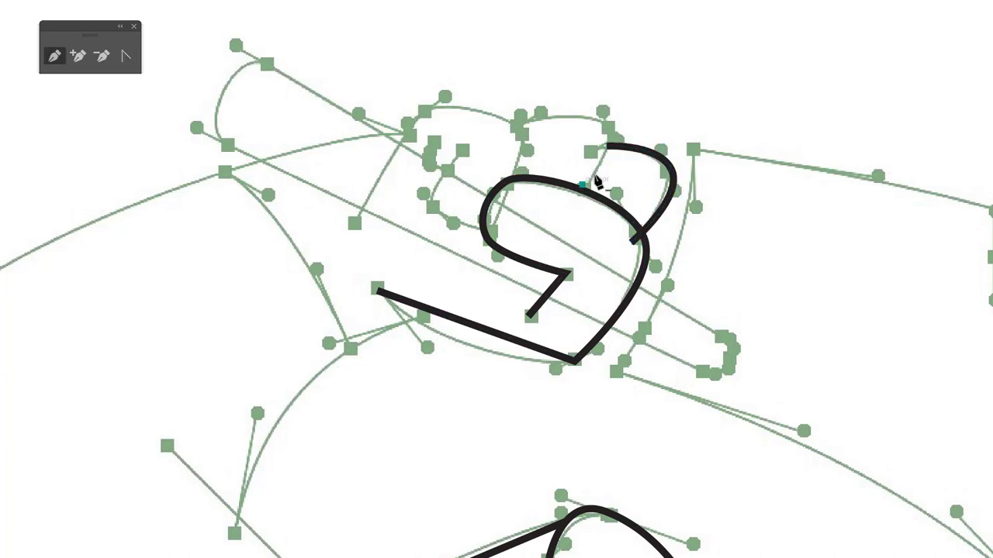
{"action": "left_click", "coordinate": [583, 185]}
{"action": "left_click", "coordinate": [610, 129]}
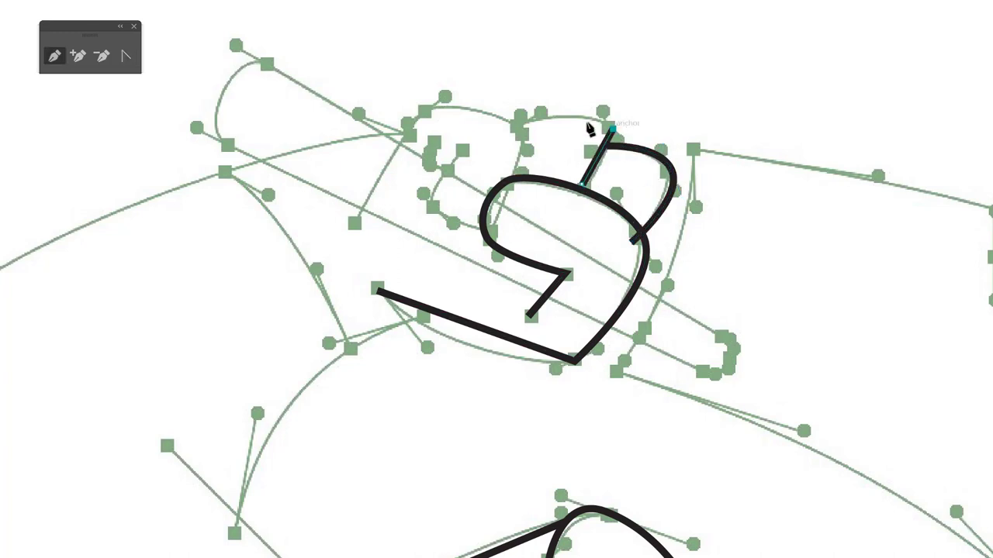
{"action": "left_click", "coordinate": [520, 120]}
{"action": "key", "text": "shift+c"}
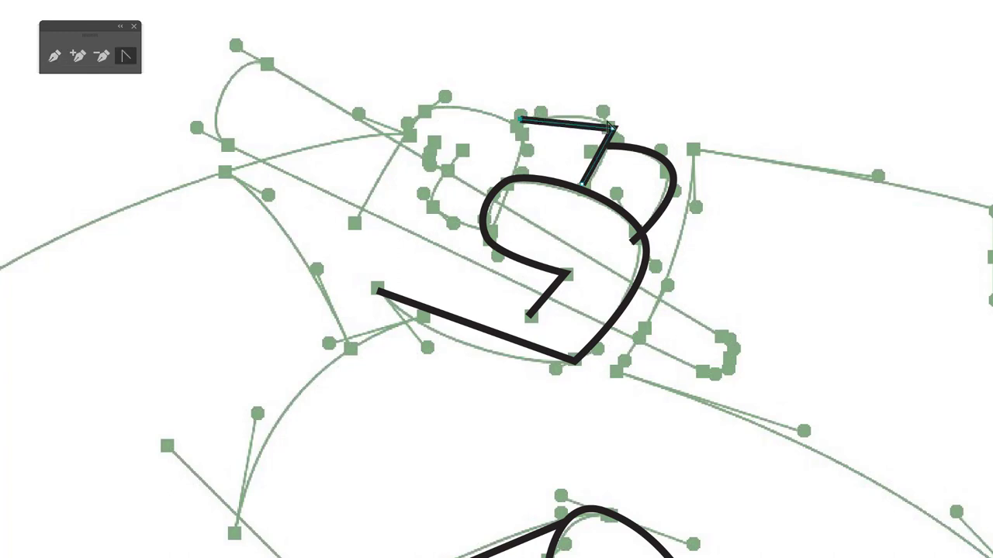
{"action": "left_click_drag", "start_coordinate": [610, 129], "coordinate": [606, 110]}
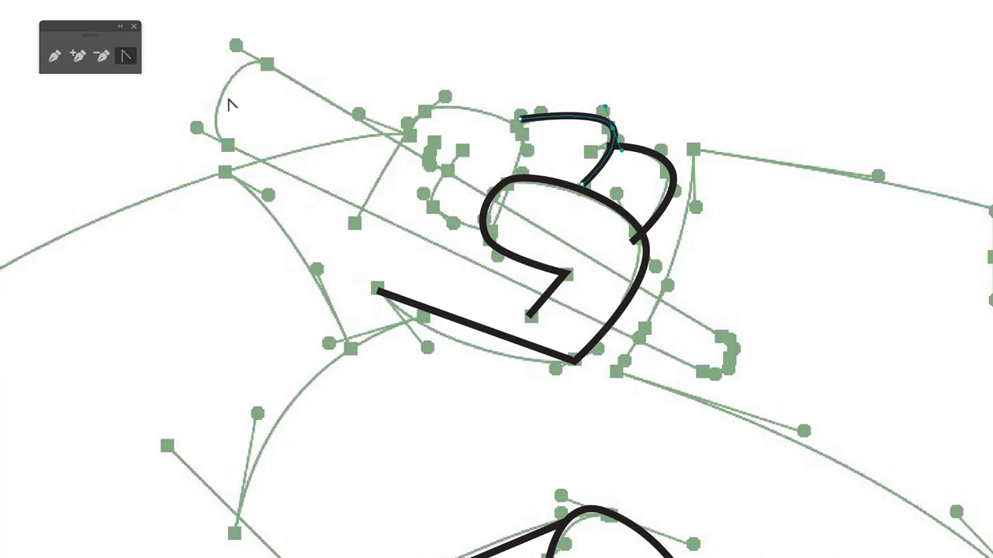
Draw a six-point Pen path with straight segments for the large front finger and the back of the hand, following the template anchors.
{"action": "key", "text": "p"}
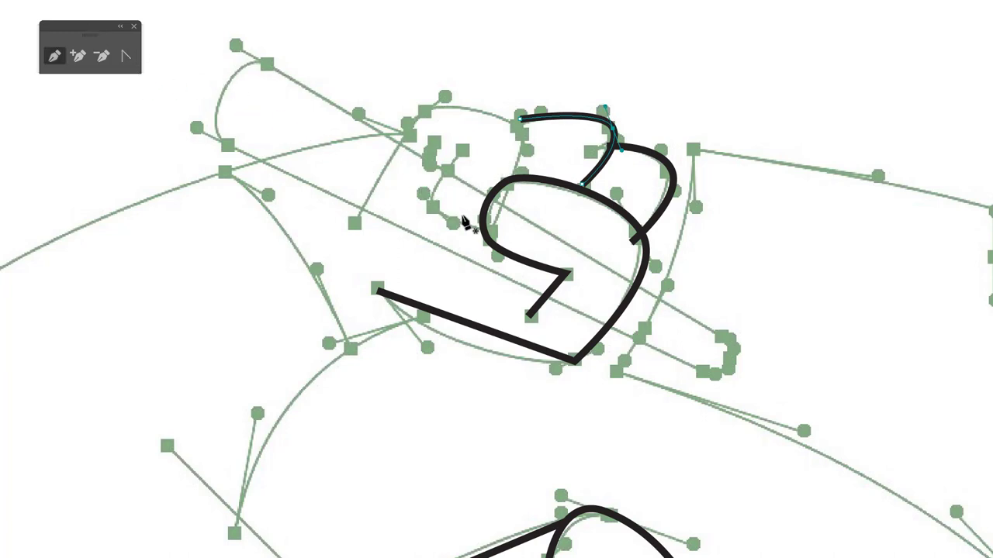
{"action": "left_click", "coordinate": [465, 146]}
{"action": "left_click", "coordinate": [431, 207]}
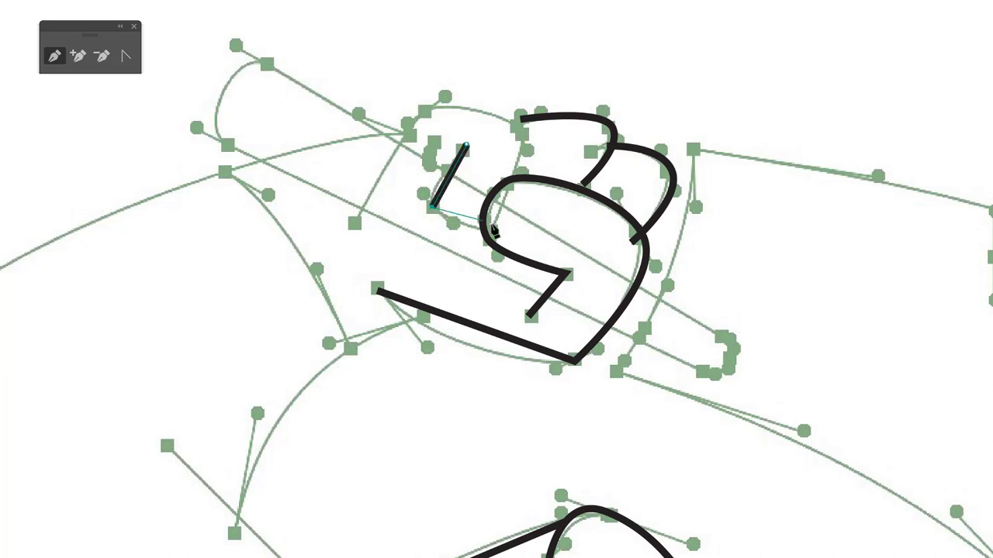
{"action": "left_click", "coordinate": [492, 226]}
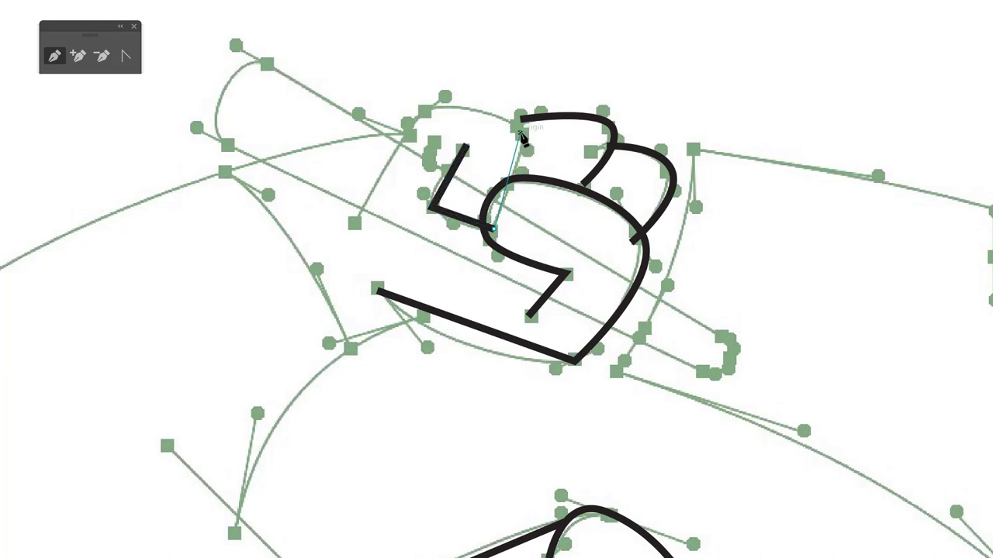
{"action": "left_click", "coordinate": [518, 132]}
{"action": "left_click", "coordinate": [420, 109]}
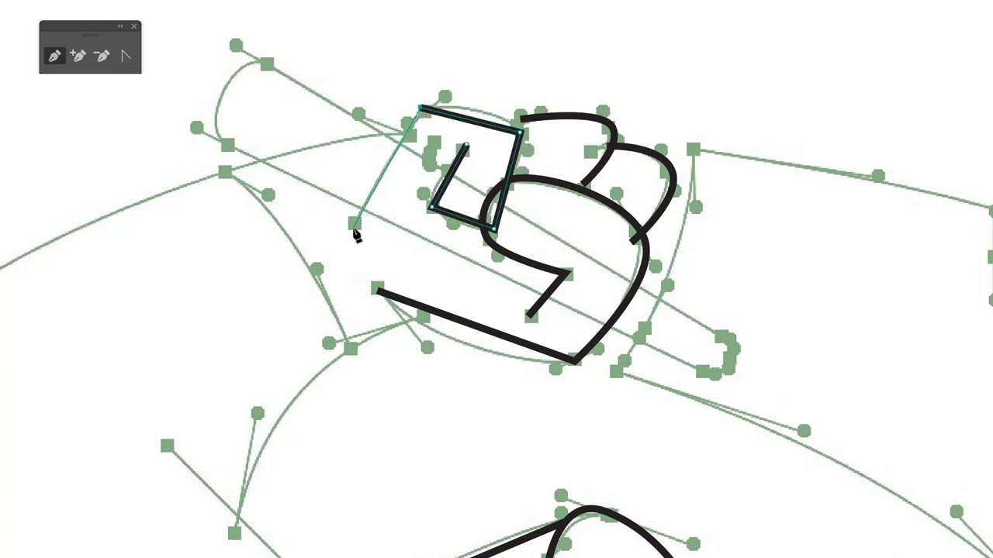
{"action": "left_click", "coordinate": [353, 226]}
Smooth the two top corners and the inner lower corner of the front finger path to match the template handles.
{"action": "key", "text": "shift+c"}
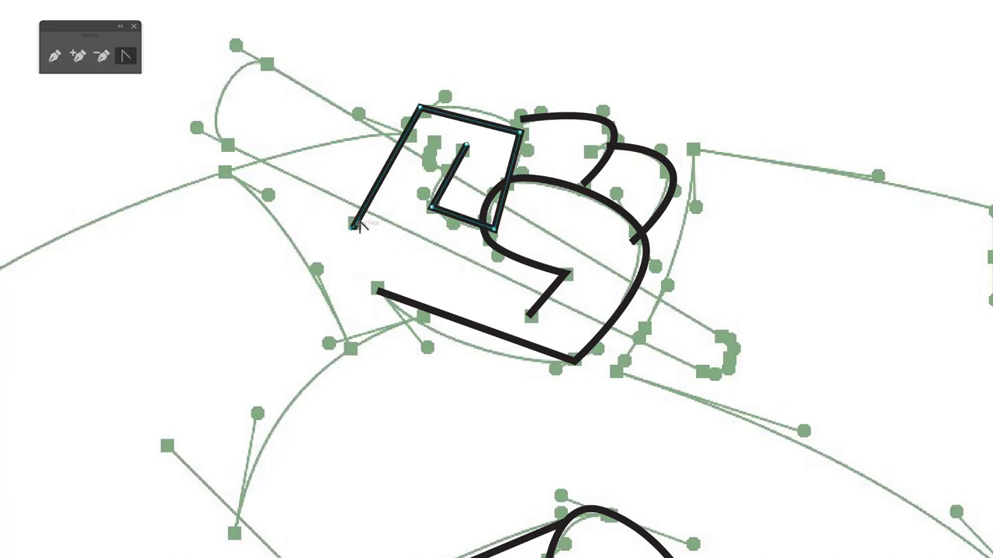
{"action": "left_click_drag", "start_coordinate": [420, 110], "coordinate": [397, 121]}
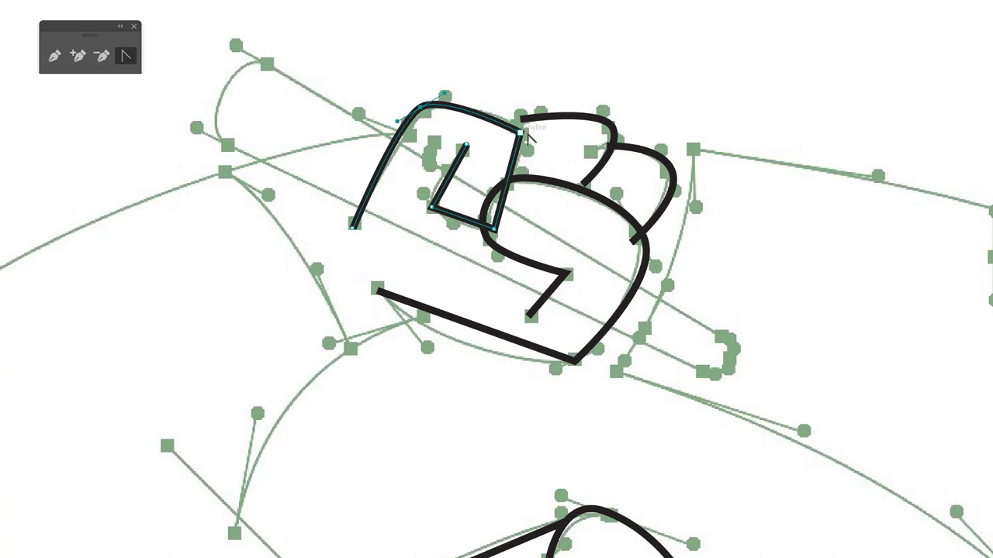
{"action": "left_click_drag", "start_coordinate": [519, 132], "coordinate": [517, 111]}
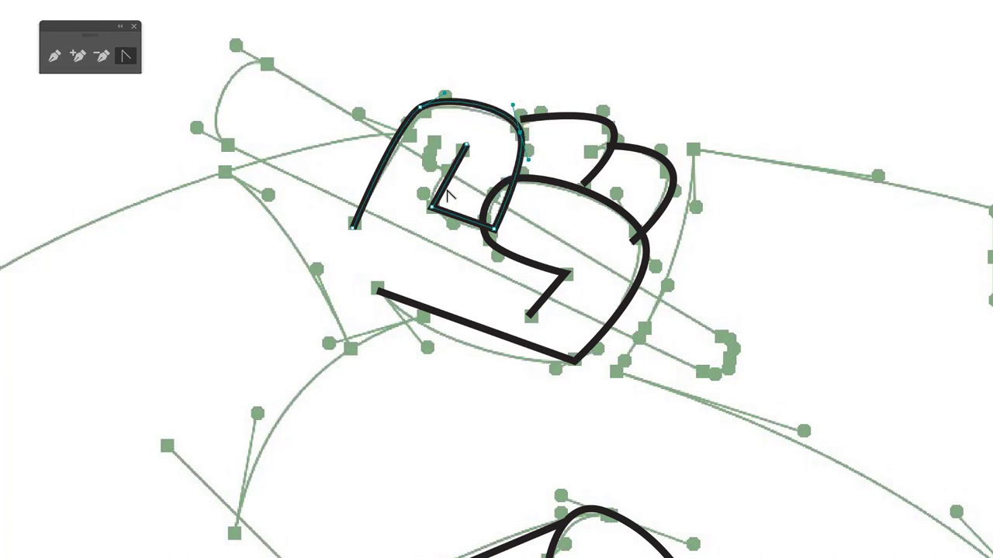
{"action": "left_click_drag", "start_coordinate": [432, 212], "coordinate": [446, 227]}
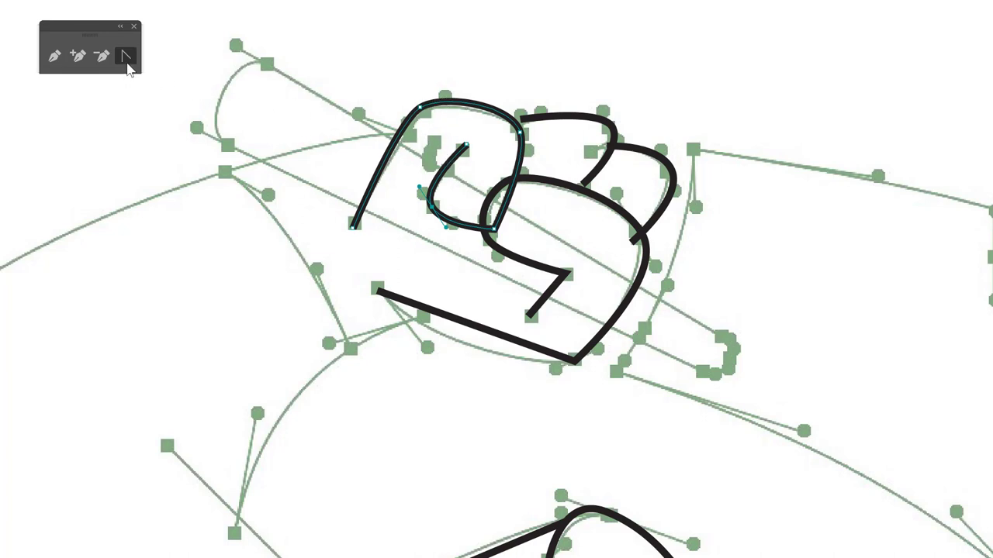
Try to reshape the front finger's top-left anchor by making it a sharp corner, moving it outward and rounding it.
{"action": "key", "text": "a"}
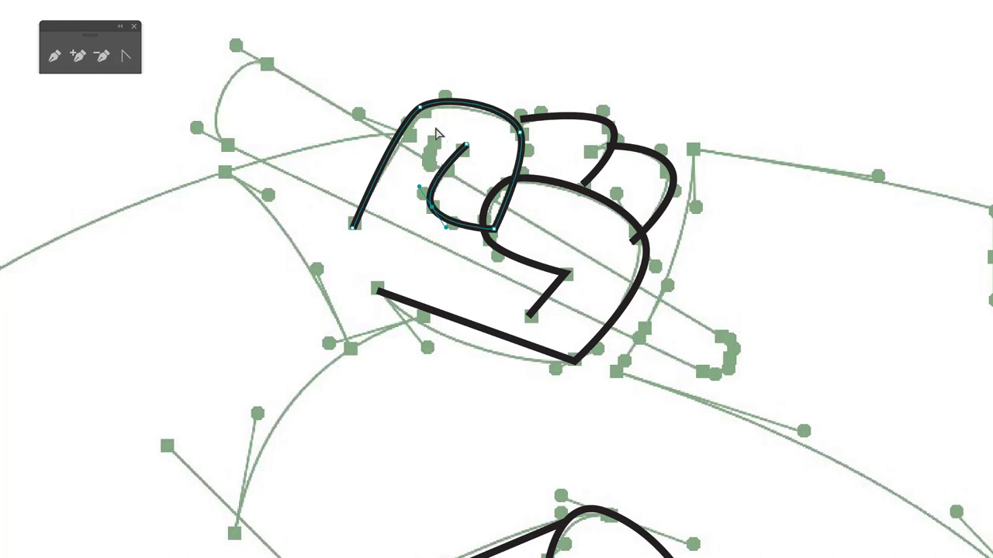
{"action": "left_click", "coordinate": [419, 107]}
{"action": "key", "text": "shift+c"}
{"action": "left_click", "coordinate": [420, 108]}
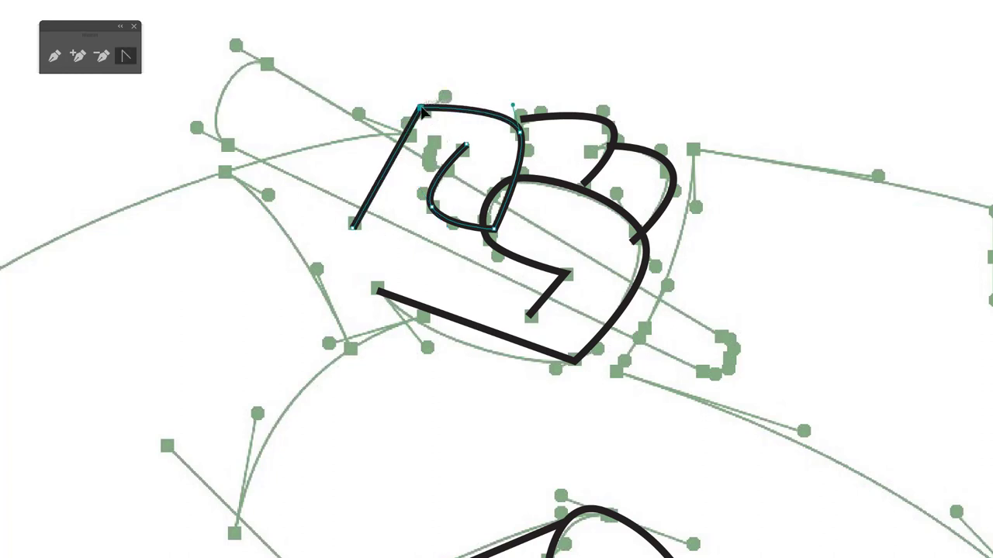
{"action": "key", "text": "a"}
{"action": "left_click_drag", "start_coordinate": [417, 106], "coordinate": [411, 94]}
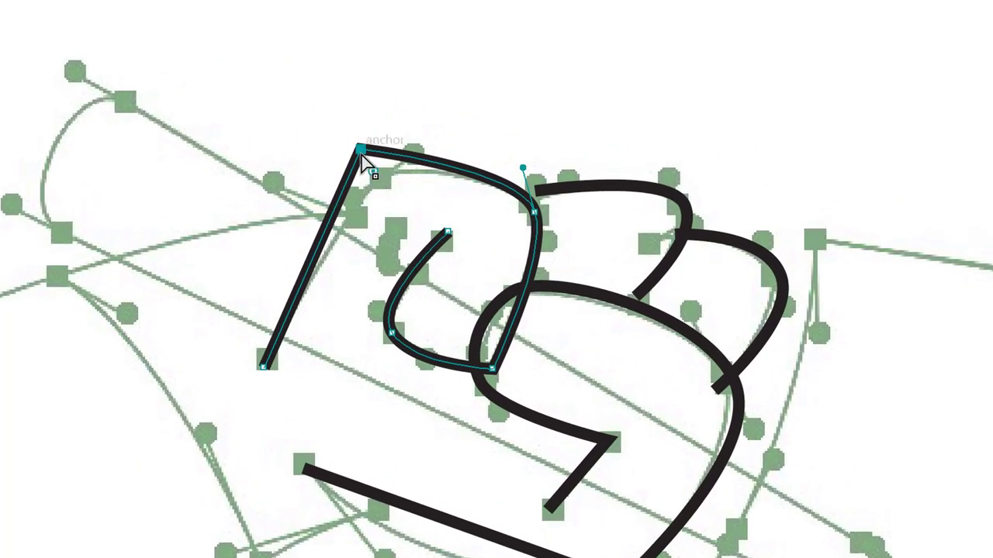
{"action": "mouse_move", "coordinate": [372, 173]}
{"action": "left_mouse_down"}
{"action": "mouse_move", "coordinate": [402, 225]}
{"action": "mouse_move", "coordinate": [507, 288]}
{"action": "left_mouse_up"}
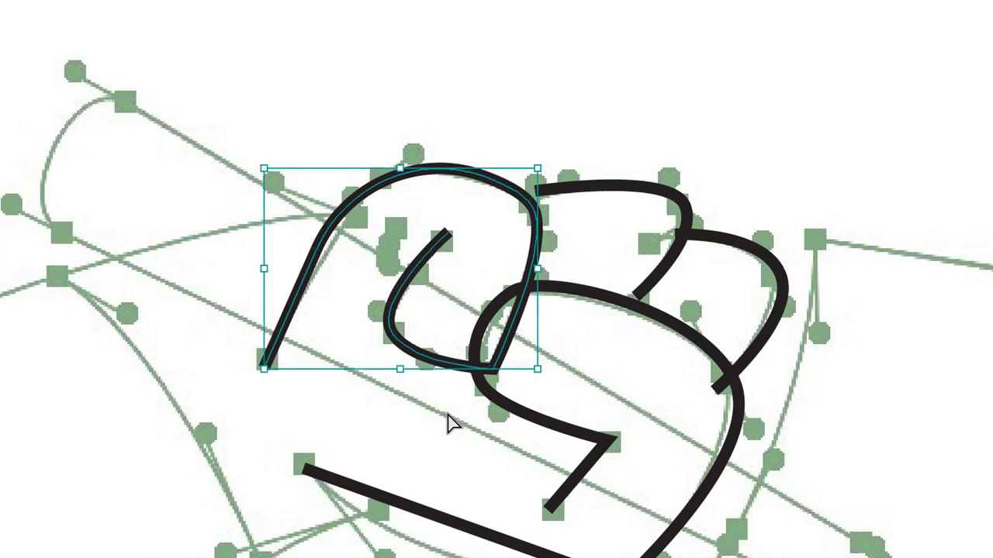
{"action": "key", "text": "ctrl+z"}
{"action": "key", "text": "ctrl+z"}
{"action": "key", "text": "ctrl+shift+z"}
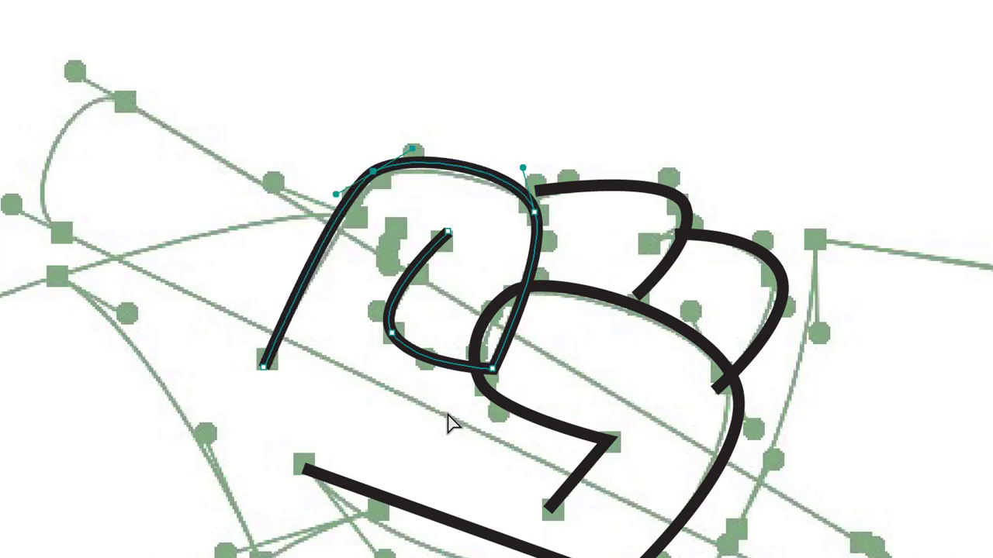
Curve the palm's lower edge by pulling handles from its bottom corner and its left end anchor to match the template.
{"action": "left_click", "coordinate": [376, 179]}
{"action": "left_click", "coordinate": [377, 189]}
{"action": "left_click", "coordinate": [377, 493], "text": "shift"}
{"action": "left_click", "coordinate": [371, 549], "text": "shift"}
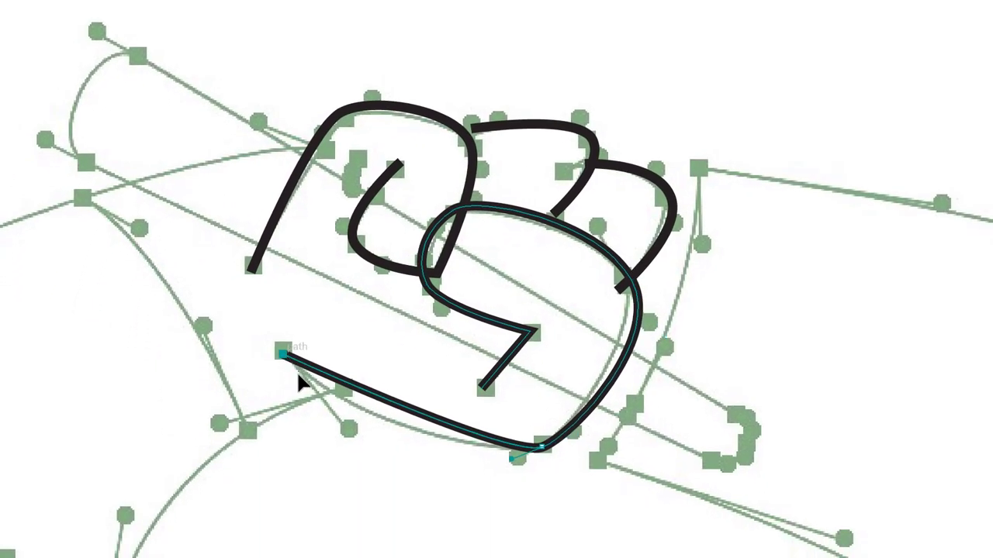
{"action": "left_click_drag", "start_coordinate": [303, 468], "coordinate": [355, 544]}
{"action": "left_click_drag", "start_coordinate": [325, 416], "coordinate": [344, 427]}
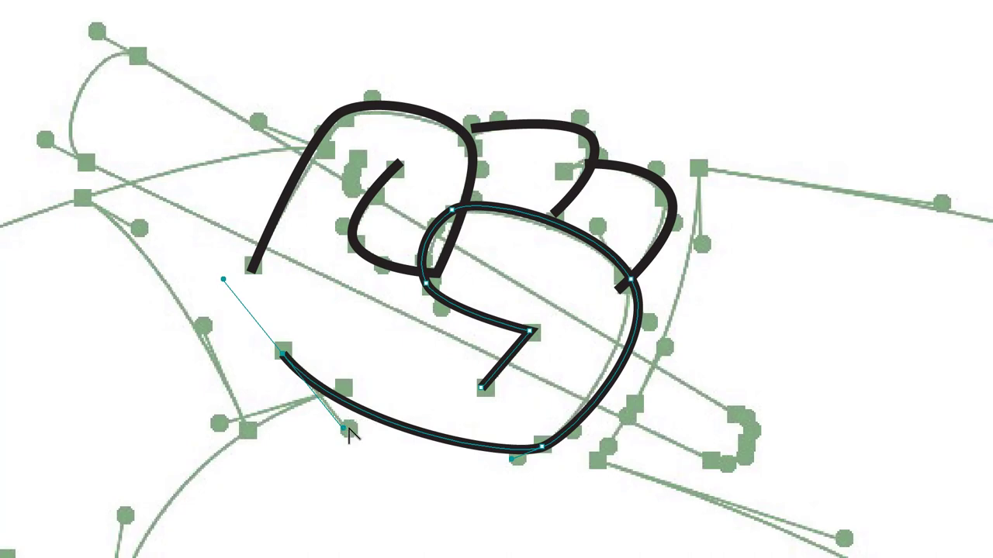
Draw the arm's inner edge from the wrist as a two-point path bent to the template, plus a straight line crossing its lower end toward the forehead.
{"action": "key", "text": "p"}
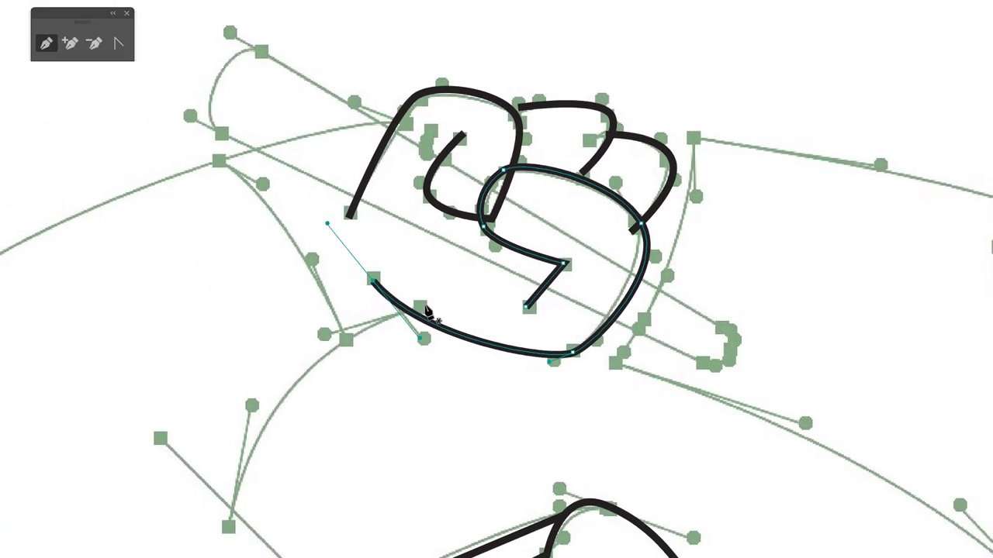
{"action": "key", "text": "ctrl+shift+a"}
{"action": "left_click", "coordinate": [423, 306]}
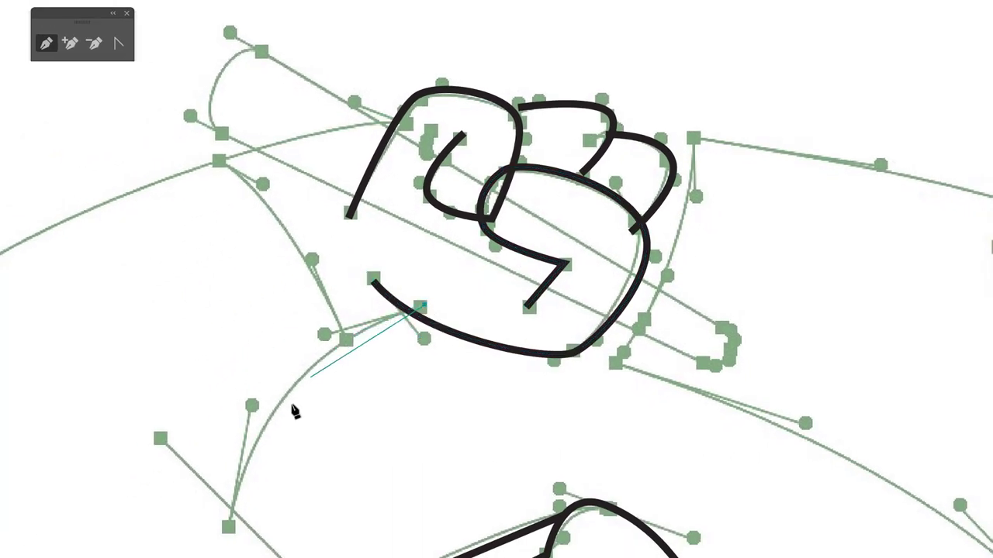
{"action": "left_click", "coordinate": [226, 526]}
{"action": "key", "text": "shift+c"}
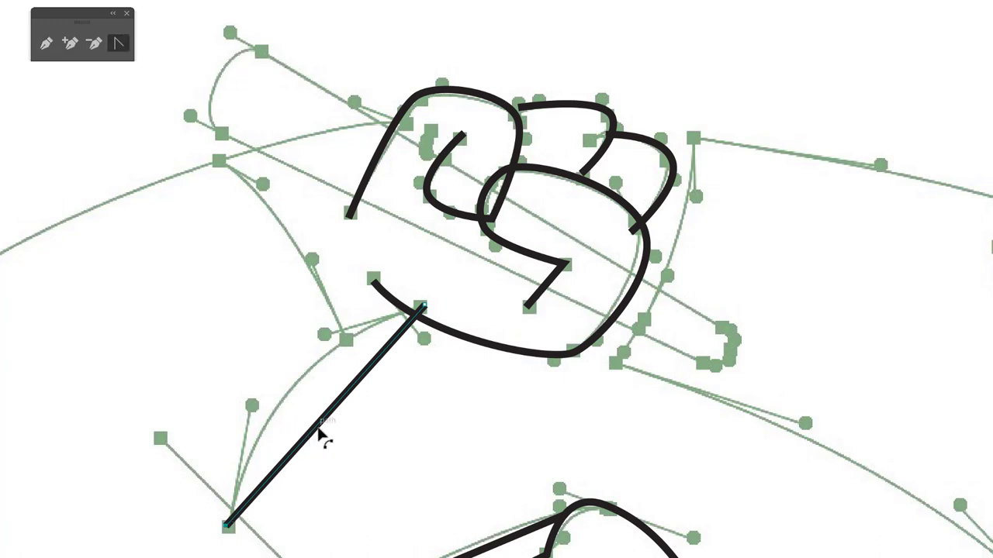
{"action": "left_click_drag", "start_coordinate": [320, 426], "coordinate": [288, 408]}
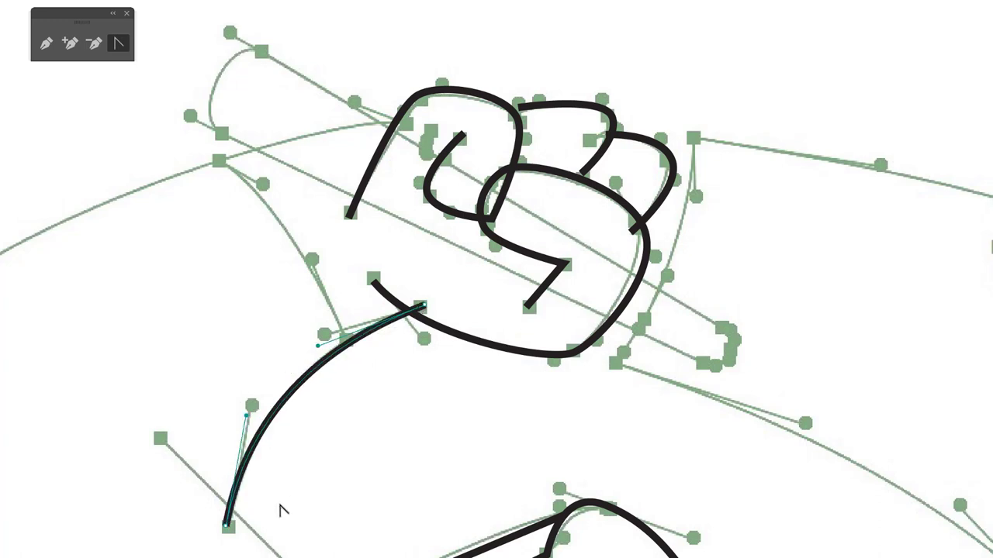
{"action": "key", "text": "p"}
{"action": "left_click", "coordinate": [159, 439]}
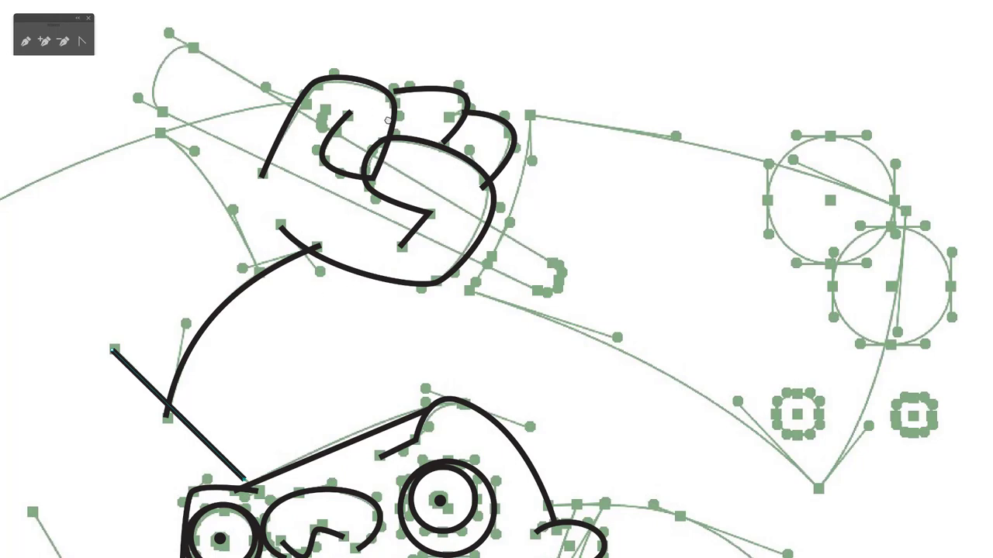
Draw the arm's outer edge as a three-point straight Pen path from the front finger through the elbow anchor to the lower template anchor.
{"action": "scroll", "coordinate": [387, 121], "scroll_direction": "left", "scroll_amount": 4}
{"action": "scroll", "coordinate": [482, 109], "scroll_direction": "left", "scroll_amount": 3}
{"action": "scroll", "coordinate": [482, 109], "scroll_direction": "down", "scroll_amount": 2}
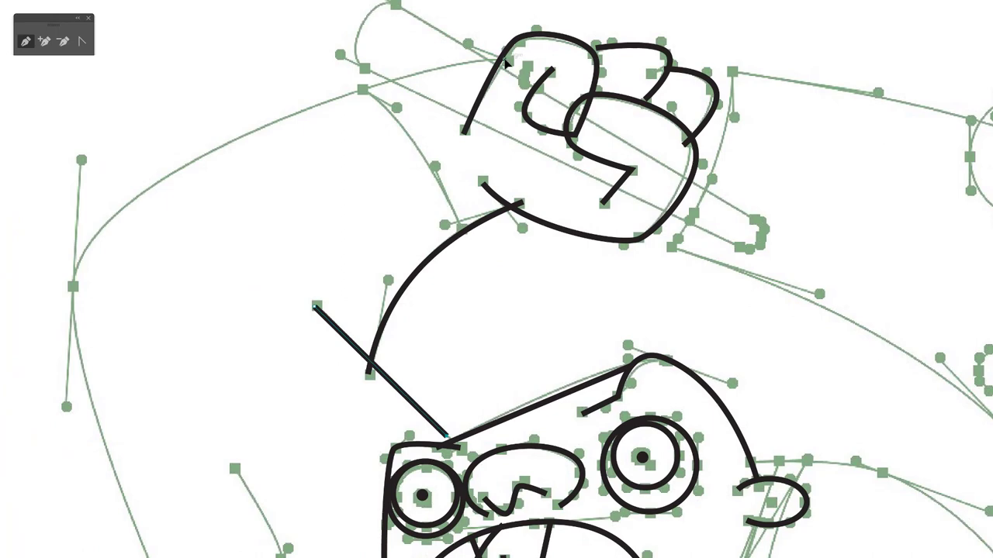
{"action": "left_click", "coordinate": [502, 62]}
{"action": "left_click", "coordinate": [72, 285]}
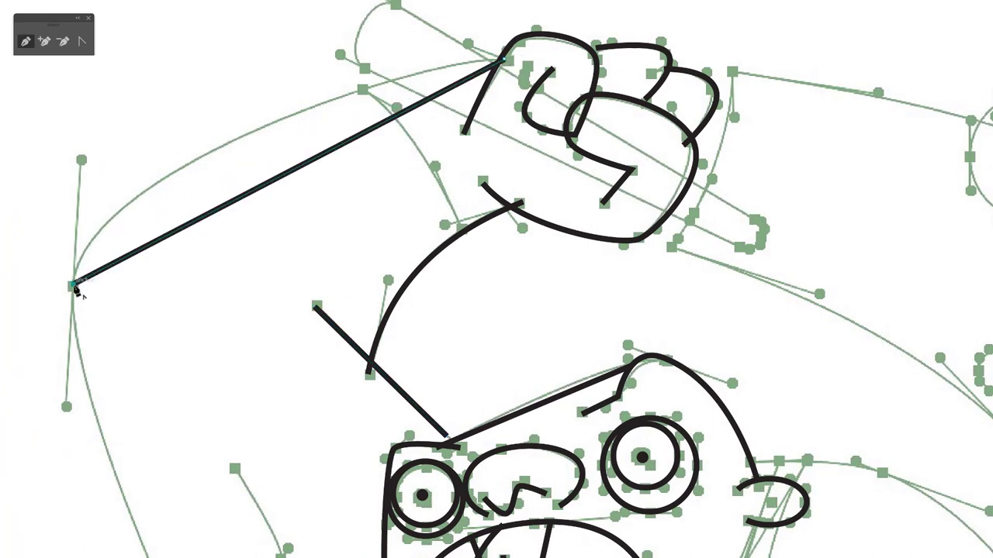
{"action": "mouse_move", "coordinate": [137, 372]}
{"action": "left_mouse_down"}
{"action": "mouse_move", "coordinate": [137, 238]}
{"action": "mouse_move", "coordinate": [173, 194]}
{"action": "left_mouse_up"}
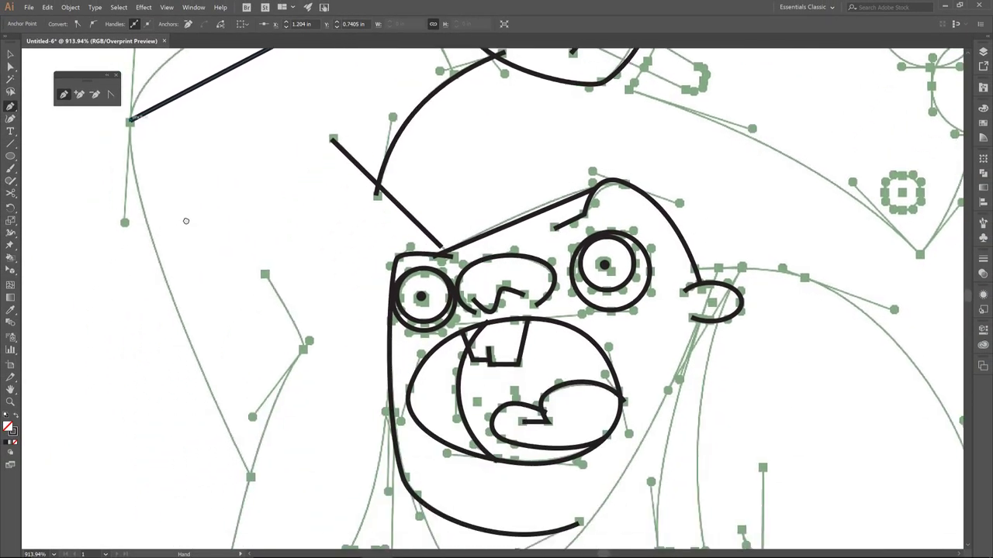
{"action": "left_click", "coordinate": [250, 479]}
Curve the arm's outer edge by pulling handles from its elbow anchor and its hand-end anchor to match the template.
{"action": "key", "text": "shift+c"}
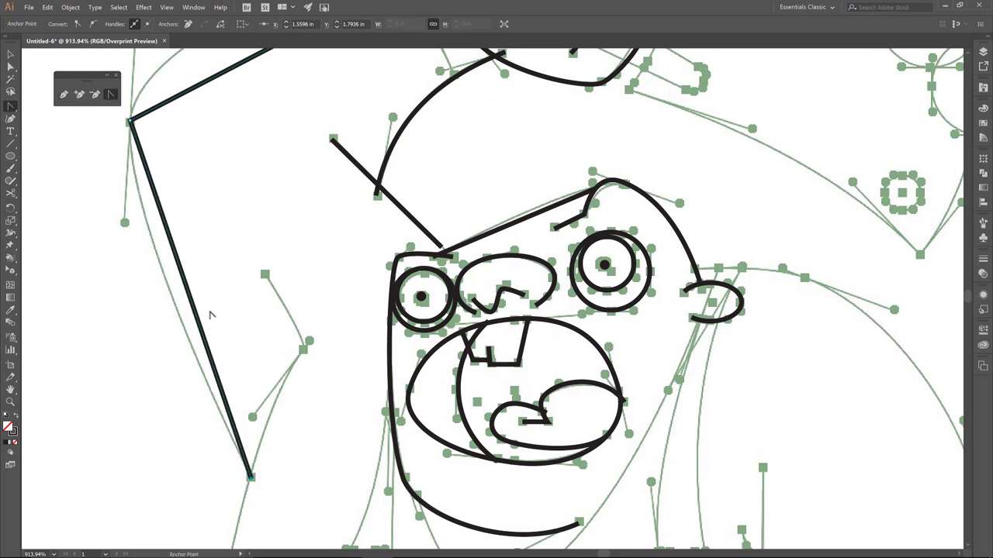
{"action": "left_click_drag", "start_coordinate": [170, 225], "coordinate": [297, 379]}
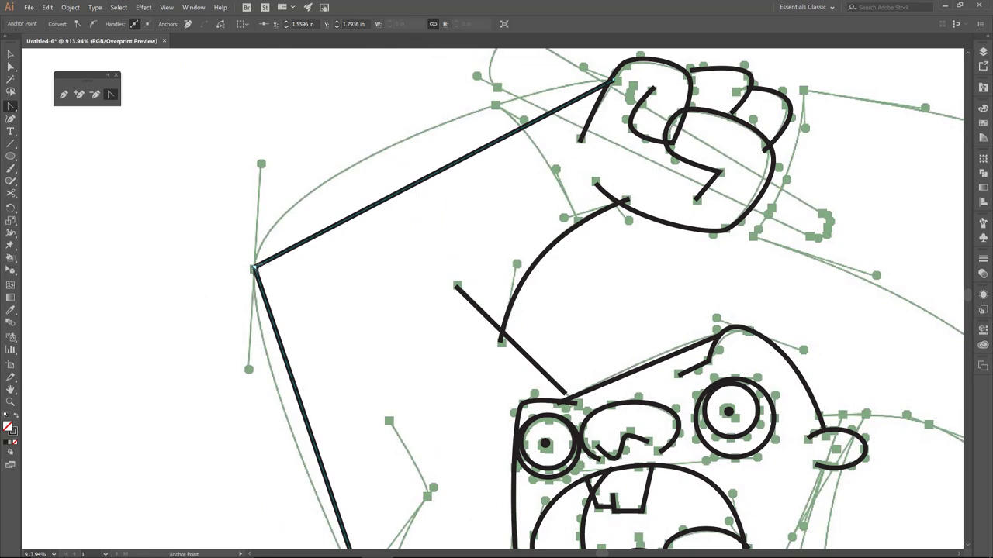
{"action": "left_click_drag", "start_coordinate": [254, 267], "coordinate": [249, 369]}
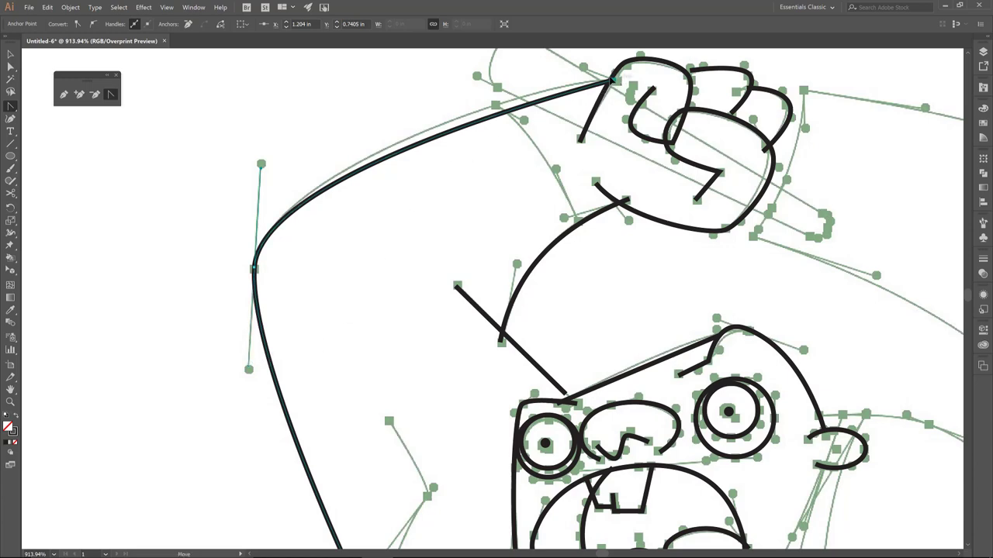
{"action": "left_click_drag", "start_coordinate": [614, 79], "coordinate": [584, 68]}
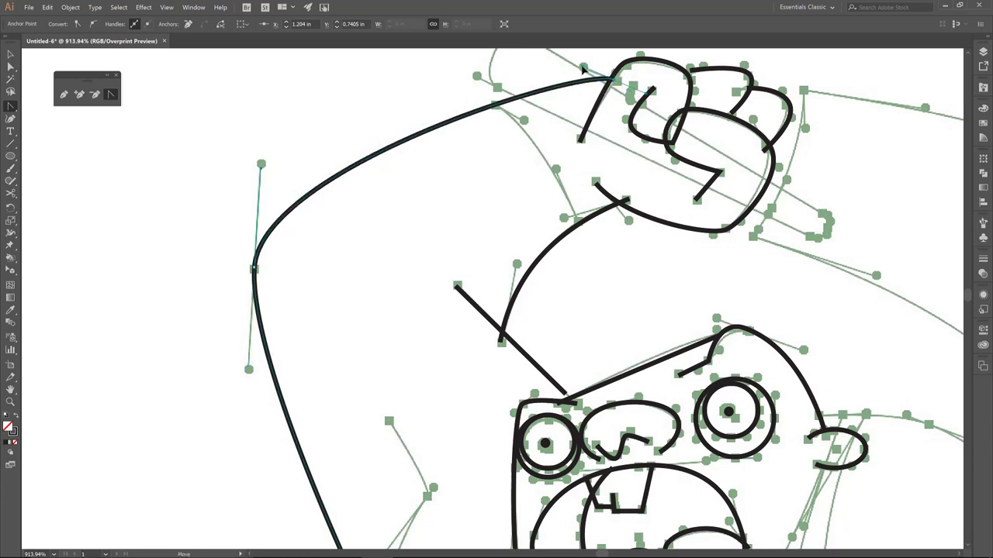
Draw a line segment across the wrist between the arm's outer and inner edges and bend it outward to match the template.
{"action": "left_click", "coordinate": [13, 145]}
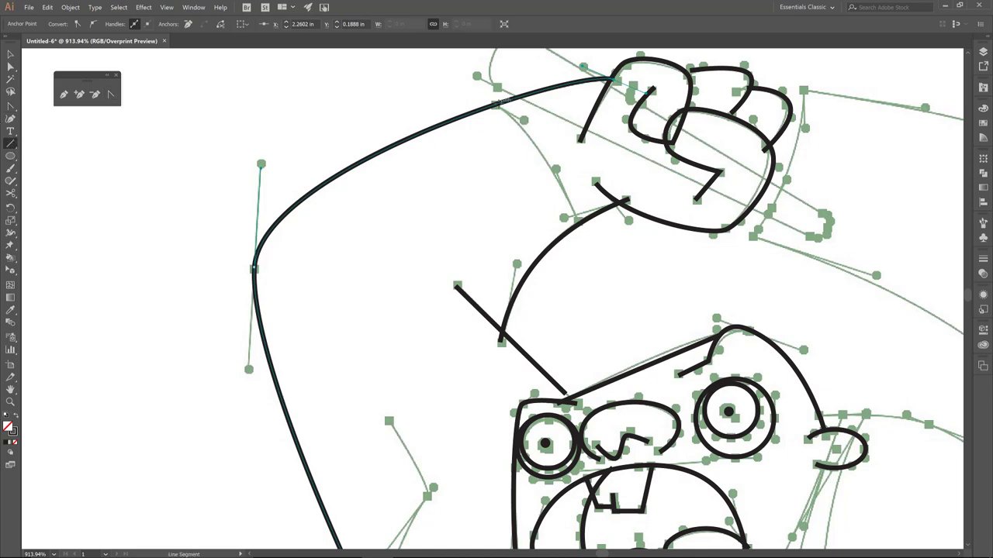
{"action": "left_click_drag", "start_coordinate": [503, 101], "coordinate": [579, 224]}
{"action": "key", "text": "shift+c"}
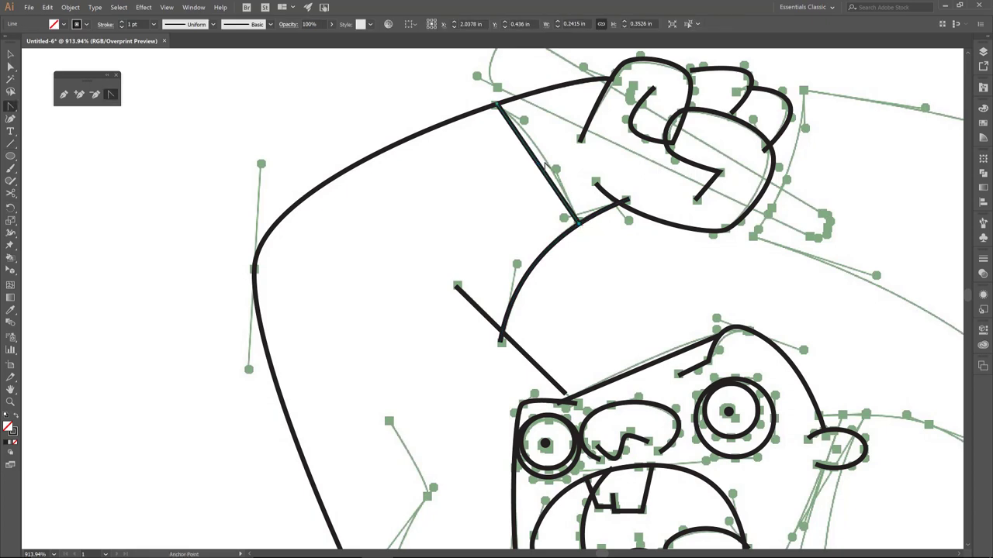
{"action": "left_click_drag", "start_coordinate": [541, 173], "coordinate": [556, 166]}
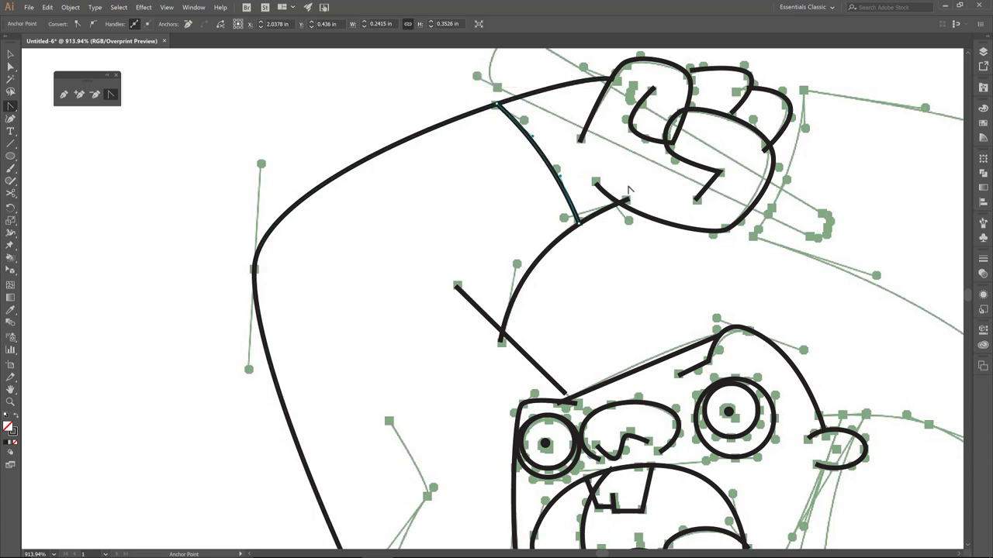
Draw the cleaver handle through the fist as a closed four-point straight-sided Pen path on the template anchors.
{"action": "left_click_drag", "start_coordinate": [628, 190], "coordinate": [426, 272]}
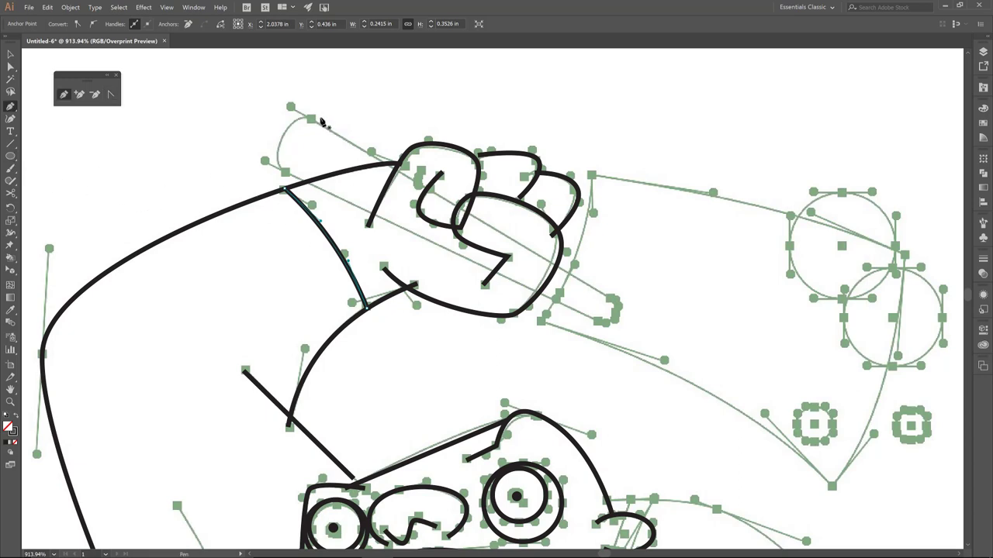
{"action": "left_click", "coordinate": [311, 120]}
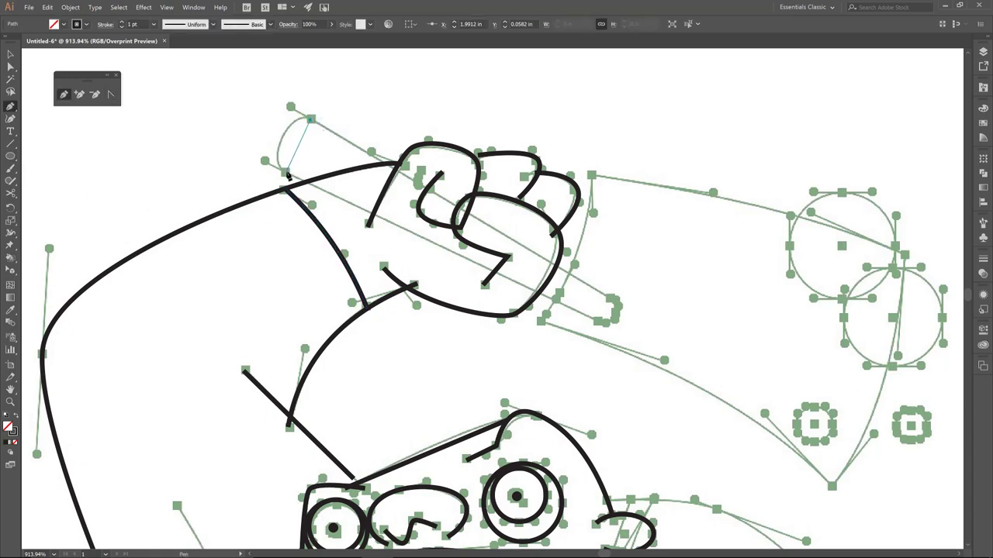
{"action": "left_click", "coordinate": [286, 174]}
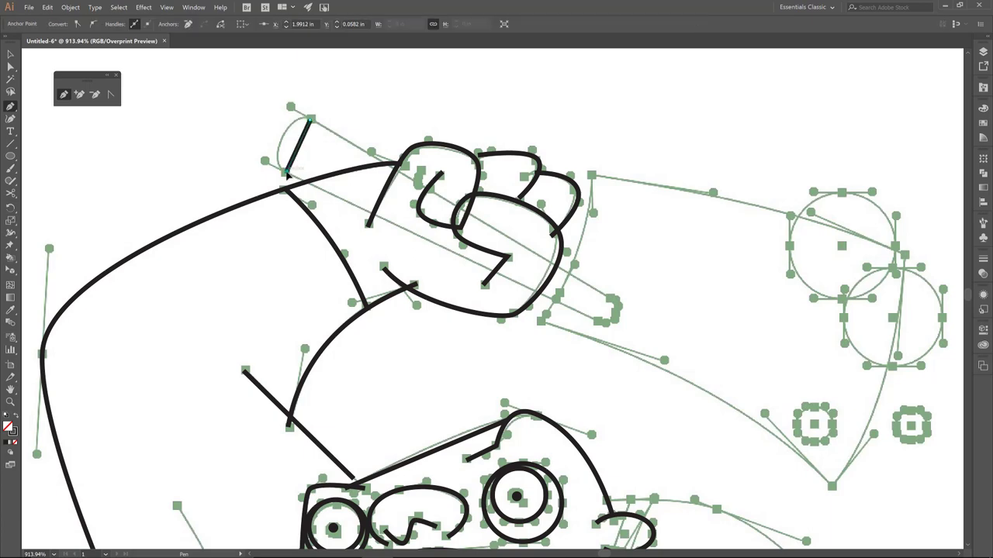
{"action": "left_click", "coordinate": [601, 321]}
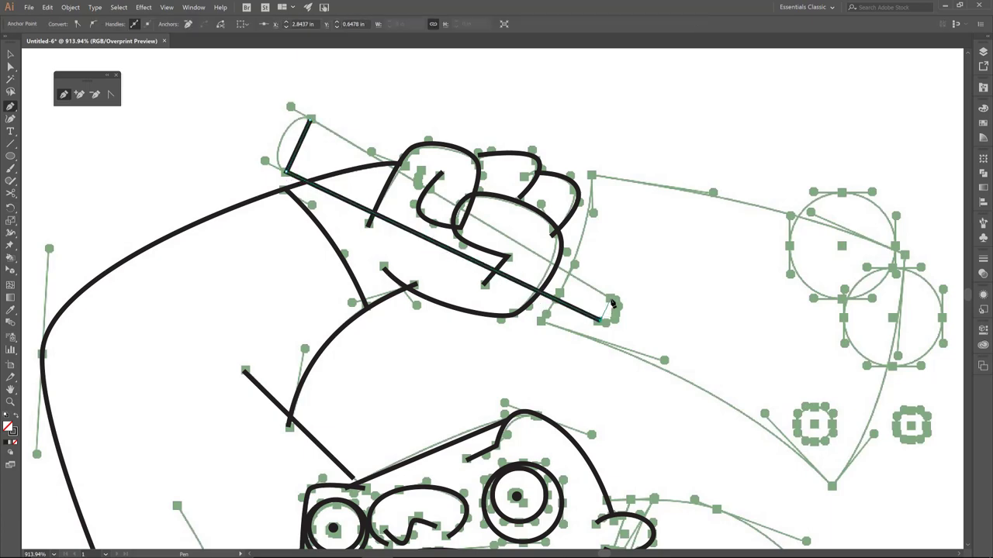
{"action": "left_click", "coordinate": [611, 301]}
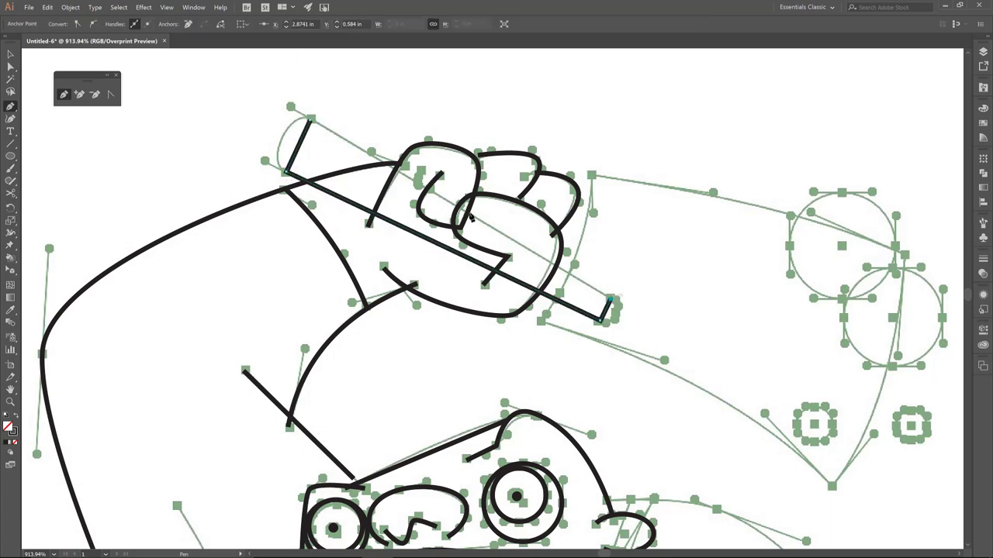
{"action": "left_click", "coordinate": [310, 121]}
{"action": "key", "text": "c"}
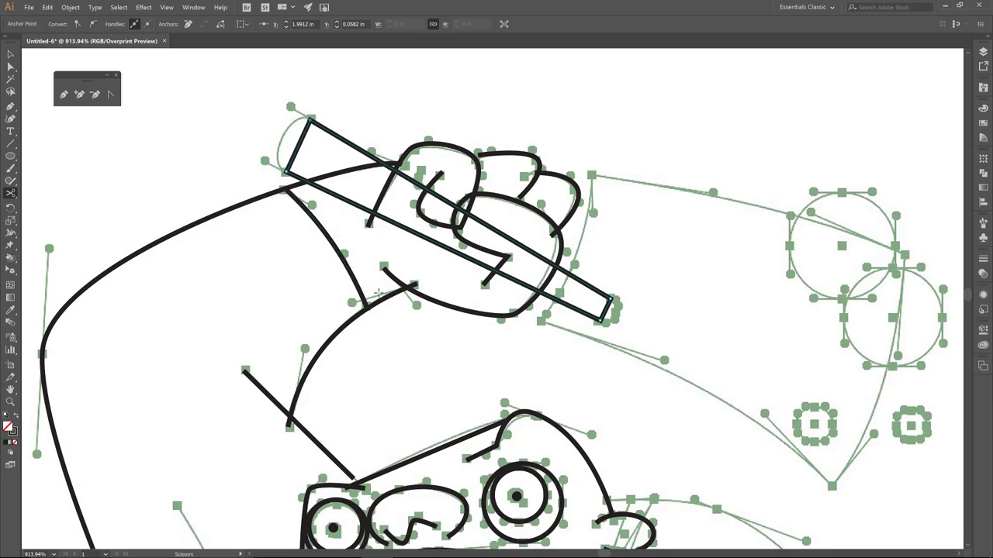
Draw the cleaver blade as an open six-point straight-sided Pen path, starting and ending at the handle.
{"action": "key", "text": "p"}
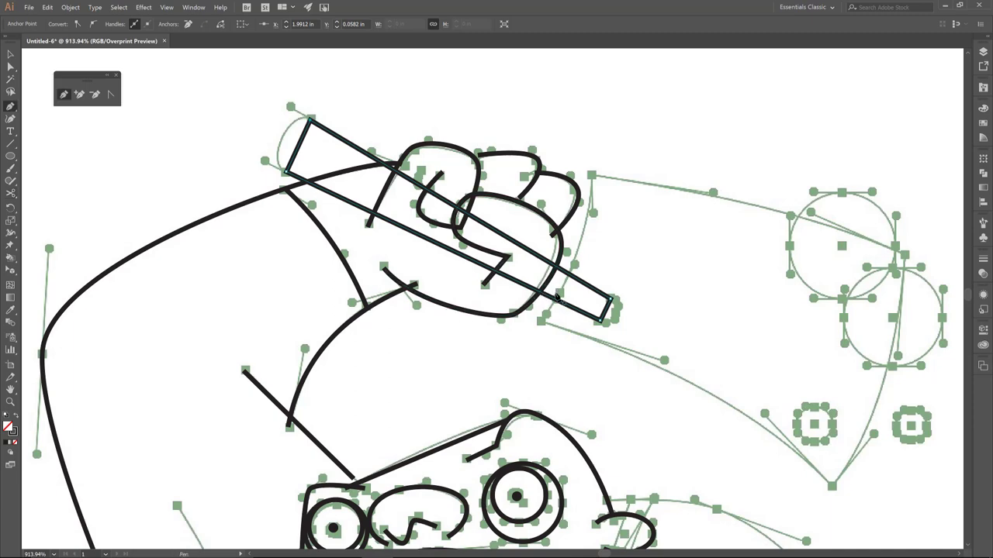
{"action": "left_click", "coordinate": [541, 321]}
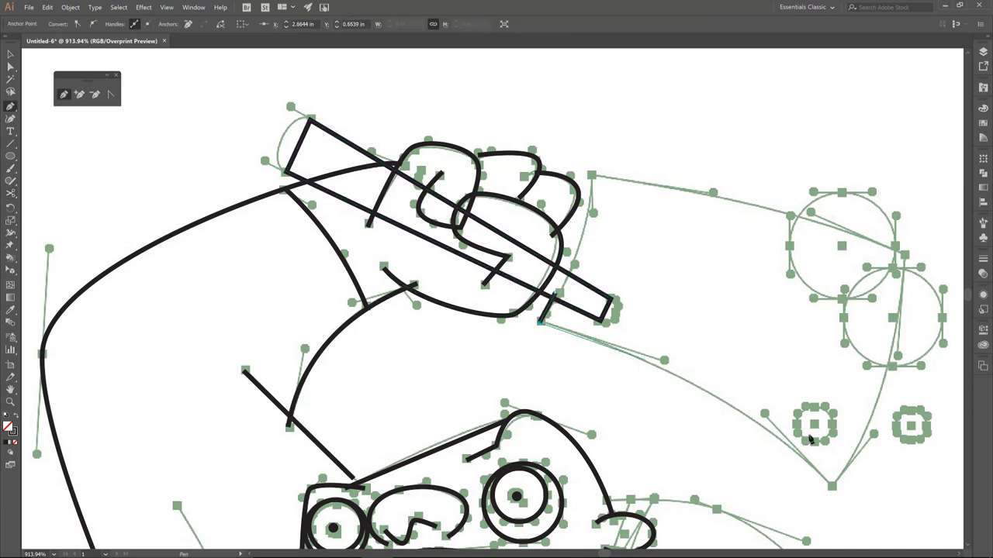
{"action": "left_click", "coordinate": [831, 487]}
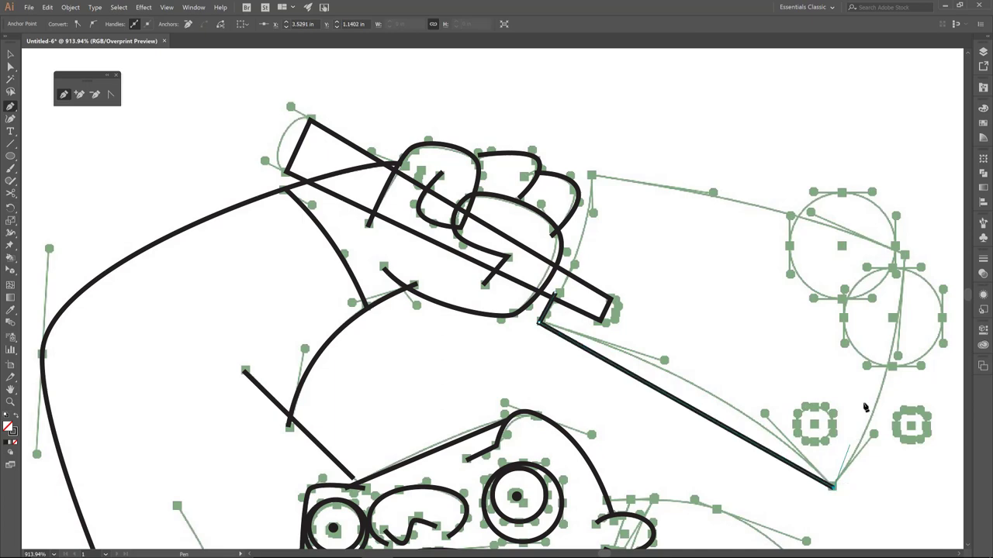
{"action": "left_click", "coordinate": [904, 256]}
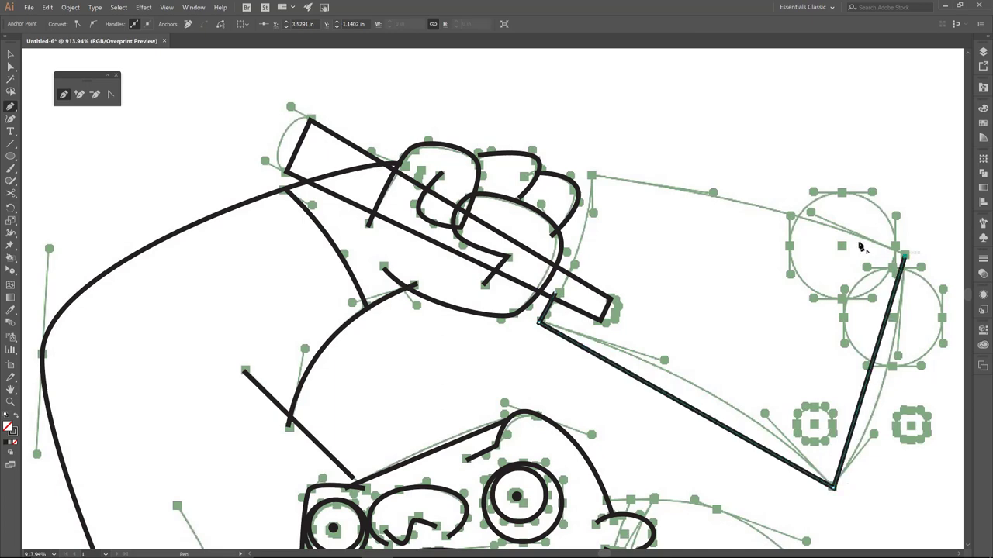
{"action": "left_click", "coordinate": [591, 175]}
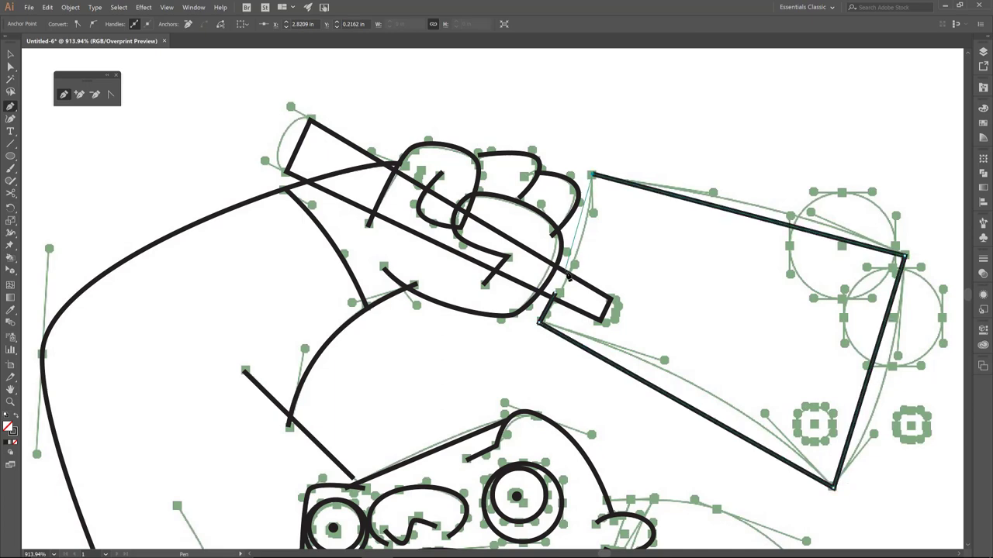
{"action": "left_click", "coordinate": [566, 275]}
Bend the blade's upper back edge, top edge, lower edge and far end with the Anchor Point tool to match the template curves.
{"action": "key", "text": "shift+c"}
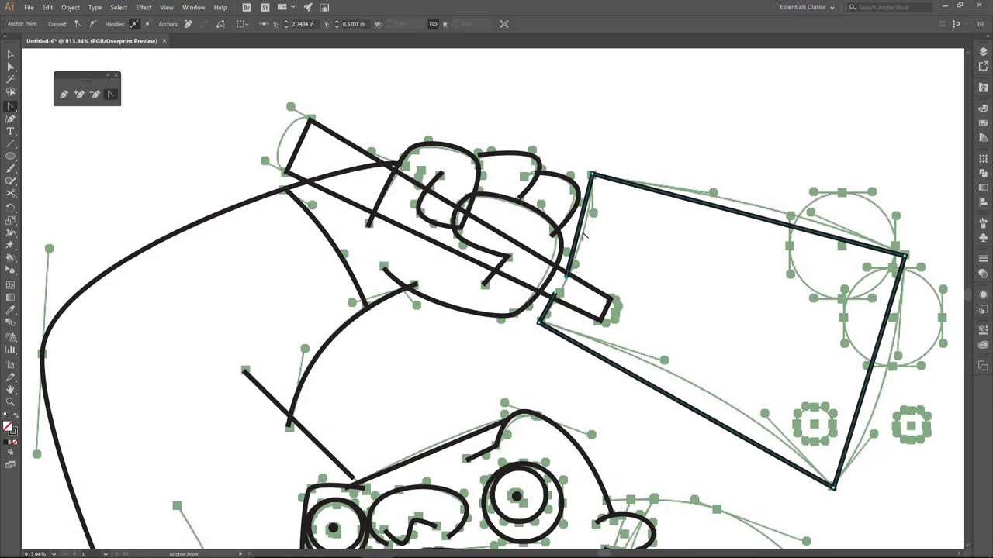
{"action": "left_click_drag", "start_coordinate": [583, 238], "coordinate": [582, 228]}
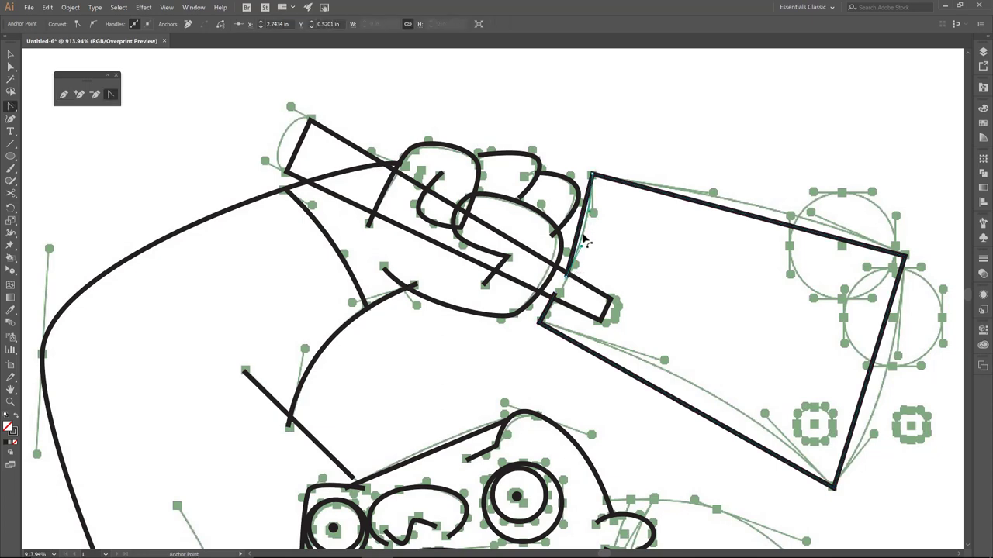
{"action": "left_click_drag", "start_coordinate": [743, 219], "coordinate": [753, 206]}
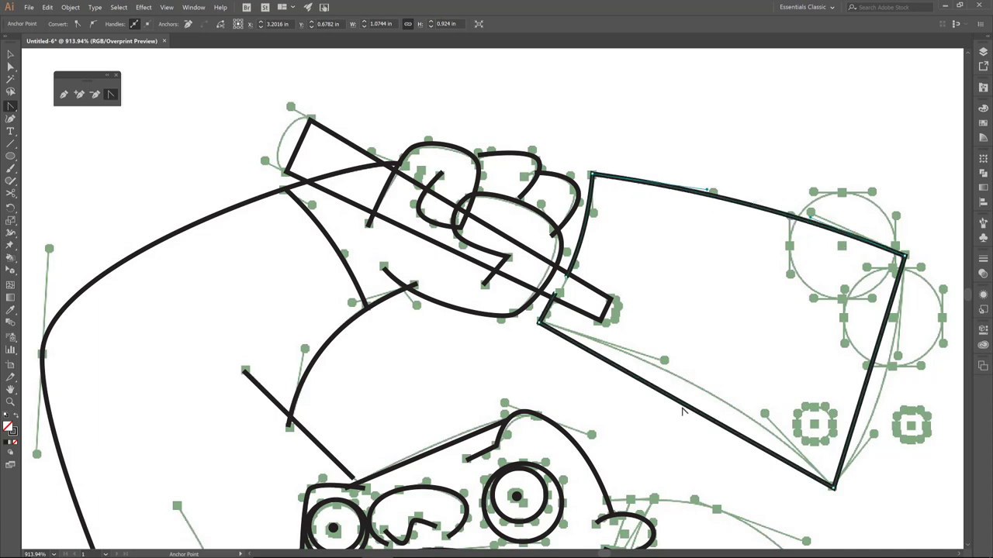
{"action": "left_click_drag", "start_coordinate": [686, 413], "coordinate": [703, 395]}
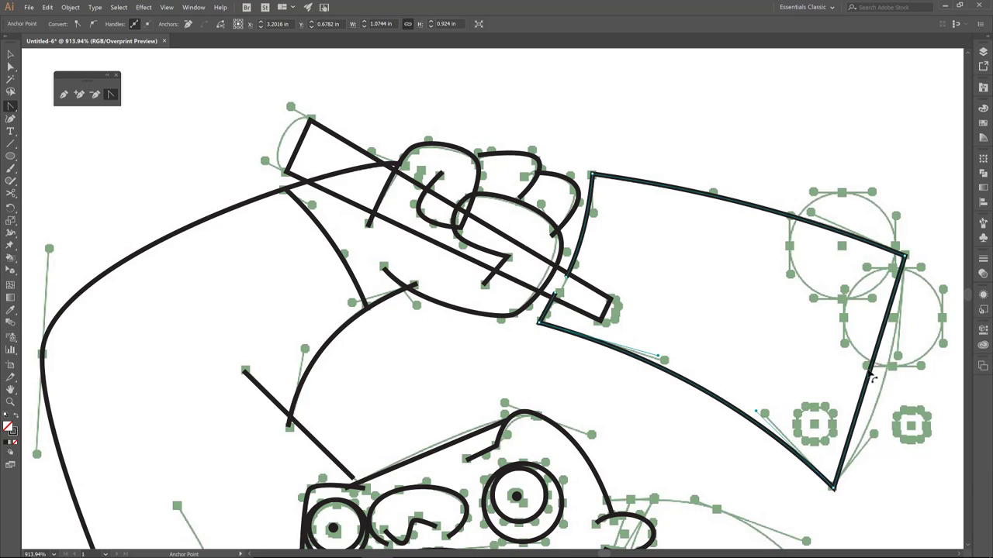
{"action": "left_click_drag", "start_coordinate": [870, 374], "coordinate": [888, 388]}
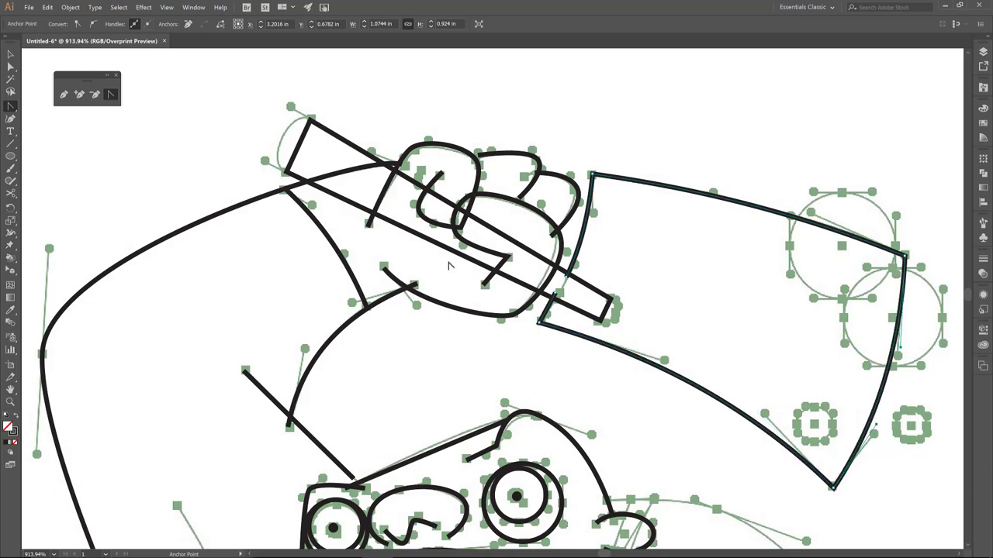
Round both short ends of the cleaver handle by bending their segments outward to the template.
{"action": "left_click", "coordinate": [608, 311]}
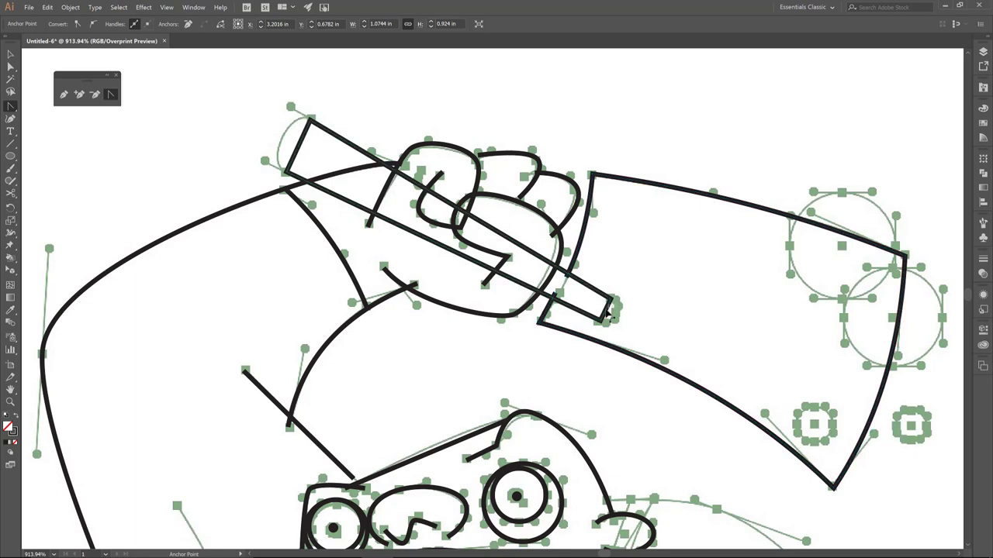
{"action": "left_click_drag", "start_coordinate": [611, 311], "coordinate": [616, 316]}
{"action": "left_click_drag", "start_coordinate": [301, 144], "coordinate": [285, 142]}
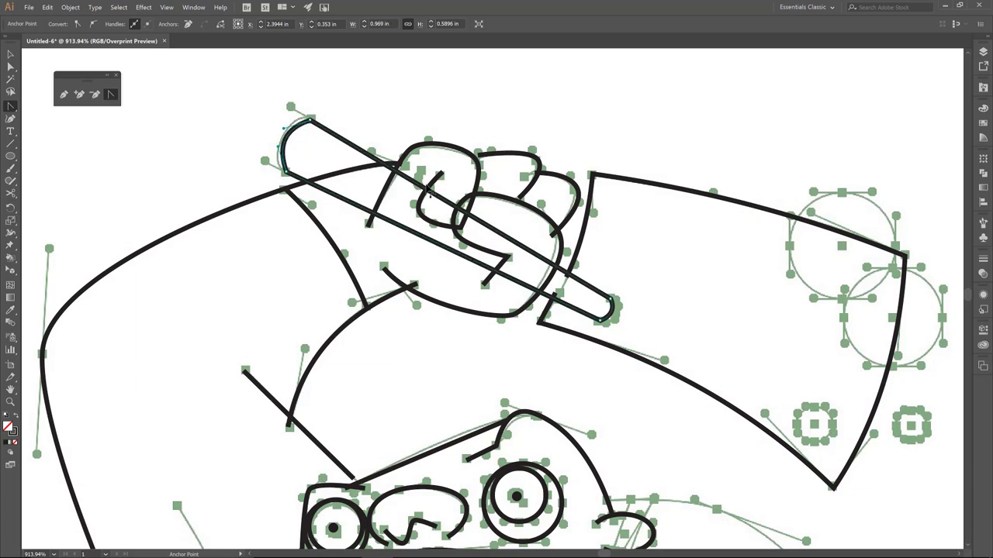
Draw two large overlapping circles at the blade's upper outer corner over the template, nudging the second one up and enlarging it.
{"action": "left_click_drag", "start_coordinate": [663, 287], "coordinate": [439, 248]}
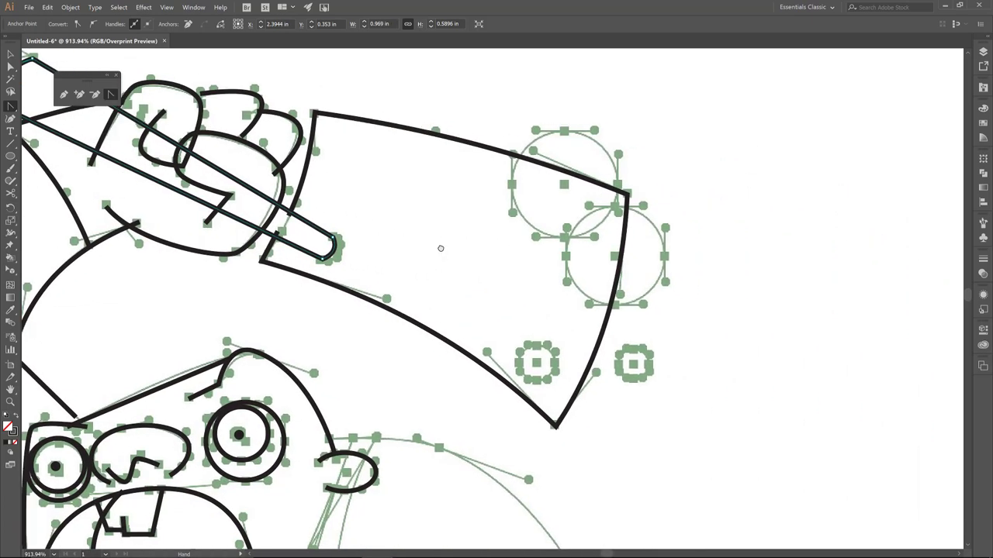
{"action": "key", "text": "l"}
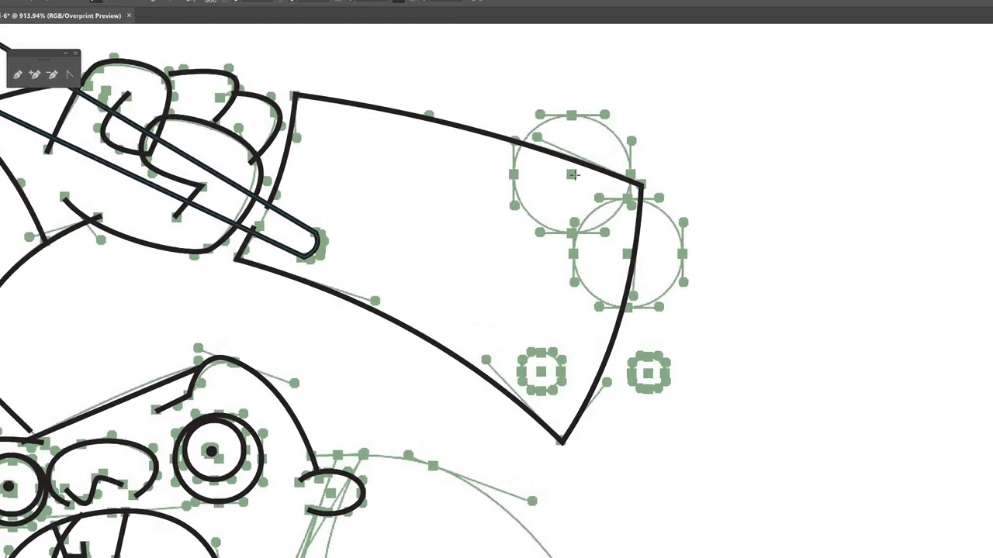
{"action": "left_click_drag", "start_coordinate": [596, 139], "coordinate": [714, 320]}
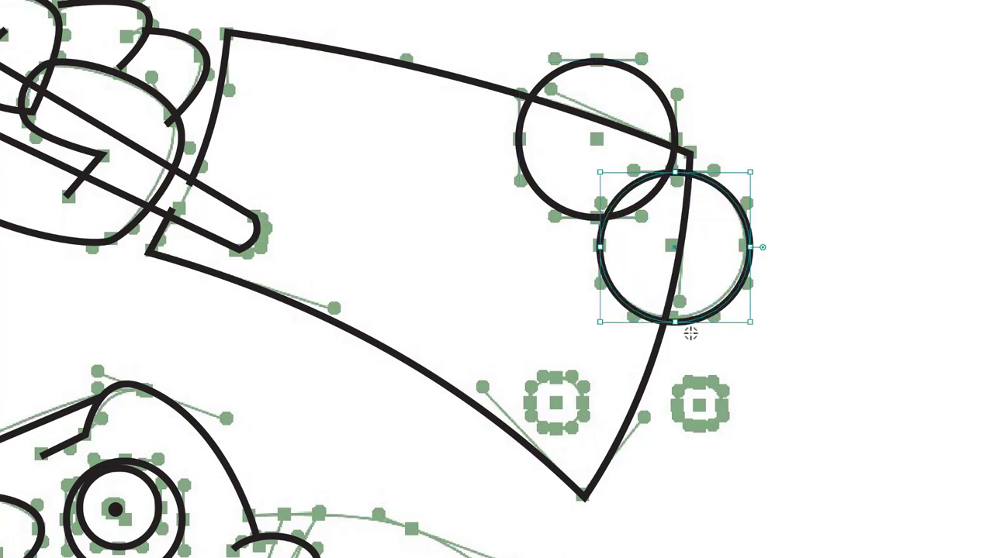
{"action": "key", "text": "Up"}
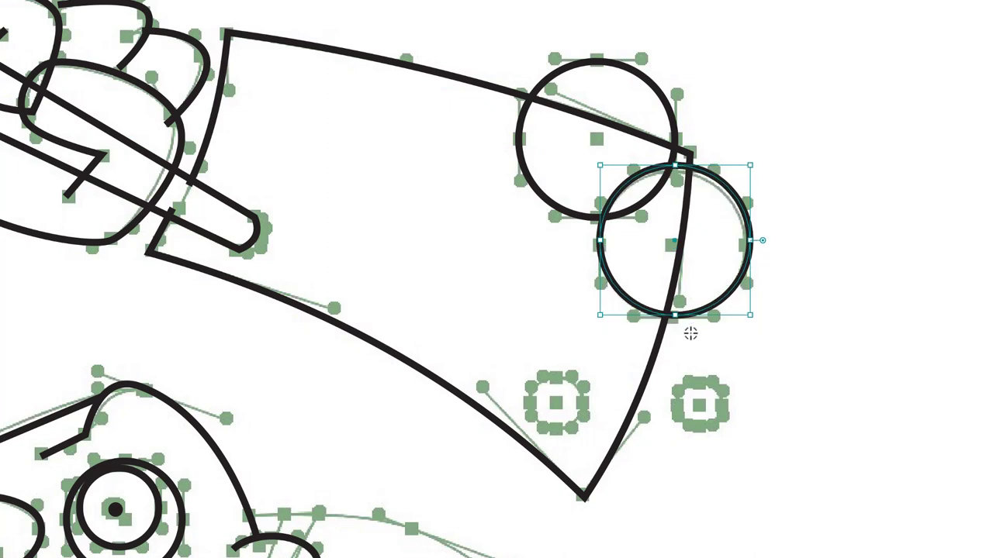
{"action": "mouse_move", "coordinate": [750, 165]}
{"action": "left_mouse_down"}
{"action": "mouse_move", "coordinate": [779, 133]}
{"action": "mouse_move", "coordinate": [749, 148]}
{"action": "left_mouse_up"}
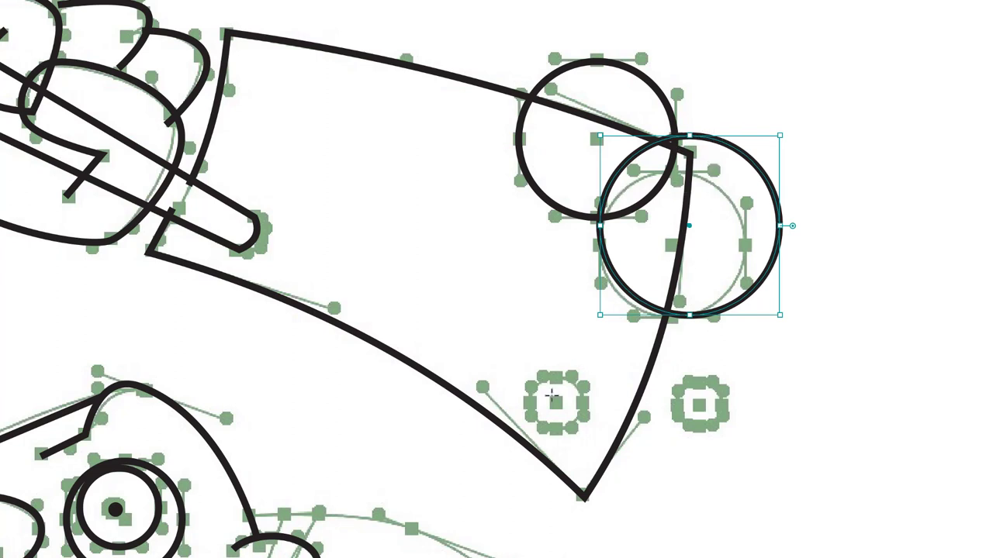
Draw two small circles over the template circles on either side of the blade's lower tip.
{"action": "left_click_drag", "start_coordinate": [556, 401], "coordinate": [582, 425]}
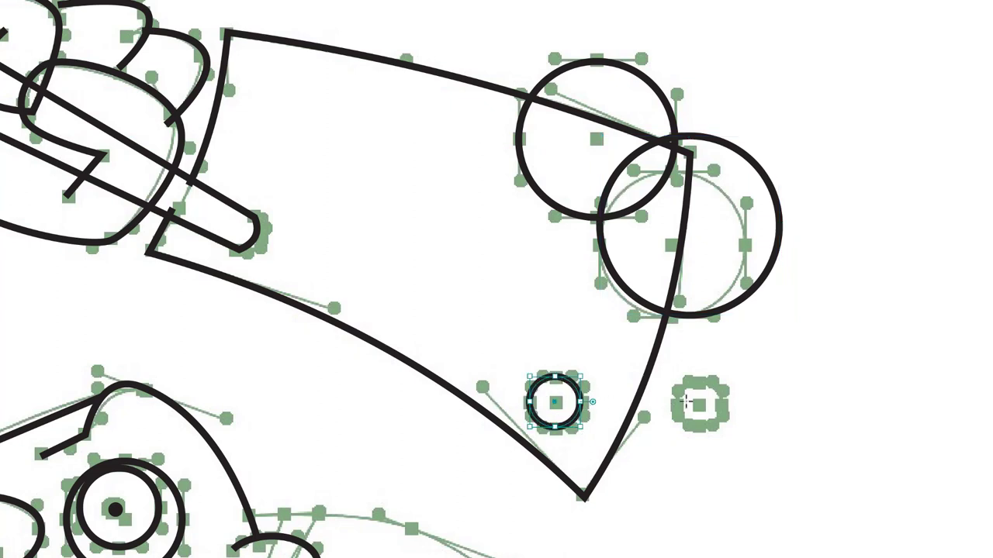
{"action": "left_click_drag", "start_coordinate": [711, 411], "coordinate": [724, 429]}
{"action": "key", "text": "shift+c"}
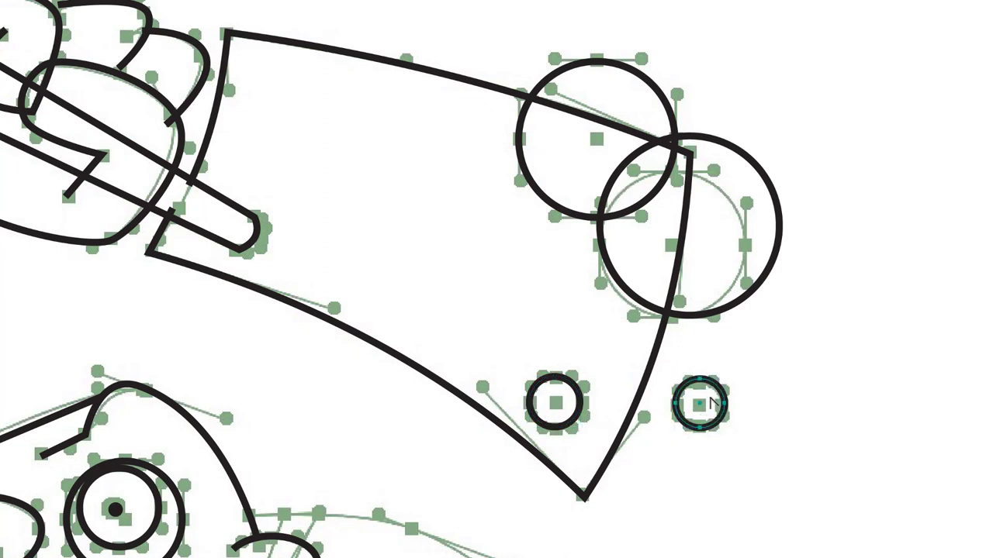
Turn the small circle outside the blade's tip into a teardrop by converting its upper anchor to a corner and nudging it up.
{"action": "left_click", "coordinate": [699, 379]}
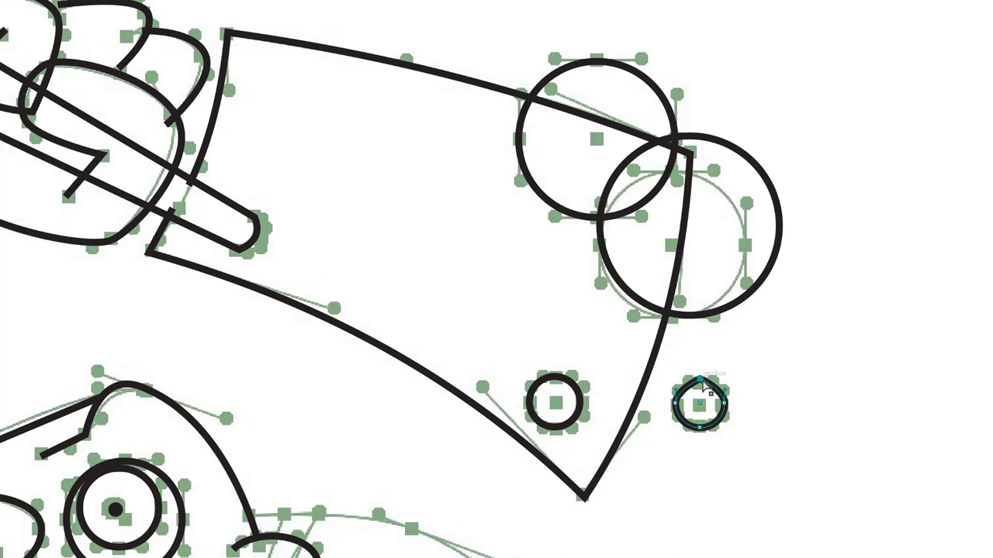
{"action": "key", "text": "Up"}
{"action": "key", "text": "Up"}
{"action": "key", "text": "Up"}
{"action": "key", "text": "Up"}
{"action": "key", "text": "Up"}
{"action": "key", "text": "Up"}
{"action": "key", "text": "Up"}
{"action": "key", "text": "Up"}
{"action": "key", "text": "Up"}
{"action": "key", "text": "Up"}
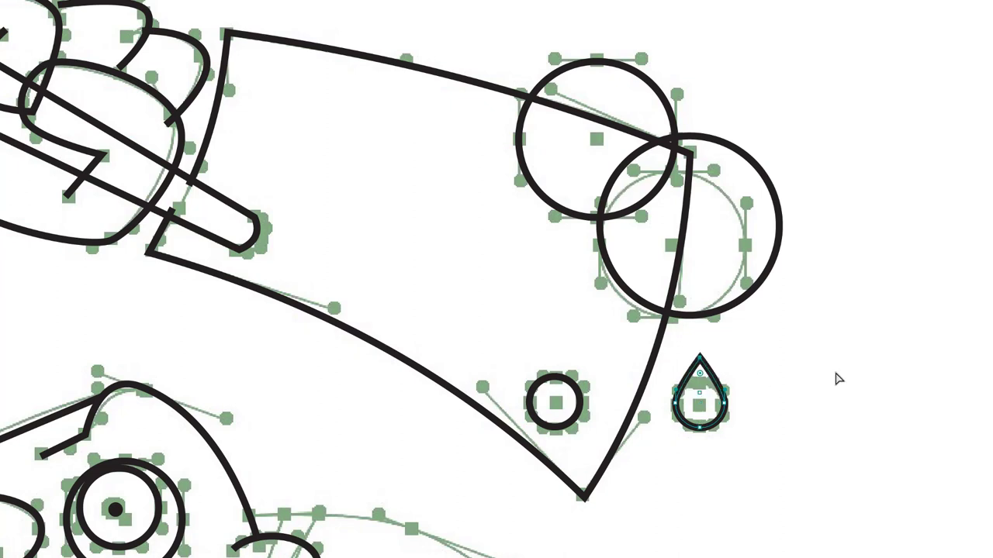
{"action": "scroll", "coordinate": [835, 380], "scroll_direction": "down", "scroll_amount": 1}
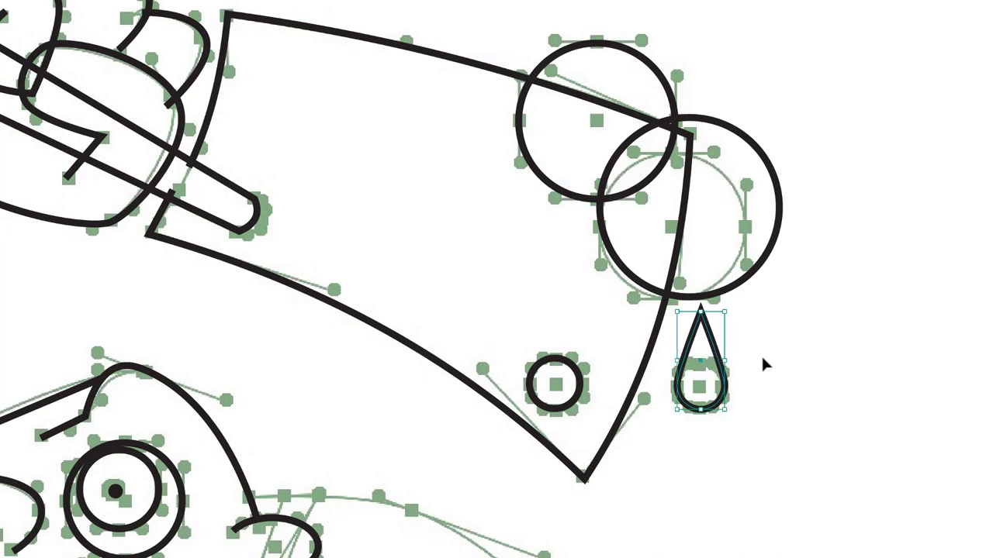
{"action": "scroll", "coordinate": [781, 357], "scroll_direction": "down", "scroll_amount": 2}
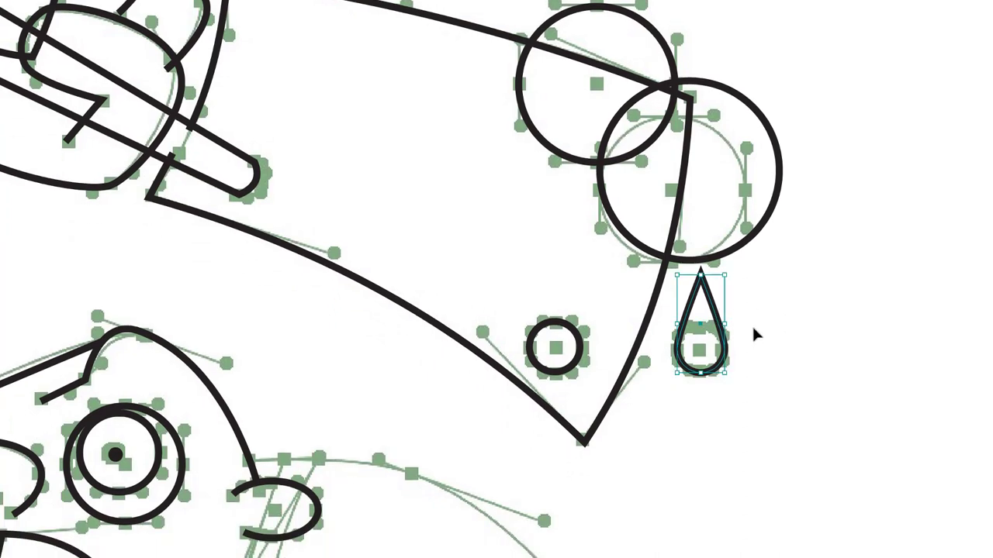
{"action": "left_click", "coordinate": [749, 321]}
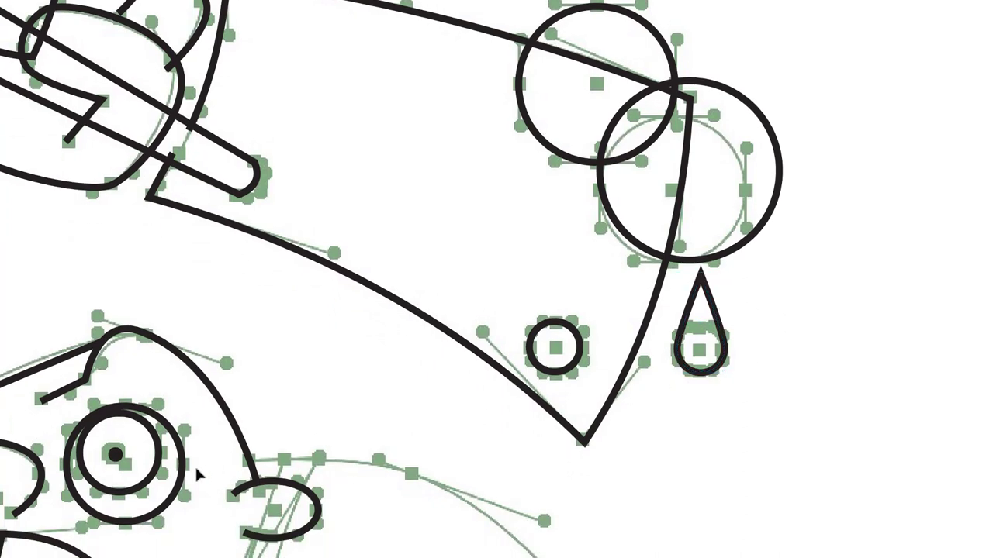
Save the drawing as Butcher Recording in the Illustrator Files folder, accepting the default Illustrator CC options.
{"action": "key", "text": "ctrl+0"}
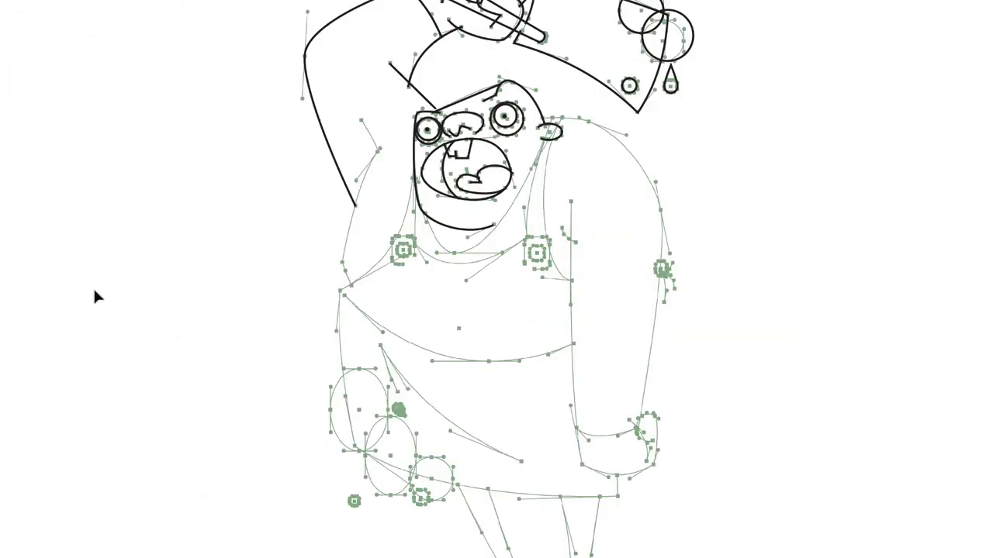
{"action": "left_click", "coordinate": [28, 7]}
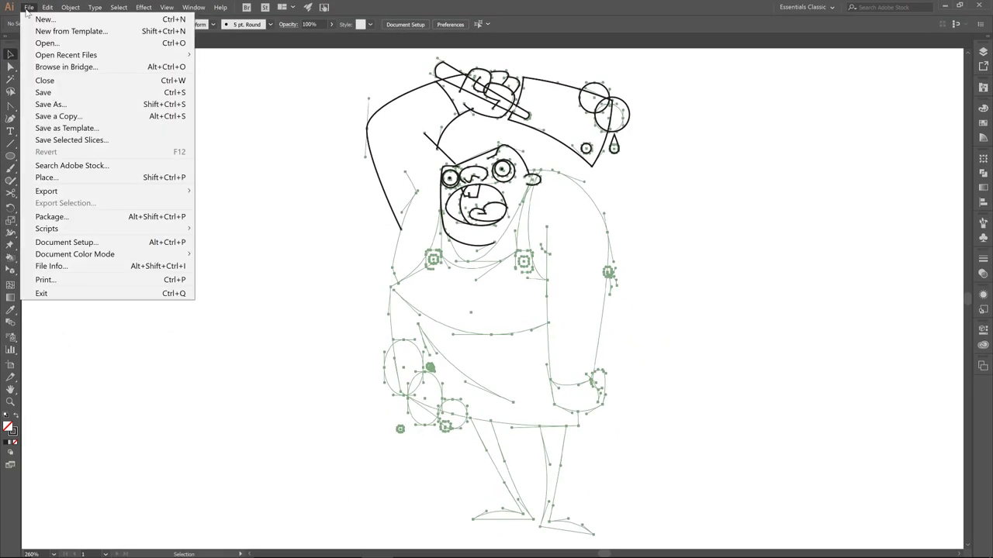
{"action": "left_click", "coordinate": [44, 93]}
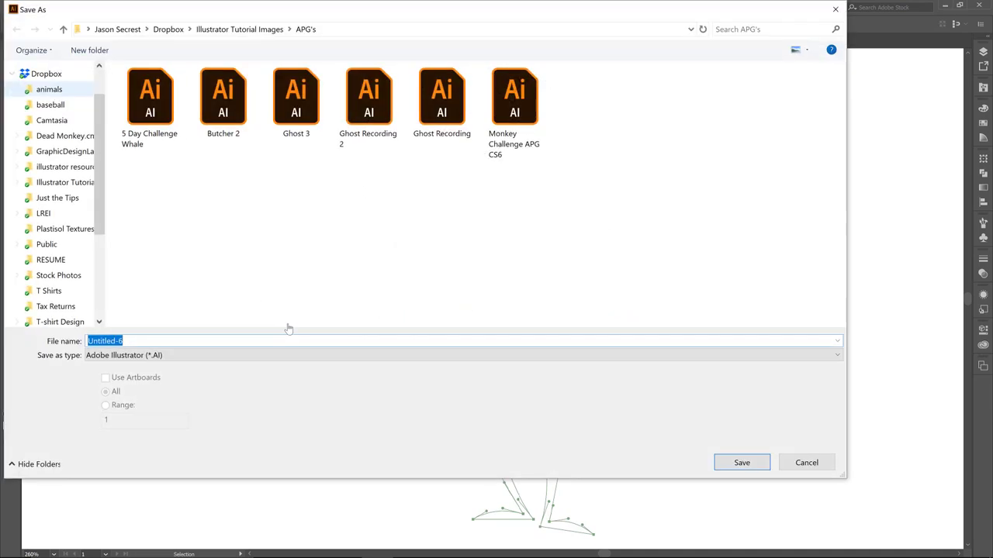
{"action": "left_click", "coordinate": [239, 29]}
{"action": "double_click", "coordinate": [155, 158]}
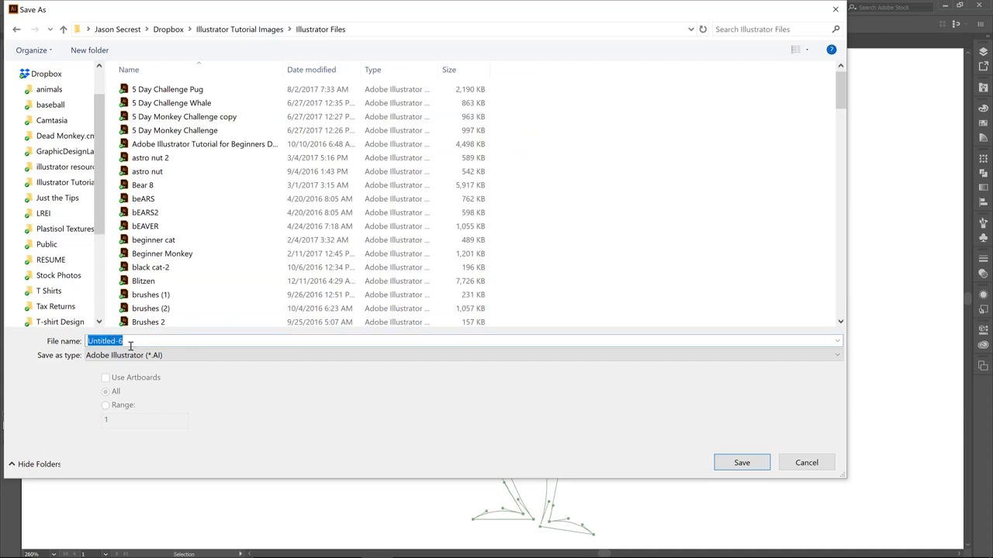
{"action": "type", "text": "Butcher Recording"}
{"action": "key", "text": "Return"}
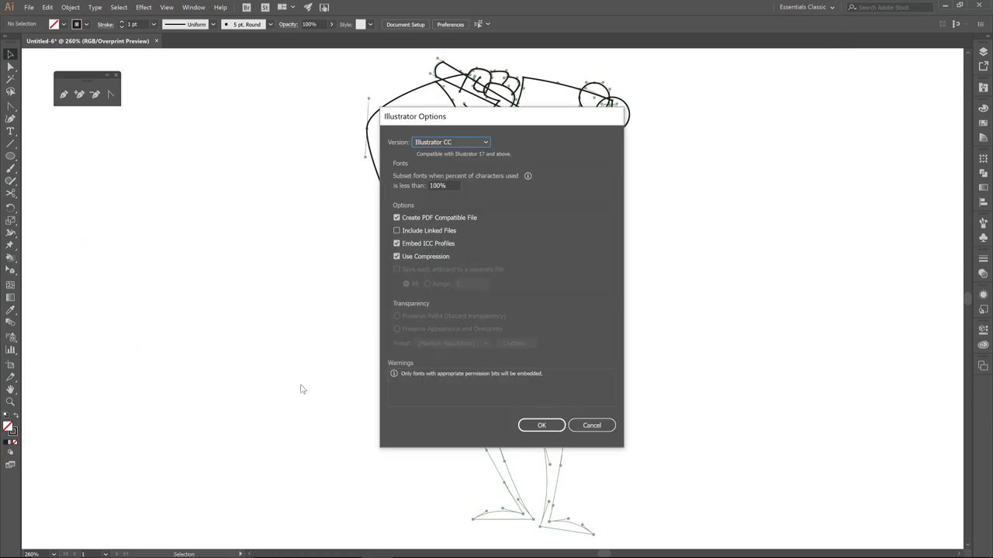
{"action": "key", "text": "Return"}
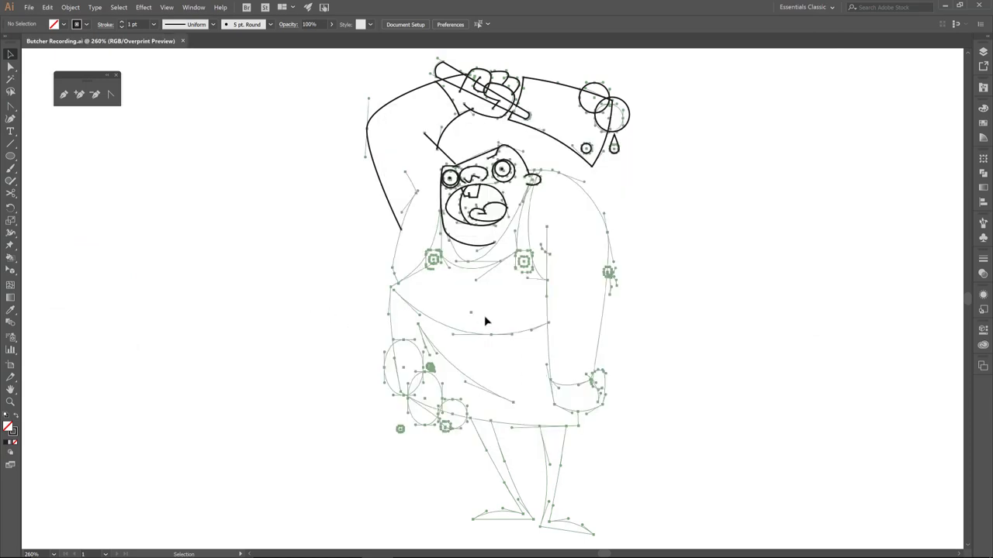
Trace the raised arm's inner line down to the torso with a four-point path, curving only the long segment below its second point.
{"action": "key", "text": "p"}
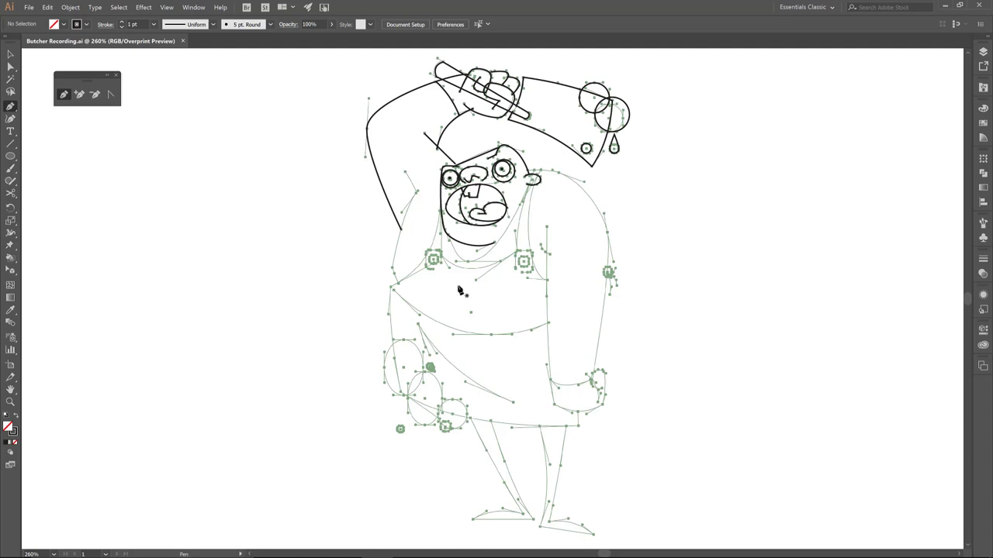
{"action": "left_click", "coordinate": [404, 170]}
{"action": "left_click", "coordinate": [417, 195]}
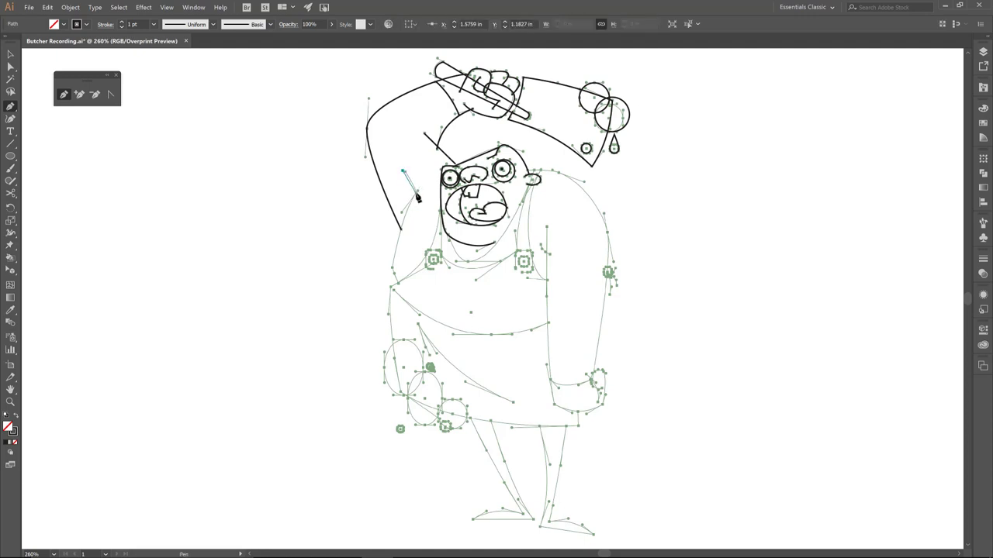
{"action": "left_click", "coordinate": [391, 268]}
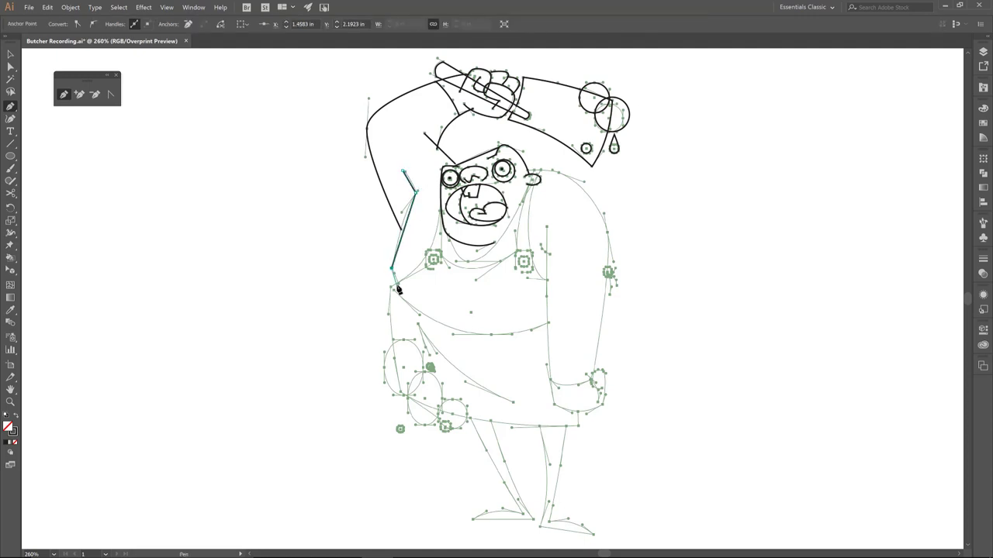
{"action": "left_click", "coordinate": [398, 286]}
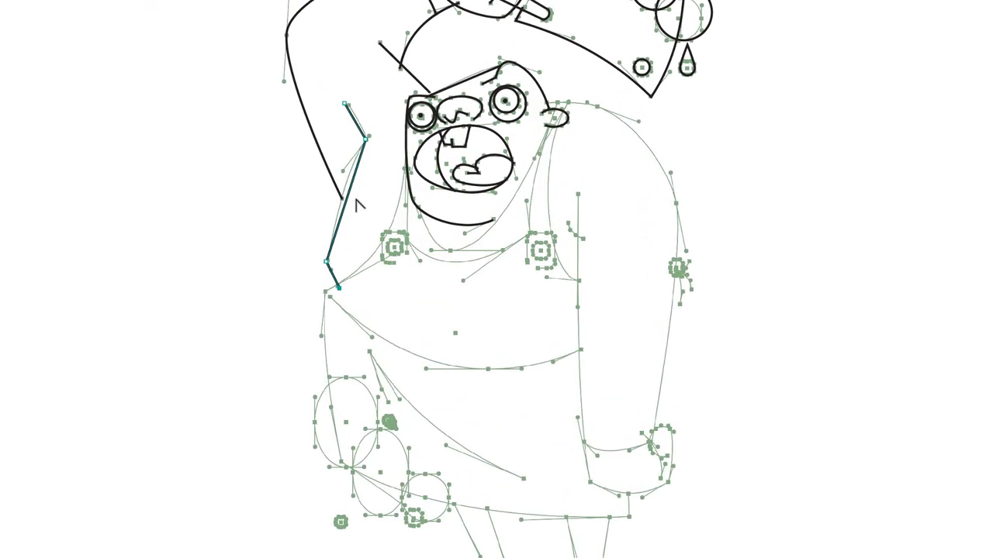
{"action": "left_click_drag", "start_coordinate": [365, 138], "coordinate": [342, 170]}
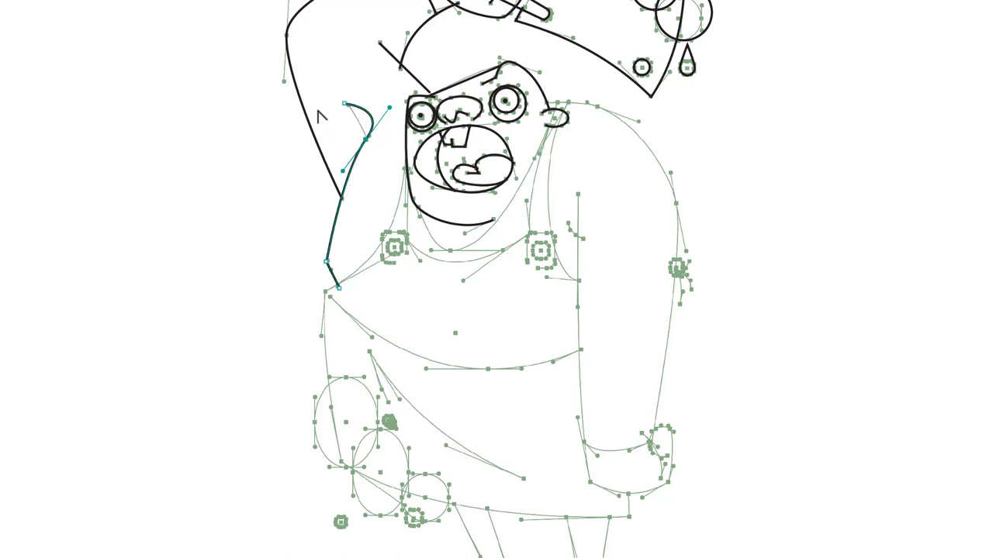
{"action": "left_click", "coordinate": [389, 107]}
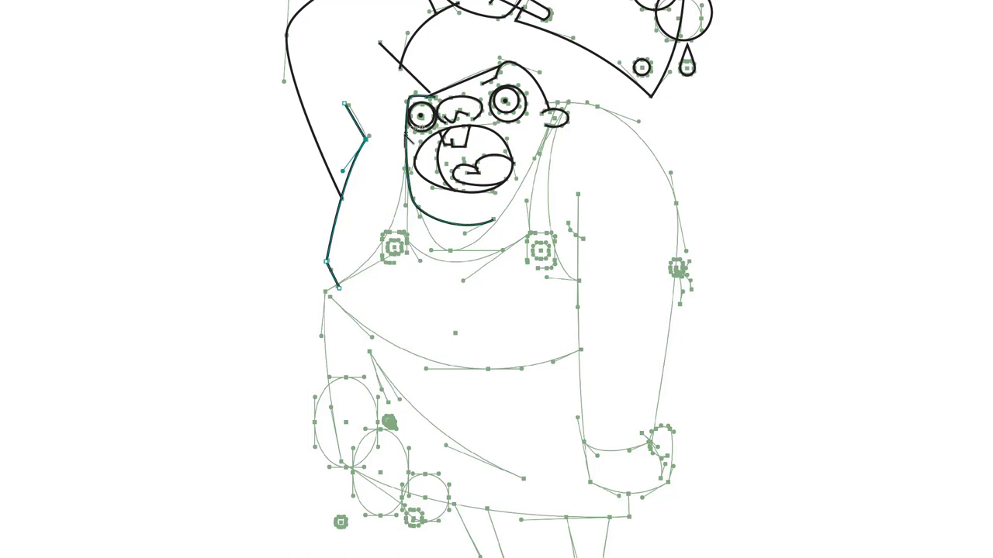
Draw a straight-segment path over the template from behind the ear across the shoulder, down the lowered arm's outer side and across the wrist.
{"action": "left_click", "coordinate": [560, 108]}
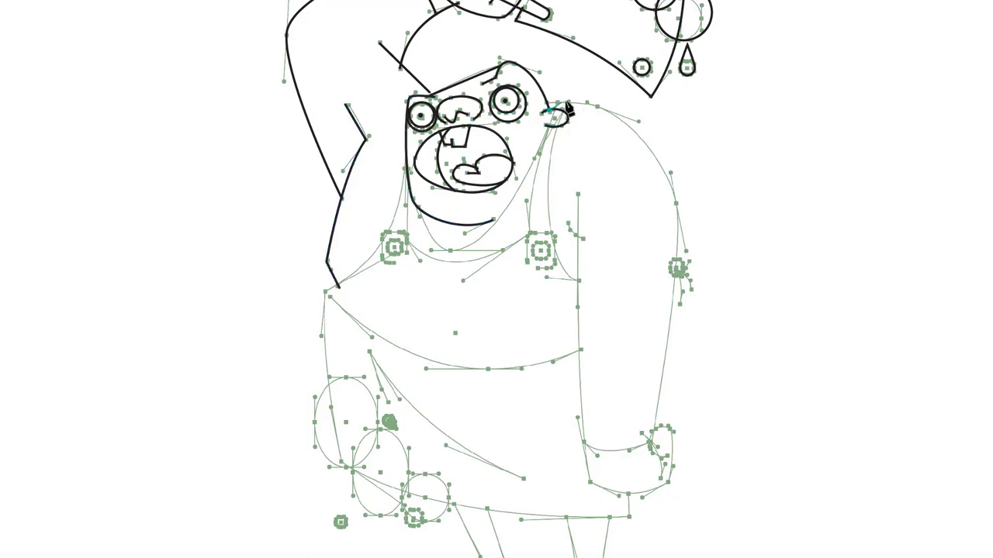
{"action": "key", "text": "ctrl+="}
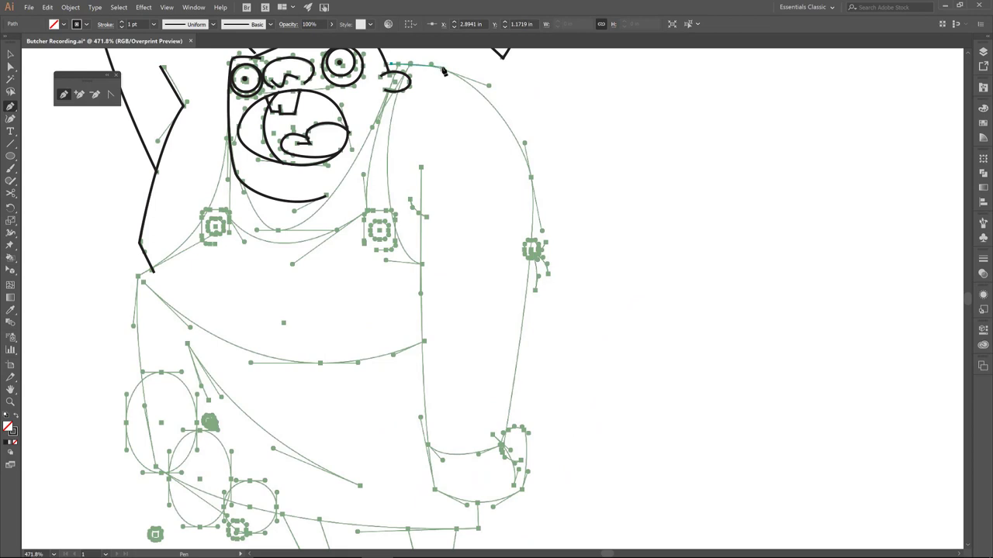
{"action": "left_click", "coordinate": [443, 69]}
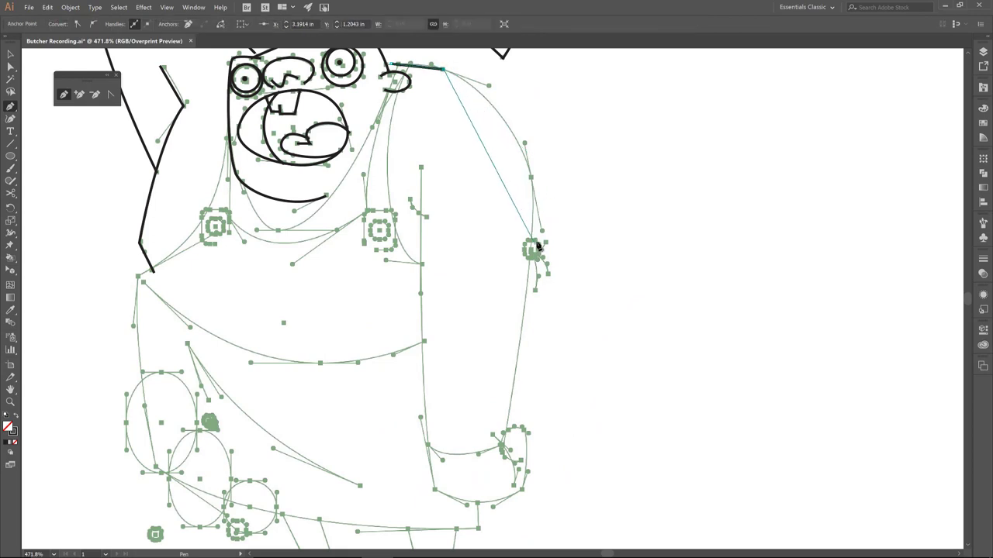
{"action": "left_click", "coordinate": [531, 176]}
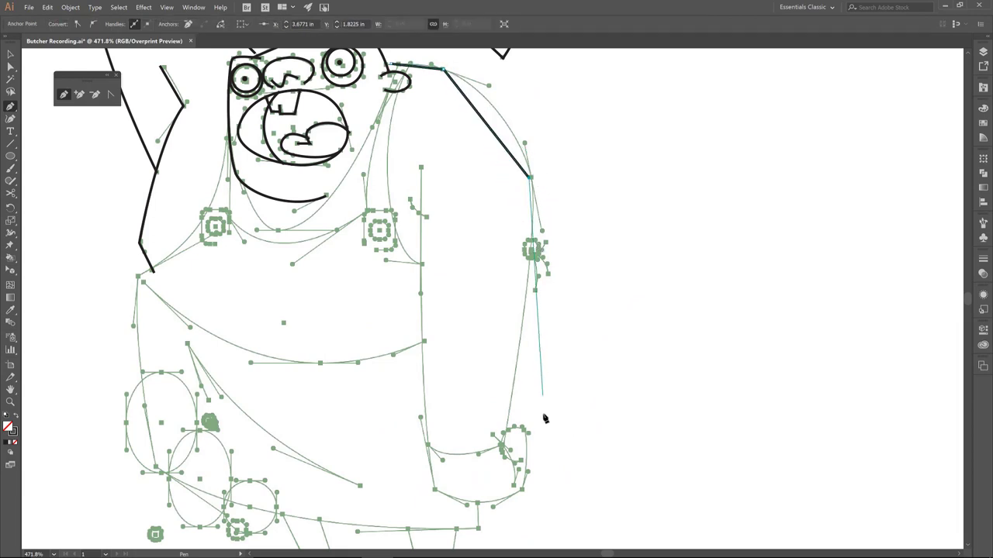
{"action": "left_click", "coordinate": [503, 446]}
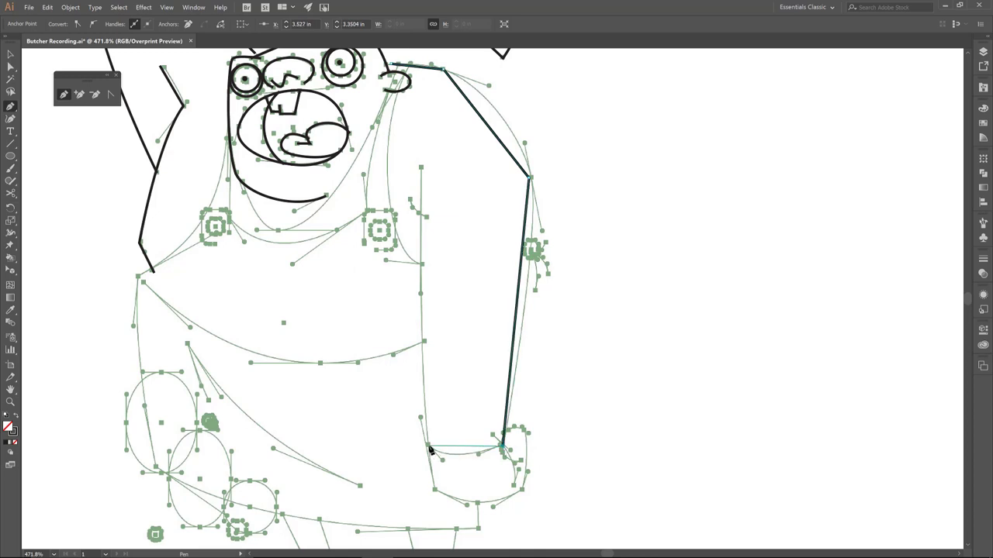
{"action": "left_click", "coordinate": [429, 448]}
Curve the shoulder and outer side of the lowered arm to the template, adjusting the upper shoulder point's handles.
{"action": "key", "text": "shift+c"}
{"action": "left_click_drag", "start_coordinate": [531, 178], "coordinate": [545, 238]}
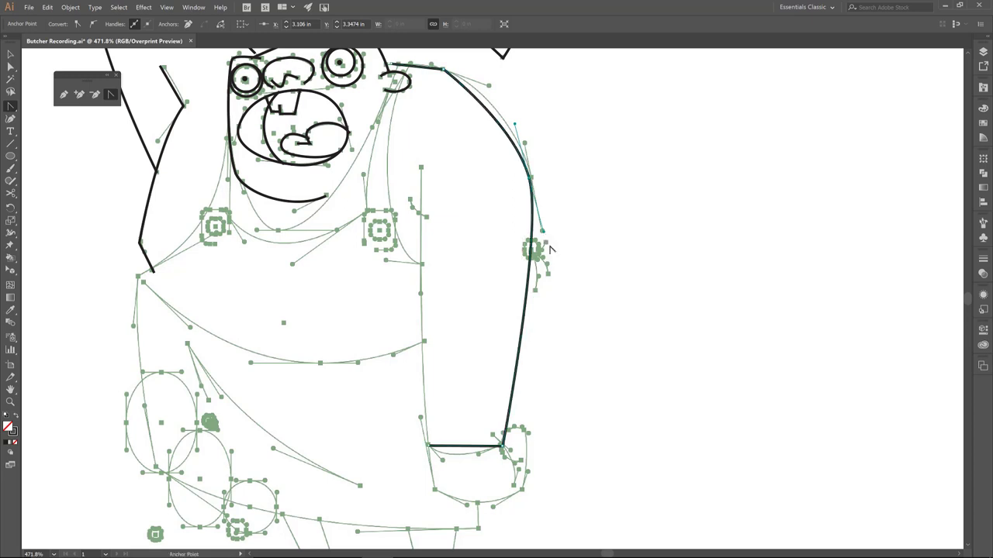
{"action": "left_click_drag", "start_coordinate": [445, 69], "coordinate": [490, 90]}
{"action": "key", "text": "a"}
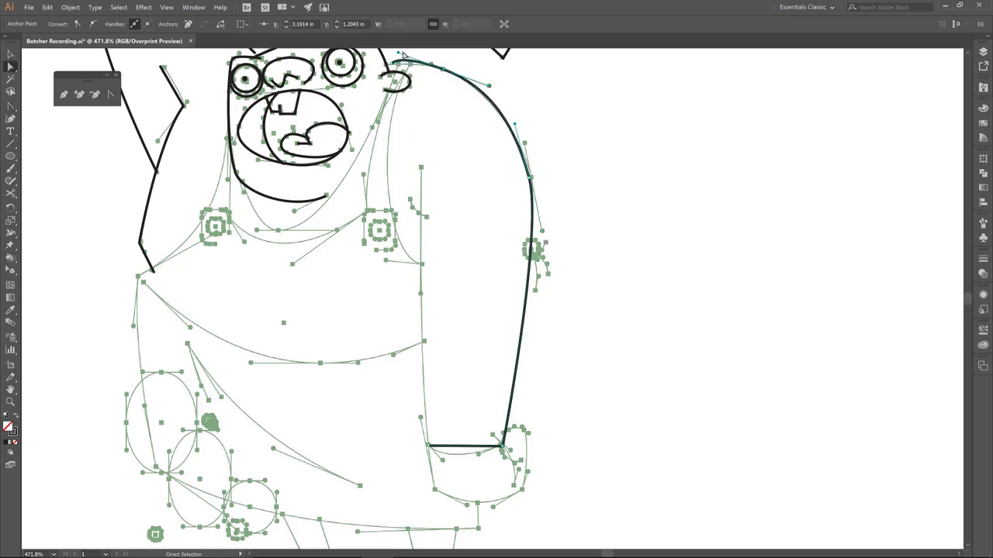
{"action": "left_click_drag", "start_coordinate": [398, 56], "coordinate": [431, 137]}
{"action": "left_click_drag", "start_coordinate": [488, 159], "coordinate": [490, 161]}
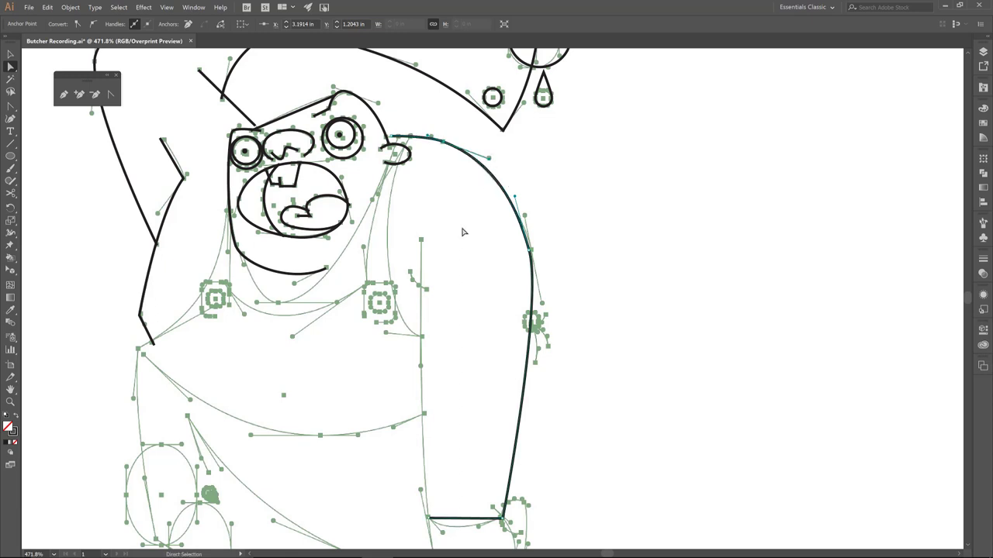
Bend the lowered arm's wrist line downward to match the template curve.
{"action": "key", "text": "space"}
{"action": "scroll", "coordinate": [468, 388], "scroll_direction": "down", "scroll_amount": 2}
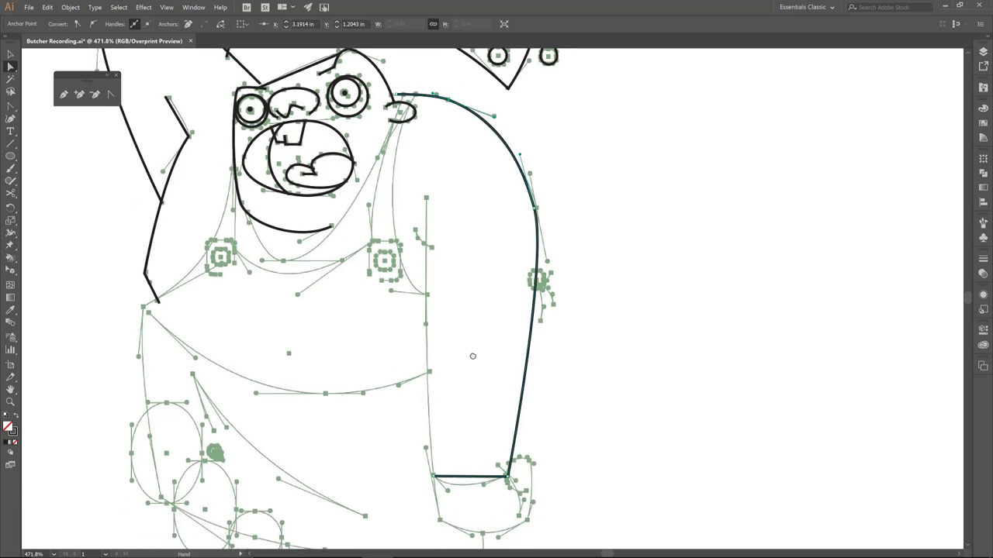
{"action": "key", "text": "shift+c"}
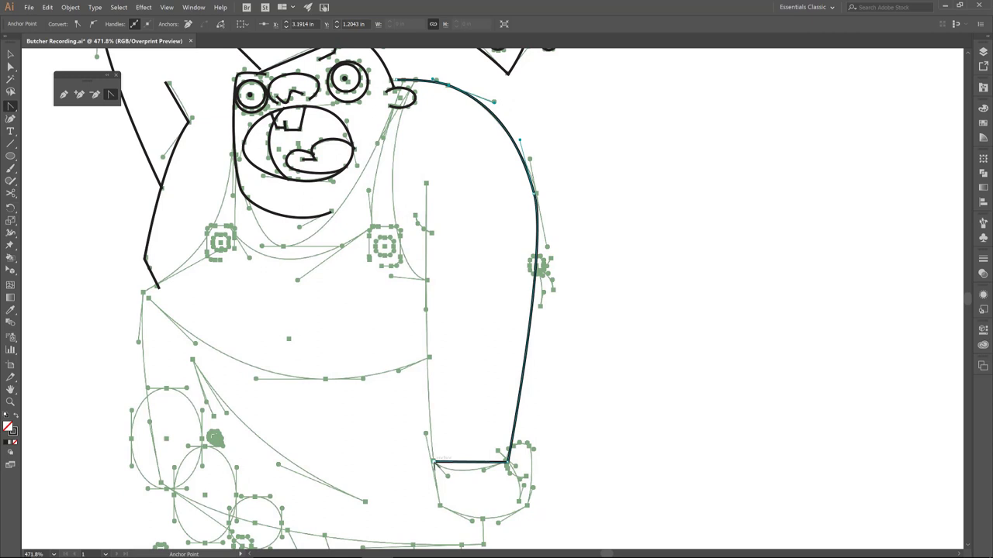
{"action": "left_click_drag", "start_coordinate": [433, 462], "coordinate": [419, 449]}
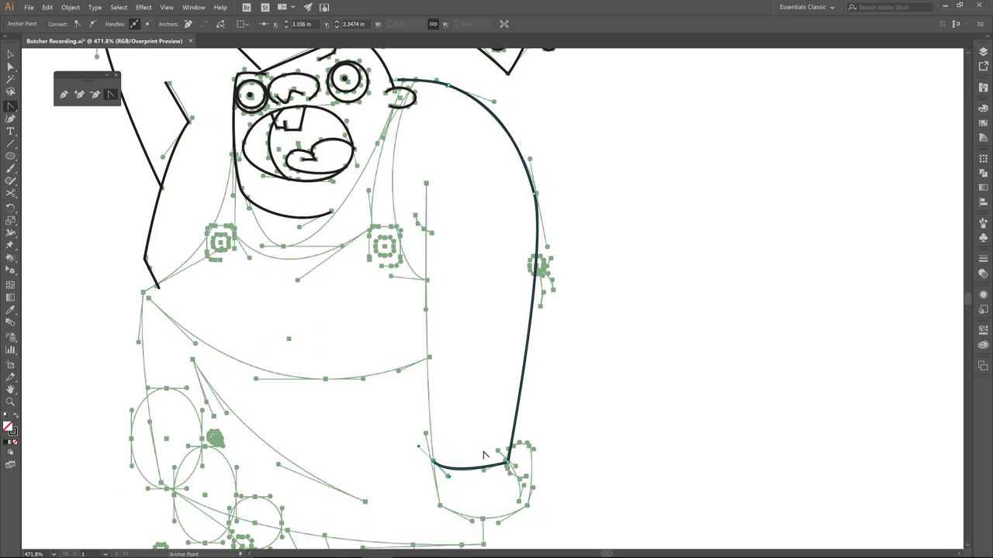
{"action": "key", "text": "a"}
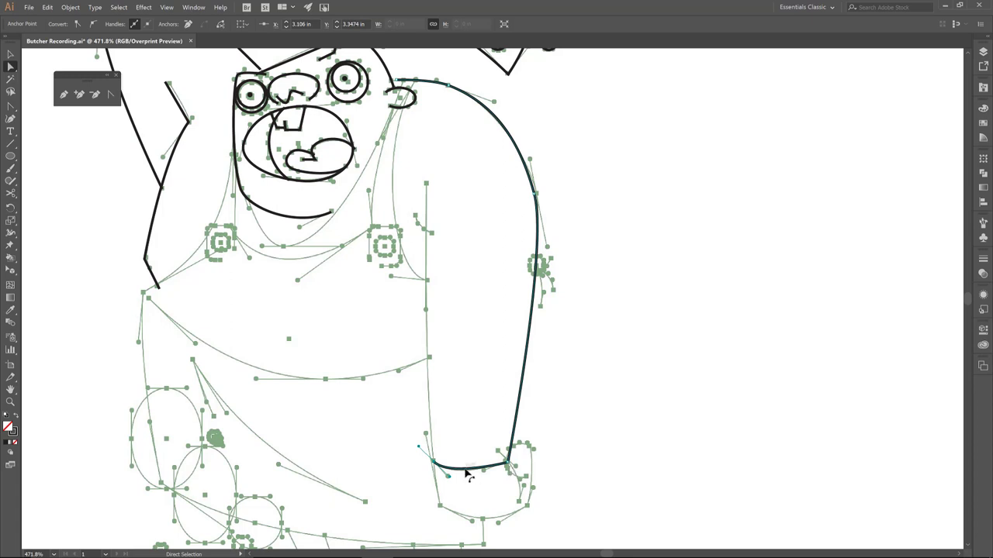
Draw a seven-point straight-segment path down the lowered arm's inner side, across the hand's bottom and around the thumb, following the template anchors.
{"action": "key", "text": "p"}
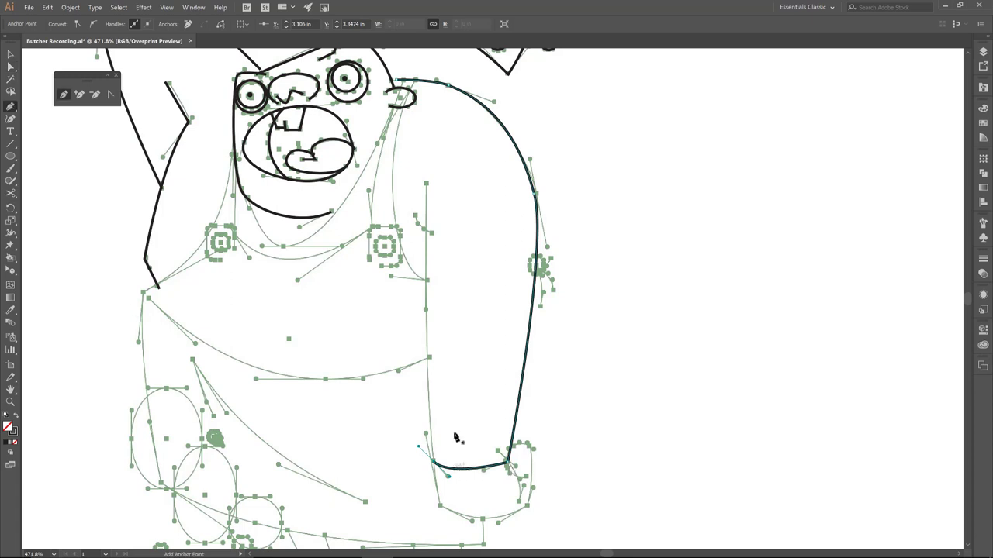
{"action": "left_click", "coordinate": [425, 183]}
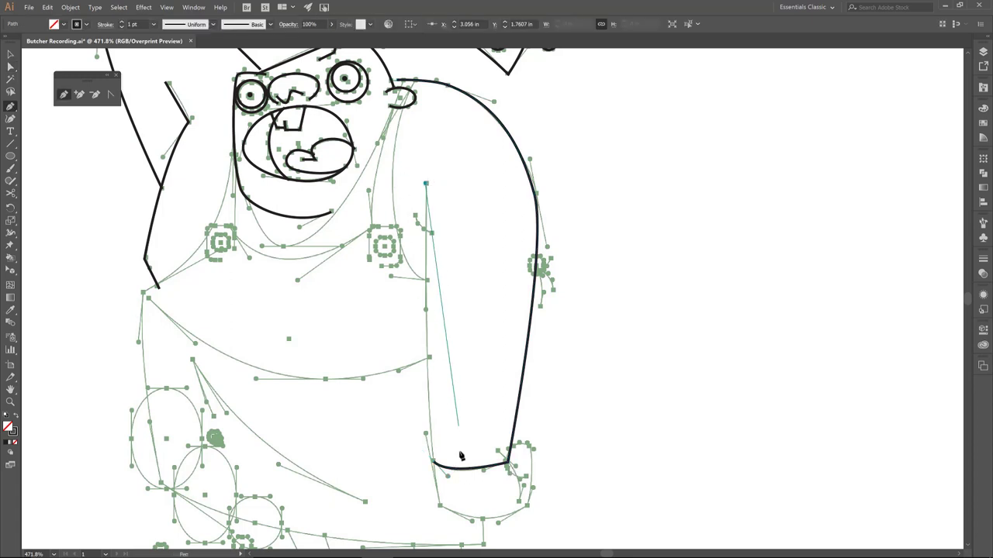
{"action": "left_click", "coordinate": [438, 508]}
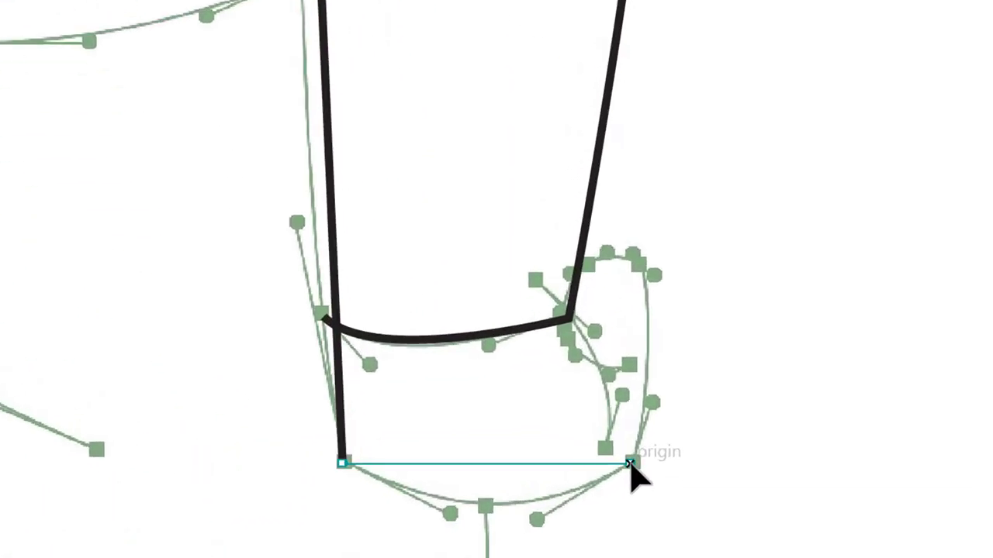
{"action": "left_click", "coordinate": [537, 503]}
{"action": "left_click", "coordinate": [672, 220]}
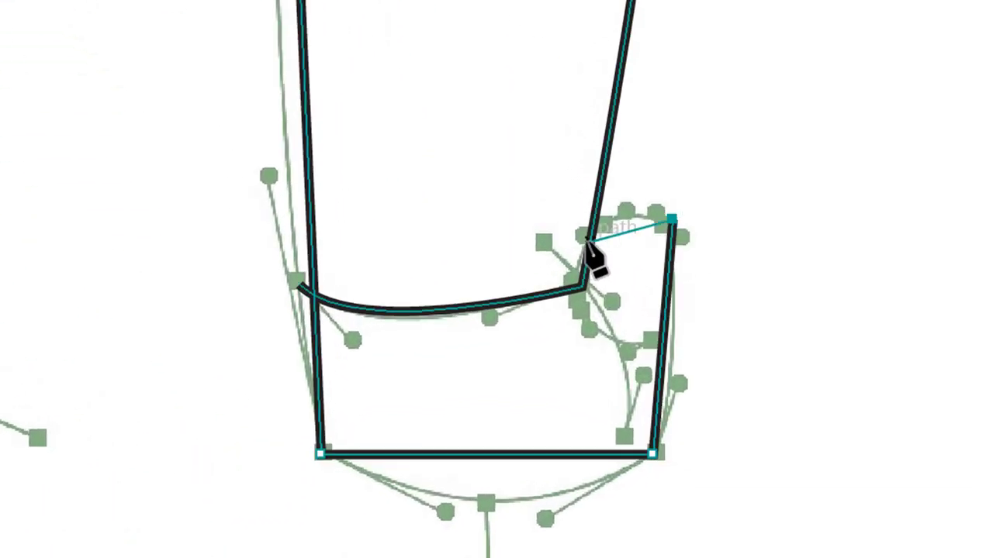
{"action": "left_click", "coordinate": [572, 241]}
{"action": "left_click", "coordinate": [581, 324]}
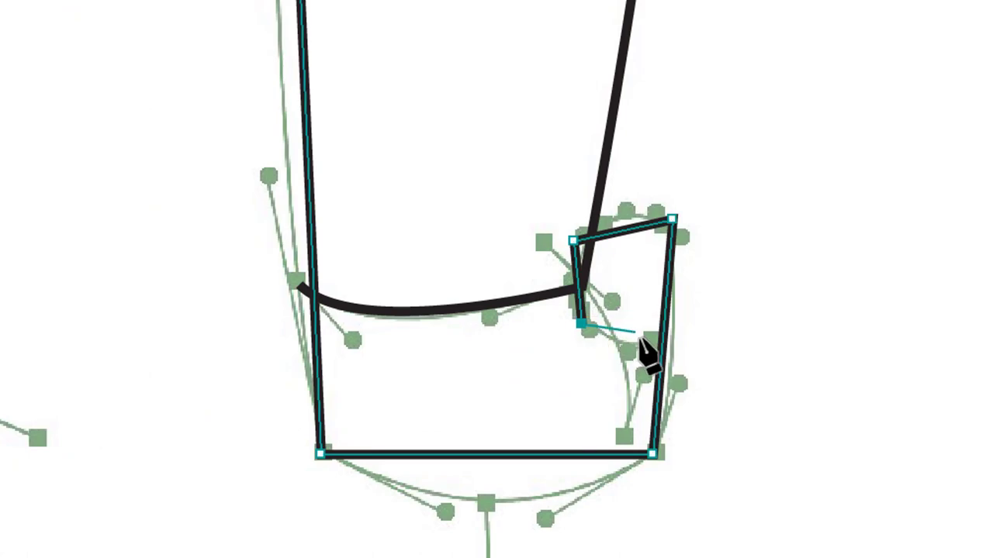
{"action": "left_click", "coordinate": [638, 345]}
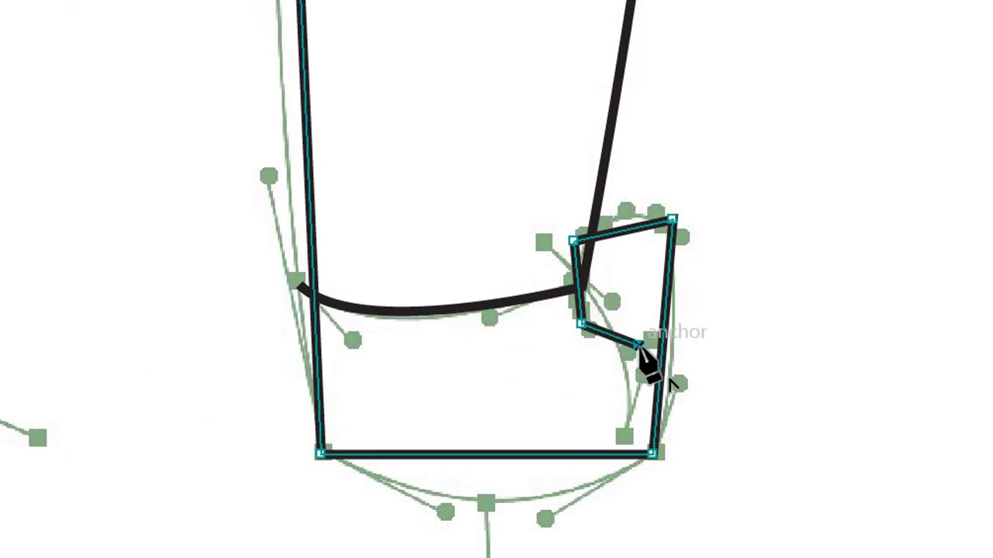
Curve the lowered hand's bottom edge and outer side to the template, breaking the outer corner's handles to keep it a corner.
{"action": "key", "text": "z"}
{"action": "left_click_drag", "start_coordinate": [129, 171], "coordinate": [803, 546]}
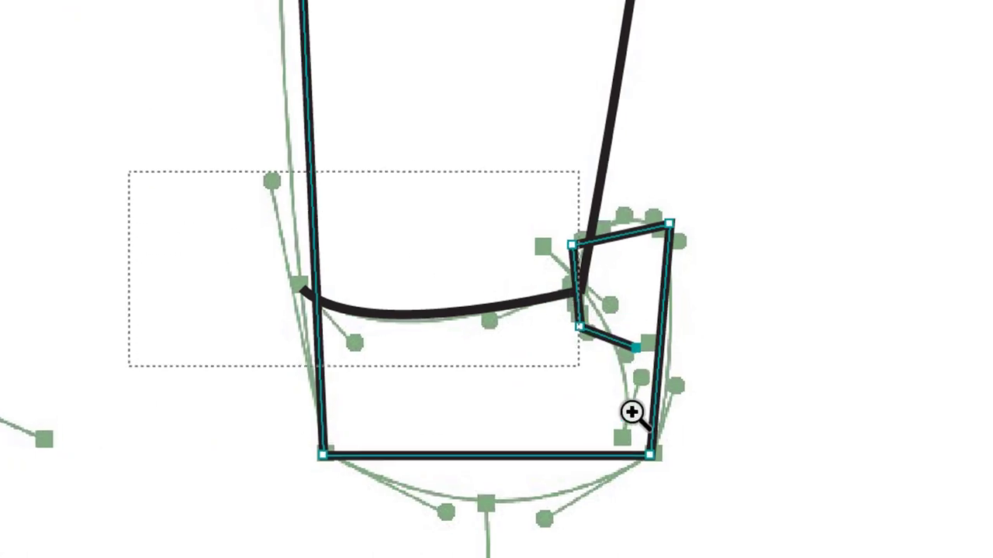
{"action": "key", "text": "shift+c"}
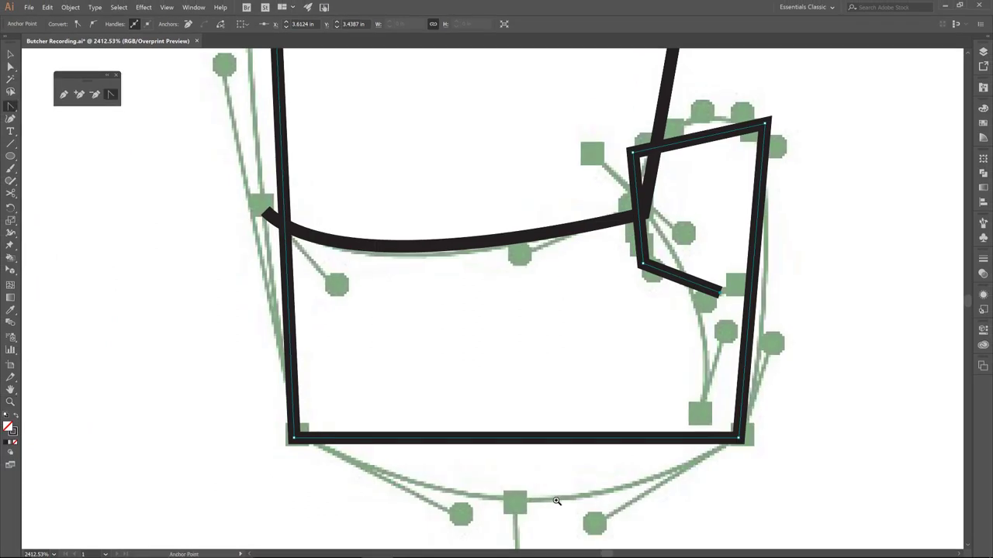
{"action": "left_click_drag", "start_coordinate": [294, 436], "coordinate": [460, 514]}
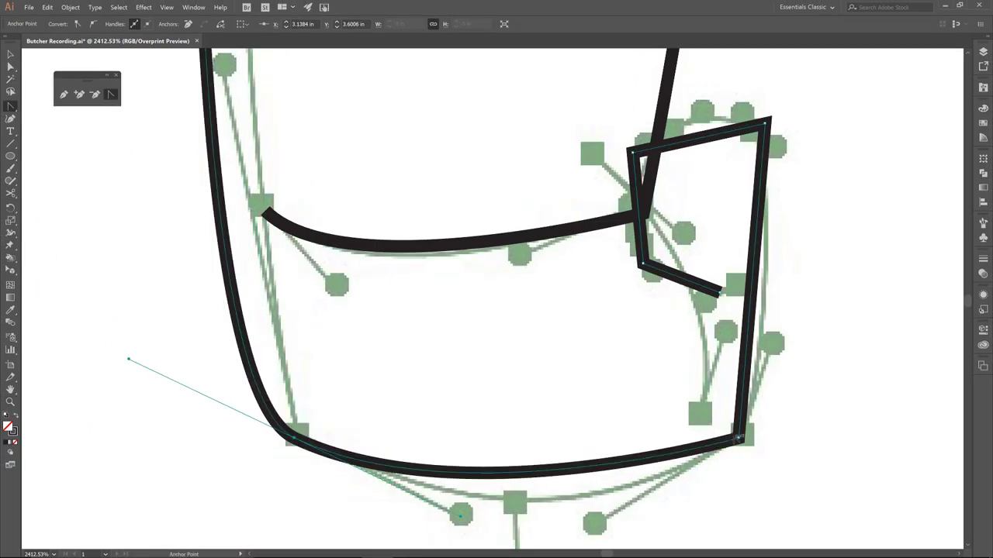
{"action": "left_click_drag", "start_coordinate": [738, 439], "coordinate": [774, 349]}
{"action": "scroll", "coordinate": [780, 452], "scroll_direction": "down", "scroll_amount": 3}
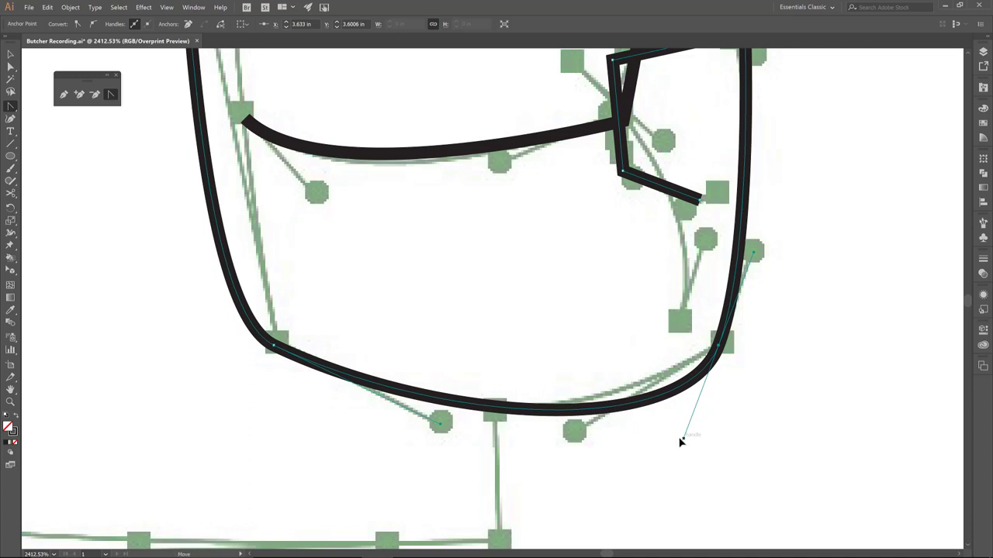
{"action": "mouse_move", "coordinate": [679, 441]}
{"action": "left_mouse_down"}
{"action": "mouse_move", "coordinate": [587, 427]}
{"action": "mouse_move", "coordinate": [574, 441]}
{"action": "left_mouse_up"}
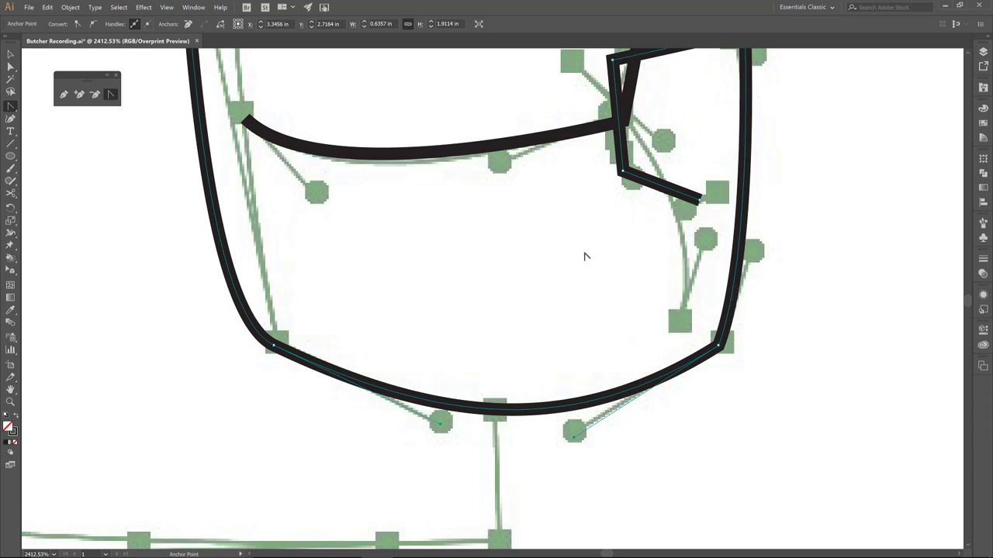
Redirect the upward handle at the hand's inner bottom corner so the lowered arm's inner side matches the template.
{"action": "left_click_drag", "start_coordinate": [578, 246], "coordinate": [678, 323]}
{"action": "key", "text": "a"}
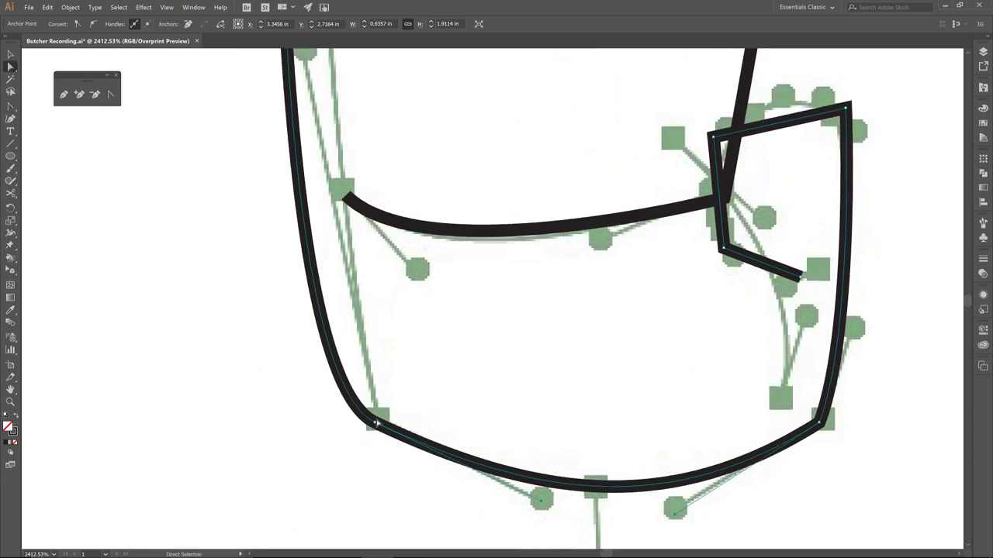
{"action": "left_click", "coordinate": [374, 426]}
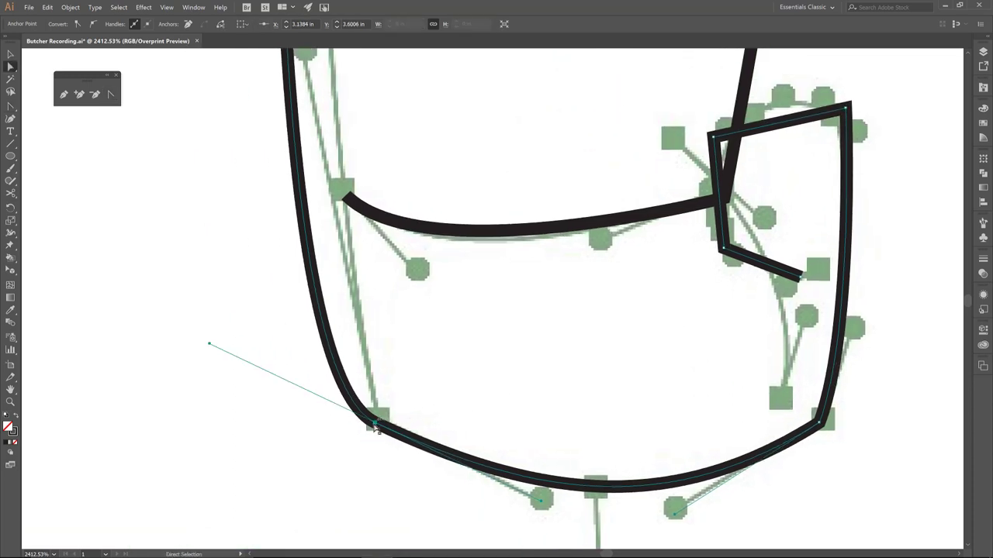
{"action": "left_click_drag", "start_coordinate": [265, 345], "coordinate": [279, 363]}
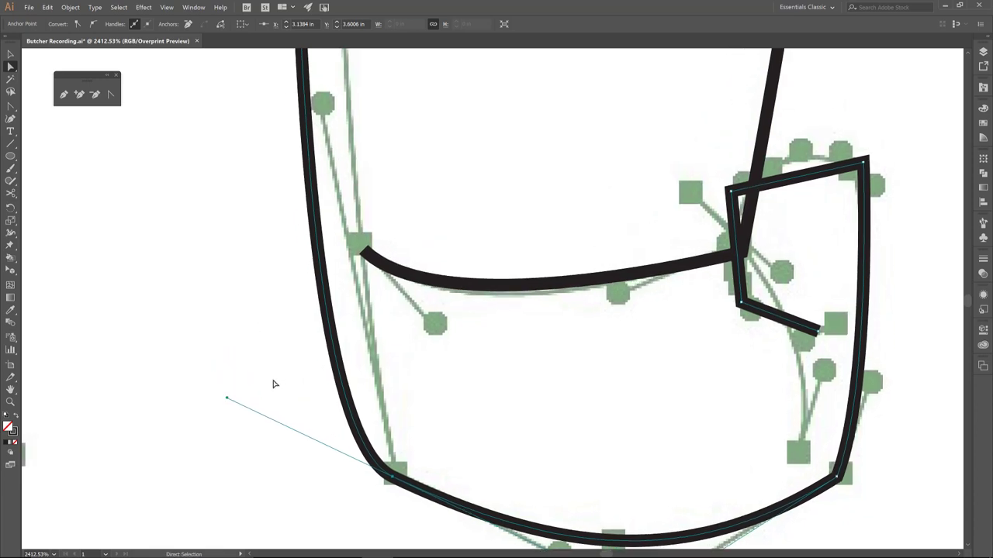
{"action": "key", "text": "shift+c"}
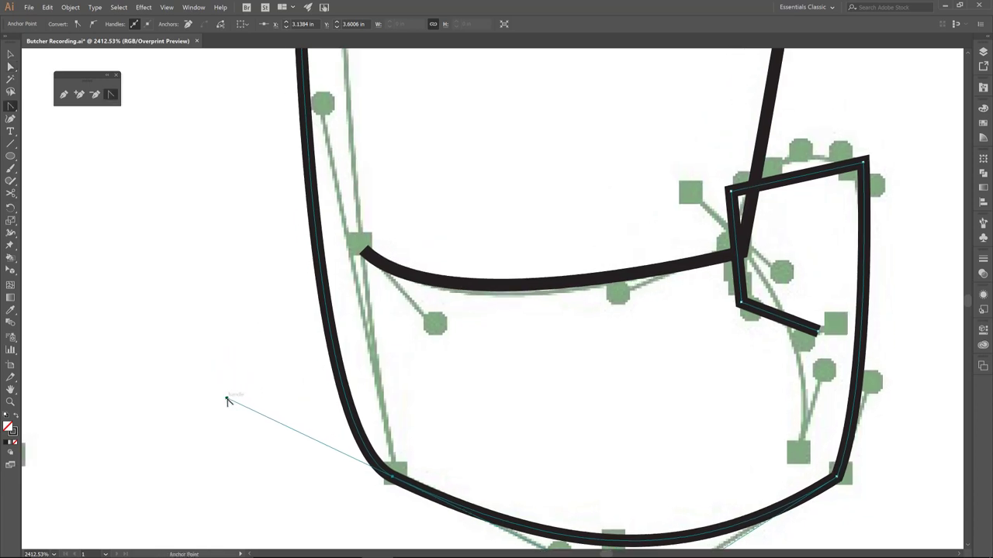
{"action": "left_click_drag", "start_coordinate": [227, 401], "coordinate": [317, 111]}
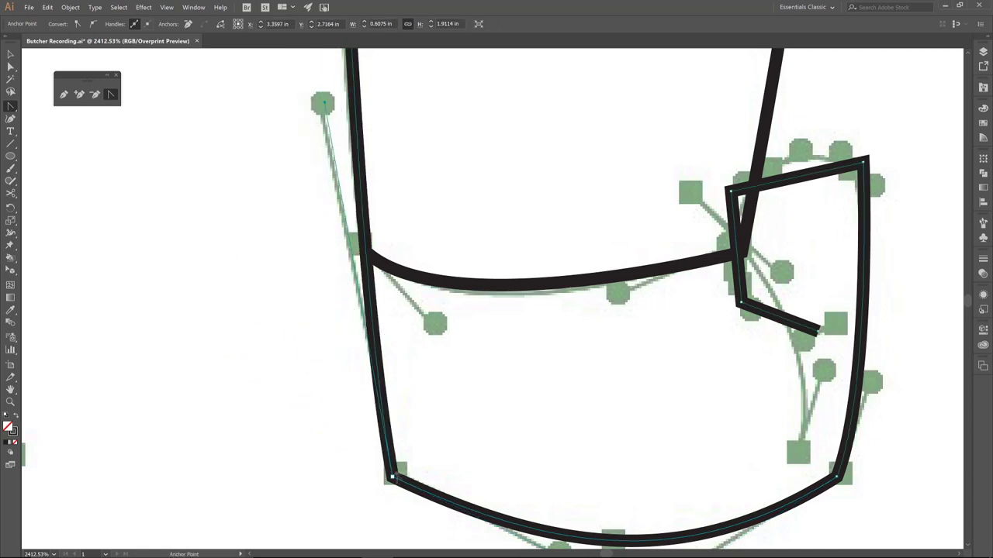
Draw a two-point crease line across the base of the lowered hand's thumb and bend it outward to match the template.
{"action": "left_click_drag", "start_coordinate": [470, 474], "coordinate": [261, 434]}
{"action": "key", "text": "p"}
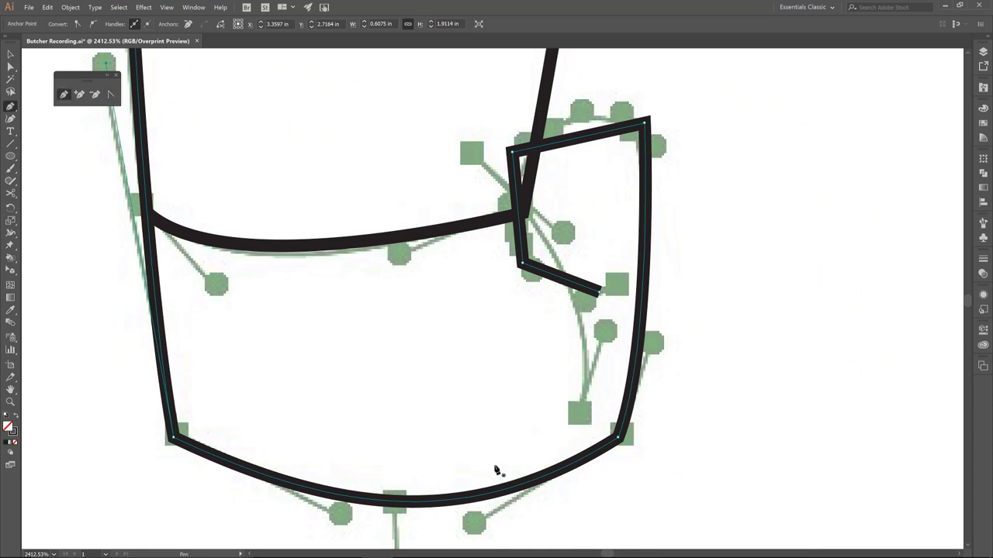
{"action": "left_click", "coordinate": [578, 415]}
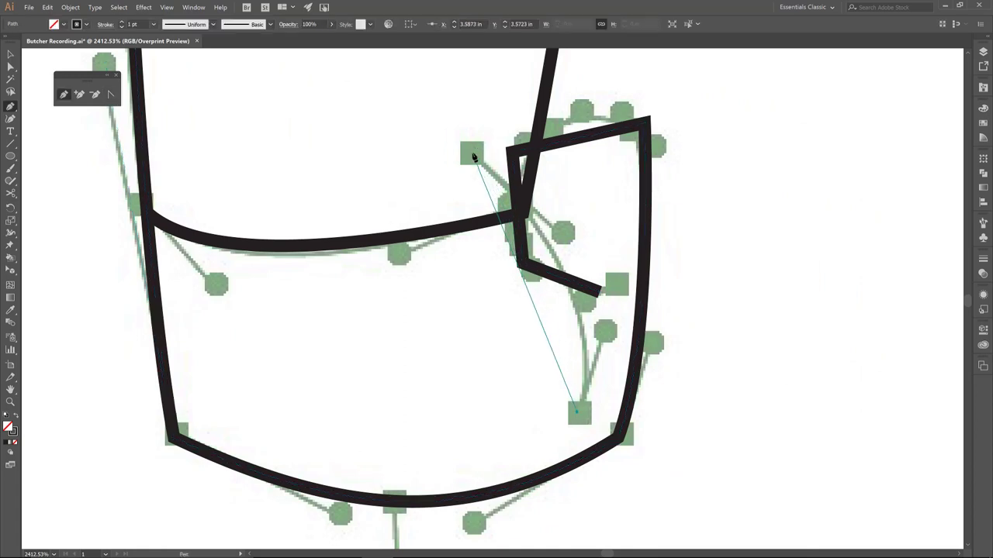
{"action": "left_click", "coordinate": [472, 154]}
{"action": "key", "text": "shift+c"}
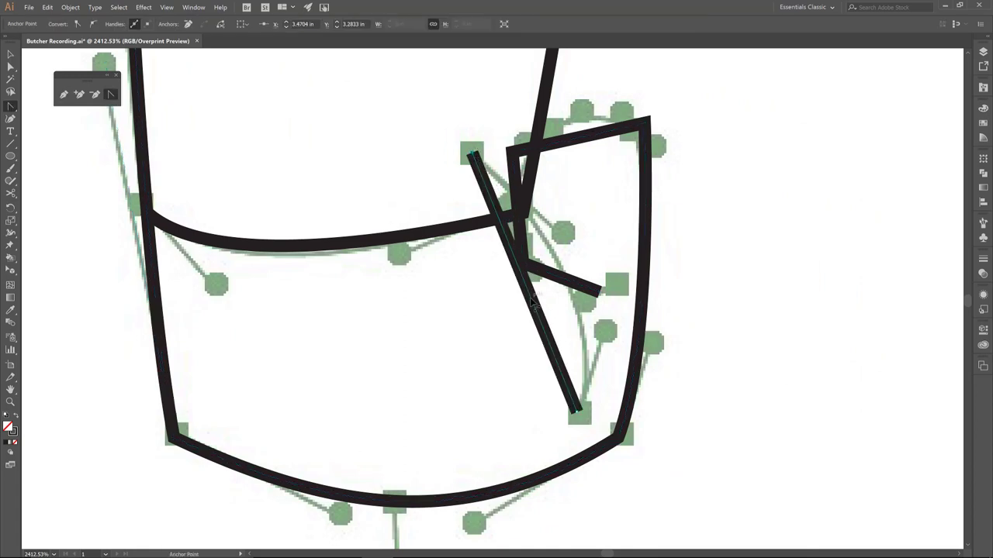
{"action": "mouse_move", "coordinate": [534, 305]}
{"action": "left_mouse_down"}
{"action": "mouse_move", "coordinate": [581, 291]}
{"action": "mouse_move", "coordinate": [574, 299]}
{"action": "left_mouse_up"}
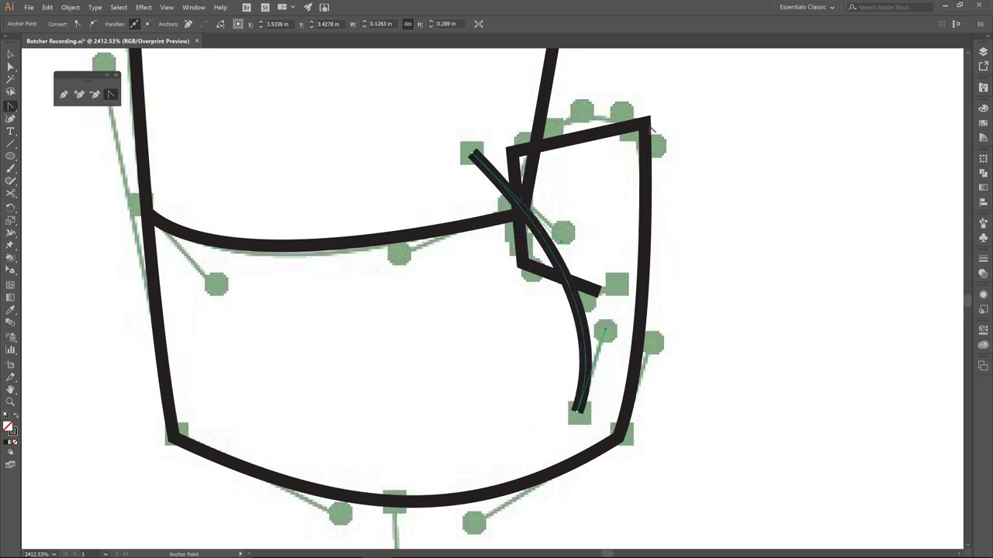
Round the thumb's tip, inner side and lower end to the template, and move the path's end point outward.
{"action": "left_click", "coordinate": [644, 155]}
{"action": "left_click_drag", "start_coordinate": [658, 141], "coordinate": [623, 106]}
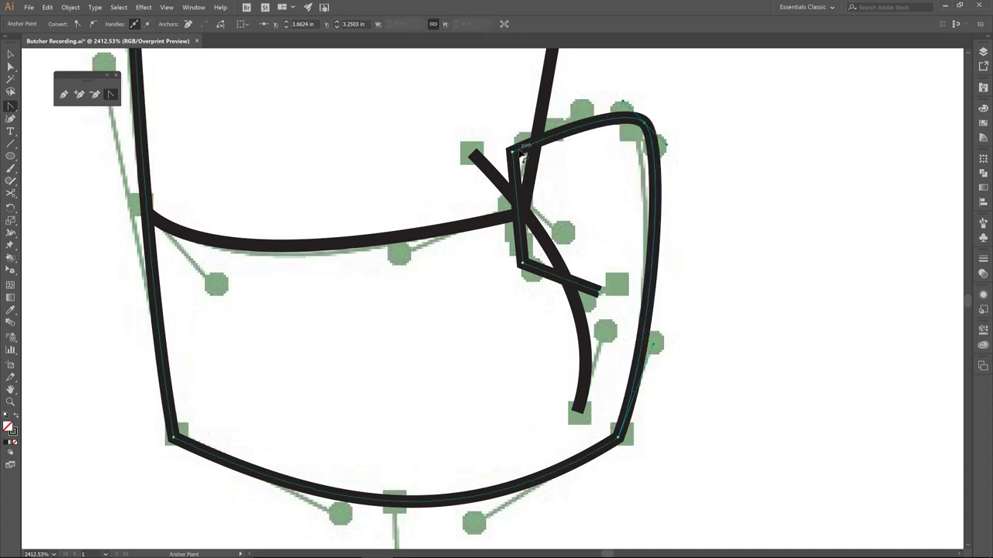
{"action": "left_click_drag", "start_coordinate": [511, 152], "coordinate": [487, 192]}
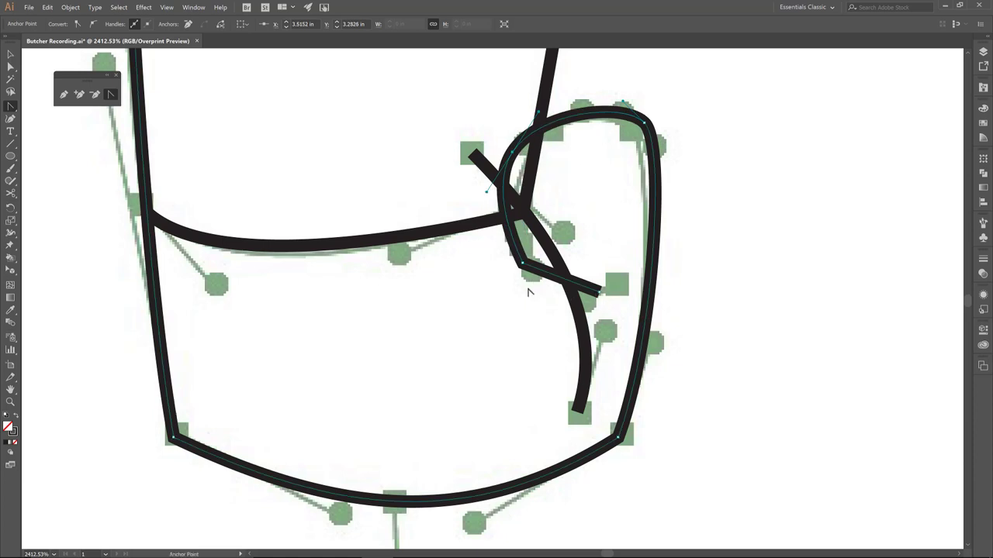
{"action": "left_click_drag", "start_coordinate": [601, 294], "coordinate": [628, 270]}
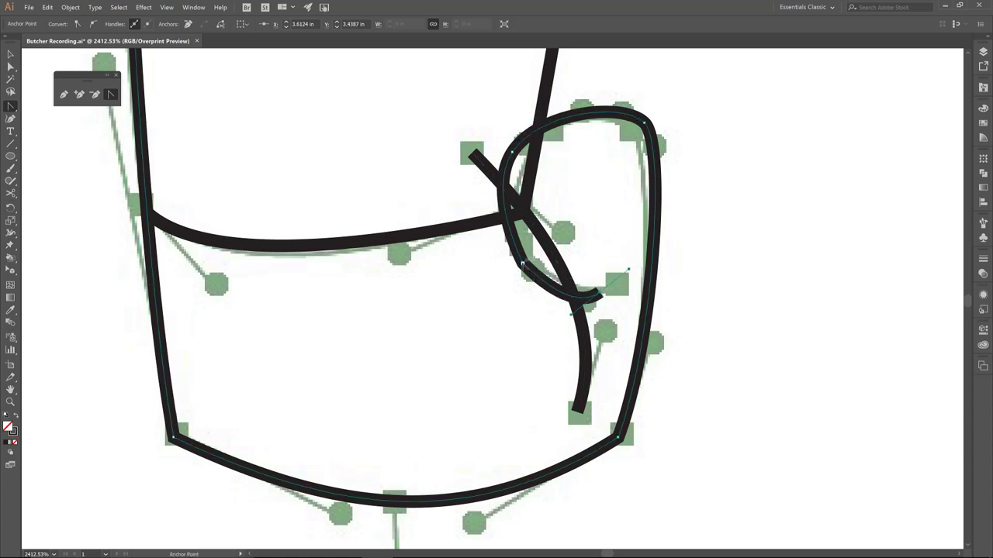
{"action": "left_click_drag", "start_coordinate": [523, 263], "coordinate": [534, 273]}
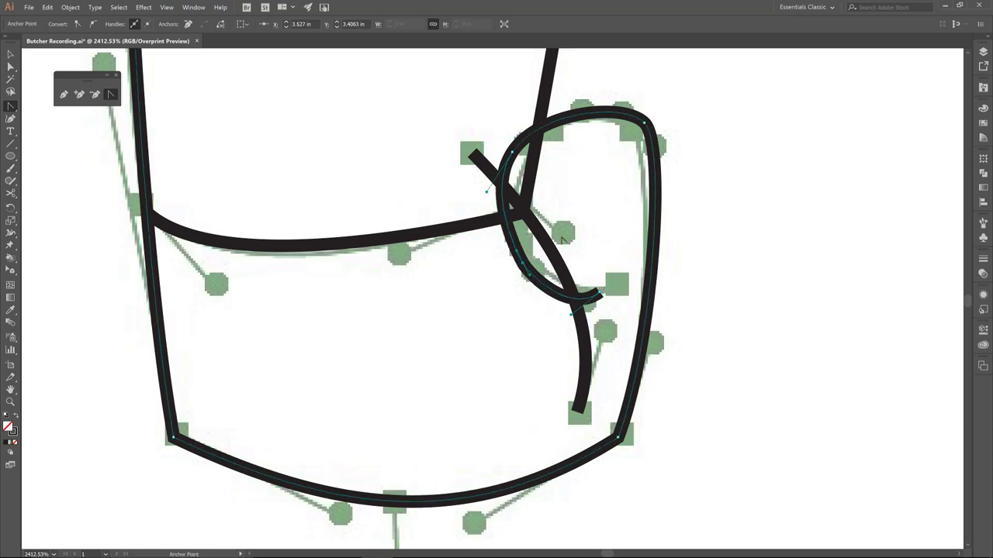
{"action": "key", "text": "a"}
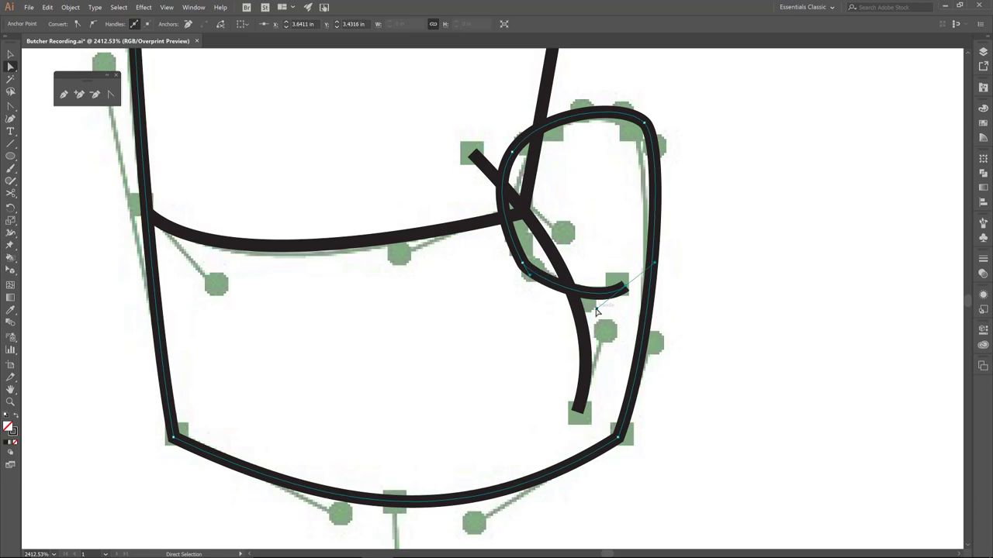
Draw a five-point straight-segment path over the left leg and foot template, starting and ending at the apron hem.
{"action": "key", "text": "ctrl+0"}
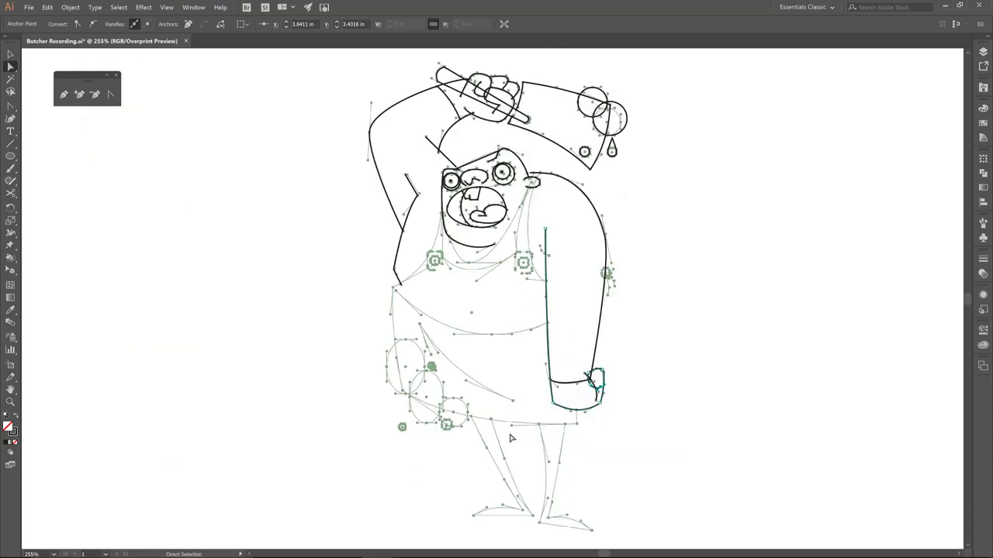
{"action": "key", "text": "p"}
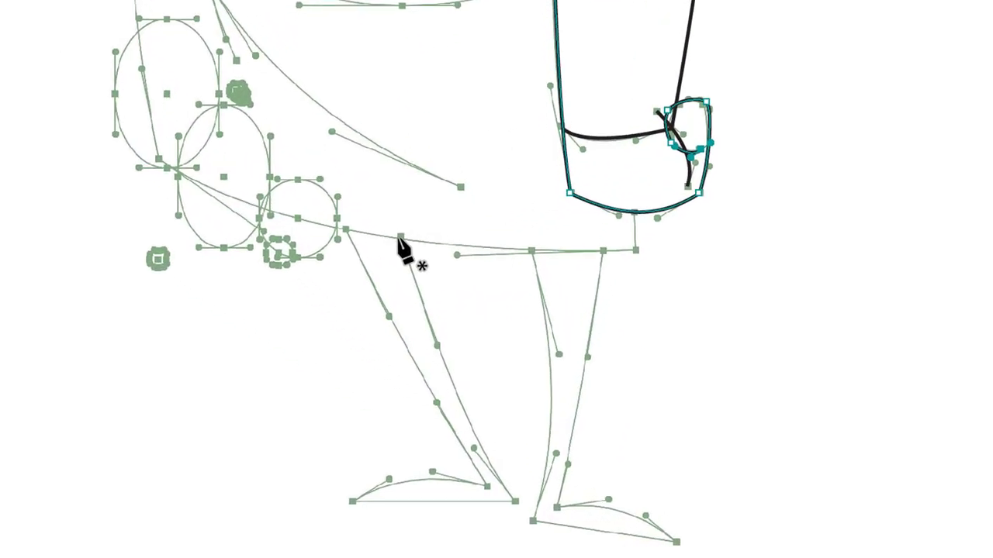
{"action": "left_click", "coordinate": [489, 419]}
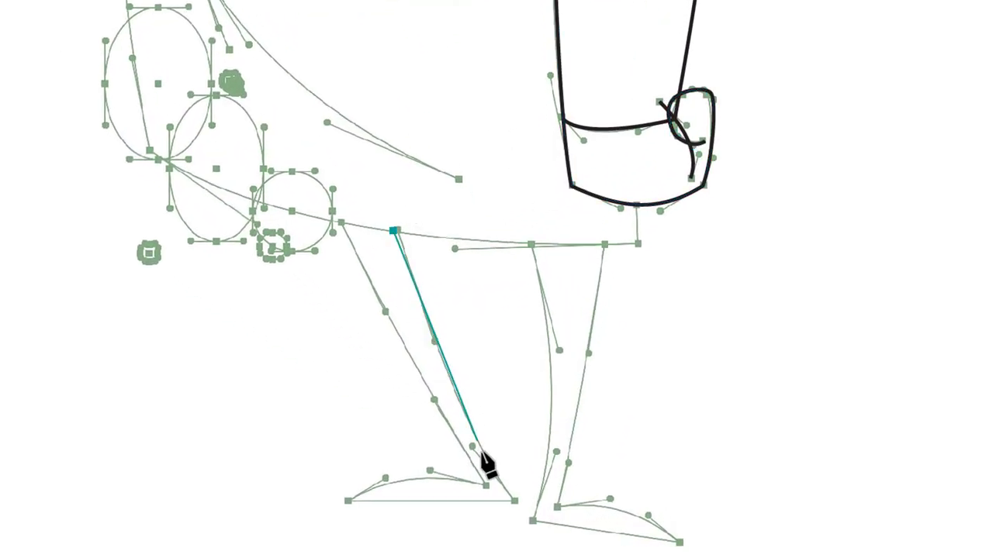
{"action": "left_click", "coordinate": [511, 502]}
{"action": "left_click_drag", "start_coordinate": [342, 501], "coordinate": [467, 479]}
{"action": "left_click", "coordinate": [485, 483]}
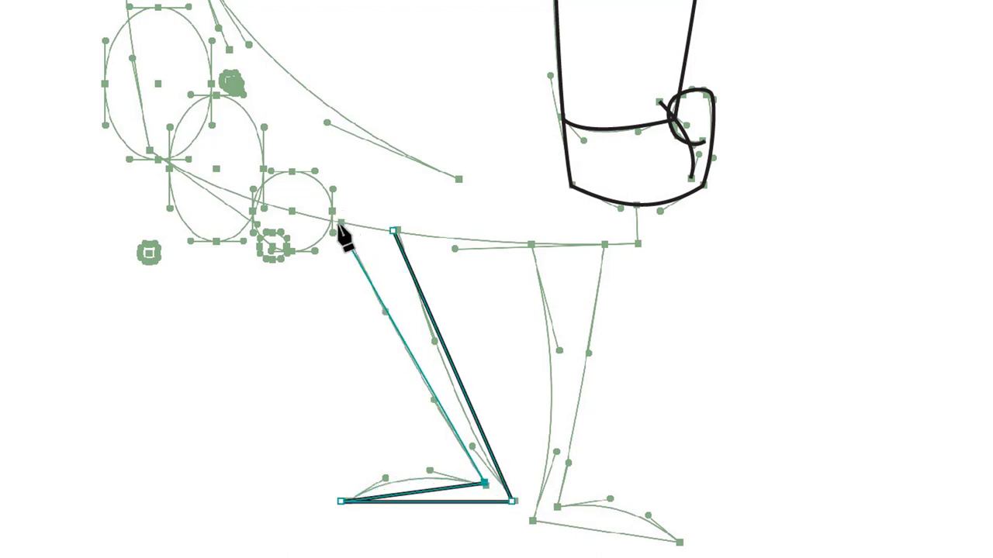
{"action": "left_click", "coordinate": [338, 225]}
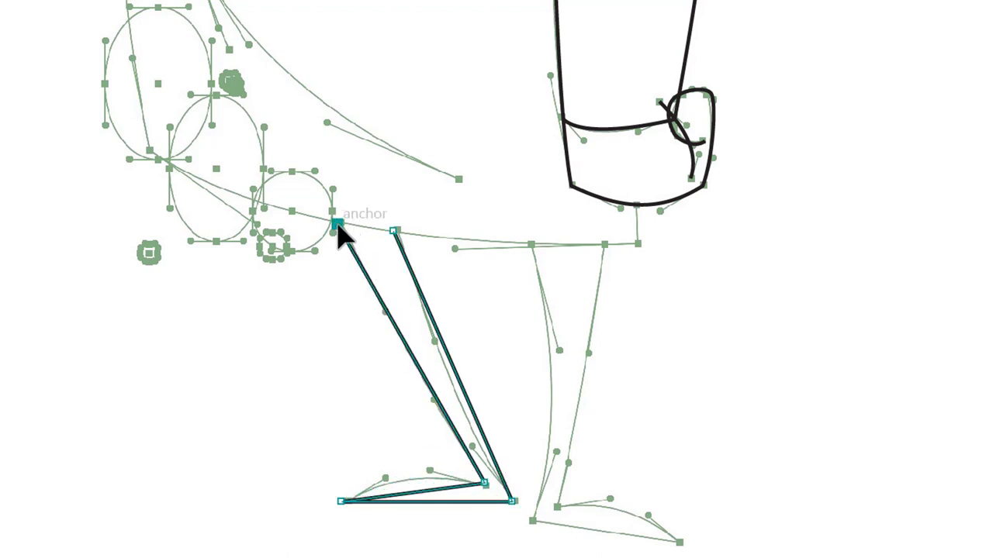
Draw a five-point straight-segment path over the right leg and foot template, starting and ending at the apron hem.
{"action": "left_click", "coordinate": [530, 243]}
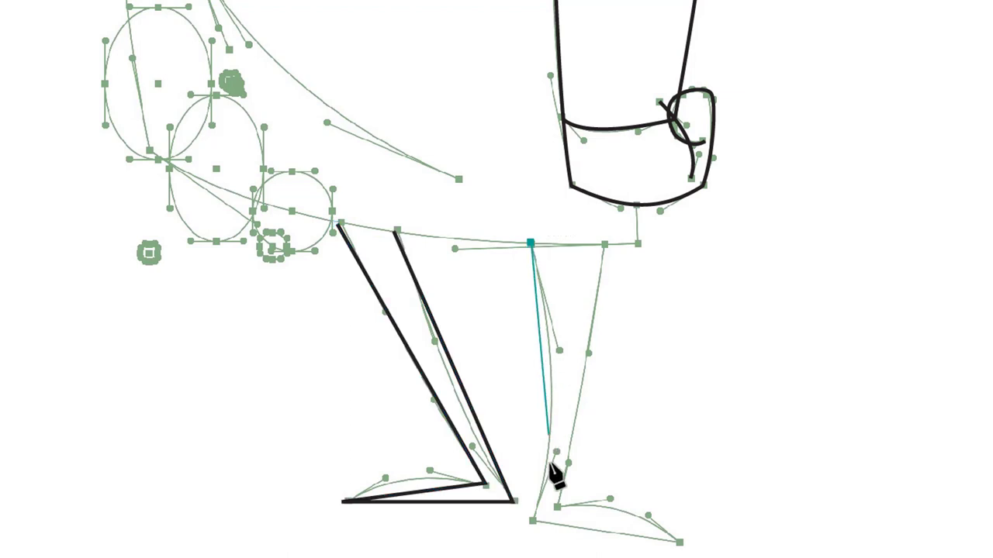
{"action": "left_click", "coordinate": [531, 523]}
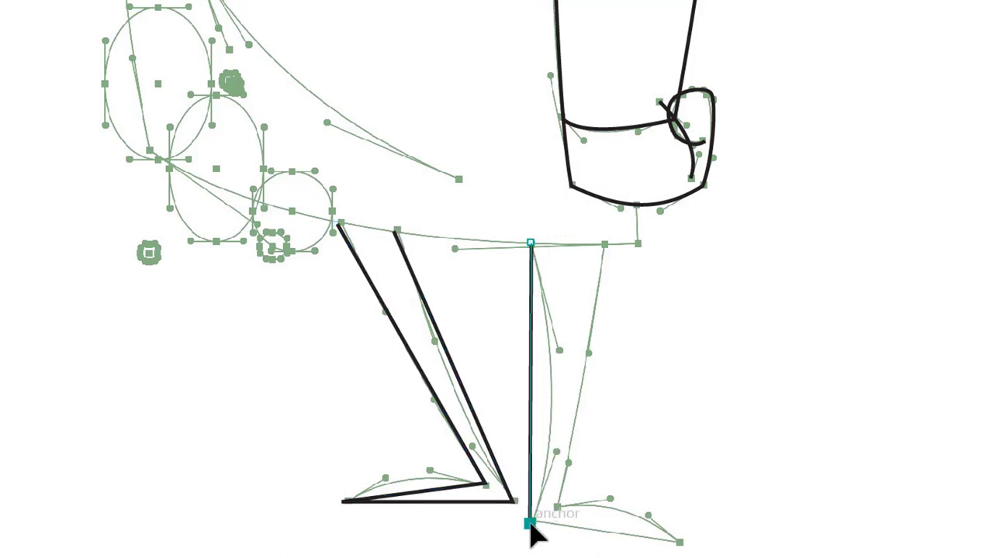
{"action": "left_click", "coordinate": [677, 542]}
{"action": "left_click", "coordinate": [552, 508]}
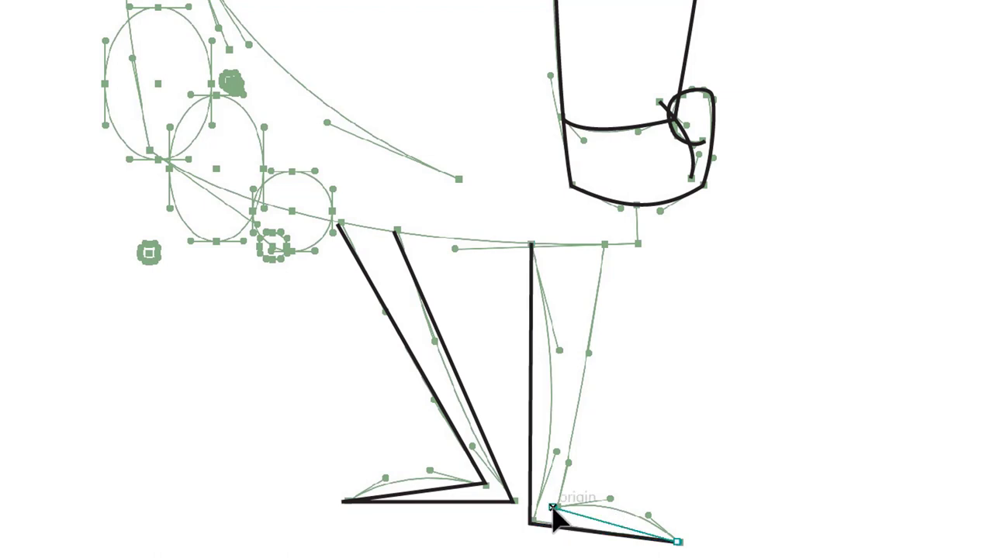
{"action": "left_click", "coordinate": [604, 242]}
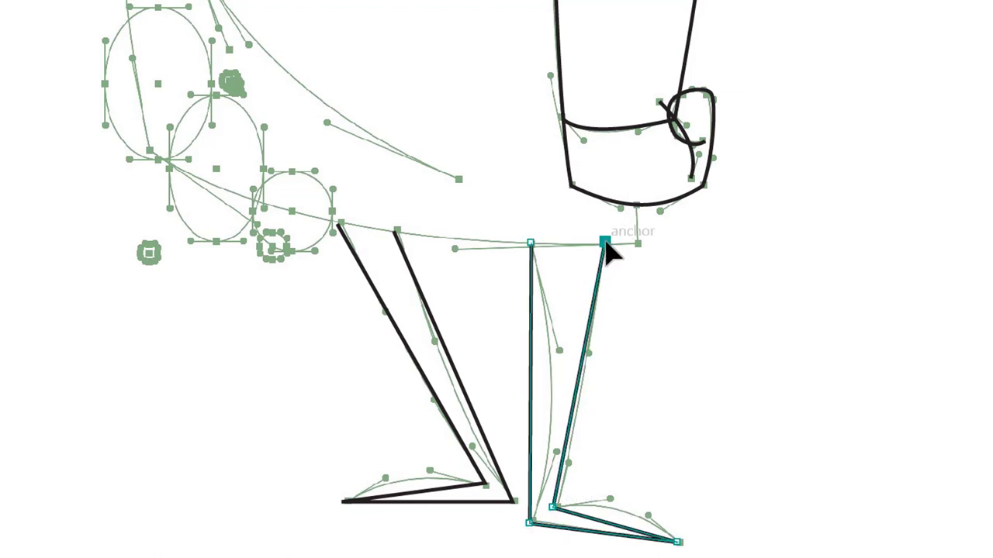
Curve the right leg's inner side, the left leg's inner side and the top of the left foot to match the template.
{"action": "key", "text": "shift+c"}
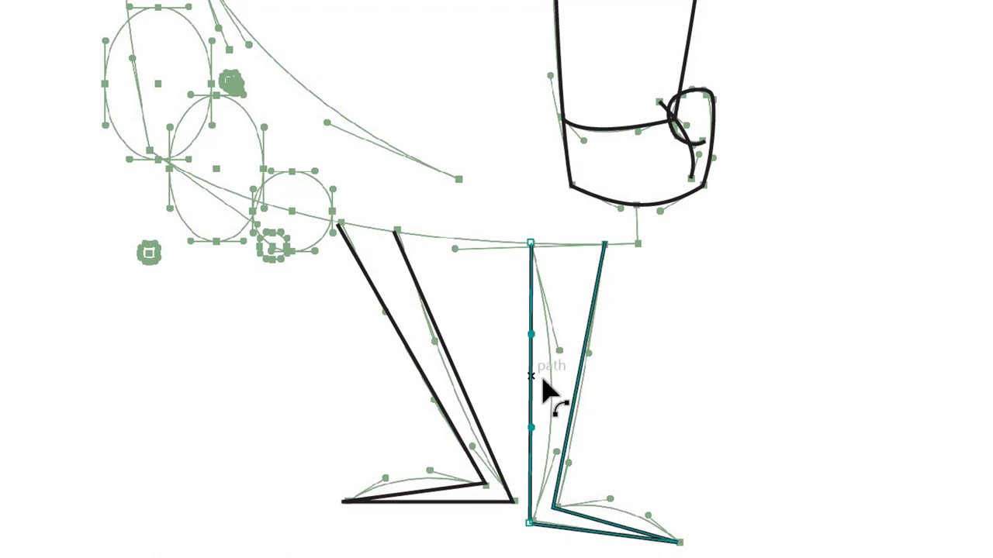
{"action": "left_click_drag", "start_coordinate": [545, 395], "coordinate": [554, 382]}
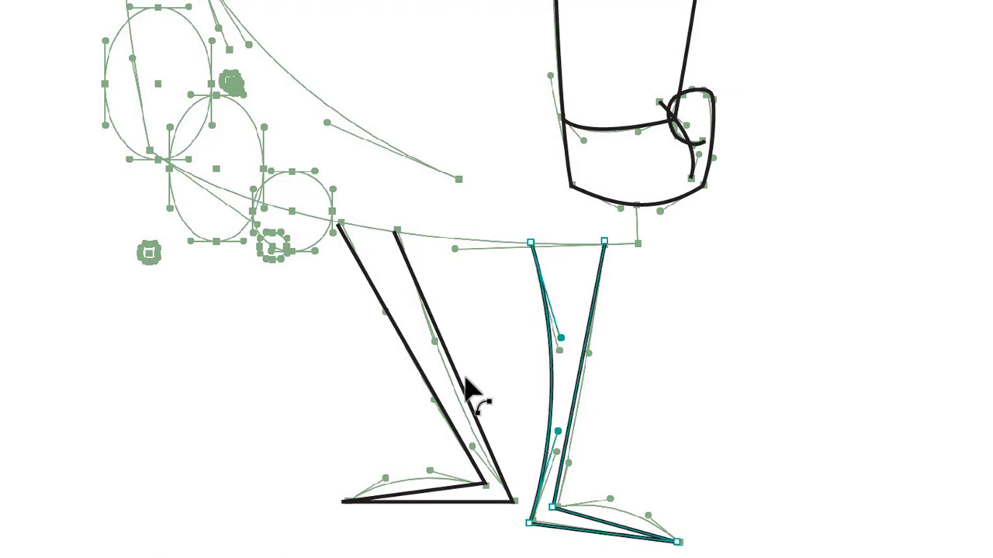
{"action": "left_click", "coordinate": [462, 393]}
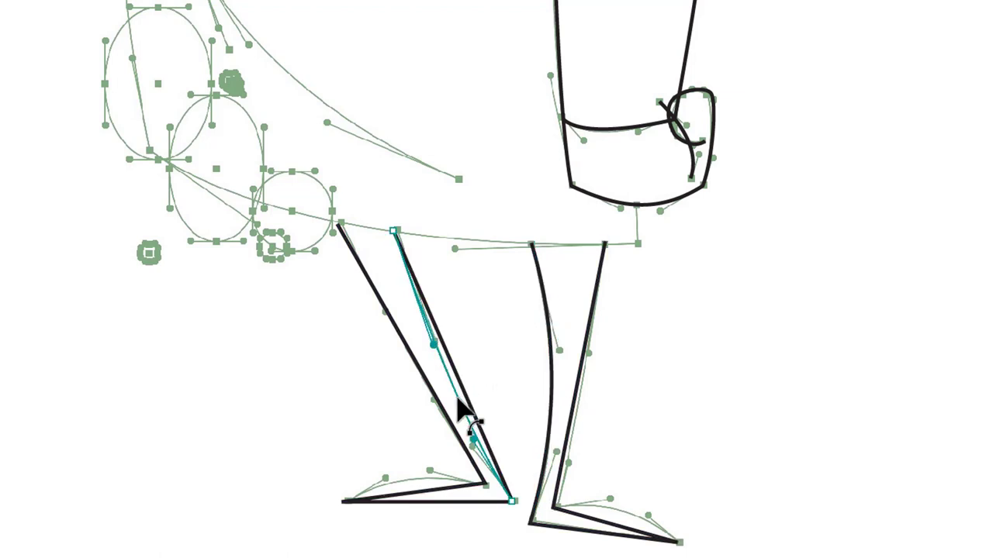
{"action": "left_click", "coordinate": [465, 470]}
{"action": "mouse_move", "coordinate": [420, 492]}
{"action": "left_mouse_down"}
{"action": "mouse_move", "coordinate": [412, 474]}
{"action": "mouse_move", "coordinate": [416, 481]}
{"action": "left_mouse_up"}
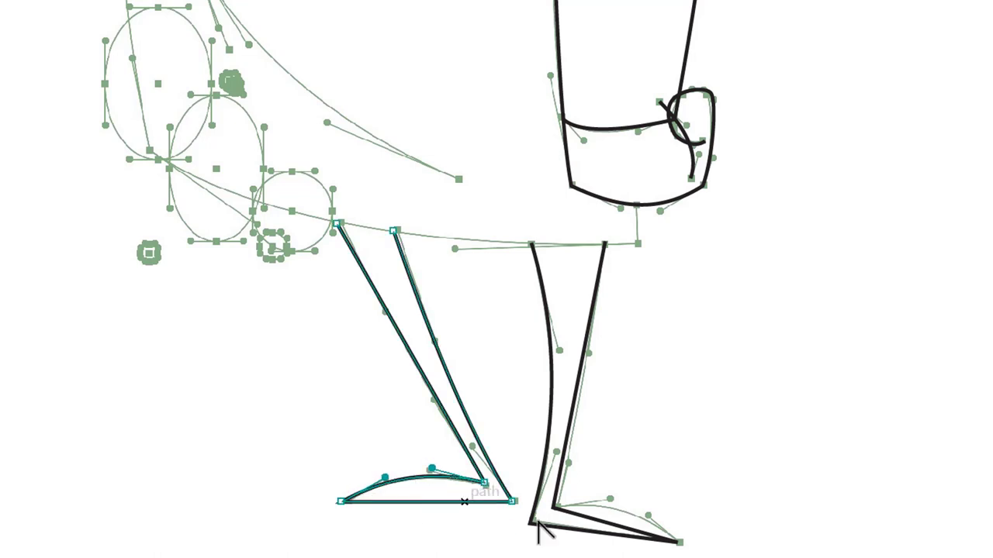
Arch the top of the right foot and bow the right leg's outer side to match the template.
{"action": "left_click", "coordinate": [603, 533]}
{"action": "mouse_move", "coordinate": [603, 522]}
{"action": "left_mouse_down"}
{"action": "mouse_move", "coordinate": [606, 507]}
{"action": "mouse_move", "coordinate": [613, 517]}
{"action": "left_mouse_up"}
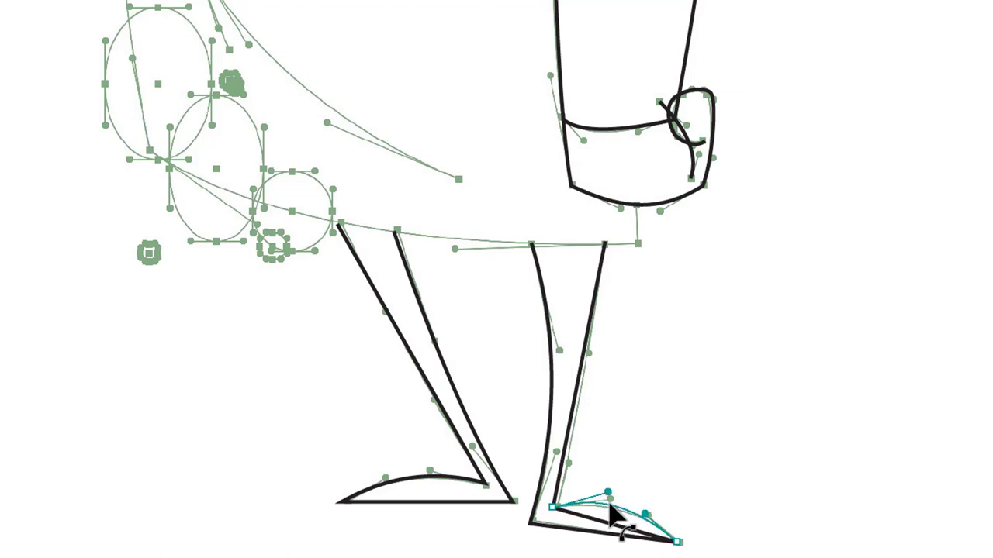
{"action": "left_click", "coordinate": [580, 409]}
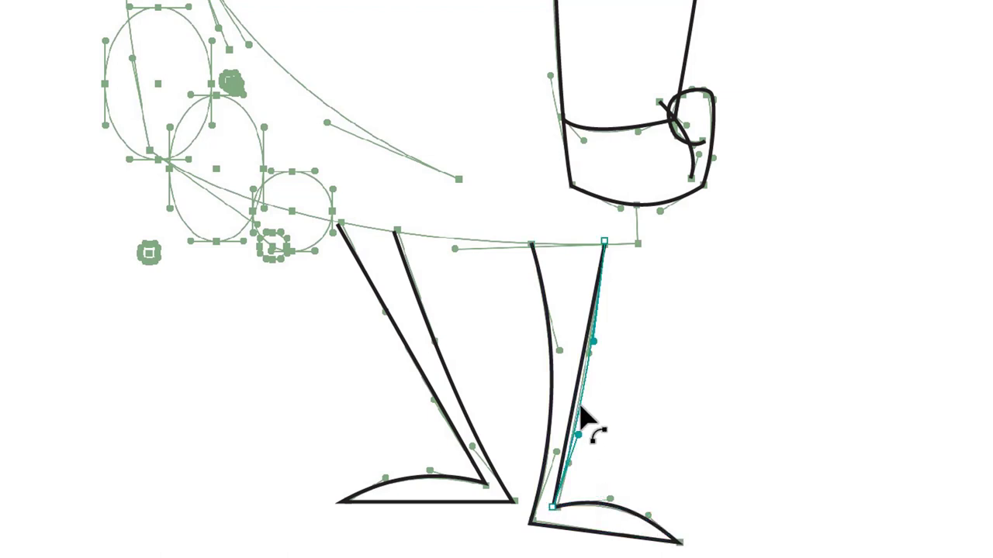
{"action": "left_click", "coordinate": [581, 411]}
{"action": "left_click", "coordinate": [444, 351], "text": "shift"}
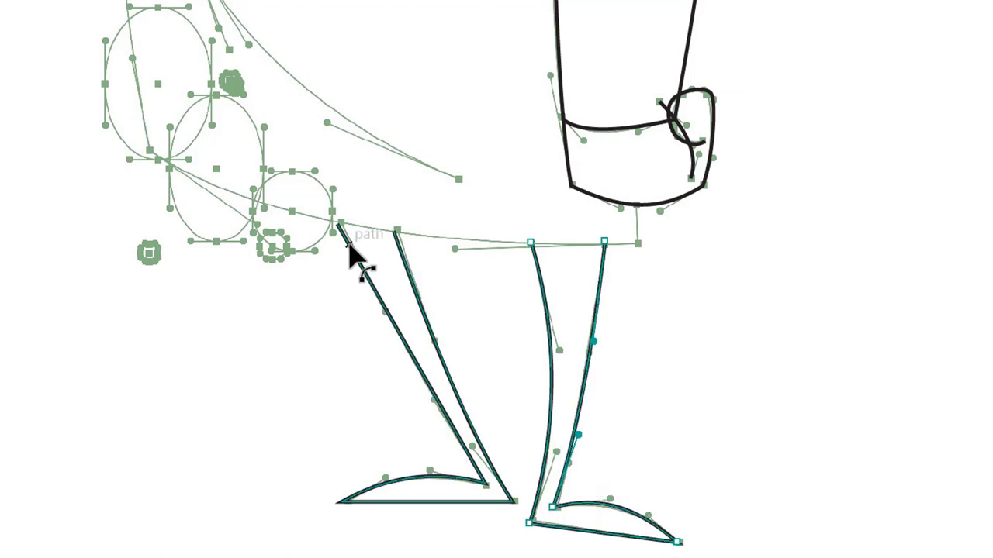
Draw a five-point straight-segment apron outline from the lowered hand's base along the hem, up the left side to the chin.
{"action": "key", "text": "p"}
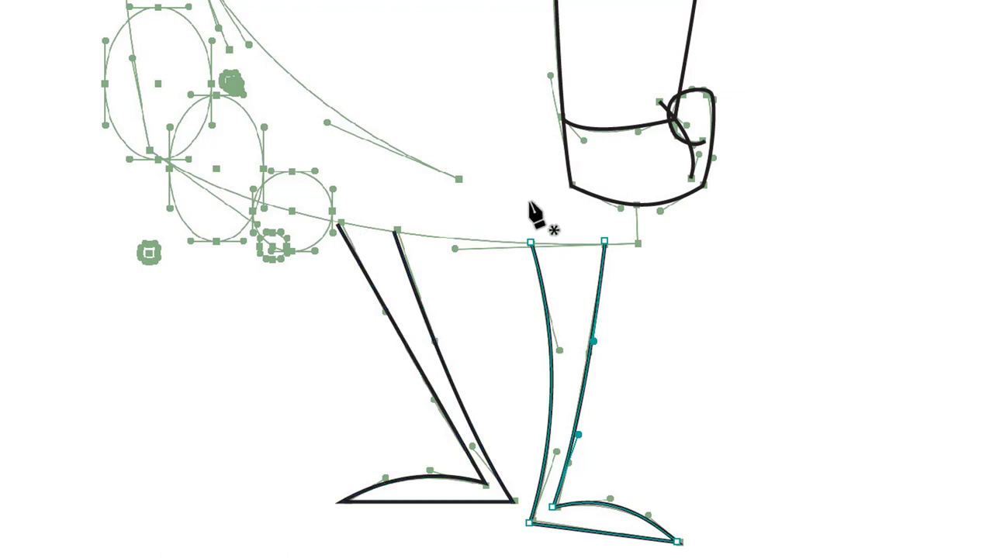
{"action": "left_click", "coordinate": [635, 195]}
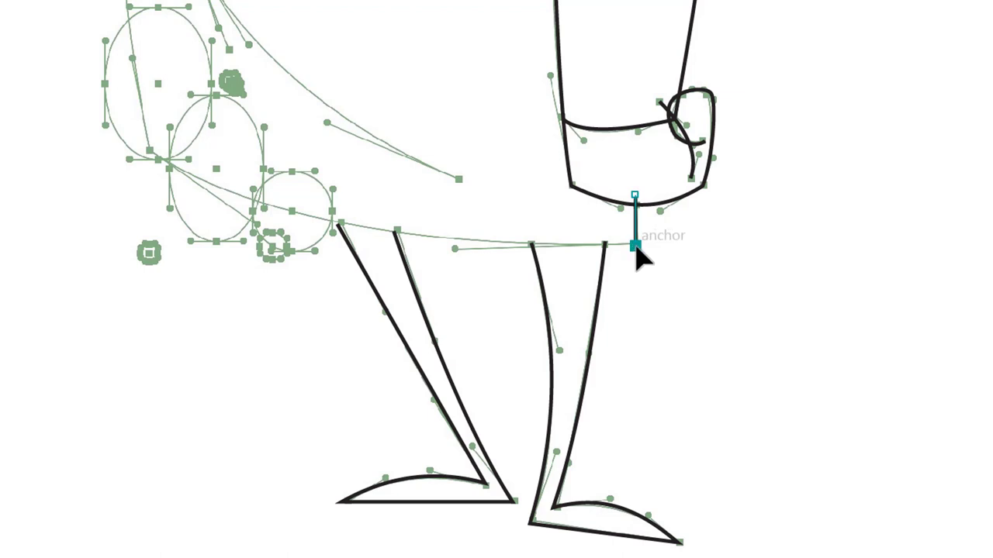
{"action": "left_click", "coordinate": [634, 245]}
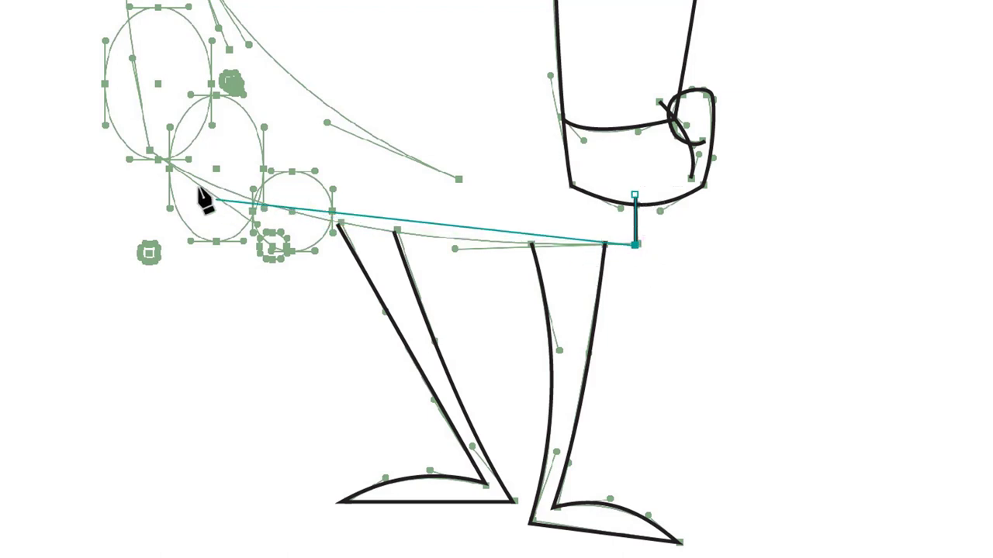
{"action": "left_click", "coordinate": [150, 157]}
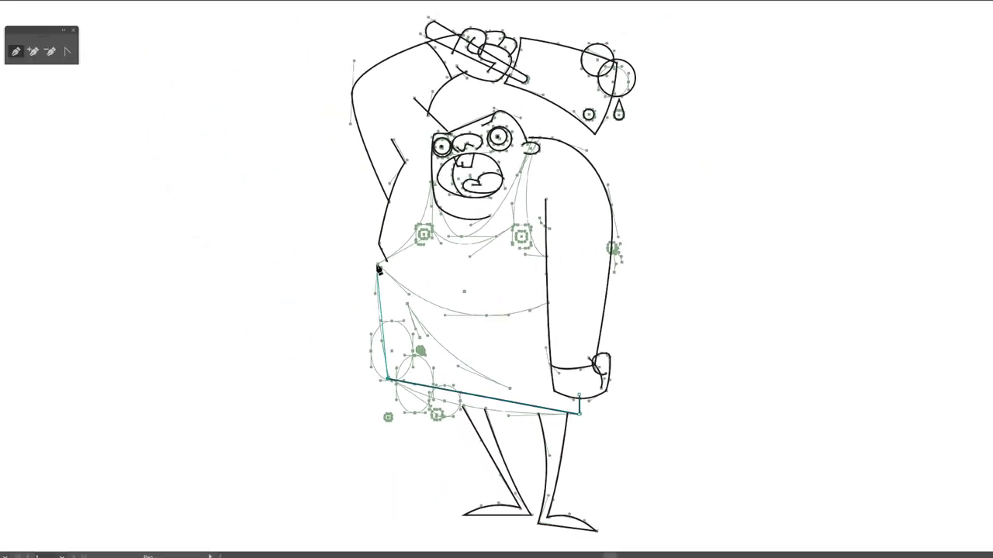
{"action": "left_click", "coordinate": [377, 266]}
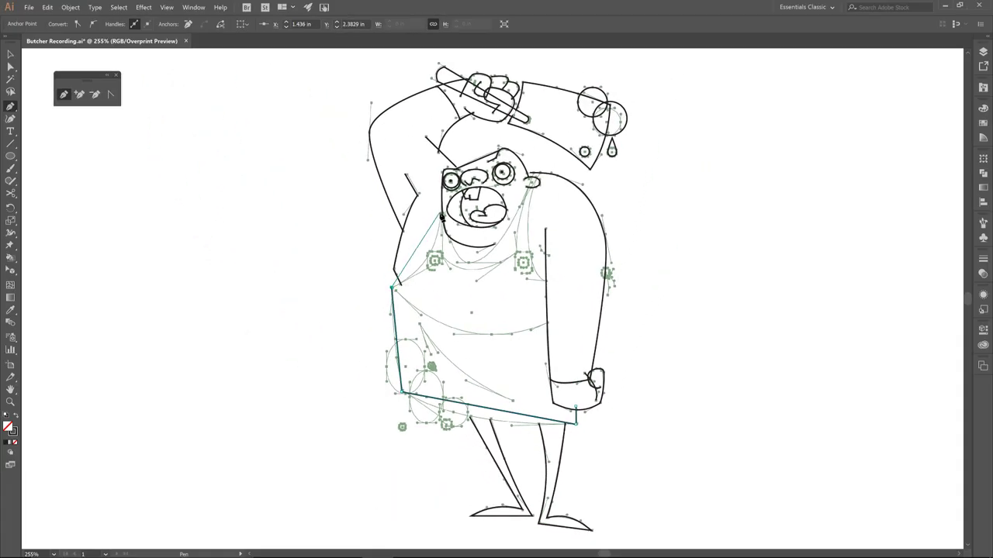
{"action": "left_click", "coordinate": [439, 215]}
Bend the apron outline's upper edge inward, its left side outward and its hem downward to match the template, refining the hem's curve handle.
{"action": "key", "text": "shift+c"}
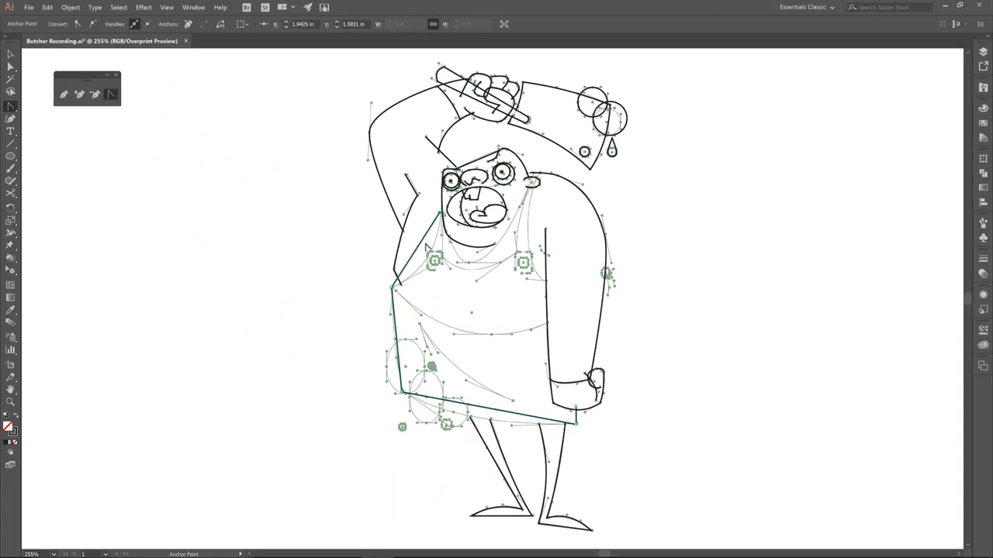
{"action": "left_click_drag", "start_coordinate": [420, 248], "coordinate": [433, 266]}
{"action": "left_click_drag", "start_coordinate": [397, 343], "coordinate": [392, 342]}
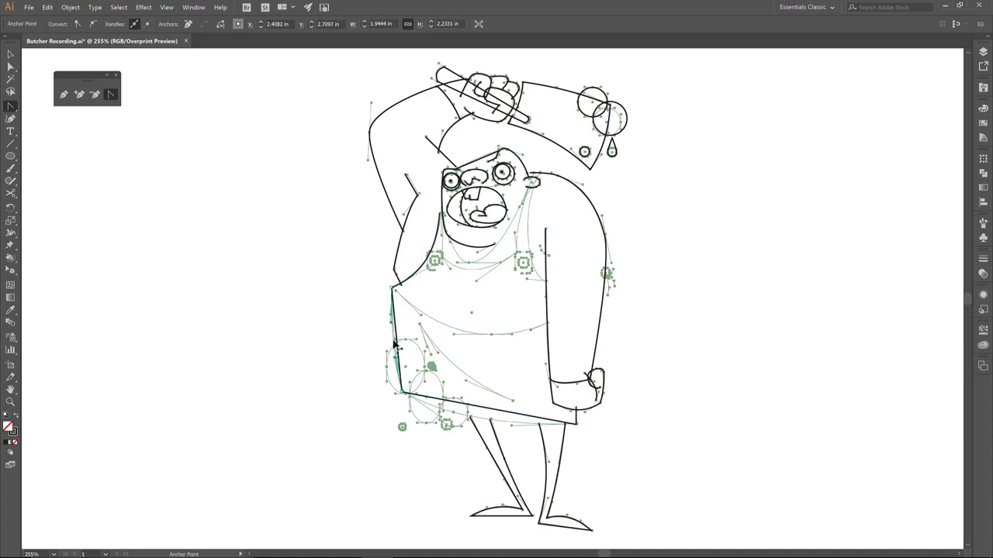
{"action": "left_click_drag", "start_coordinate": [470, 408], "coordinate": [473, 421]}
{"action": "key", "text": "a"}
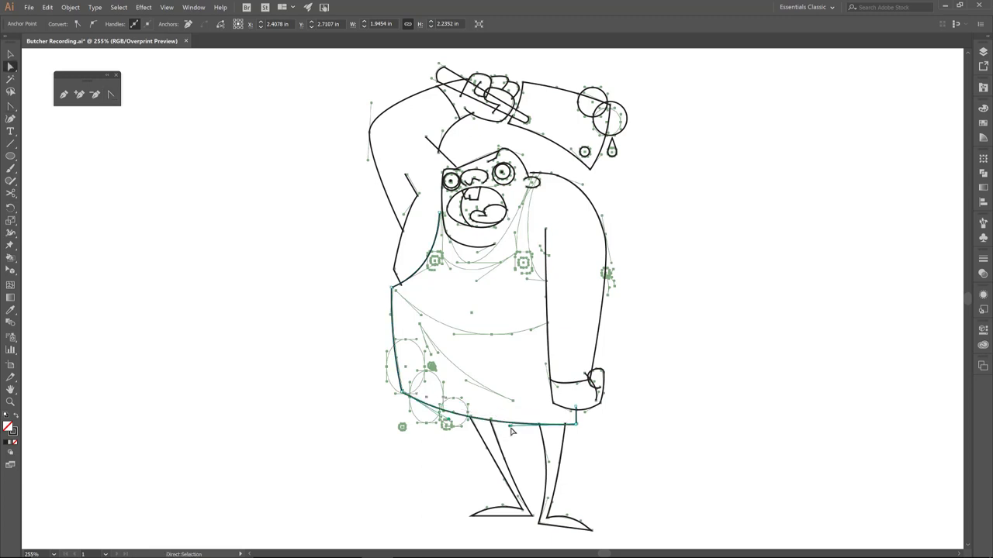
{"action": "left_click", "coordinate": [512, 426]}
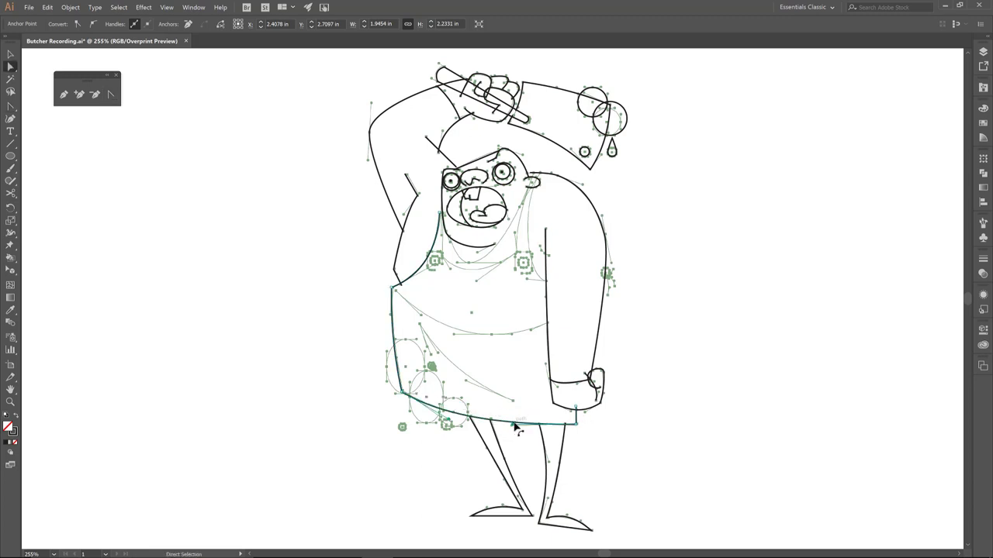
Draw a two-point line across the belly from the apron's left corner to the lowered arm and bend it downward along the template.
{"action": "key", "text": "p"}
{"action": "left_click", "coordinate": [394, 291]}
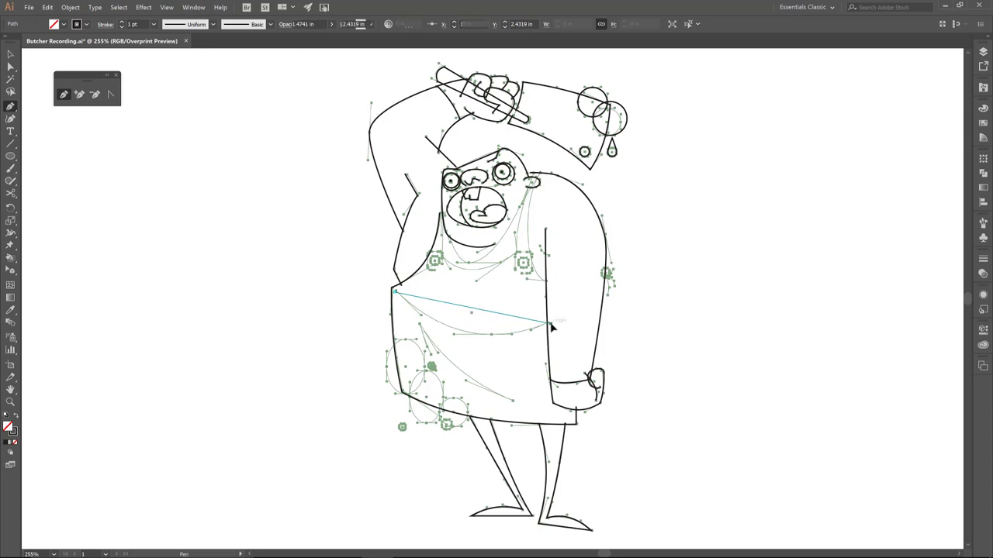
{"action": "left_click", "coordinate": [551, 325]}
{"action": "key", "text": "shift+c"}
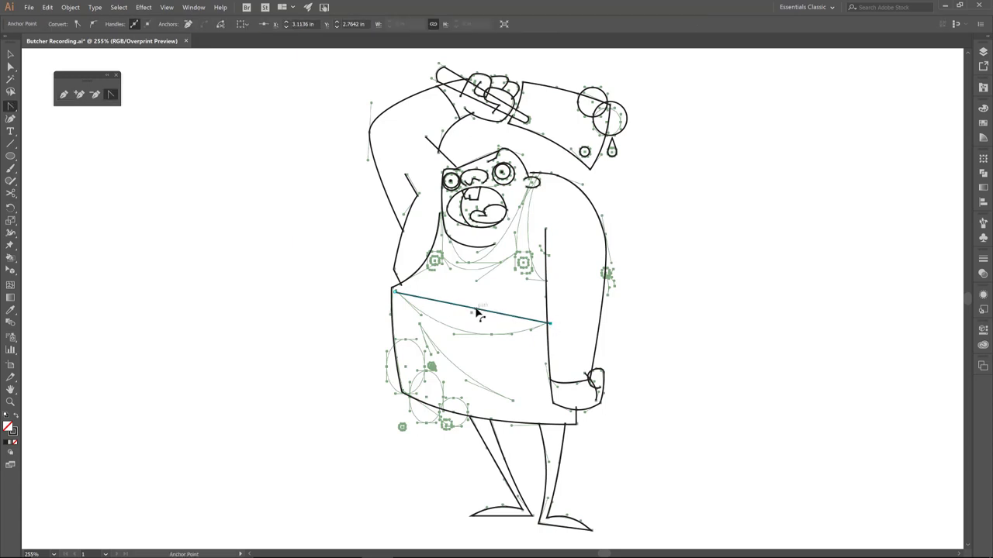
{"action": "left_click_drag", "start_coordinate": [477, 313], "coordinate": [469, 335]}
Draw a three-point apron fold line below the belly, curve its long segment to the template, and move its corner point slightly down.
{"action": "key", "text": "p"}
{"action": "left_click", "coordinate": [419, 325]}
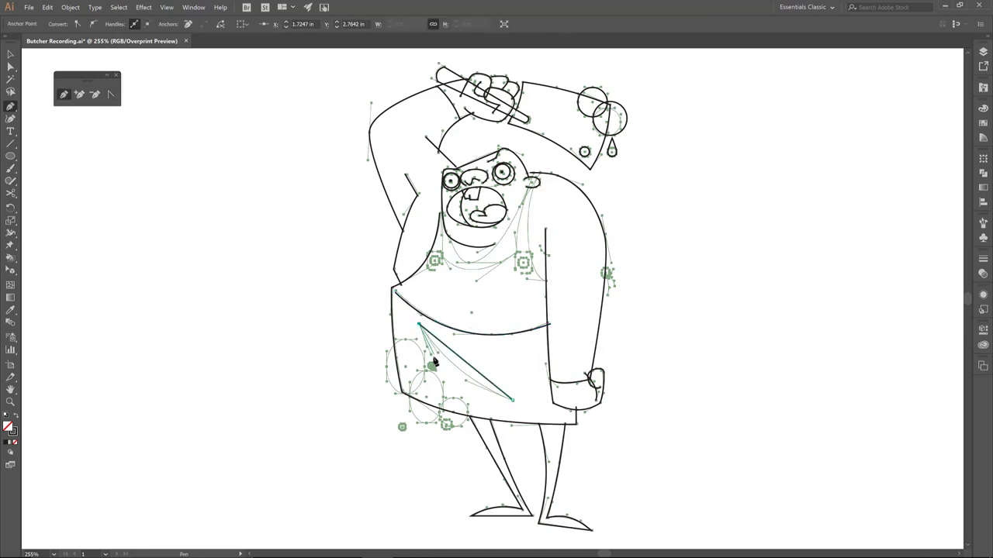
{"action": "left_click", "coordinate": [432, 356]}
{"action": "key", "text": "shift+c"}
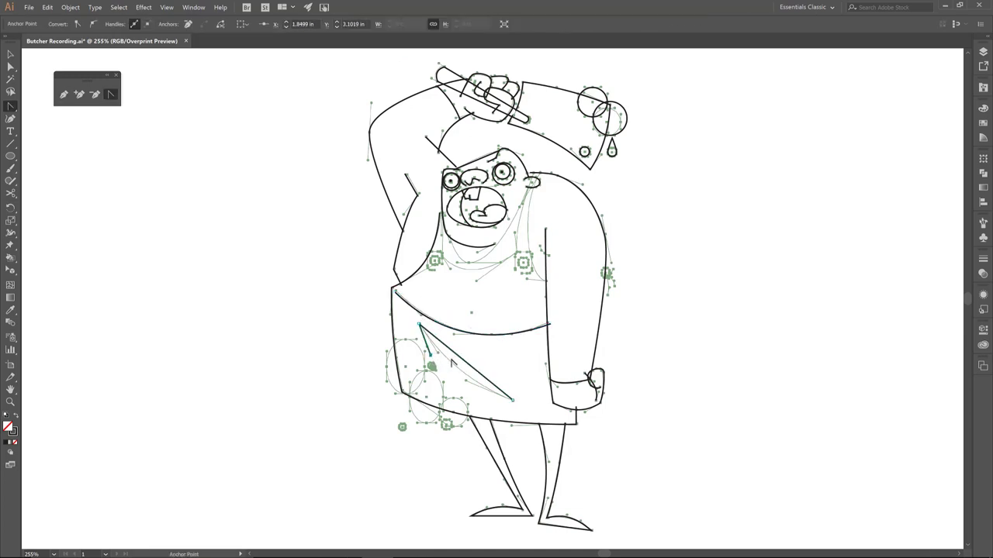
{"action": "left_click_drag", "start_coordinate": [459, 360], "coordinate": [449, 373]}
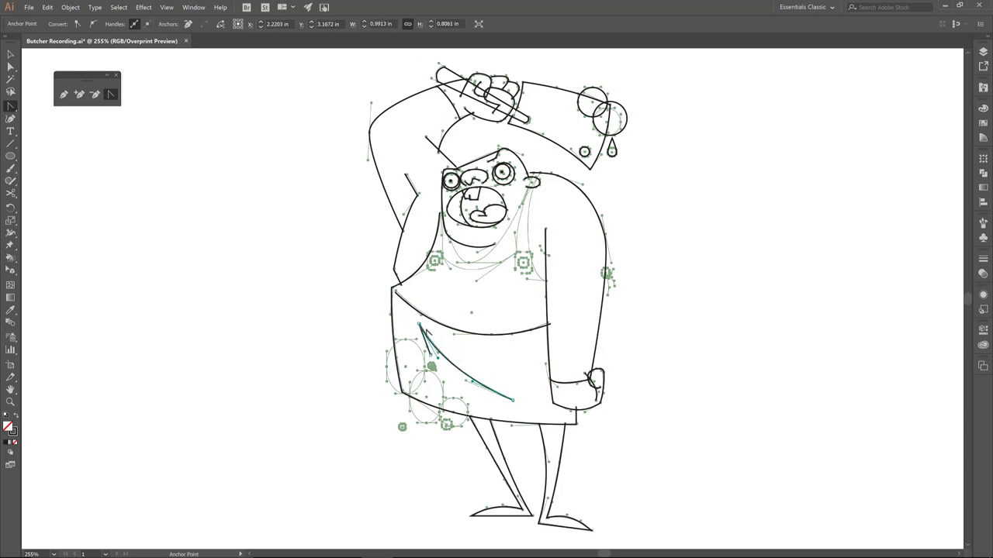
{"action": "key", "text": "a"}
{"action": "left_click_drag", "start_coordinate": [419, 329], "coordinate": [420, 332]}
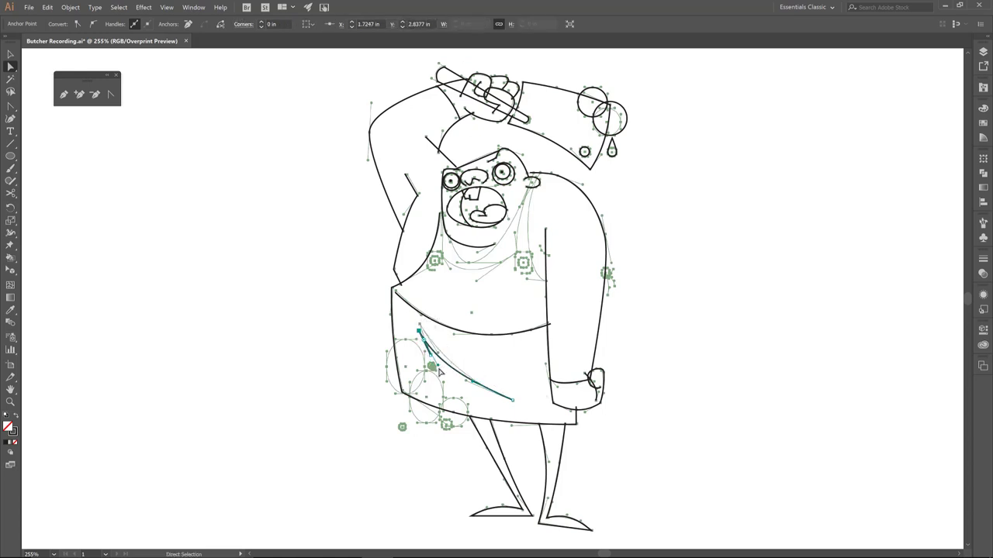
Adjust the curve handle at the upper end of the short fold line on the lower body.
{"action": "left_click_drag", "start_coordinate": [438, 369], "coordinate": [438, 364]}
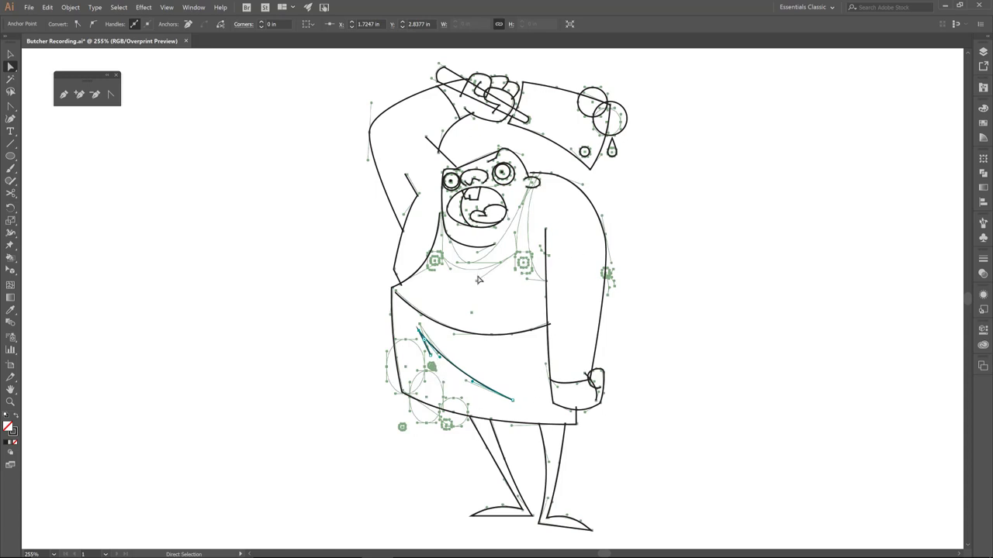
Draw a three-point open path from the jaw down to the chest and up to the shoulder behind the ear.
{"action": "key", "text": "z"}
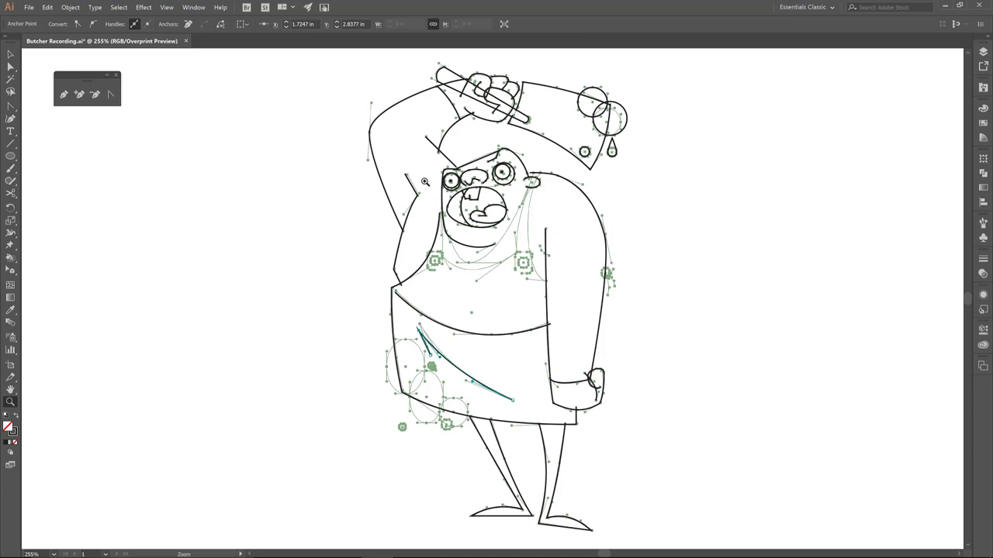
{"action": "left_click_drag", "start_coordinate": [387, 149], "coordinate": [624, 318]}
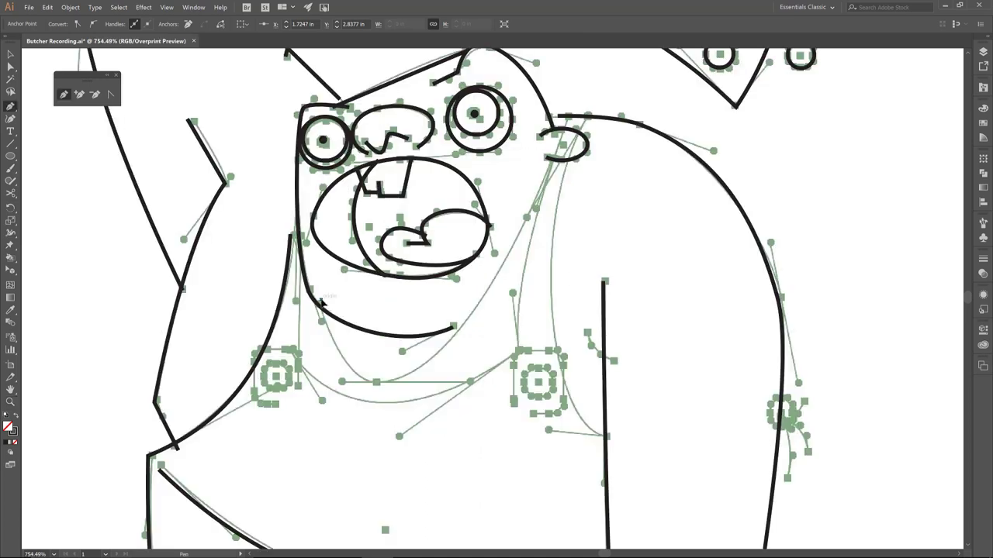
{"action": "key", "text": "p"}
{"action": "left_click", "coordinate": [376, 383]}
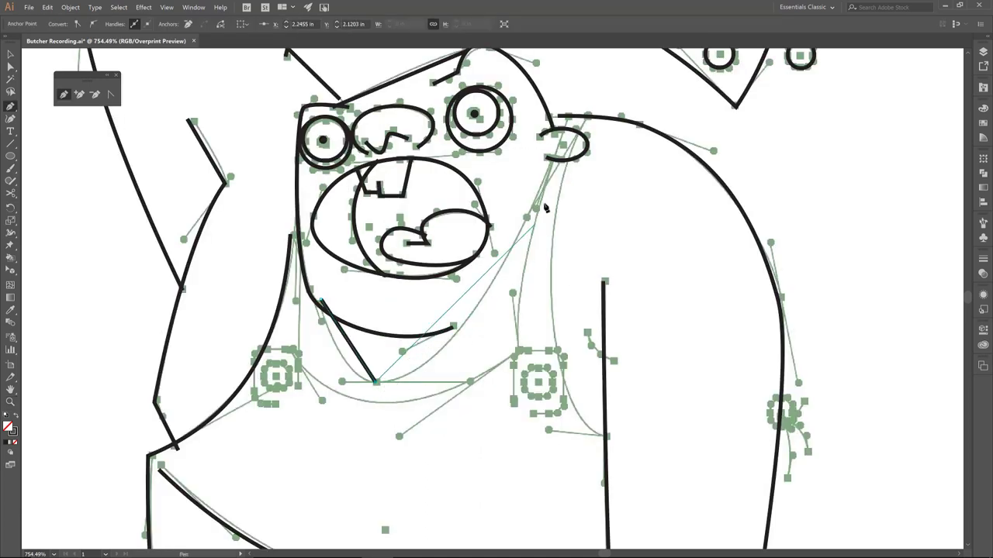
{"action": "left_click", "coordinate": [570, 112]}
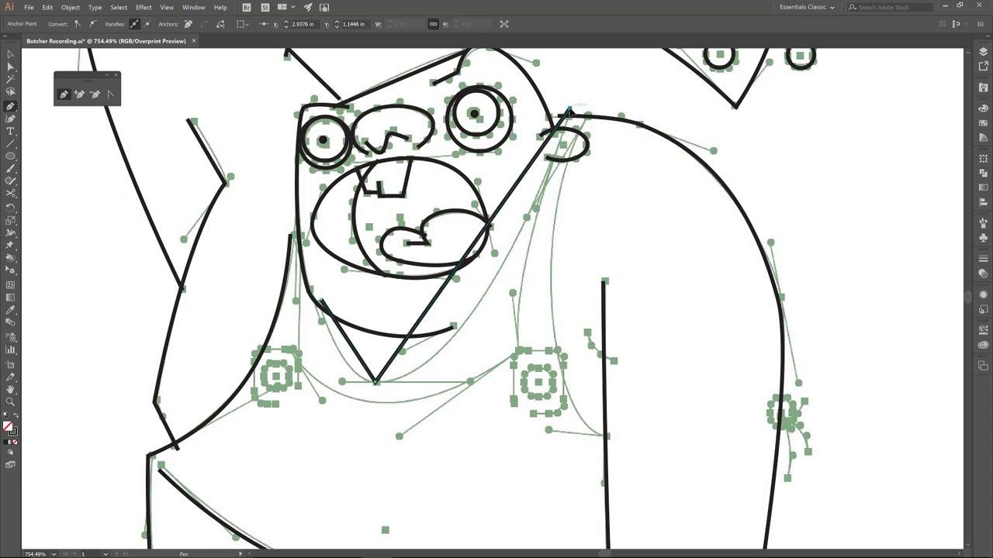
Convert the neckline path's lowest anchor to a smooth point and shorten its left handle to follow the reference curve.
{"action": "key", "text": "shift+c"}
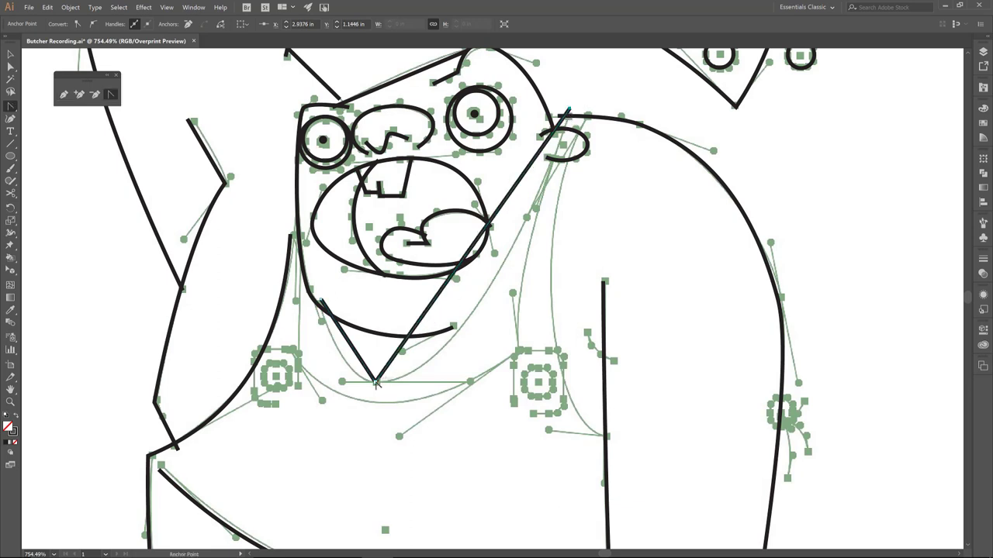
{"action": "left_click_drag", "start_coordinate": [376, 384], "coordinate": [467, 382]}
{"action": "key", "text": "a"}
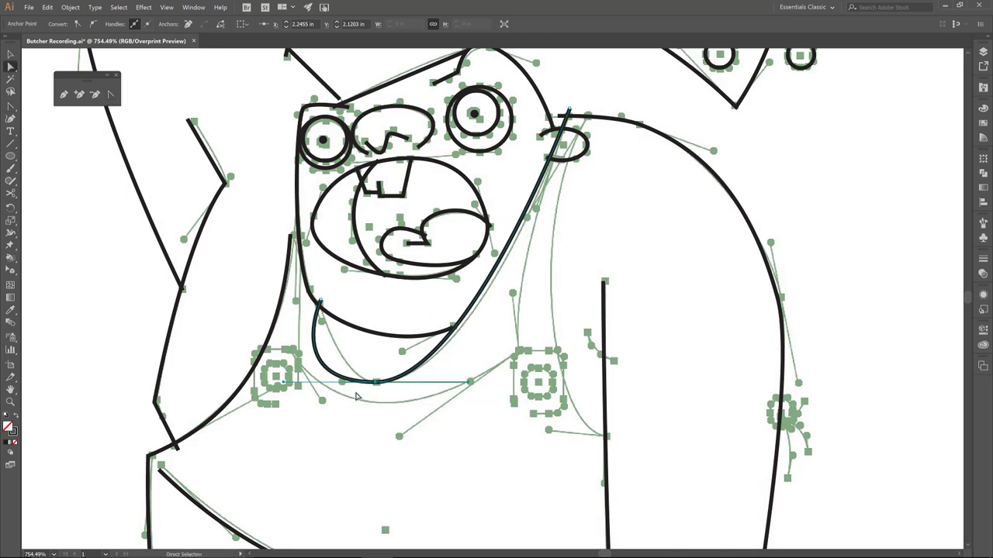
{"action": "left_click_drag", "start_coordinate": [284, 383], "coordinate": [343, 383]}
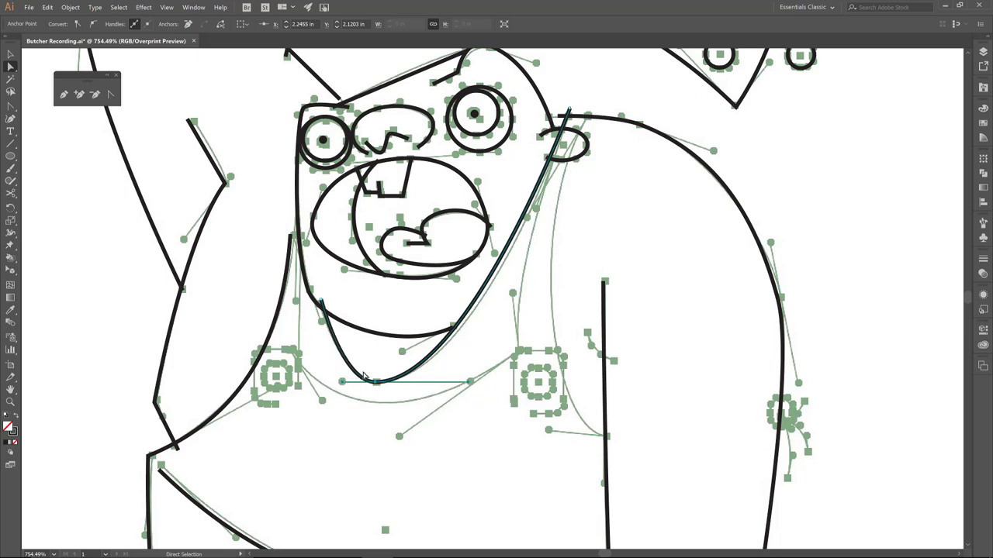
Draw a four-point open path from beside the jaw down to the left chest, across to the right chest and up past the ear.
{"action": "key", "text": "p"}
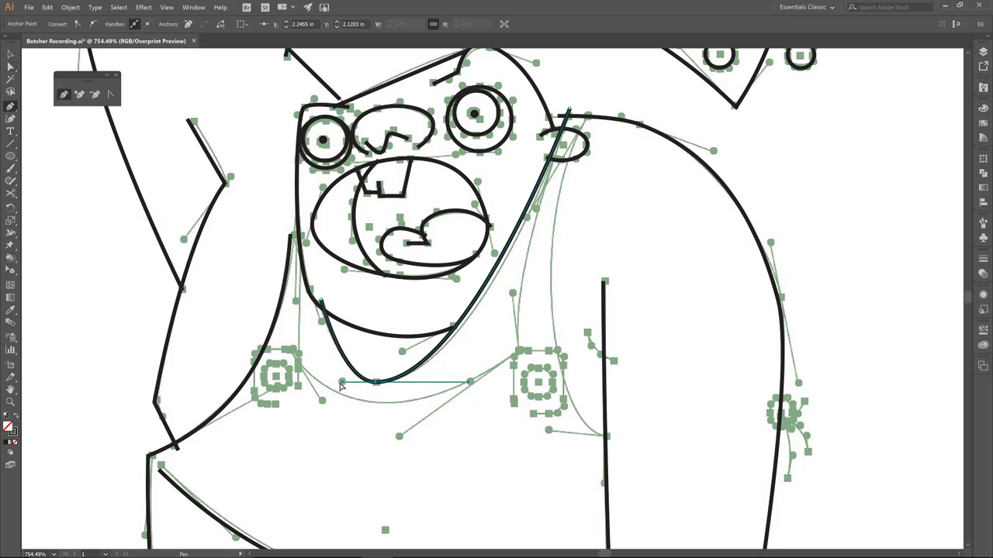
{"action": "left_click", "coordinate": [296, 258], "text": "ctrl"}
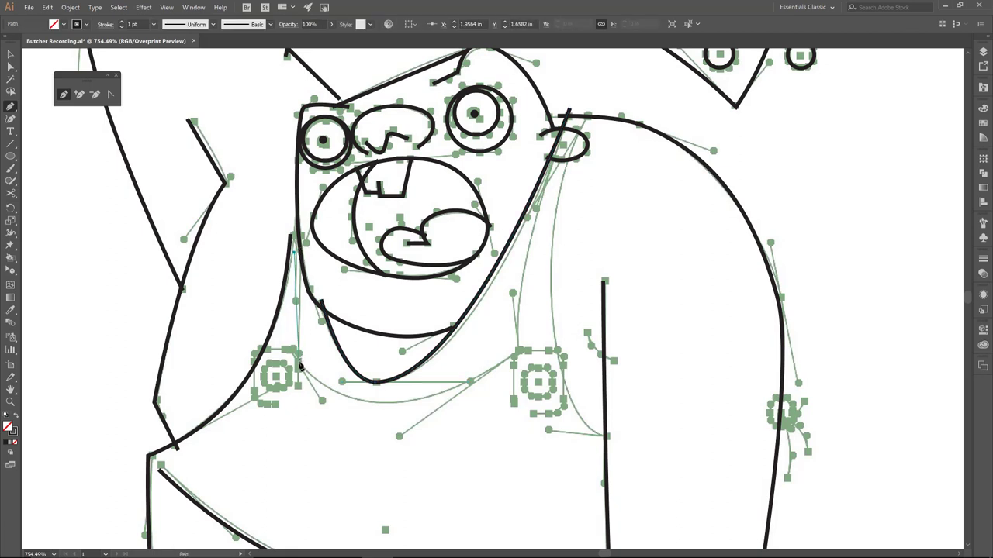
{"action": "left_click", "coordinate": [298, 359], "text": "ctrl"}
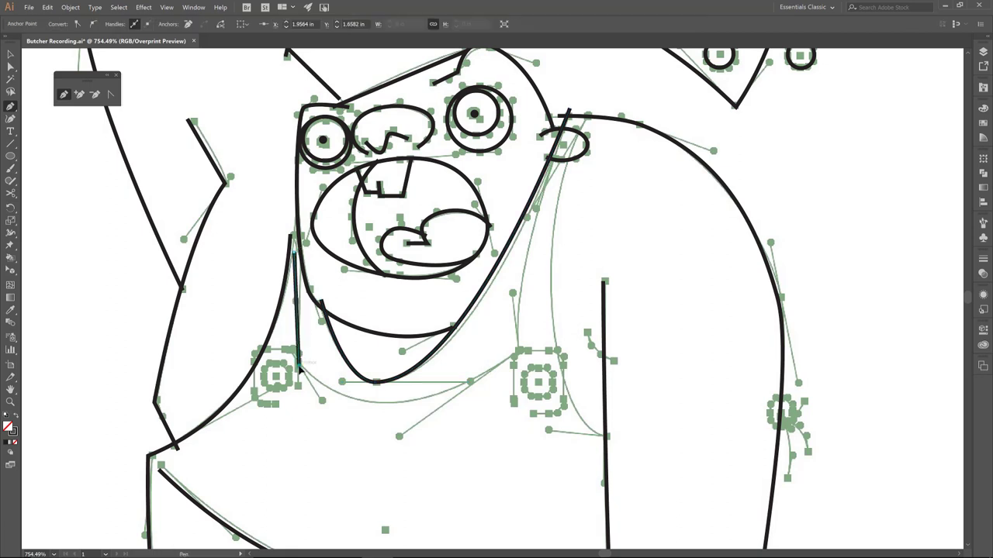
{"action": "left_click", "coordinate": [518, 354]}
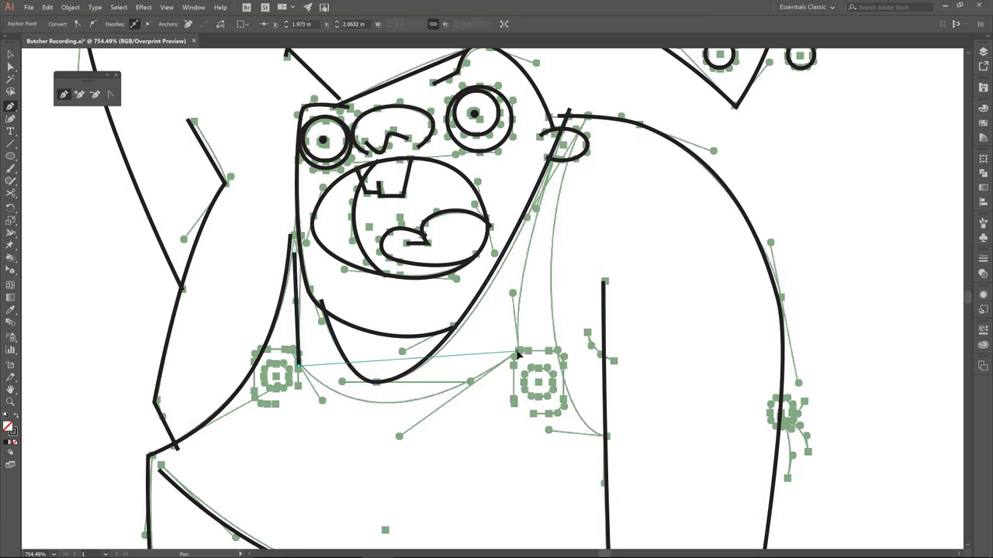
{"action": "left_click", "coordinate": [572, 111]}
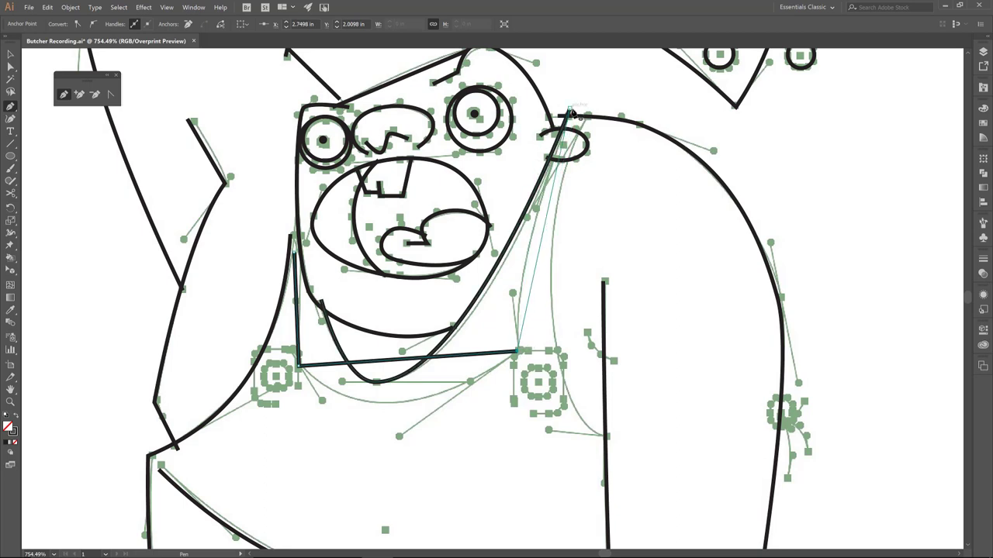
{"action": "left_click", "coordinate": [577, 101]}
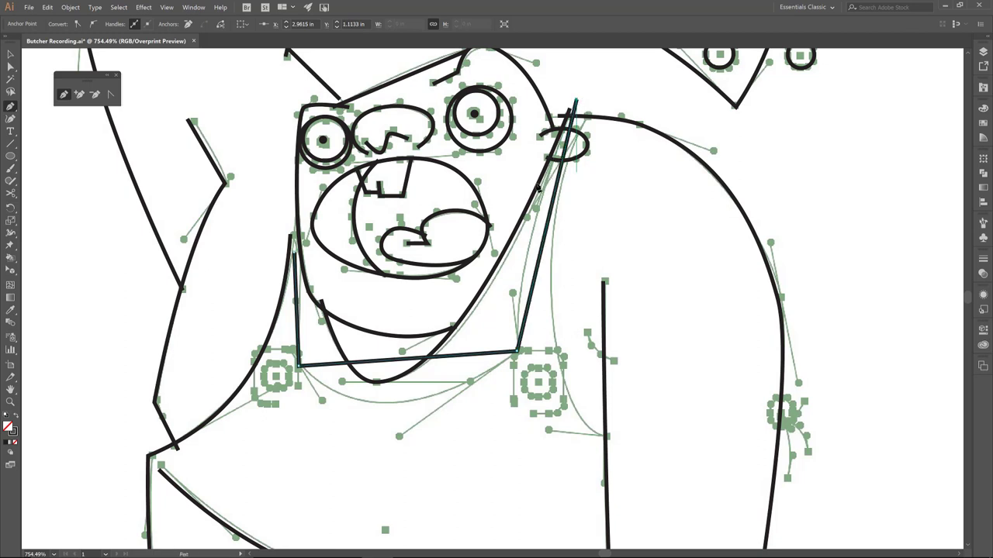
Bend the bib path's bottom segment downward and its right strap segment slightly inward to follow the reference.
{"action": "key", "text": "shift+c"}
{"action": "left_click_drag", "start_coordinate": [398, 365], "coordinate": [393, 412]}
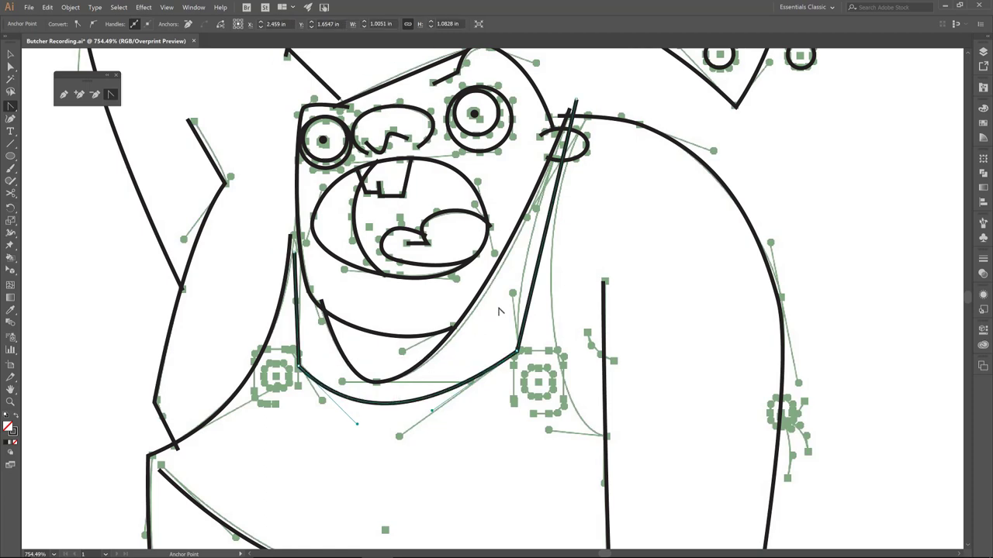
{"action": "left_click_drag", "start_coordinate": [541, 276], "coordinate": [531, 274]}
{"action": "left_click_drag", "start_coordinate": [526, 273], "coordinate": [528, 273]}
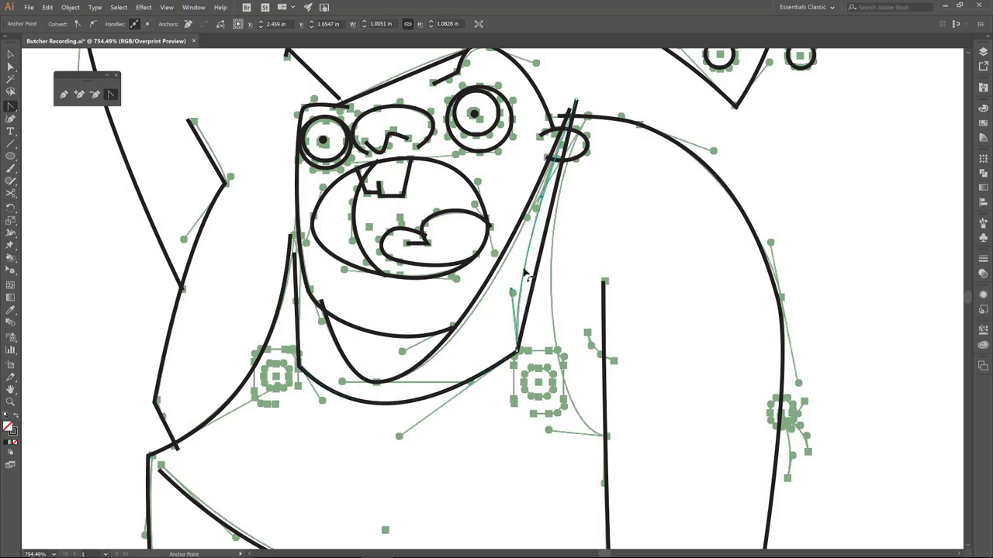
Move the left strap's upper end and the torso outline's upper end onto the face outline beside the mouth.
{"action": "key", "text": "a"}
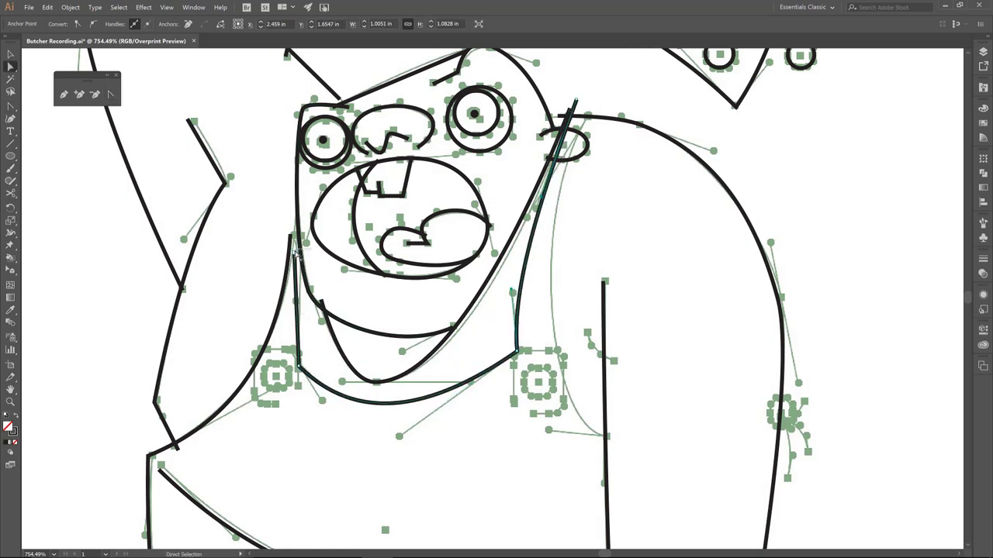
{"action": "left_click", "coordinate": [293, 234]}
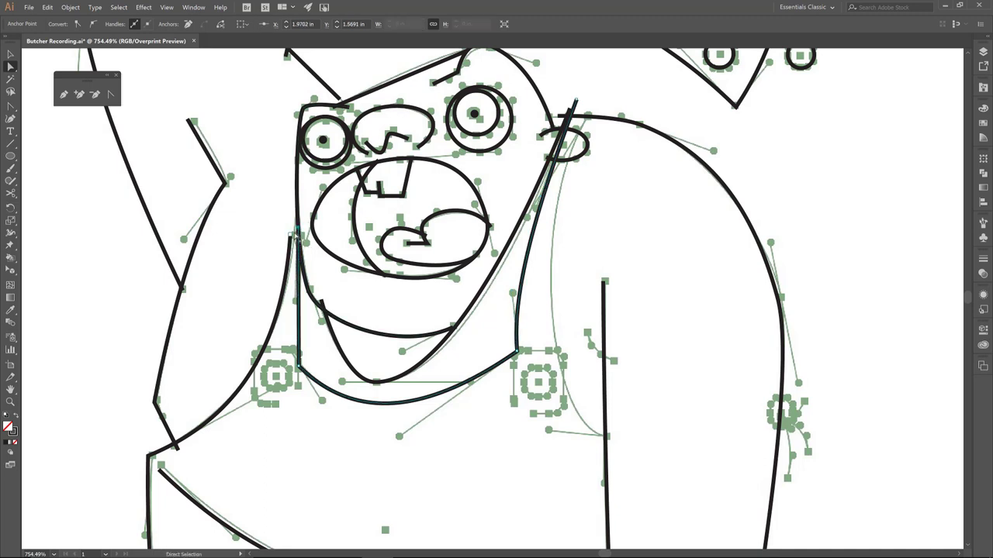
{"action": "left_click_drag", "start_coordinate": [292, 235], "coordinate": [297, 218]}
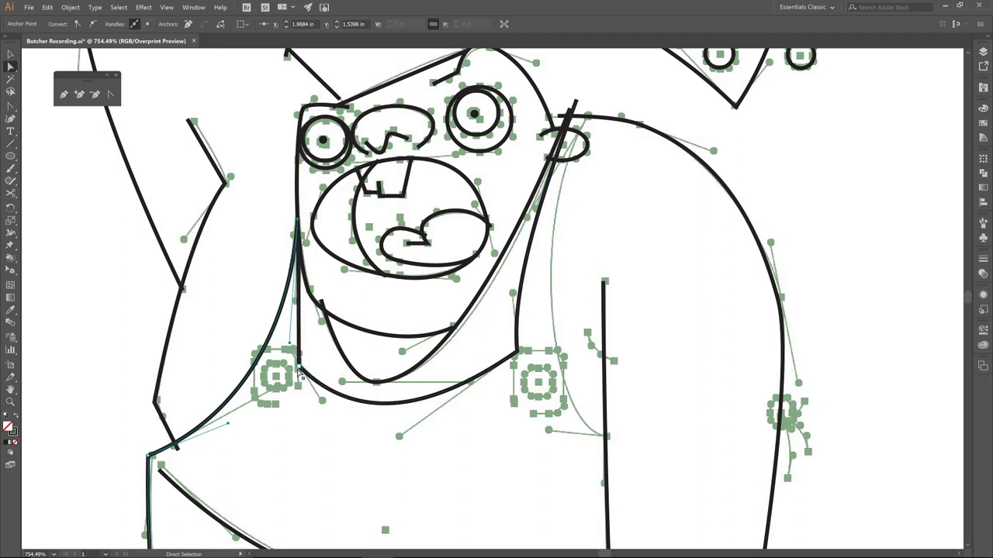
Reshape the bib's left corner with a lower handle only, keeping the strap straight, and deepen the bottom curve from the right handle.
{"action": "key", "text": "shift+c"}
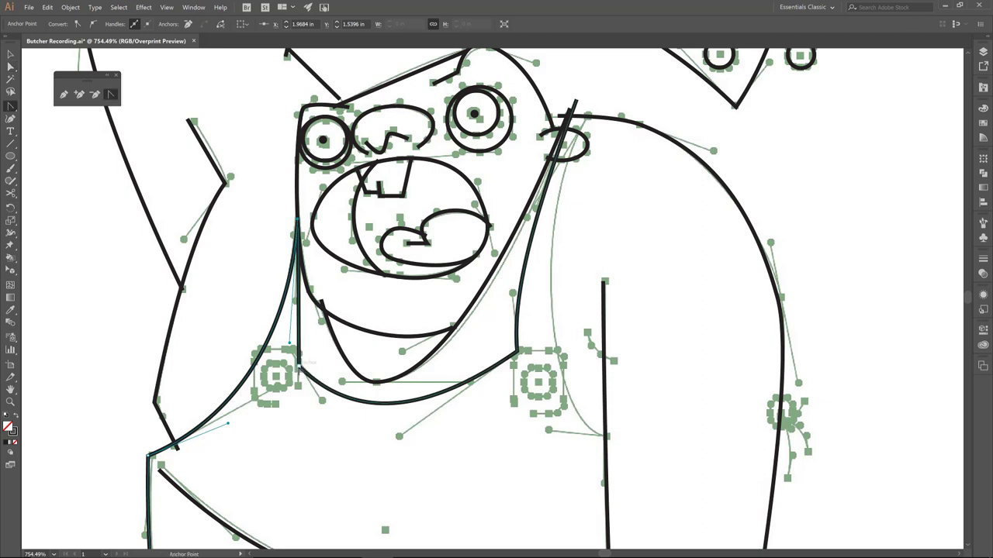
{"action": "left_click_drag", "start_coordinate": [300, 370], "coordinate": [324, 405]}
{"action": "key", "text": "a"}
{"action": "key", "text": "shift+c"}
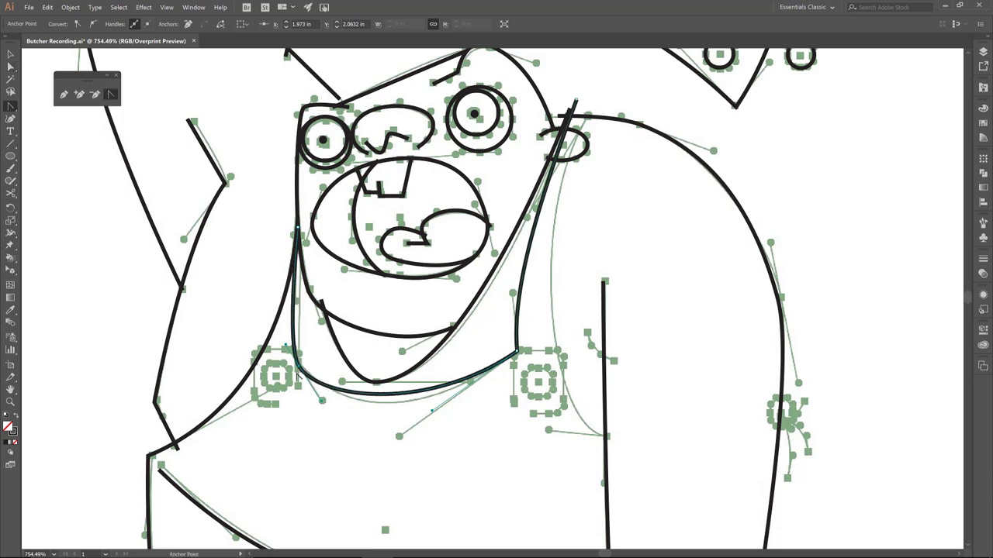
{"action": "left_click", "coordinate": [288, 348]}
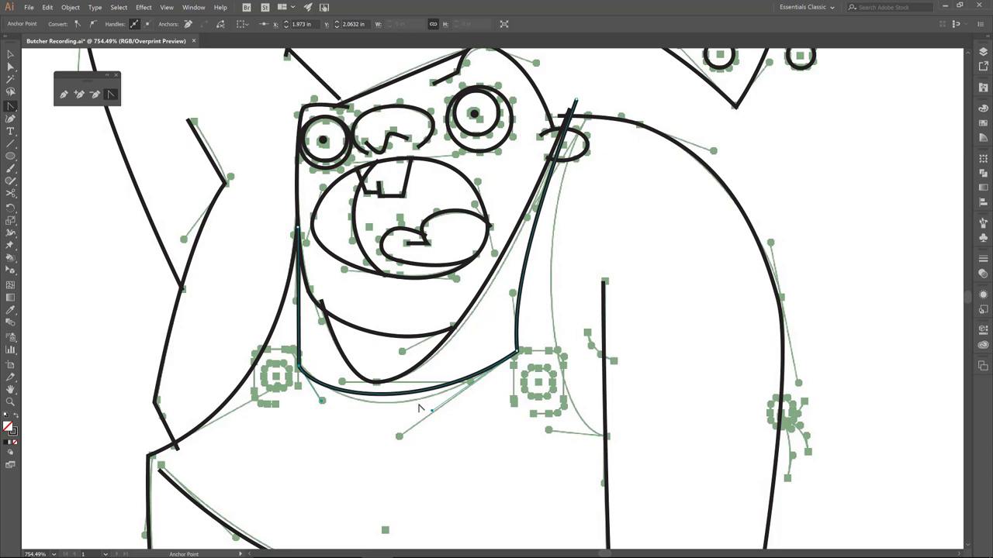
{"action": "left_click_drag", "start_coordinate": [431, 410], "coordinate": [411, 431]}
Draw the right strap's outer edge from the shoulder behind the ear to the arm line and bend it inward along the reference.
{"action": "key", "text": "p"}
{"action": "left_click", "coordinate": [587, 112]}
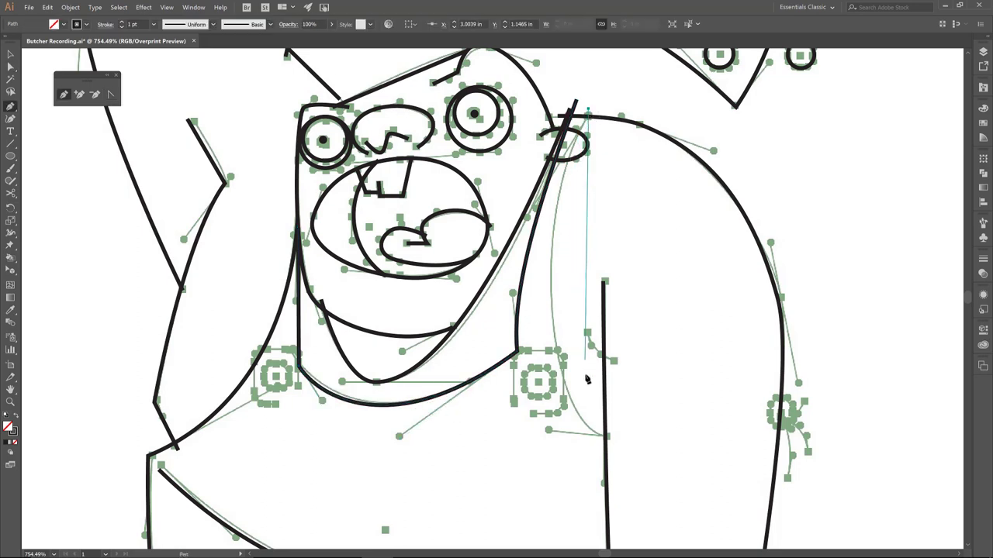
{"action": "left_click", "coordinate": [608, 438]}
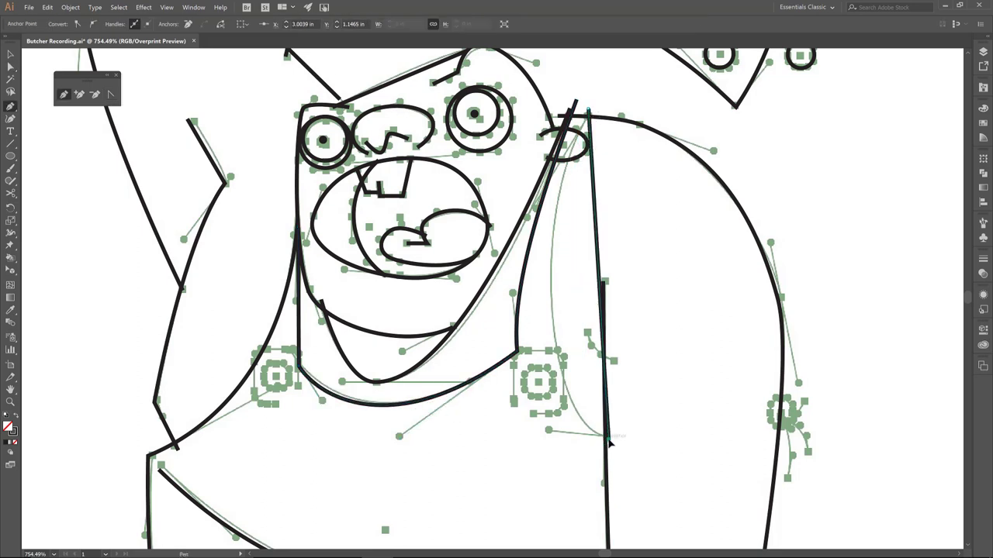
{"action": "key", "text": "shift+c"}
{"action": "left_click_drag", "start_coordinate": [601, 256], "coordinate": [552, 309]}
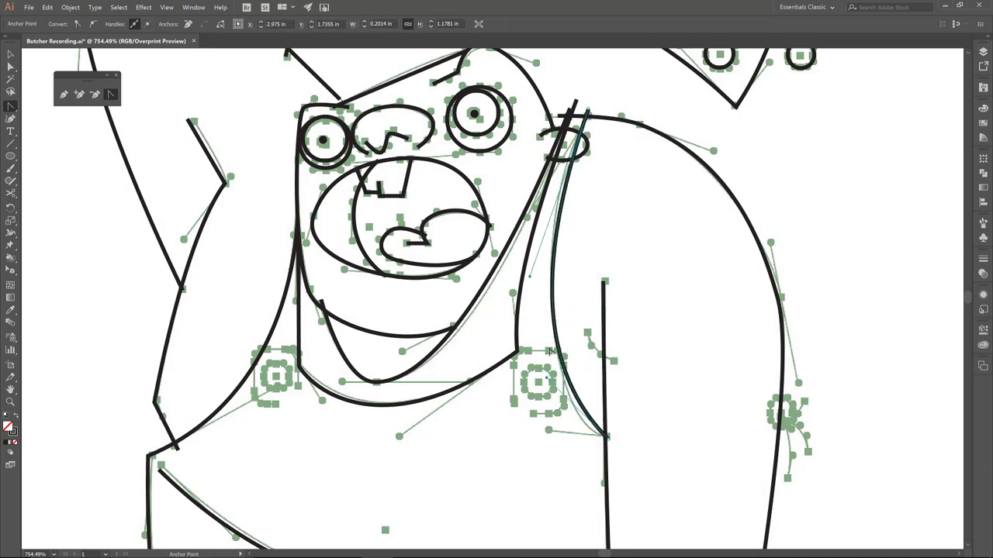
{"action": "left_click_drag", "start_coordinate": [549, 429], "coordinate": [548, 432]}
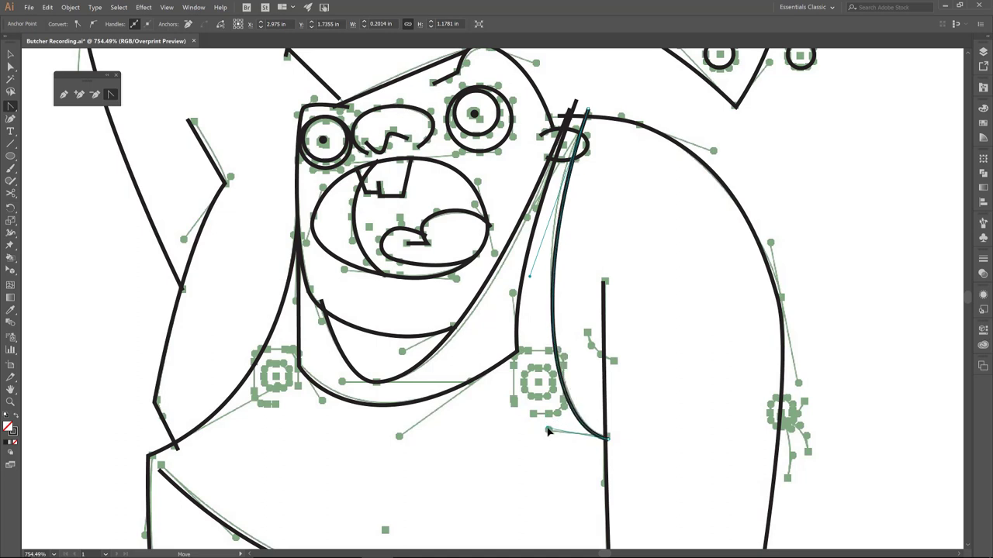
Draw two rounded rectangles over the chest references, about 0.16 × 0.21 in on the left and 0.18 × 0.24 in on the right.
{"action": "left_click", "coordinate": [10, 156]}
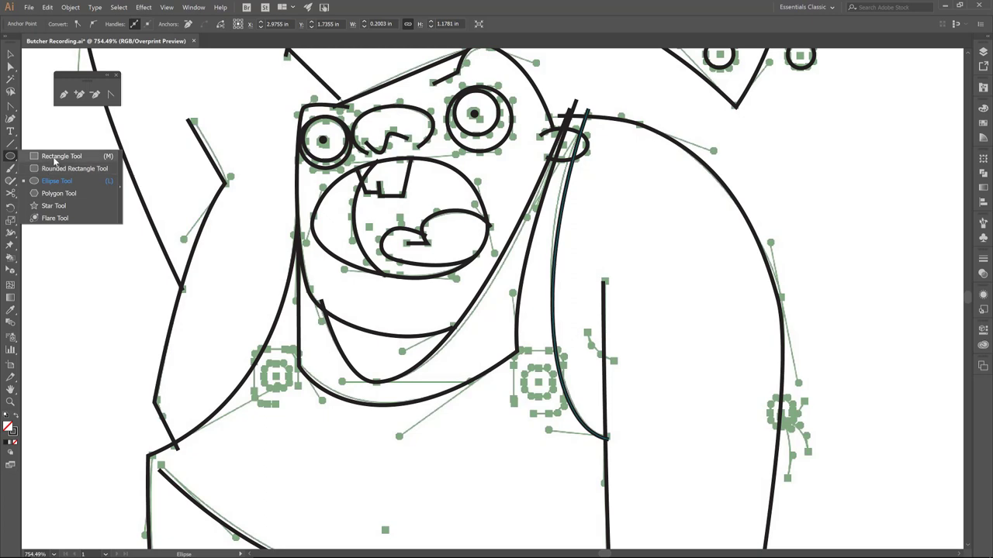
{"action": "left_click", "coordinate": [15, 155]}
{"action": "left_click", "coordinate": [13, 155]}
{"action": "left_click", "coordinate": [58, 169]}
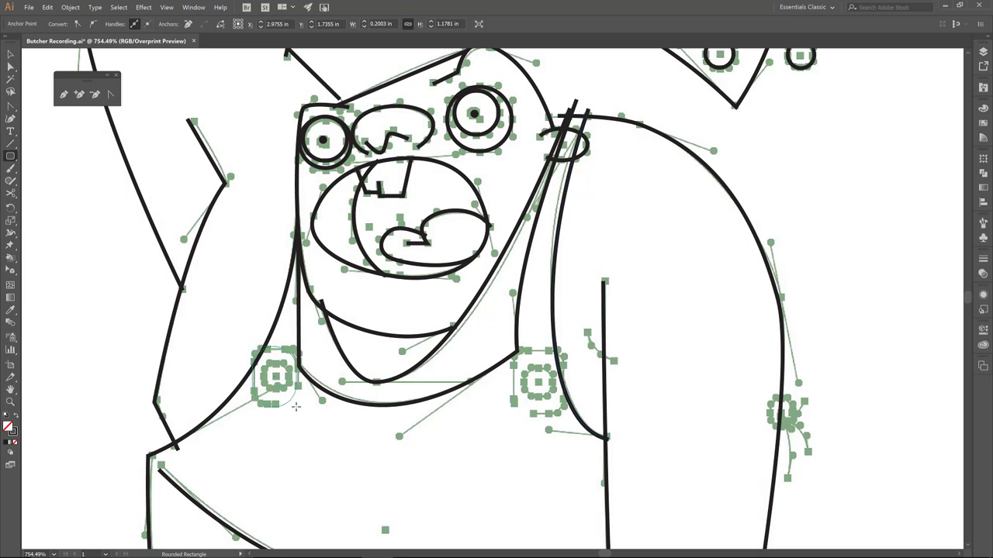
{"action": "left_click_drag", "start_coordinate": [297, 405], "coordinate": [298, 406]}
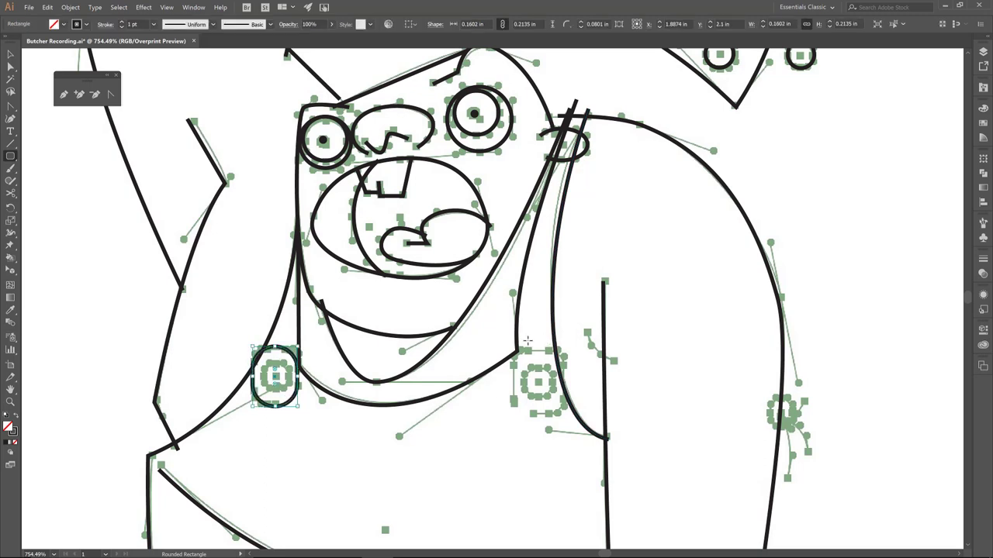
{"action": "mouse_move", "coordinate": [512, 348]}
{"action": "left_mouse_down"}
{"action": "mouse_move", "coordinate": [533, 362]}
{"action": "mouse_move", "coordinate": [548, 406]}
{"action": "mouse_move", "coordinate": [564, 414]}
{"action": "left_mouse_up"}
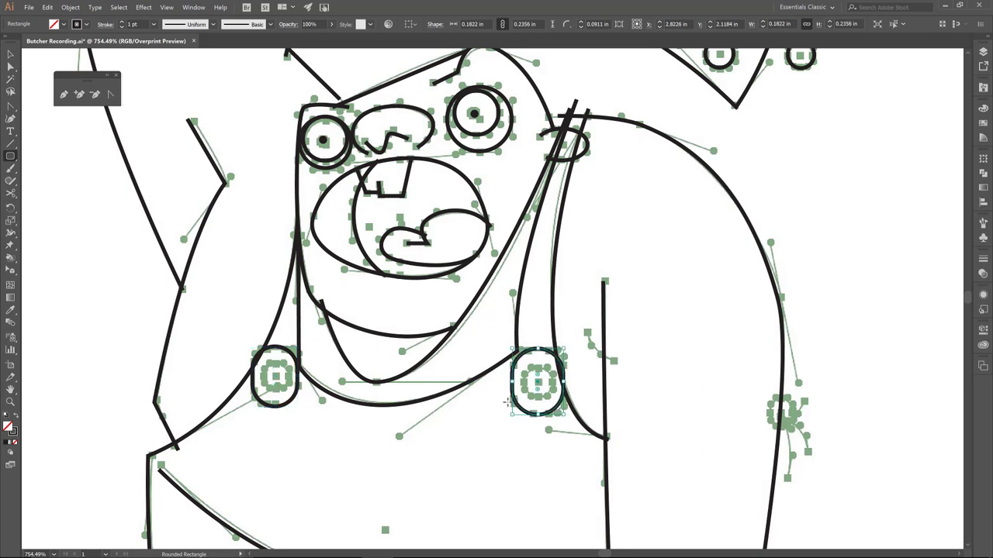
Cut the left rounded rectangle across its lower sides with the Scissors tool and delete the upper part, leaving the bottom arc.
{"action": "key", "text": "c"}
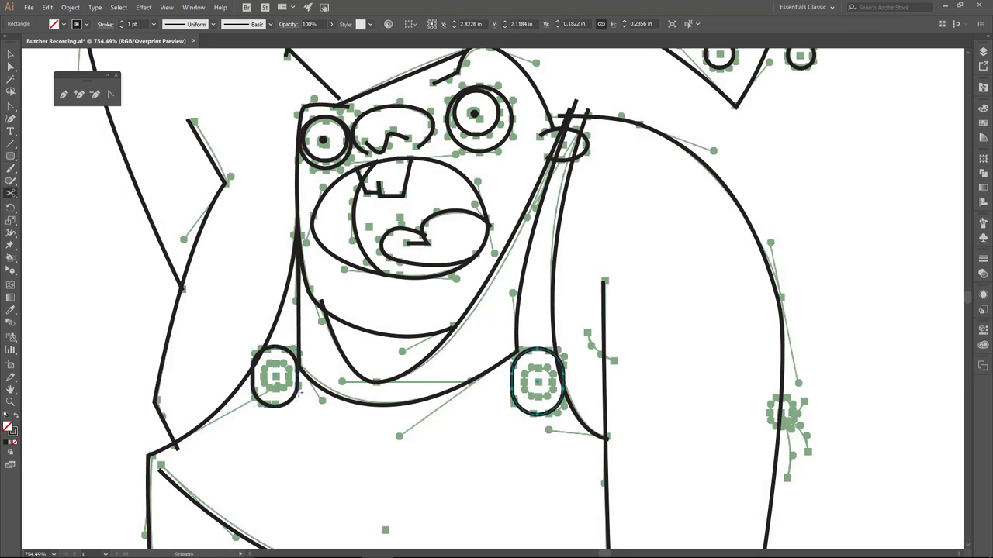
{"action": "left_click", "coordinate": [298, 394]}
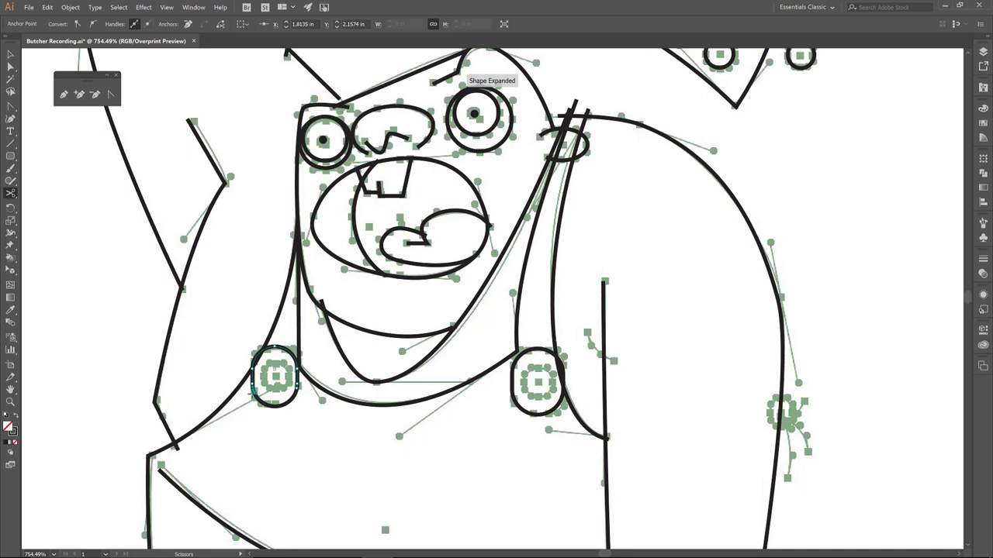
{"action": "key", "text": "v"}
{"action": "left_click", "coordinate": [266, 418]}
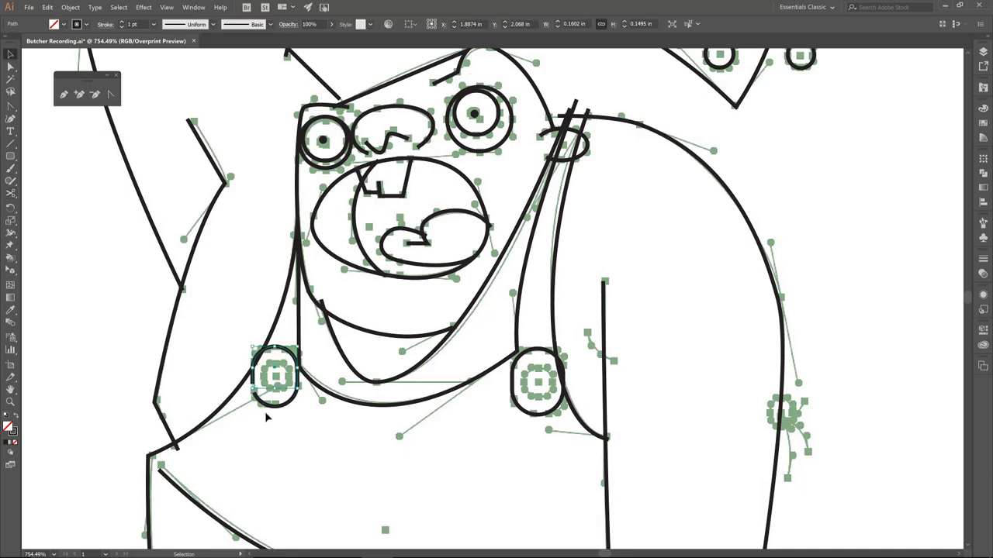
Cut the right rounded rectangle at its left and right sides with the Scissors tool and delete the upper part, leaving the bottom arc.
{"action": "left_click", "coordinate": [538, 419]}
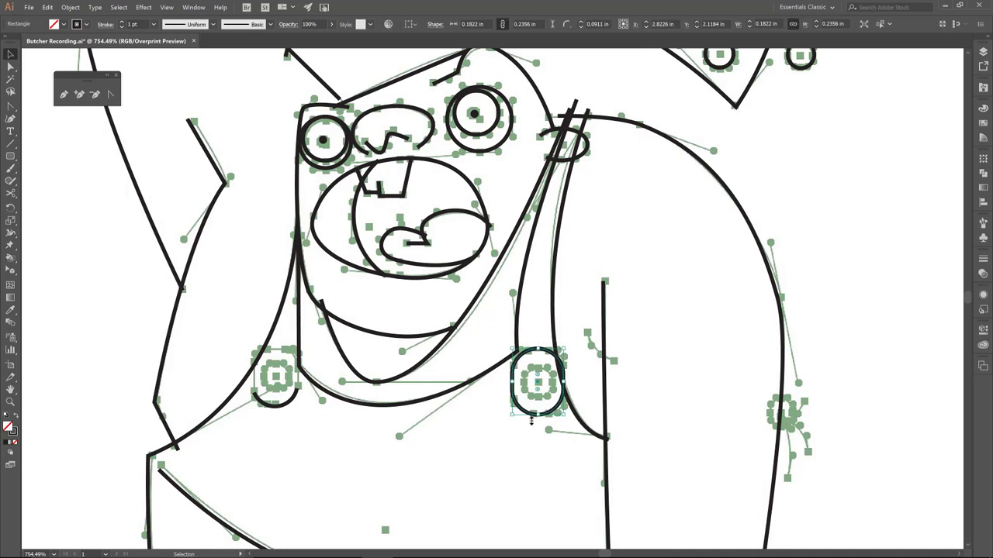
{"action": "key", "text": "c"}
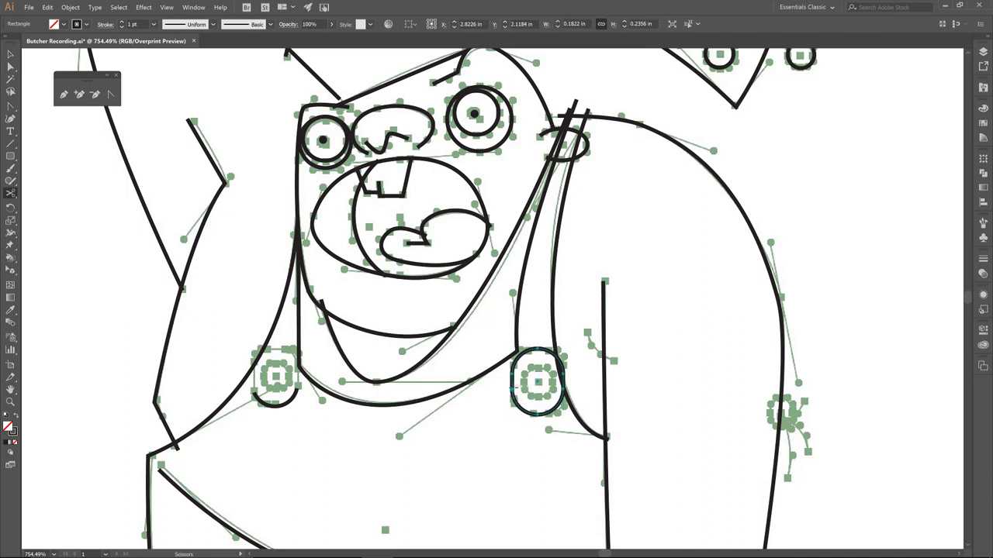
{"action": "left_click", "coordinate": [513, 381]}
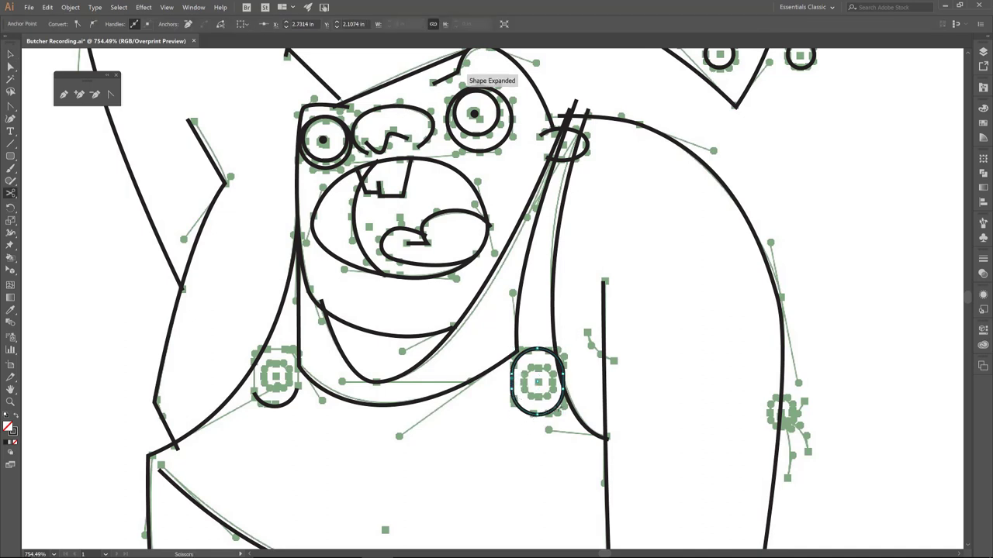
{"action": "left_click", "coordinate": [563, 384]}
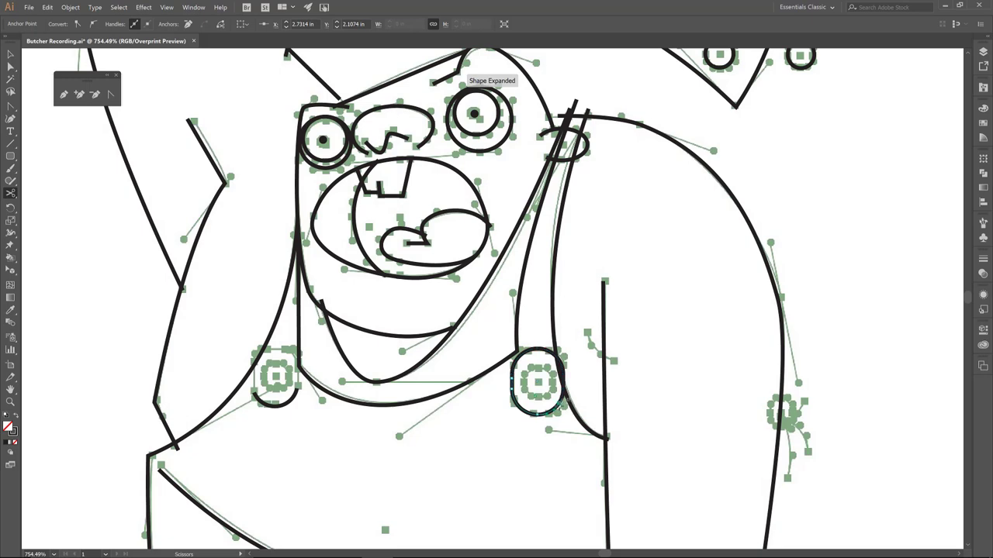
{"action": "key", "text": "v"}
{"action": "left_click", "coordinate": [540, 354]}
{"action": "key", "text": "Delete"}
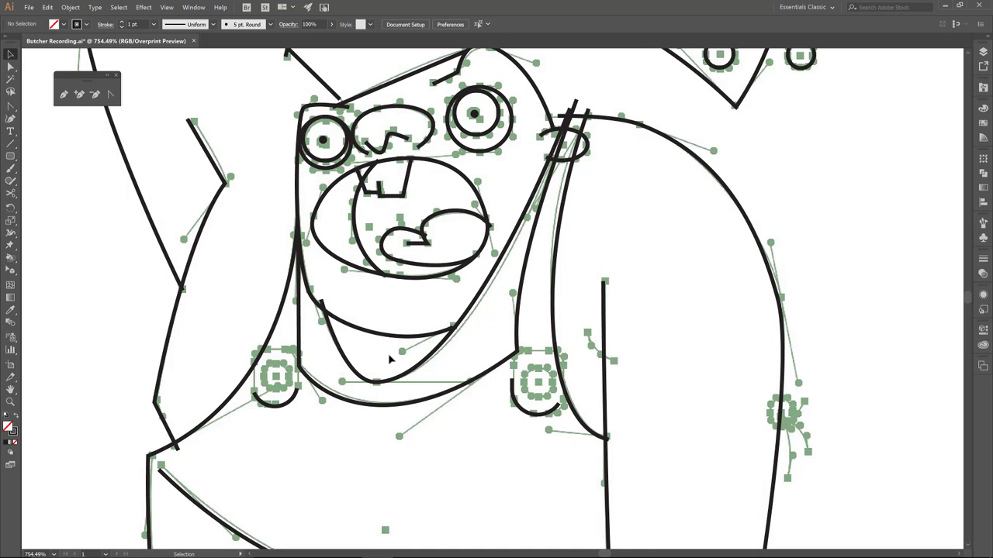
Draw a solid black circle about 0.08 in wide above the left chest arc and copy it above the right arc.
{"action": "key", "text": "l"}
{"action": "left_click_drag", "start_coordinate": [276, 376], "coordinate": [289, 390]}
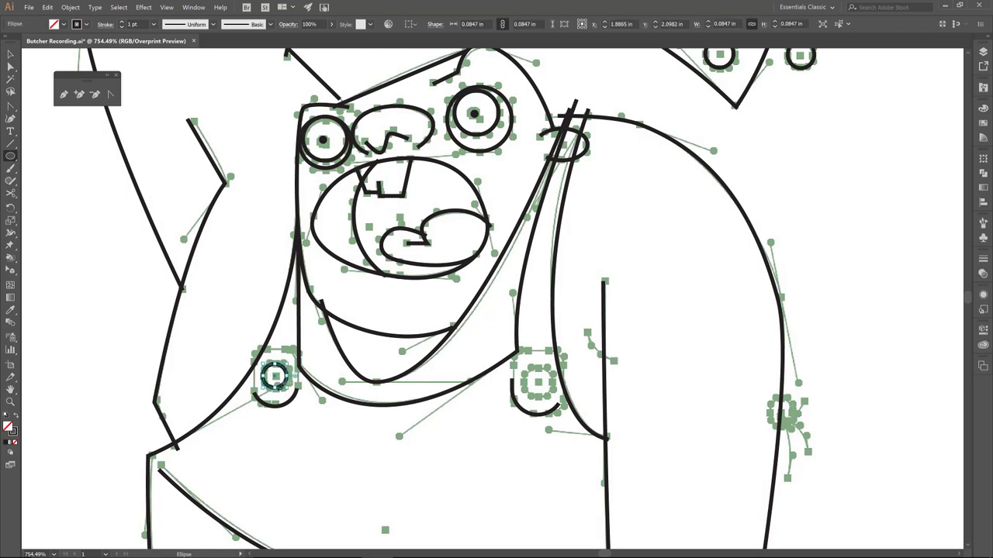
{"action": "key", "text": "shift+x"}
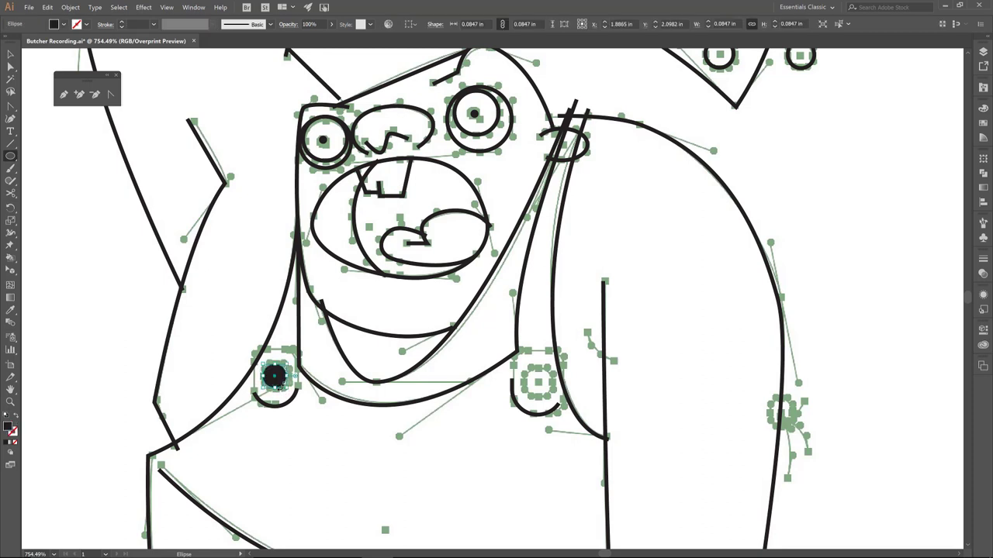
{"action": "key", "text": "v"}
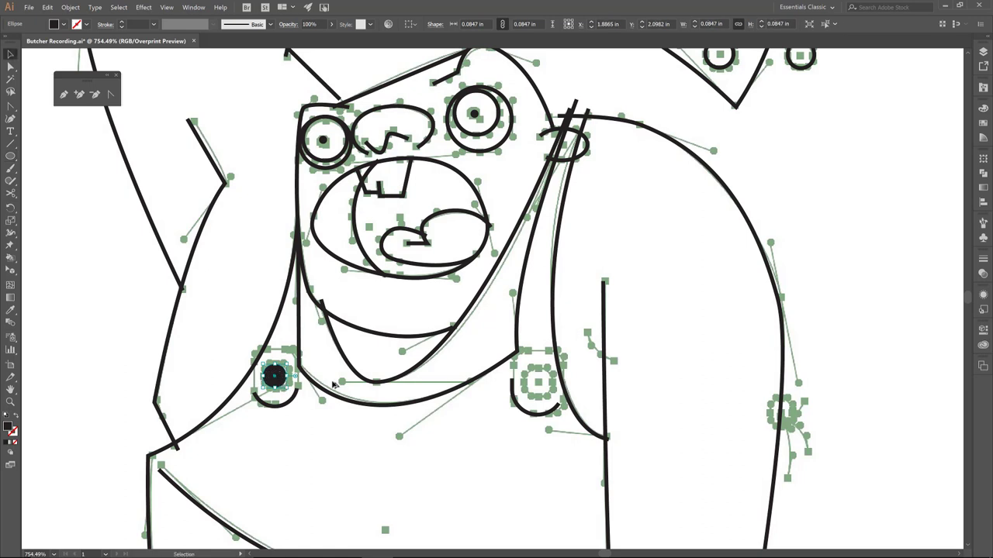
{"action": "left_click_drag", "start_coordinate": [333, 384], "coordinate": [547, 389]}
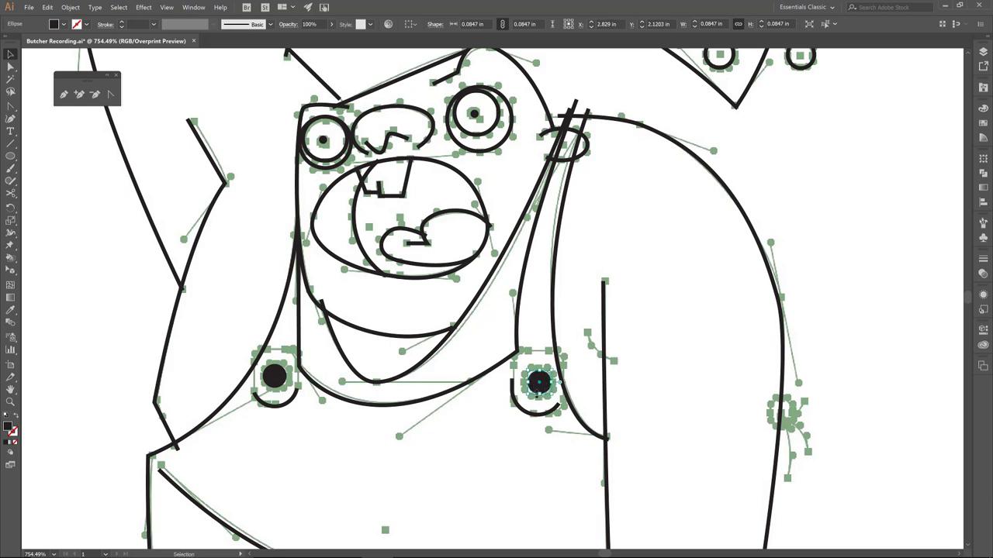
{"action": "left_click", "coordinate": [478, 463]}
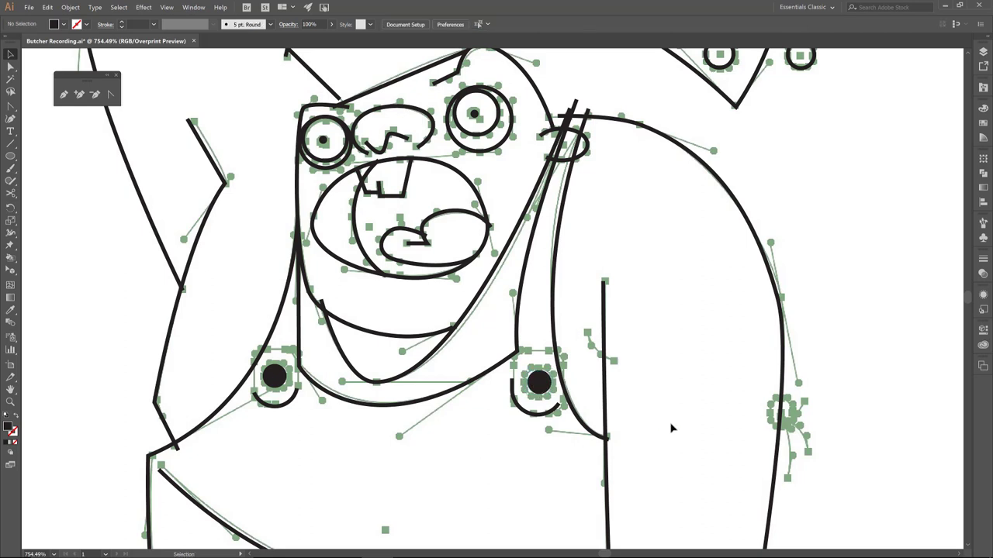
Draw a solid circle about 0.12 in wide on the right arm's outer edge and three straight hair lines running from it along the references.
{"action": "key", "text": "l"}
{"action": "left_click_drag", "start_coordinate": [778, 414], "coordinate": [791, 429]}
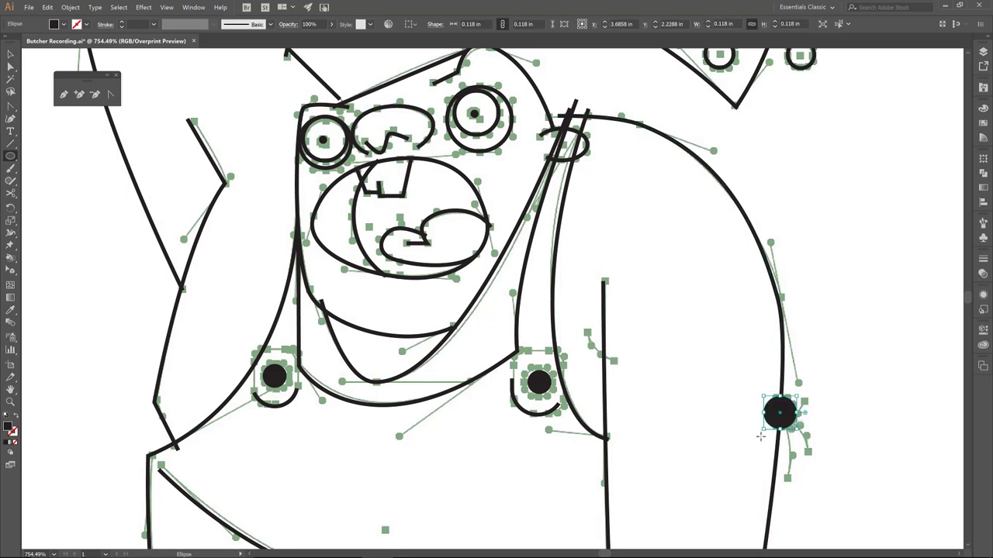
{"action": "key", "text": "z"}
{"action": "left_click_drag", "start_coordinate": [746, 377], "coordinate": [830, 494]}
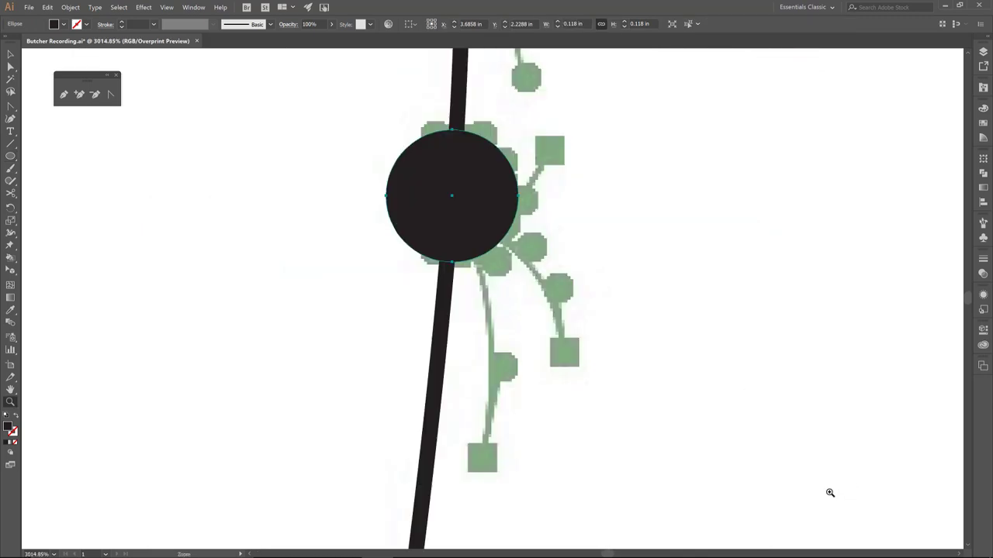
{"action": "left_click", "coordinate": [10, 143]}
{"action": "left_click_drag", "start_coordinate": [558, 143], "coordinate": [494, 232]}
{"action": "left_click_drag", "start_coordinate": [558, 339], "coordinate": [494, 232]}
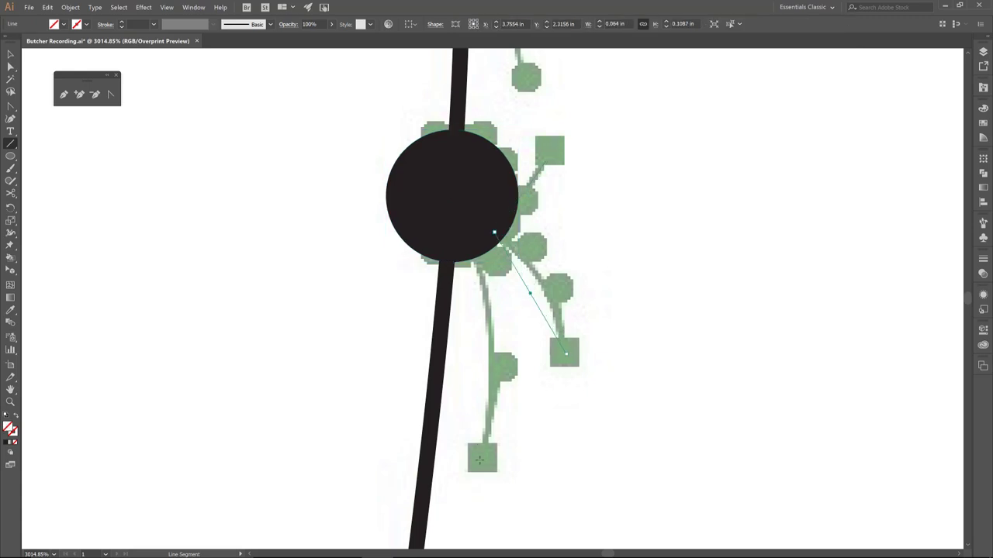
{"action": "left_click_drag", "start_coordinate": [479, 460], "coordinate": [494, 232]}
Select the three hair lines and give them the arm outline's stroke with the Eyedropper.
{"action": "key", "text": "ctrl"}
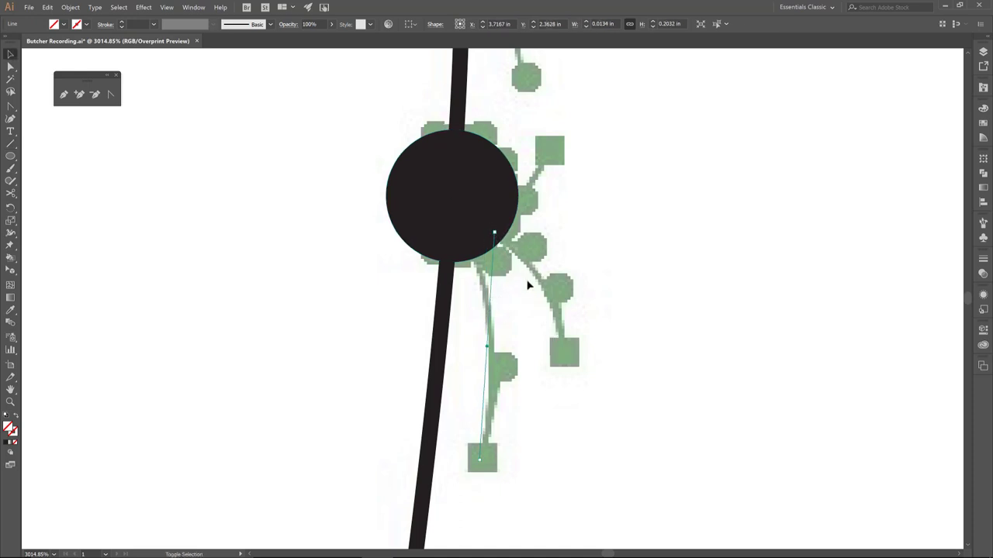
{"action": "left_click_drag", "start_coordinate": [531, 127], "coordinate": [563, 199]}
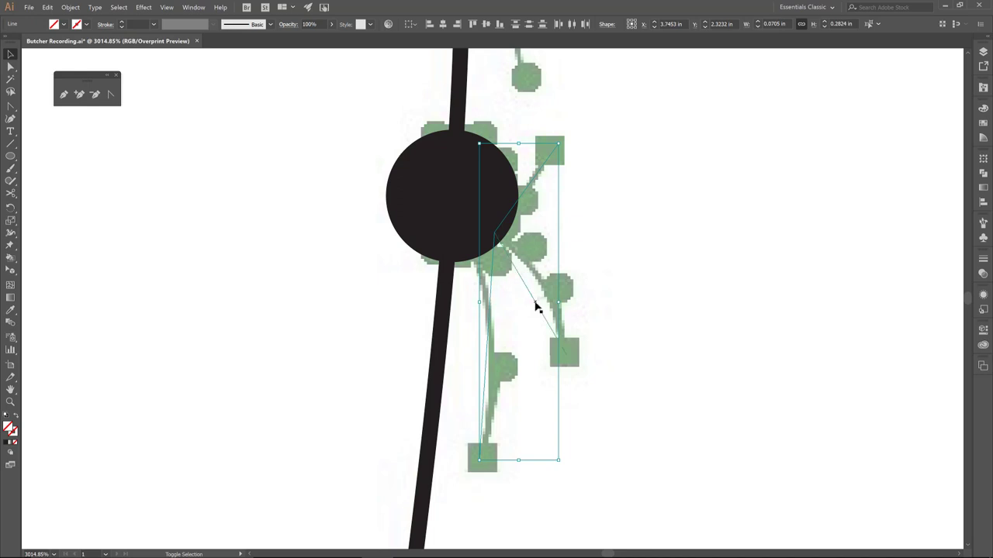
{"action": "left_click", "coordinate": [535, 307], "text": "shift"}
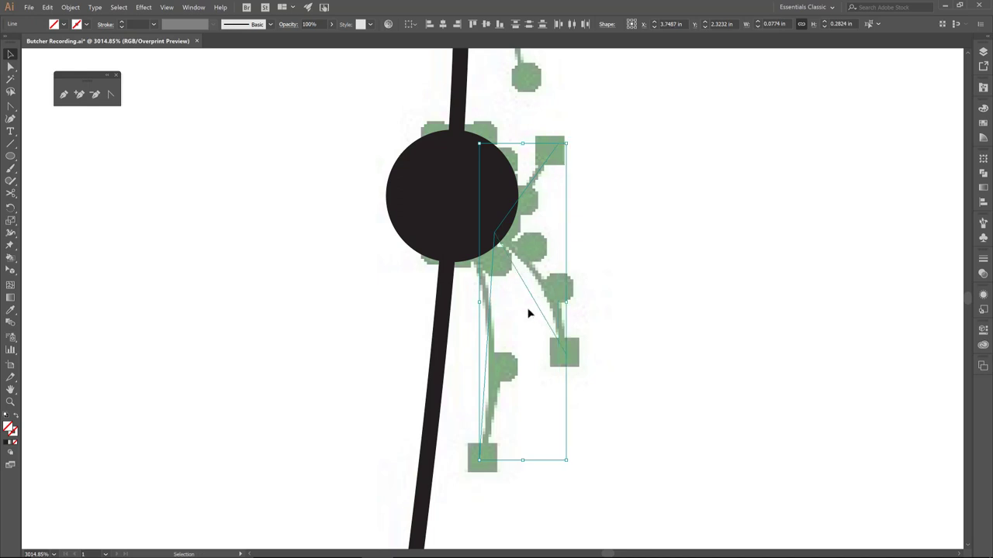
{"action": "key", "text": "i"}
{"action": "left_click", "coordinate": [446, 313]}
Bend the three hair lines into curves along the references and move the lowest one's upper end to the circle's centre.
{"action": "key", "text": "shift+c"}
{"action": "left_click_drag", "start_coordinate": [532, 186], "coordinate": [545, 195]}
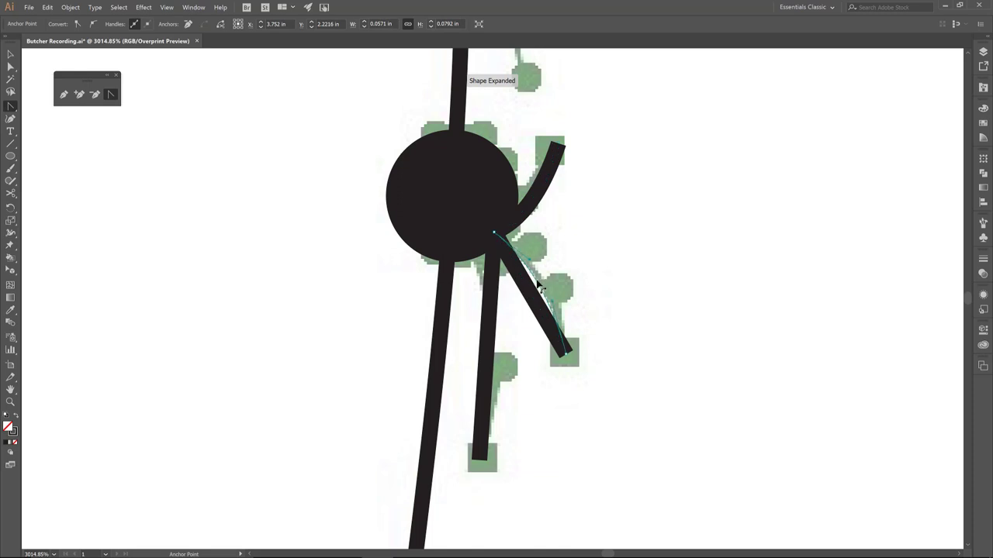
{"action": "mouse_move", "coordinate": [543, 283]}
{"action": "left_mouse_down"}
{"action": "mouse_move", "coordinate": [521, 303]}
{"action": "mouse_move", "coordinate": [512, 334]}
{"action": "left_mouse_up"}
{"action": "key", "text": "a"}
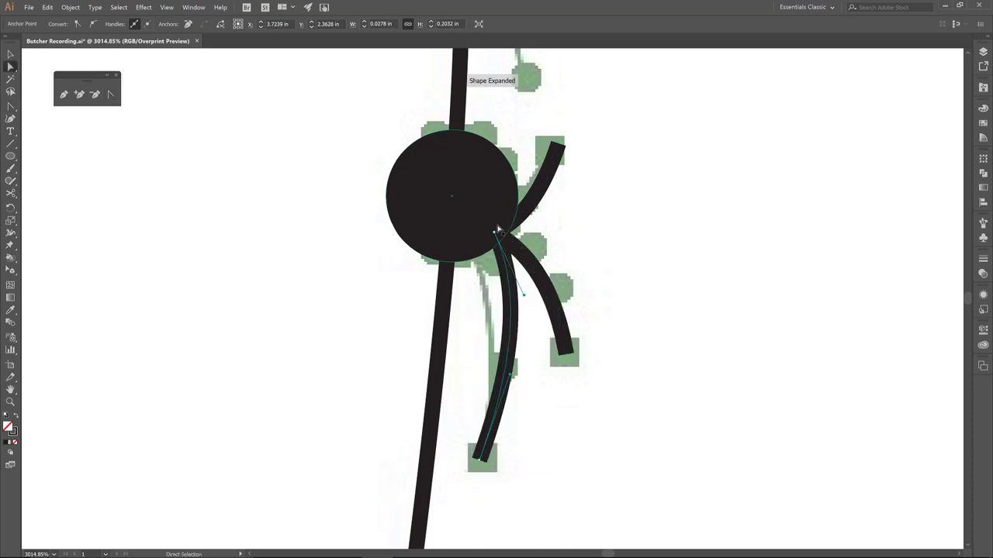
{"action": "mouse_move", "coordinate": [497, 230]}
{"action": "left_mouse_down"}
{"action": "mouse_move", "coordinate": [455, 215]}
{"action": "mouse_move", "coordinate": [452, 199]}
{"action": "left_mouse_up"}
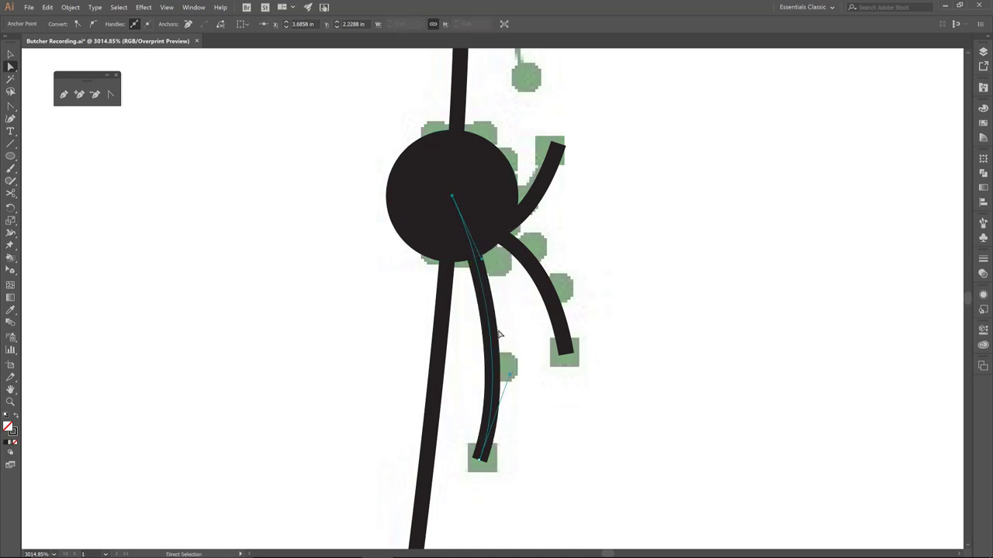
{"action": "key", "text": "v"}
Draw two overlapping ellipses over the references at the apron's lower left, about 0.41 × 0.62 in and 0.31 × 0.59 in.
{"action": "key", "text": "ctrl+0"}
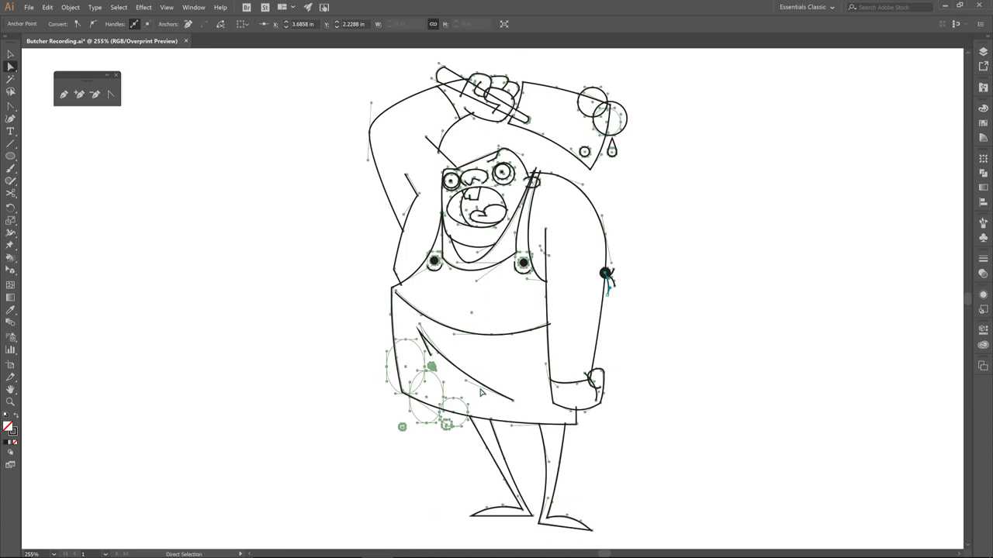
{"action": "key", "text": "z"}
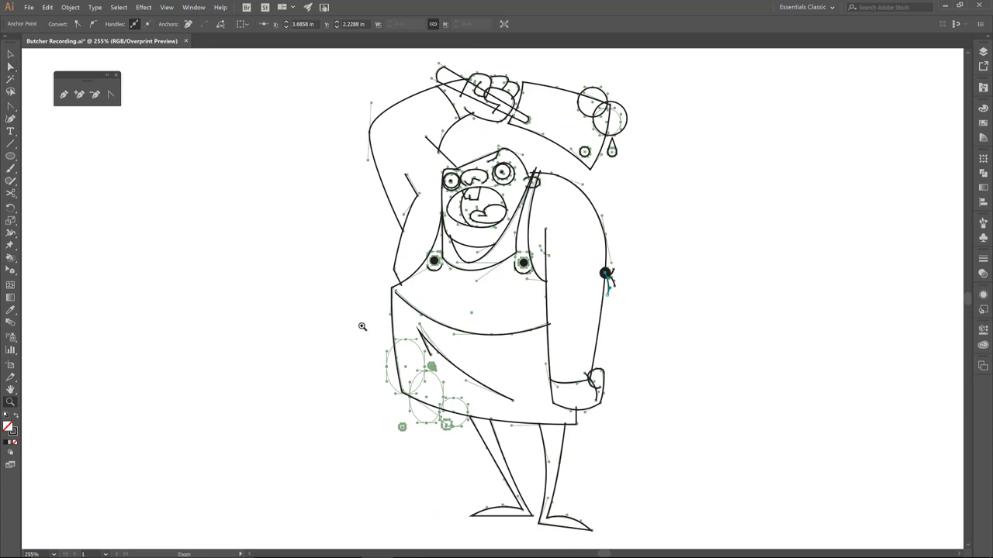
{"action": "left_click_drag", "start_coordinate": [362, 326], "coordinate": [504, 462]}
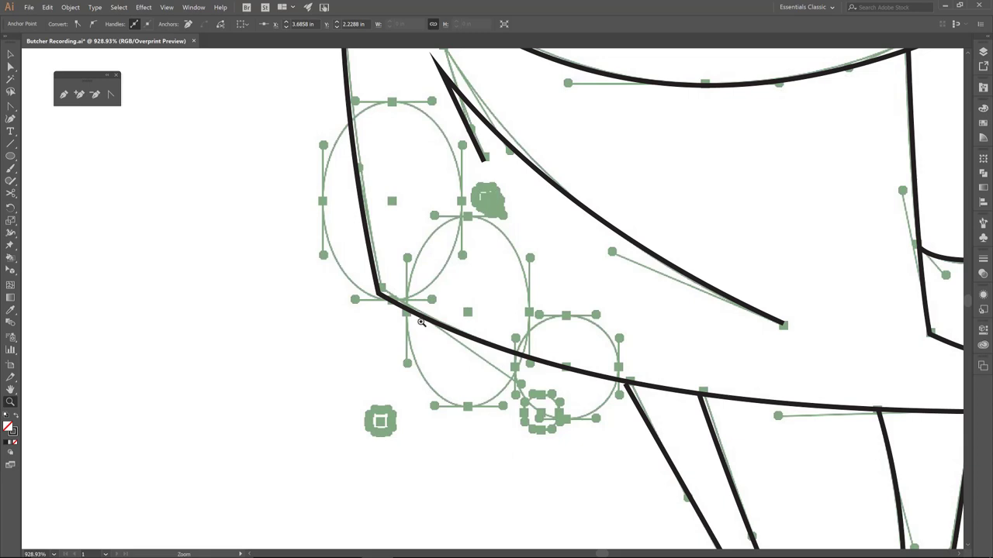
{"action": "left_click", "coordinate": [12, 156]}
{"action": "left_click_drag", "start_coordinate": [319, 90], "coordinate": [462, 303]}
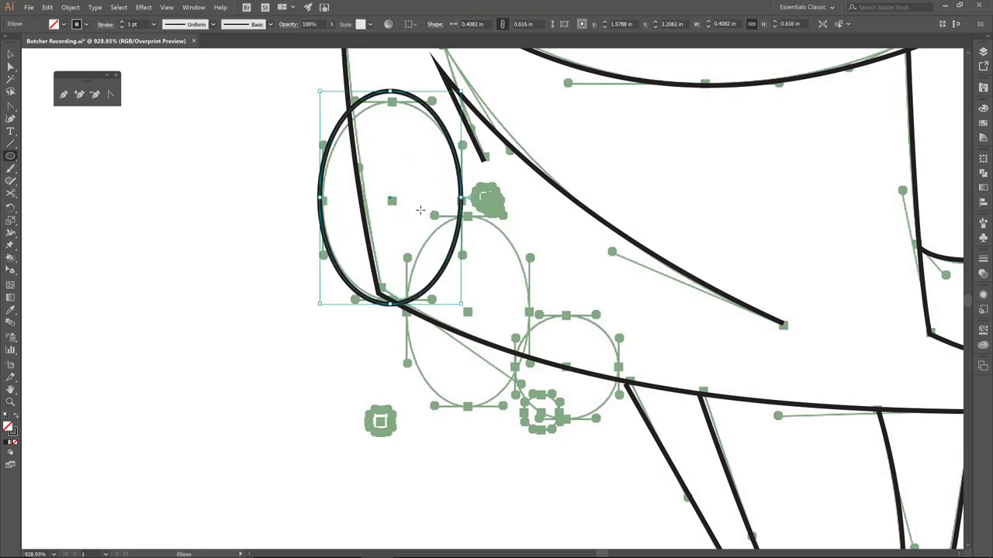
{"action": "left_click_drag", "start_coordinate": [419, 211], "coordinate": [528, 413]}
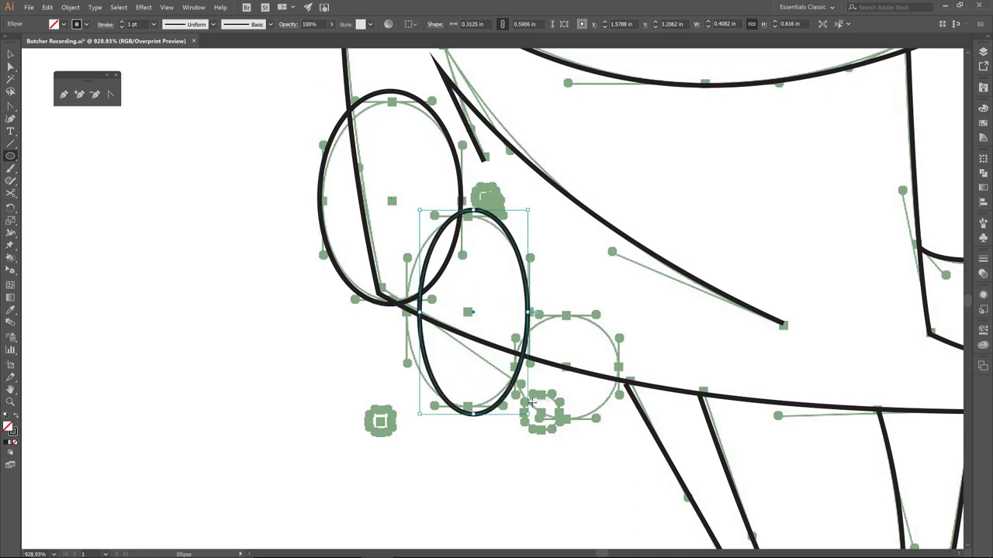
Resize the second apron ellipse to about 0.36 × 0.57 in, shortening its bottom and widening it leftward to match the reference.
{"action": "left_click", "coordinate": [531, 404]}
{"action": "left_click", "coordinate": [514, 305]}
{"action": "key", "text": "v"}
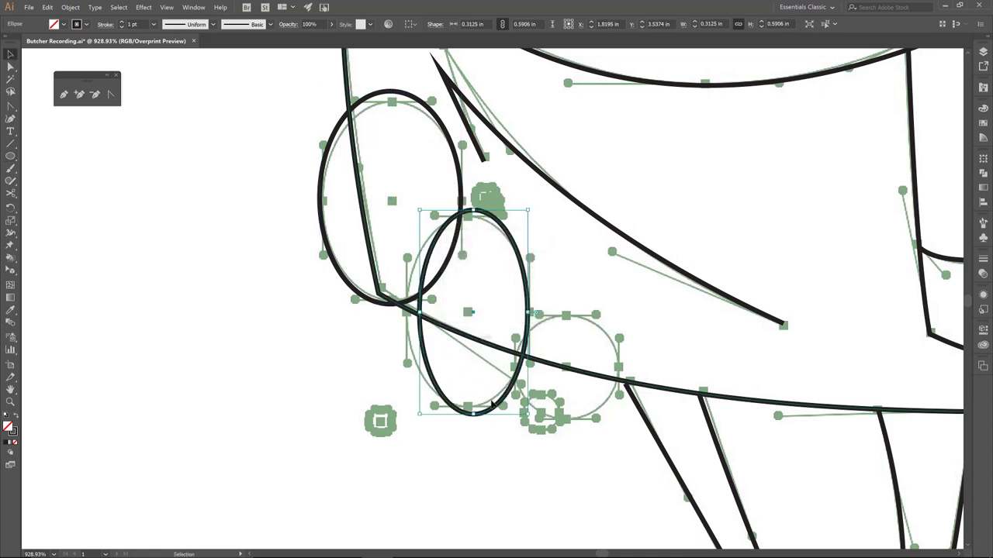
{"action": "left_click_drag", "start_coordinate": [472, 416], "coordinate": [473, 407]}
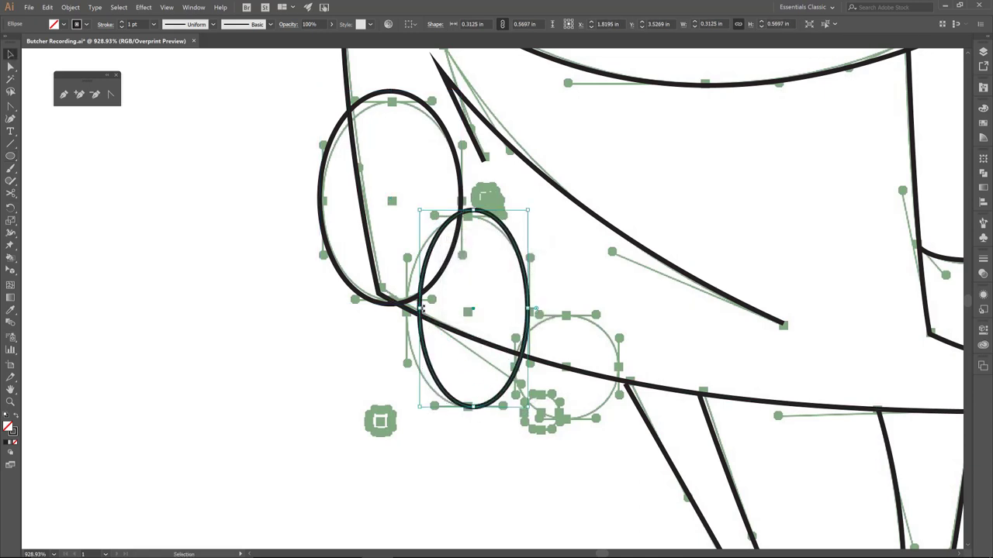
{"action": "left_click_drag", "start_coordinate": [423, 307], "coordinate": [402, 308]}
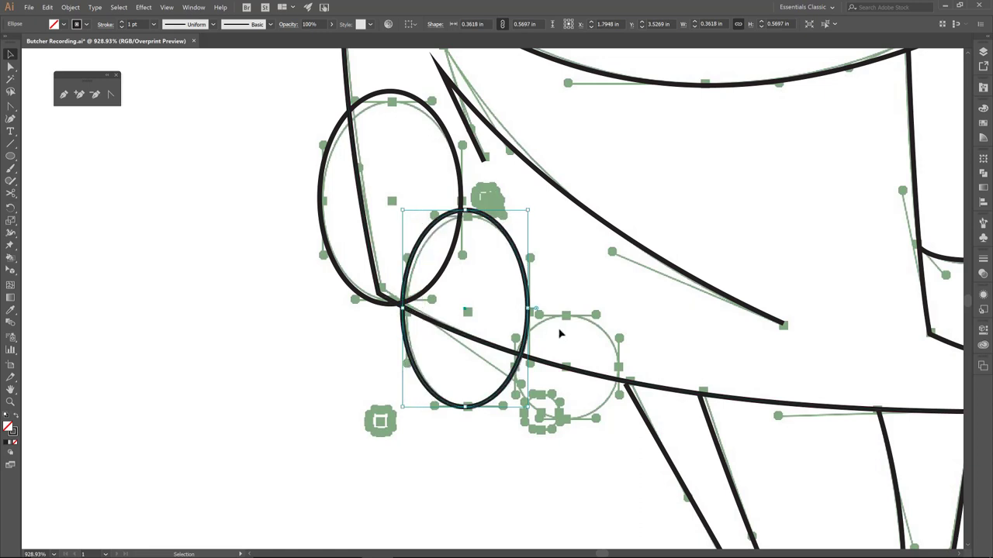
Draw a circle about 0.32 in wide at the apron hem and two small ones about 0.07 and 0.03 in above, nudging the smallest up-left.
{"action": "key", "text": "l"}
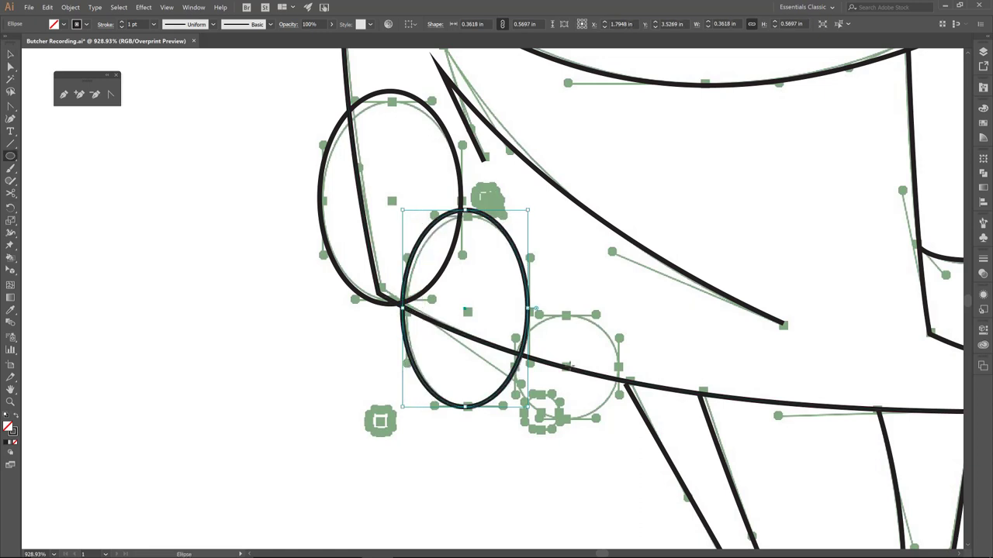
{"action": "left_click_drag", "start_coordinate": [570, 366], "coordinate": [620, 419]}
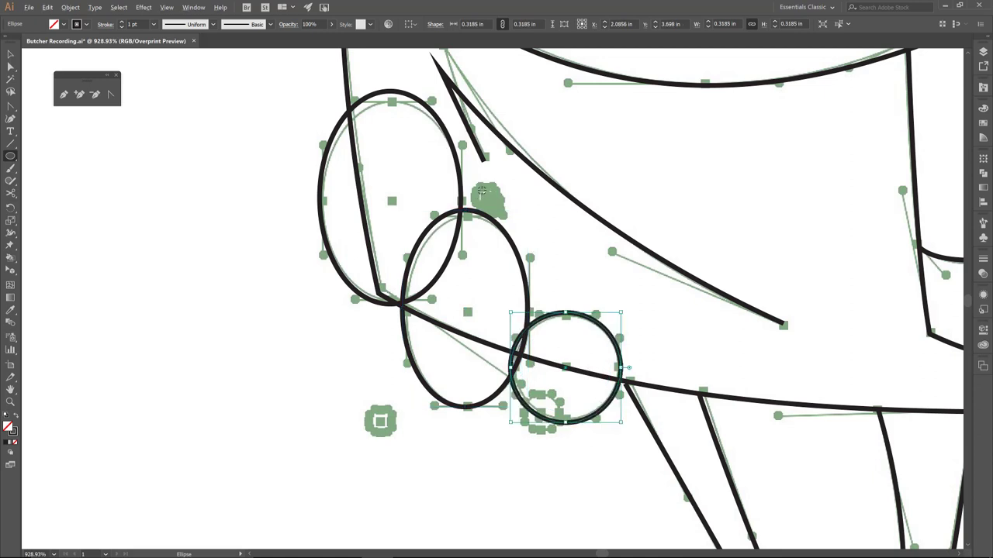
{"action": "left_click_drag", "start_coordinate": [486, 196], "coordinate": [469, 177]}
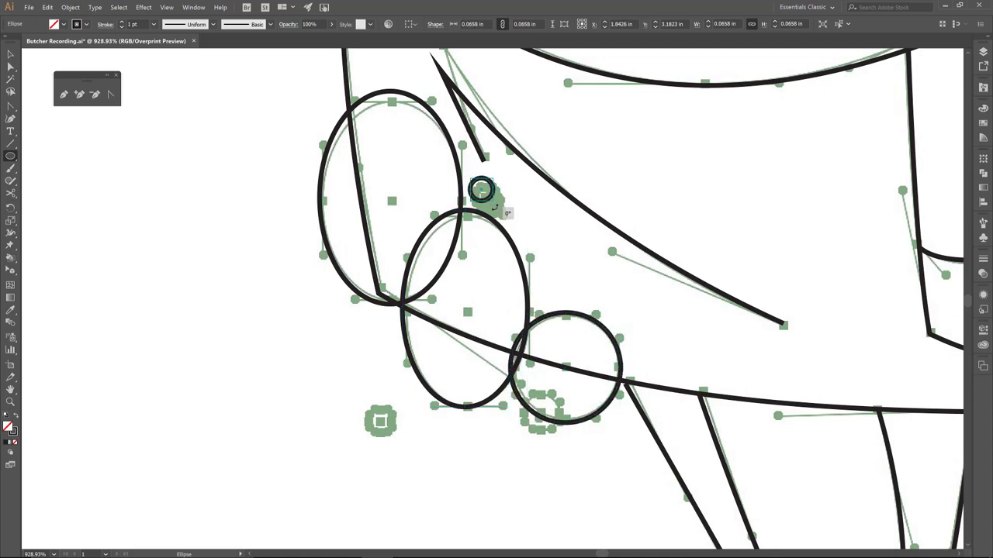
{"action": "left_click_drag", "start_coordinate": [500, 211], "coordinate": [490, 202]}
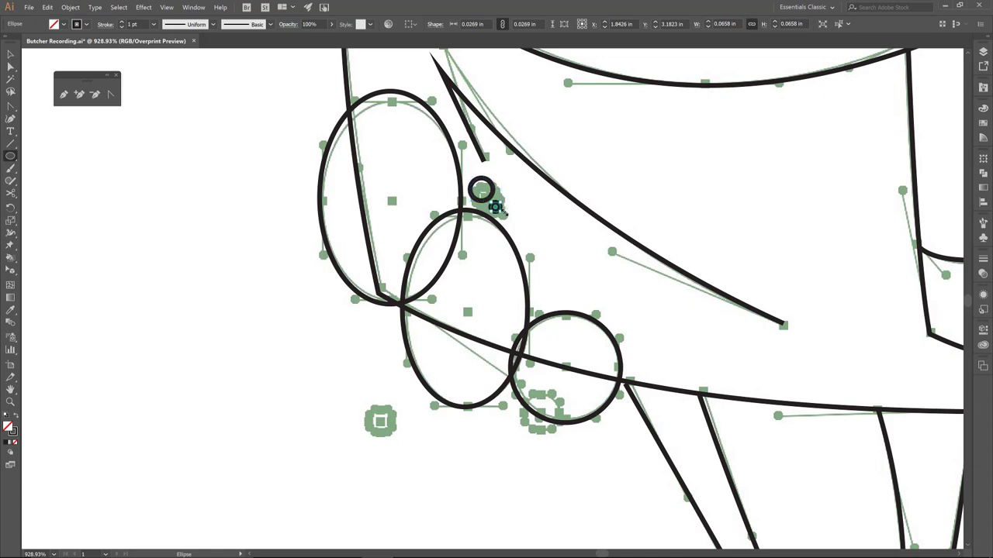
{"action": "key", "text": "Left"}
{"action": "key", "text": "Up"}
Draw a circle about 0.07 in wide below the apron, convert its top anchor to a corner and raise it to form a drop.
{"action": "left_click_drag", "start_coordinate": [379, 418], "coordinate": [393, 432]}
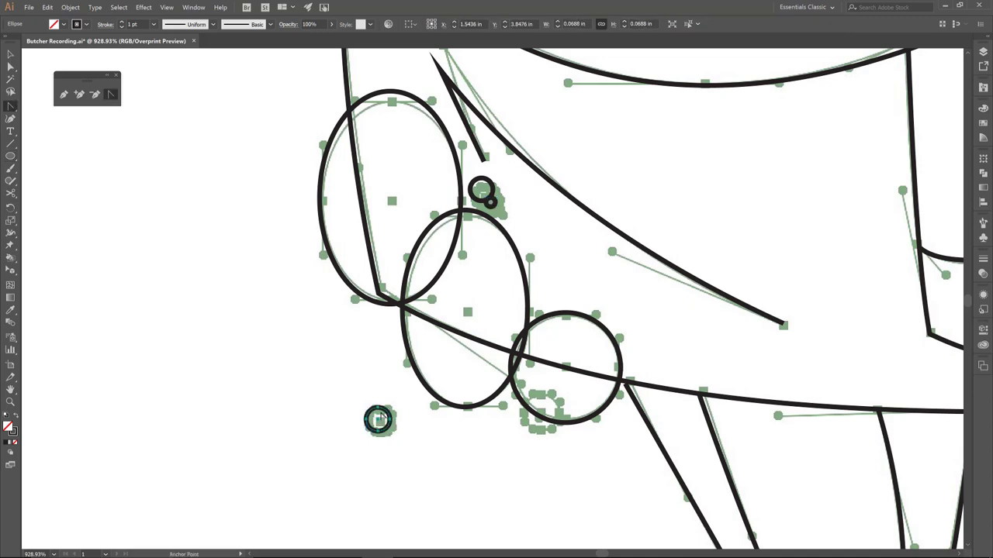
{"action": "key", "text": "a"}
{"action": "left_click", "coordinate": [379, 408]}
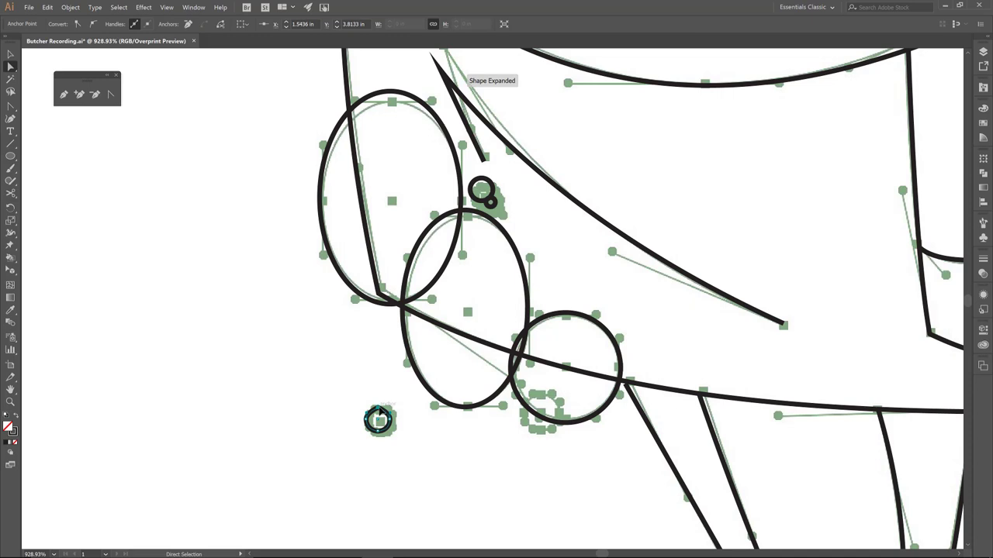
{"action": "key", "text": "Up"}
{"action": "key", "text": "Up"}
{"action": "key", "text": "Up"}
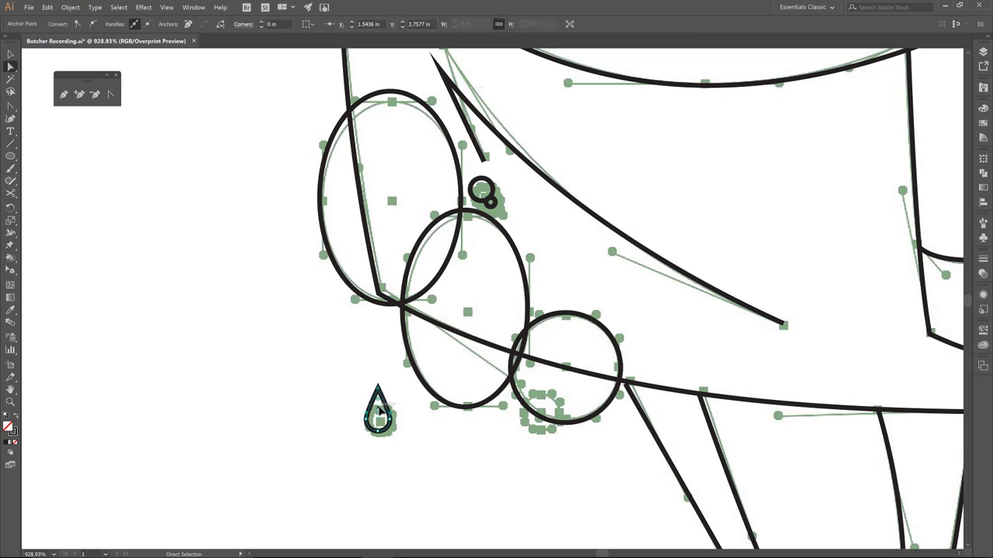
{"action": "key", "text": "v"}
{"action": "left_click", "coordinate": [394, 462]}
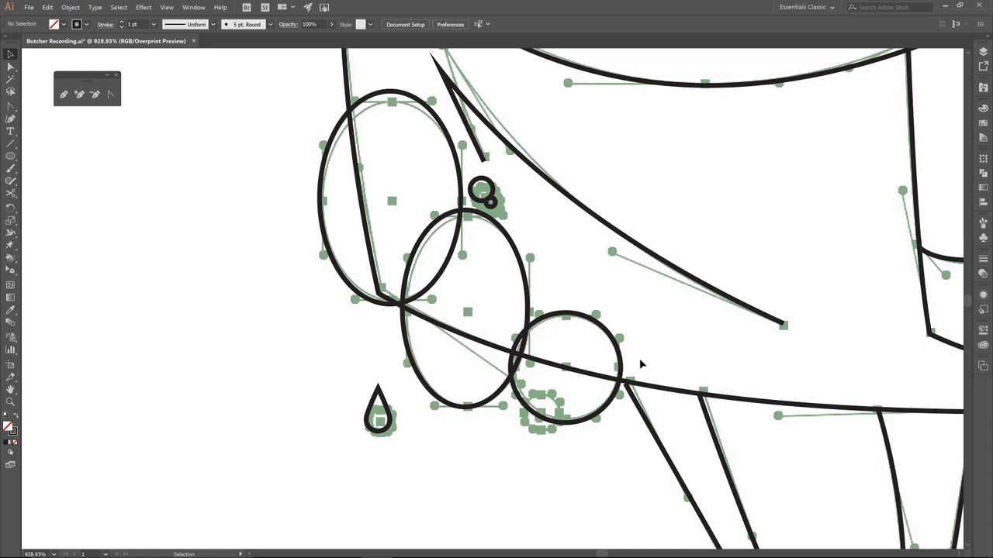
Save the Butcher Recording document with the current inking.
{"action": "key", "text": "ctrl+0"}
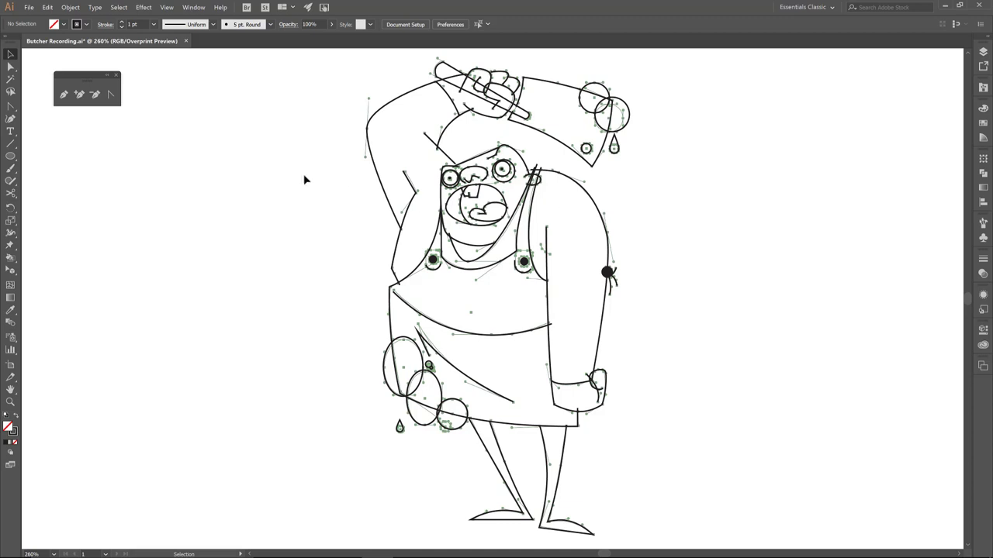
{"action": "left_click", "coordinate": [29, 7]}
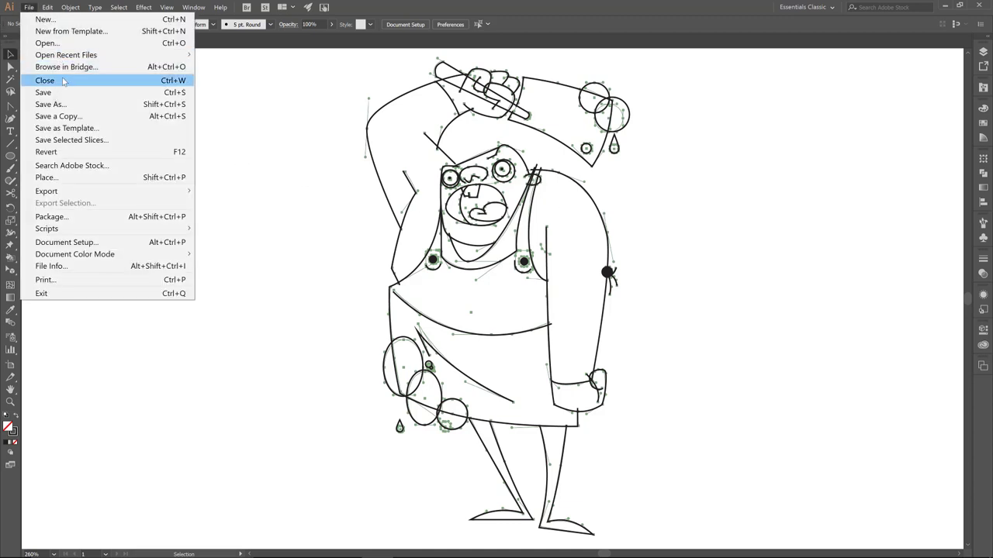
{"action": "left_click", "coordinate": [54, 94]}
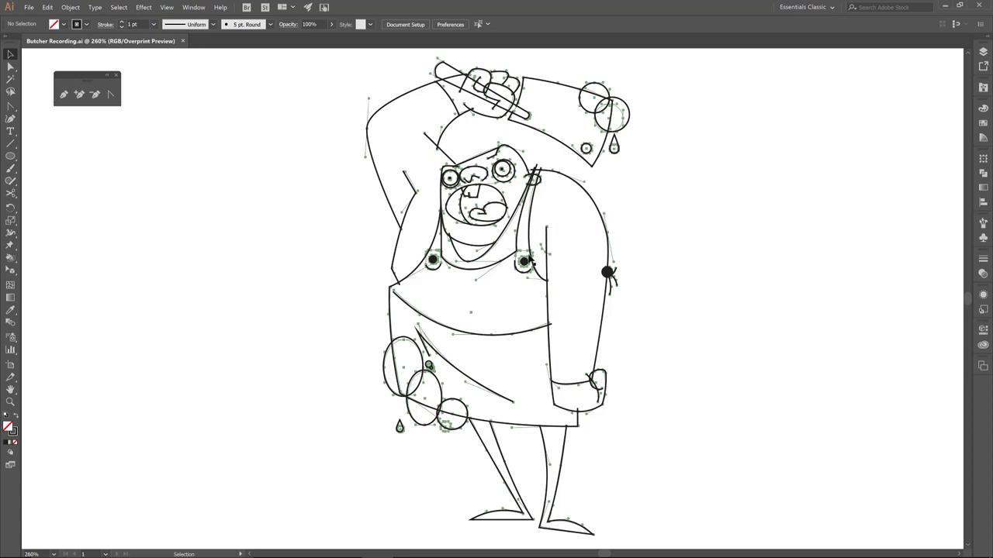
Draw a short diagonal line about 0.10 × 0.13 in over the armpit reference and bend it down-left into a curve matching it.
{"action": "left_click", "coordinate": [10, 145]}
{"action": "left_click_drag", "start_coordinate": [546, 250], "coordinate": [590, 281]}
{"action": "key", "text": "z"}
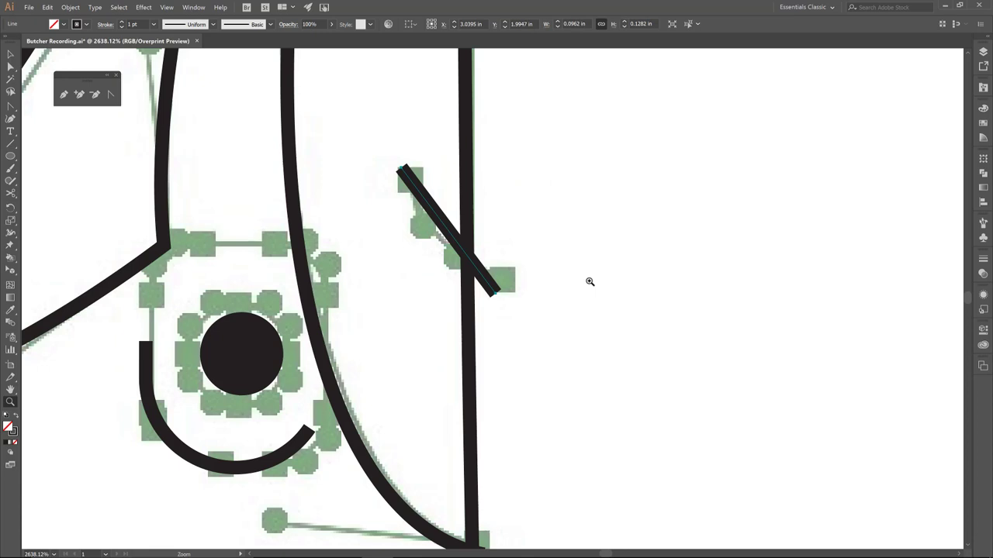
{"action": "key", "text": "shift+c"}
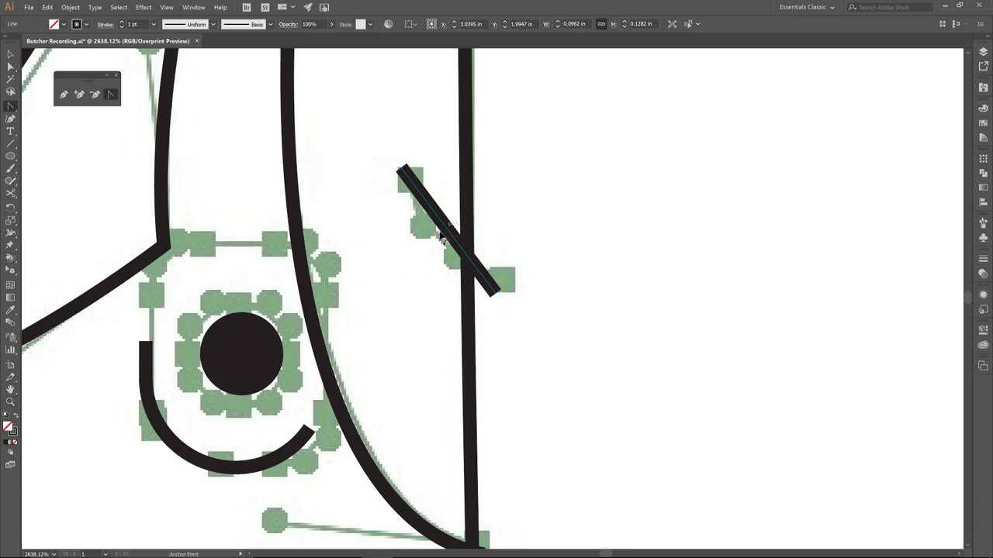
{"action": "left_click_drag", "start_coordinate": [441, 236], "coordinate": [490, 247]}
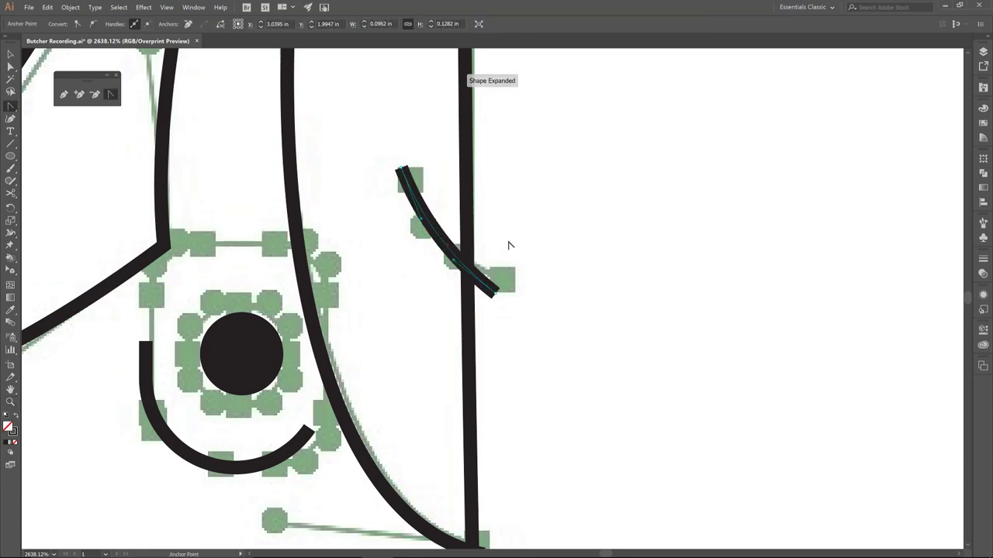
Duplicate the INKING layer, lock and hide the original, and hide the Layer 1 template.
{"action": "key", "text": "ctrl+0"}
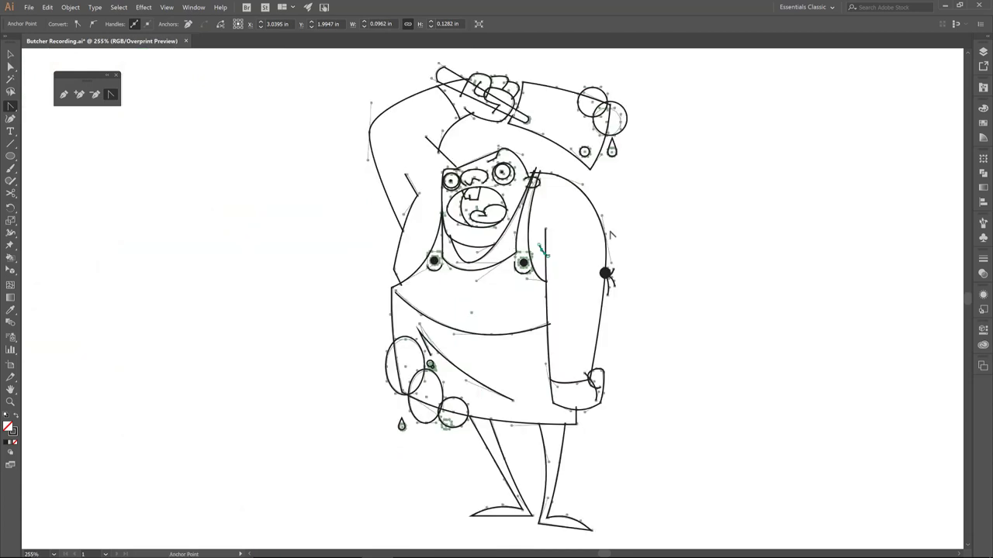
{"action": "left_click", "coordinate": [984, 52]}
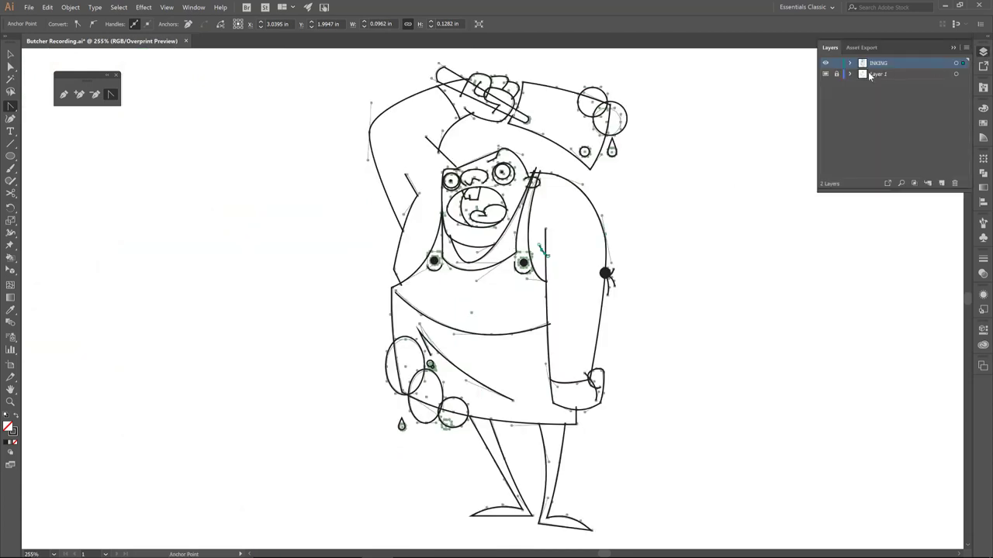
{"action": "left_click", "coordinate": [967, 53]}
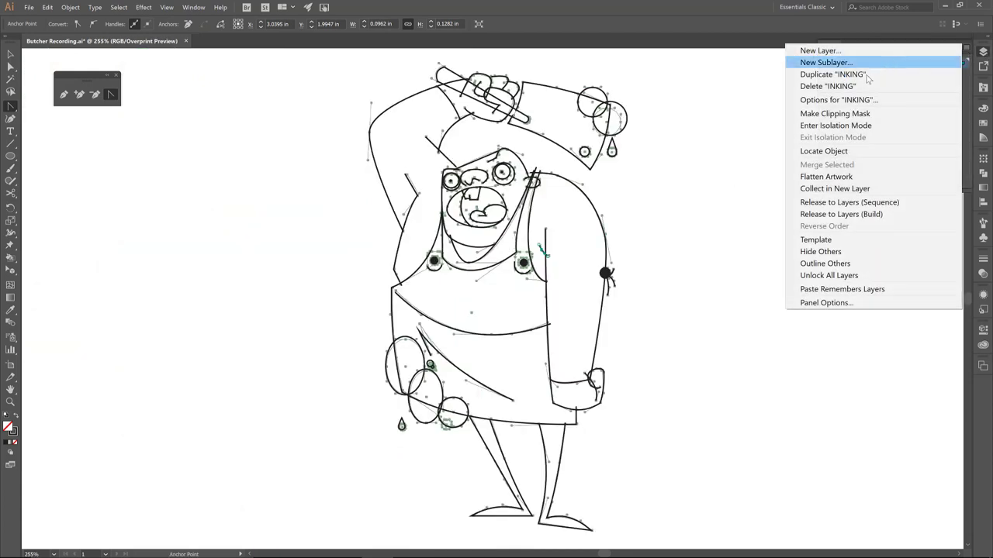
{"action": "left_click", "coordinate": [824, 73]}
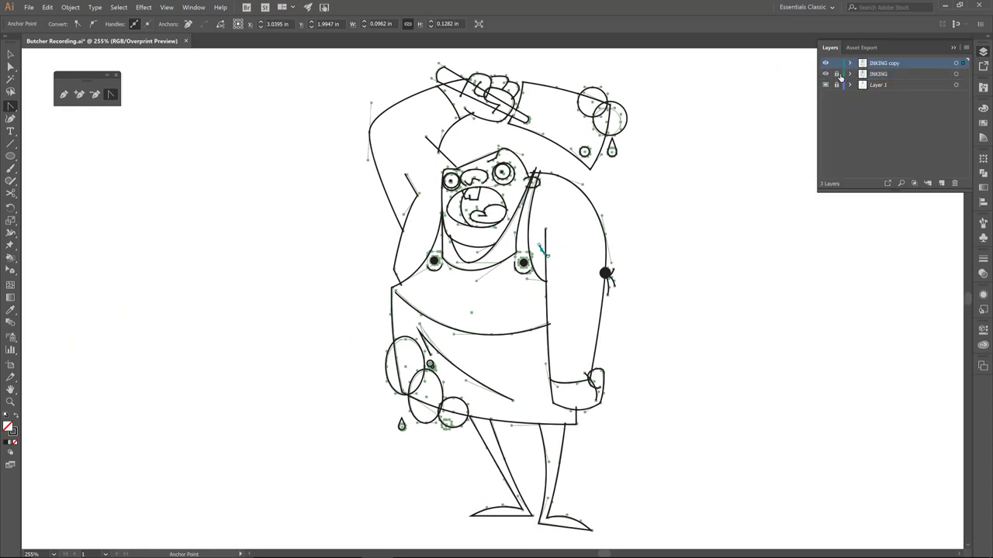
{"action": "left_click", "coordinate": [825, 75]}
{"action": "left_click", "coordinate": [826, 84]}
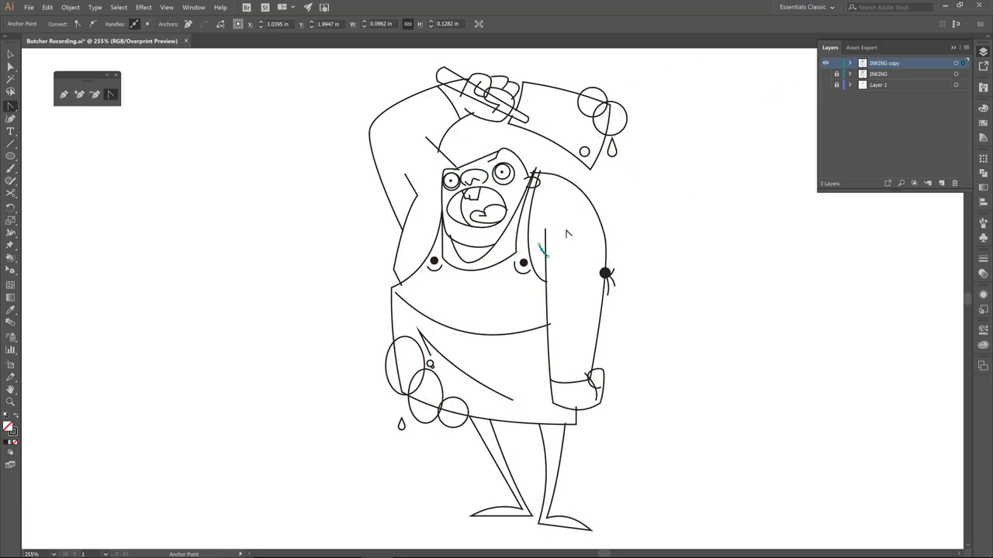
Rename the INKING copy layer as the layer for the brush work.
{"action": "key", "text": "v"}
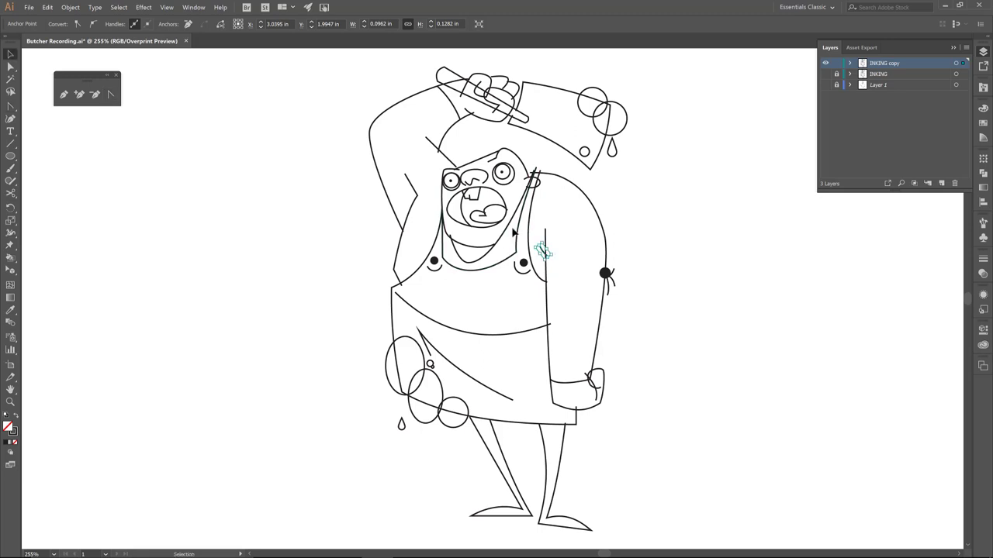
{"action": "double_click", "coordinate": [879, 63]}
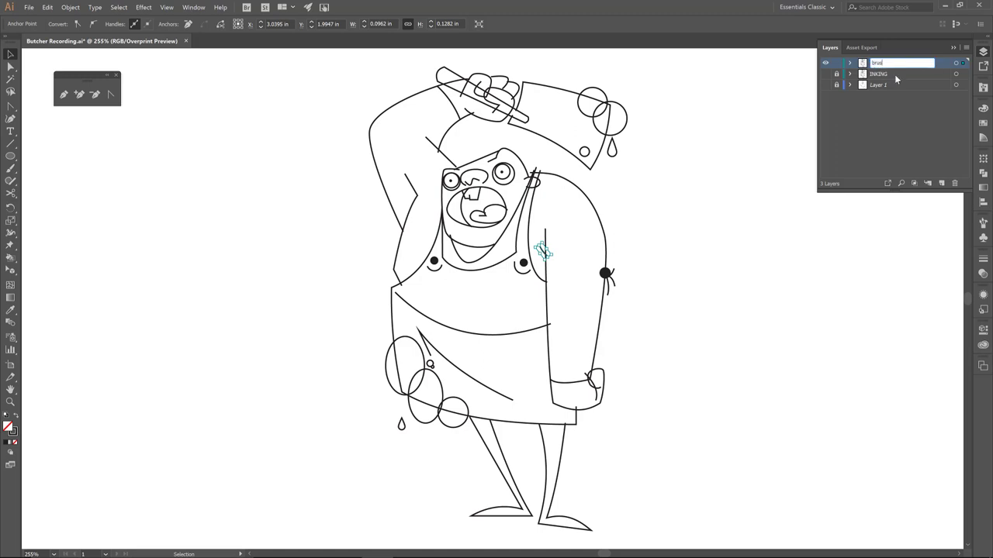
{"action": "key", "text": "Return"}
Put the layer list away and float the Cartoon Brushes Tinted library beside the raised cleaver.
{"action": "left_click", "coordinate": [953, 48]}
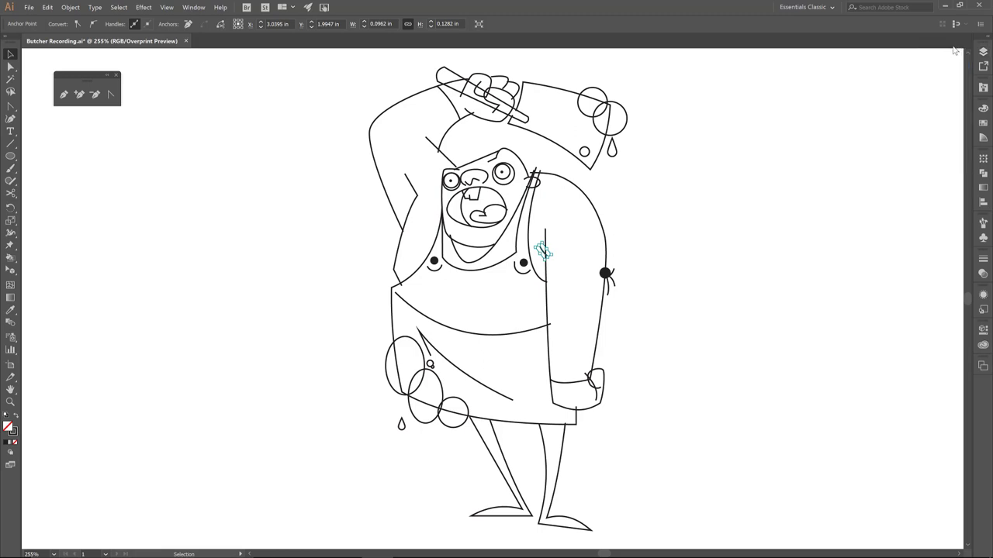
{"action": "left_click", "coordinate": [984, 88]}
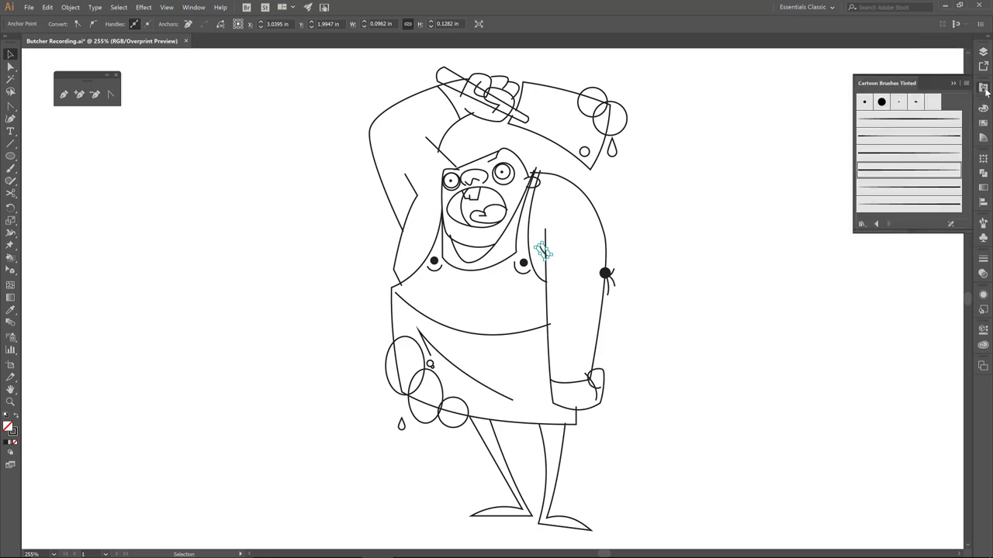
{"action": "left_click_drag", "start_coordinate": [900, 87], "coordinate": [730, 68]}
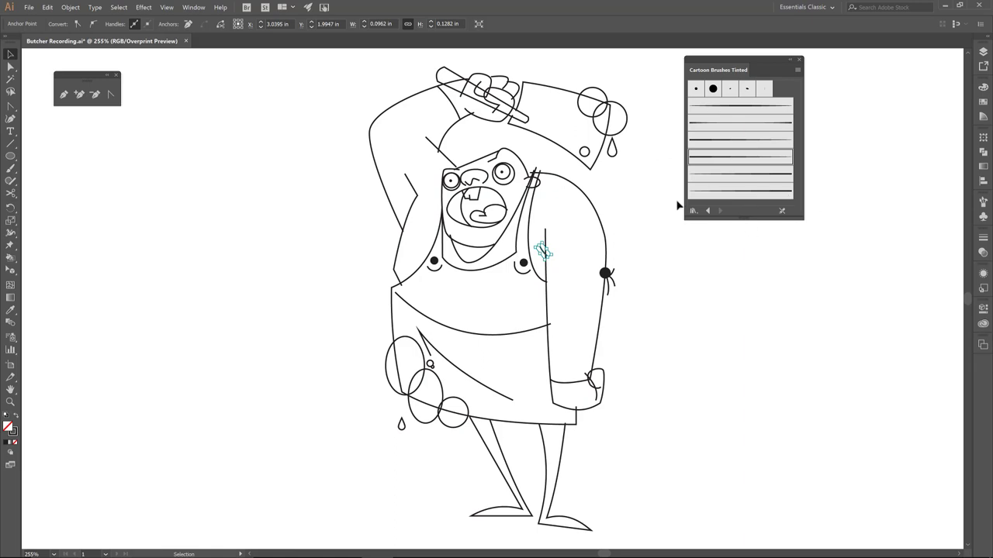
Load the Cartoon Brushes Tinted brush library from Dropbox > Illustrator Tutorial Images > Illustrator Tutorial Resources > Cartoon Brushes.
{"action": "left_click", "coordinate": [982, 203]}
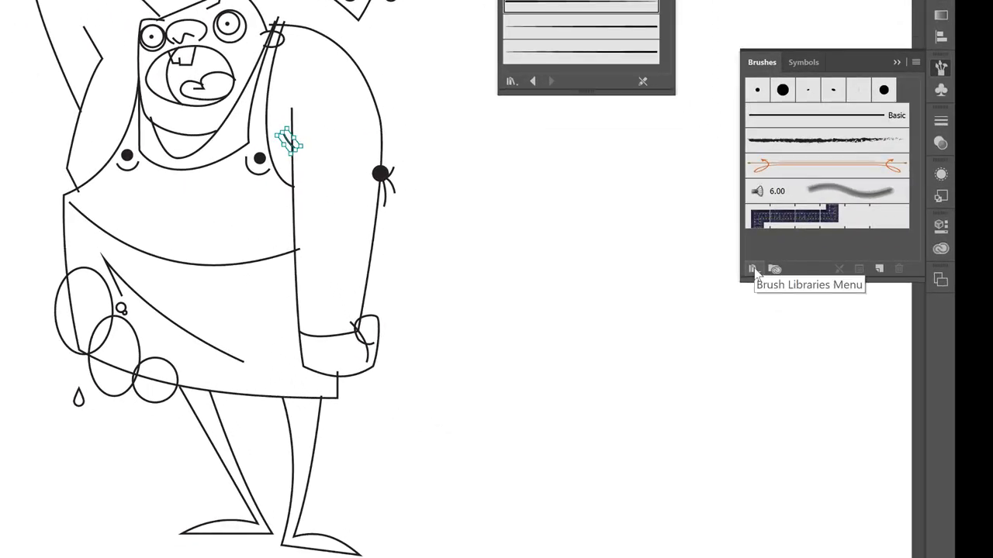
{"action": "left_click", "coordinate": [752, 269]}
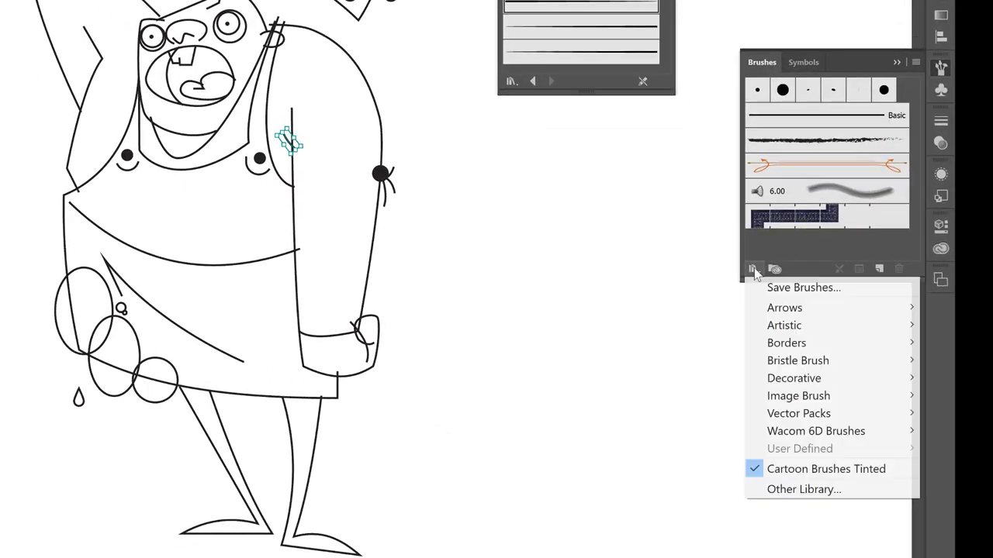
{"action": "left_click", "coordinate": [795, 490]}
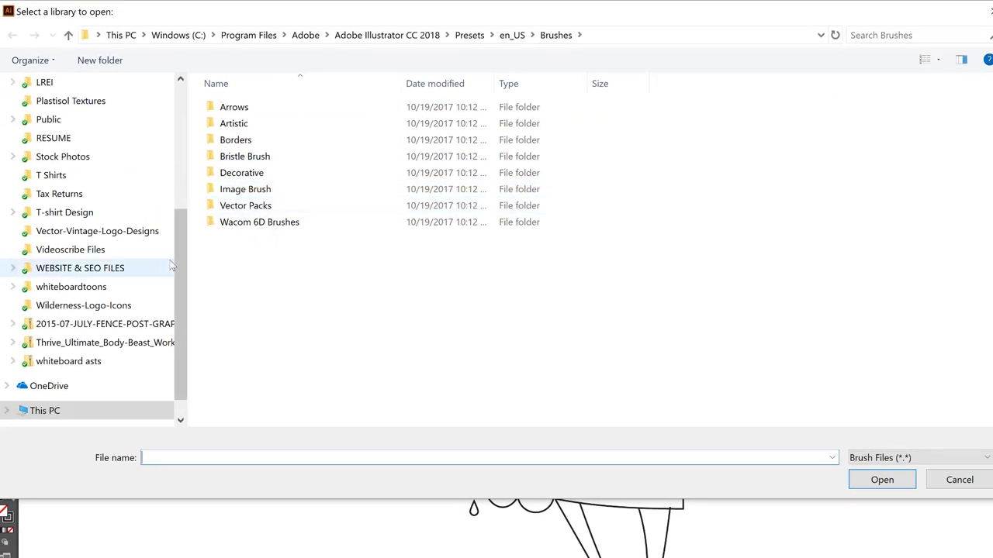
{"action": "scroll", "coordinate": [179, 257], "scroll_direction": "up", "scroll_amount": 4}
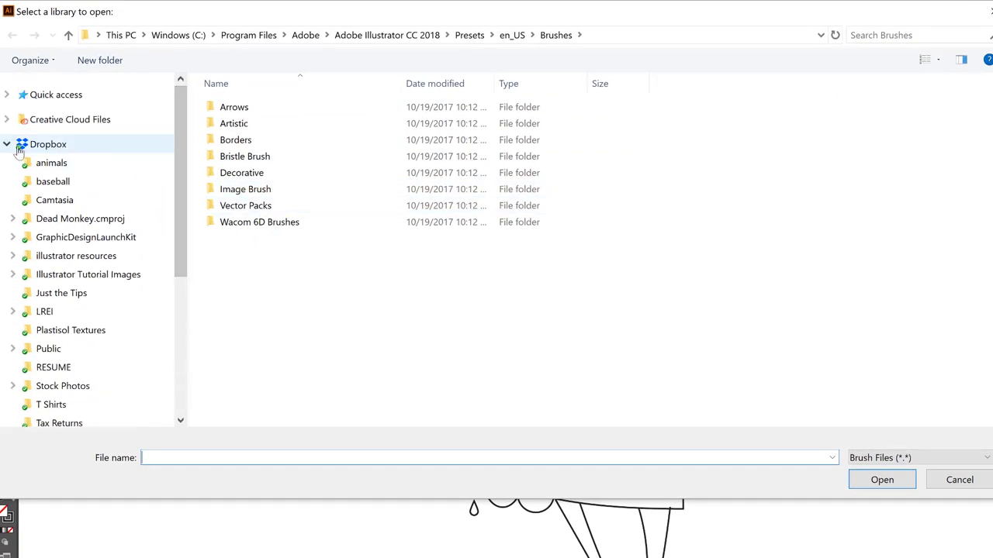
{"action": "left_click", "coordinate": [68, 261]}
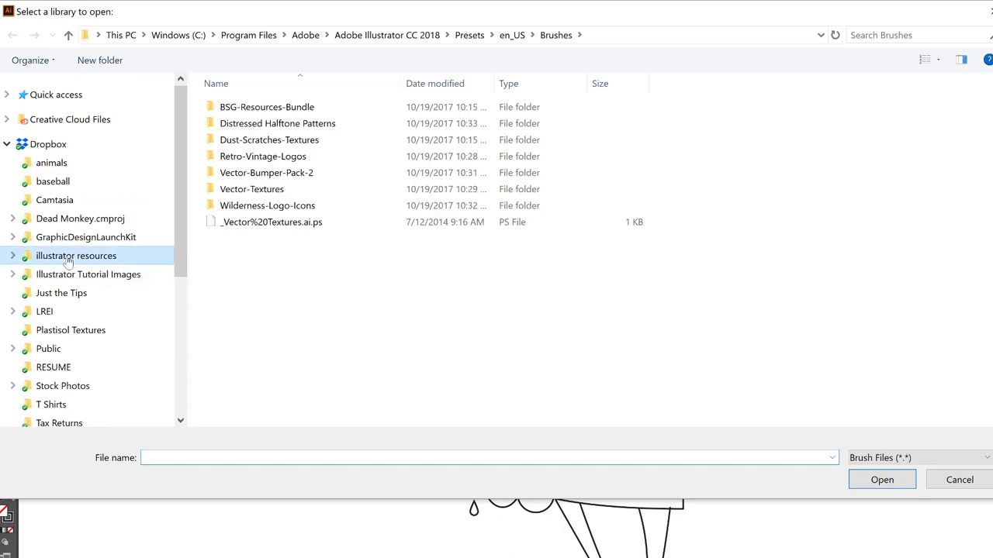
{"action": "left_click", "coordinate": [72, 275]}
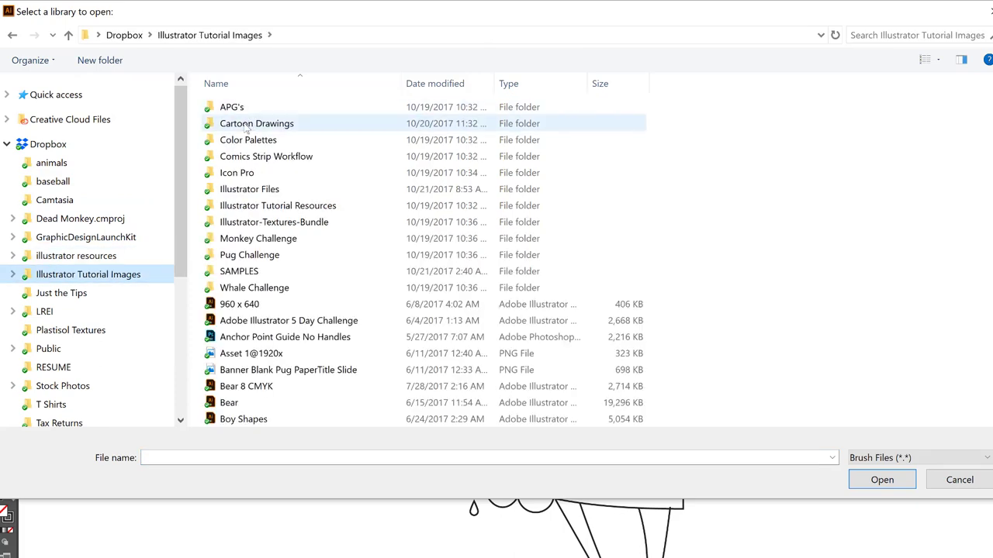
{"action": "double_click", "coordinate": [300, 208]}
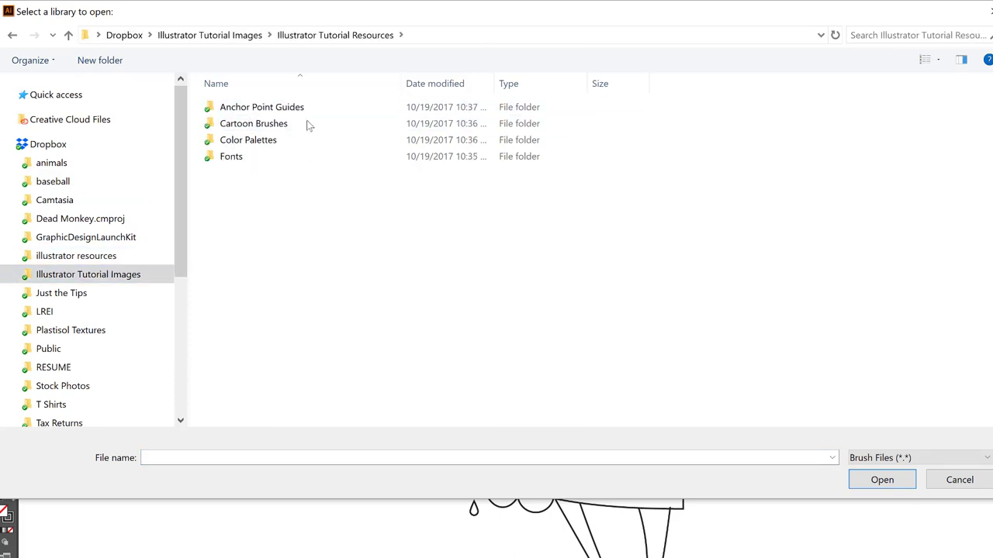
{"action": "double_click", "coordinate": [247, 126]}
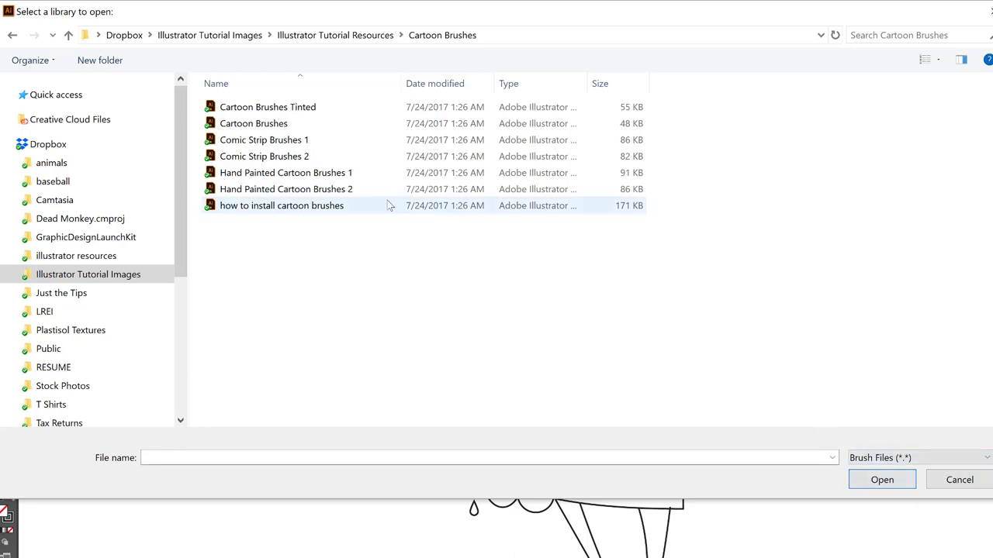
{"action": "left_click", "coordinate": [295, 110]}
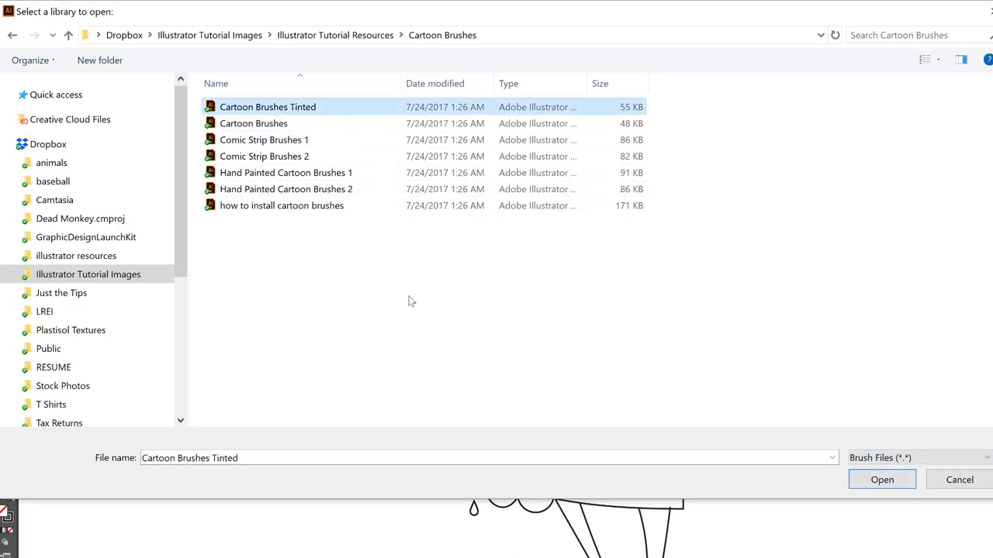
{"action": "left_click", "coordinate": [879, 481]}
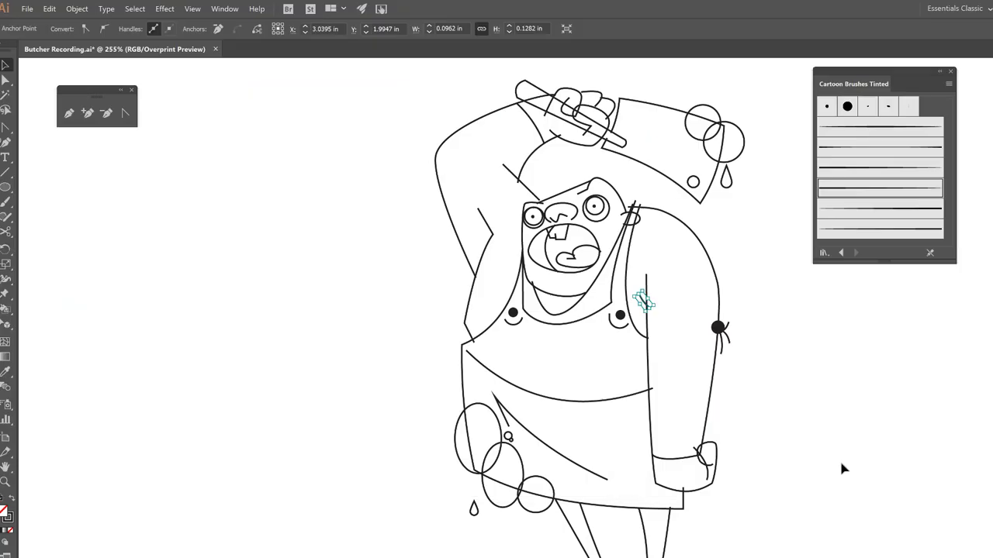
Deselect the armpit curve and close the floating set of pen tools.
{"action": "left_click", "coordinate": [841, 469]}
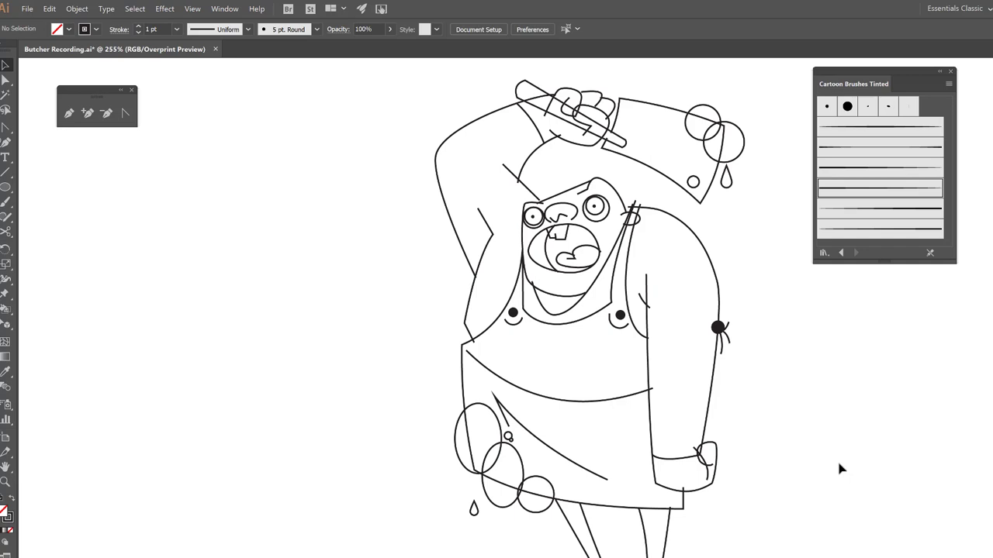
{"action": "key", "text": "z"}
{"action": "left_click", "coordinate": [132, 90]}
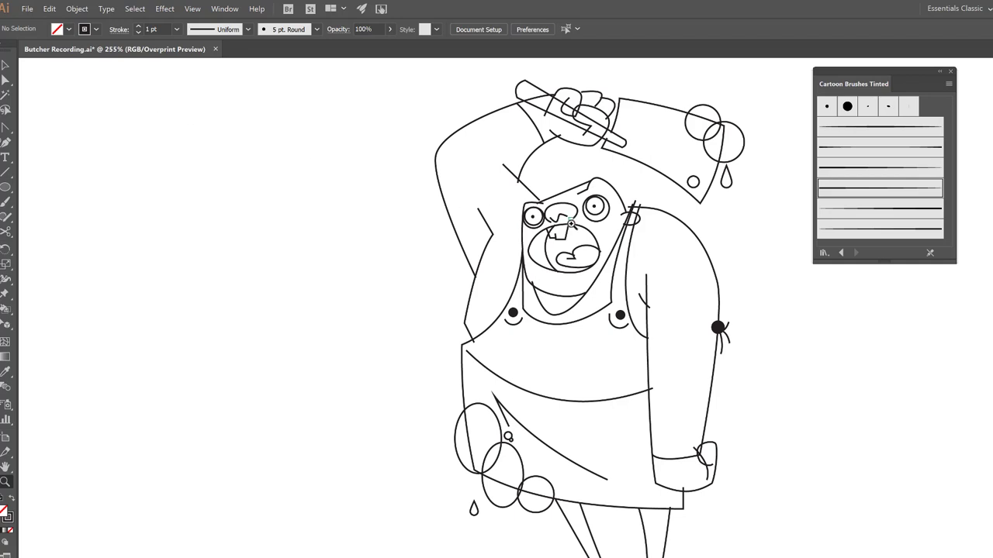
Apply the first art brush of Cartoon Brushes Tinted to the nose outline, the nostril line and the ear, and deselect them.
{"action": "left_click_drag", "start_coordinate": [571, 224], "coordinate": [685, 334]}
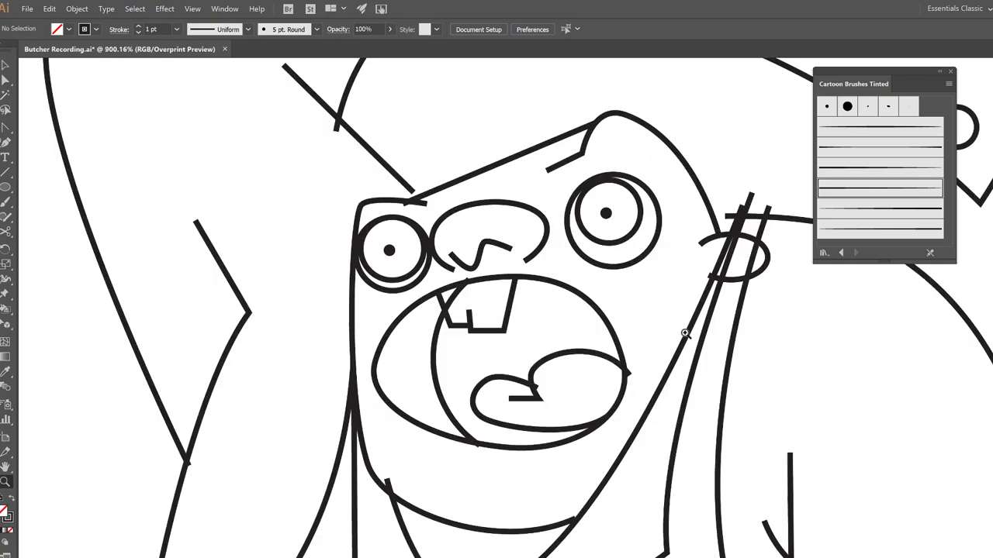
{"action": "key", "text": "v"}
{"action": "left_click", "coordinate": [510, 250]}
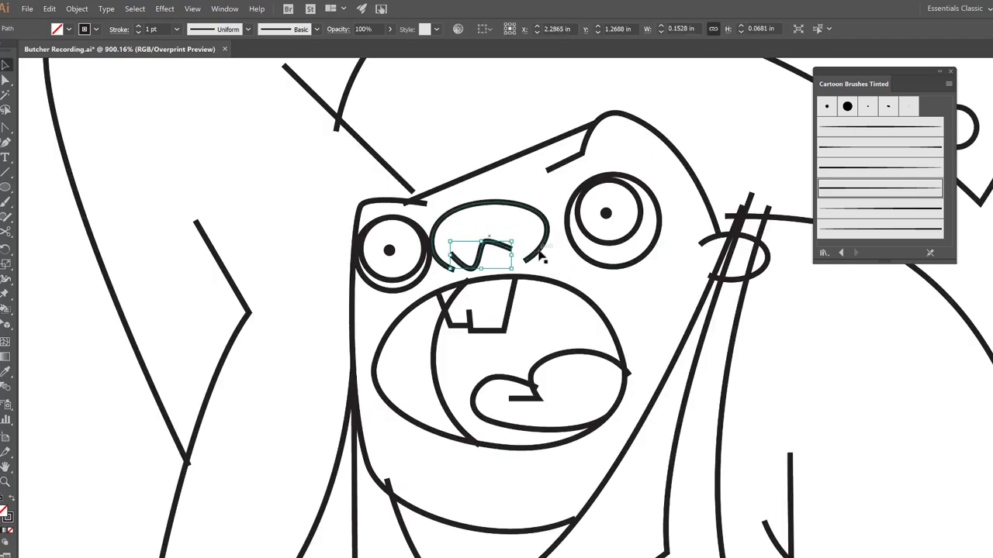
{"action": "left_click", "coordinate": [541, 256], "text": "shift"}
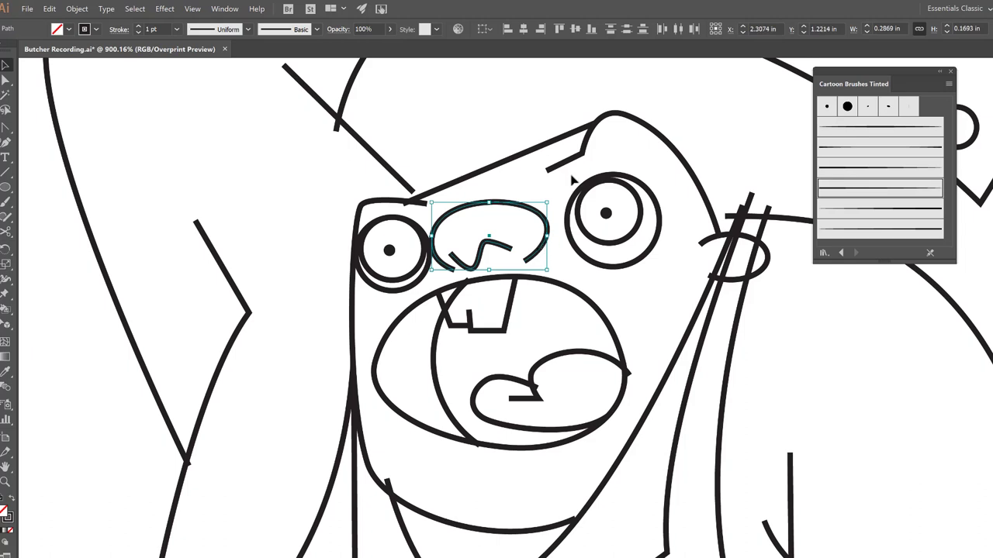
{"action": "left_click", "coordinate": [713, 245], "text": "shift"}
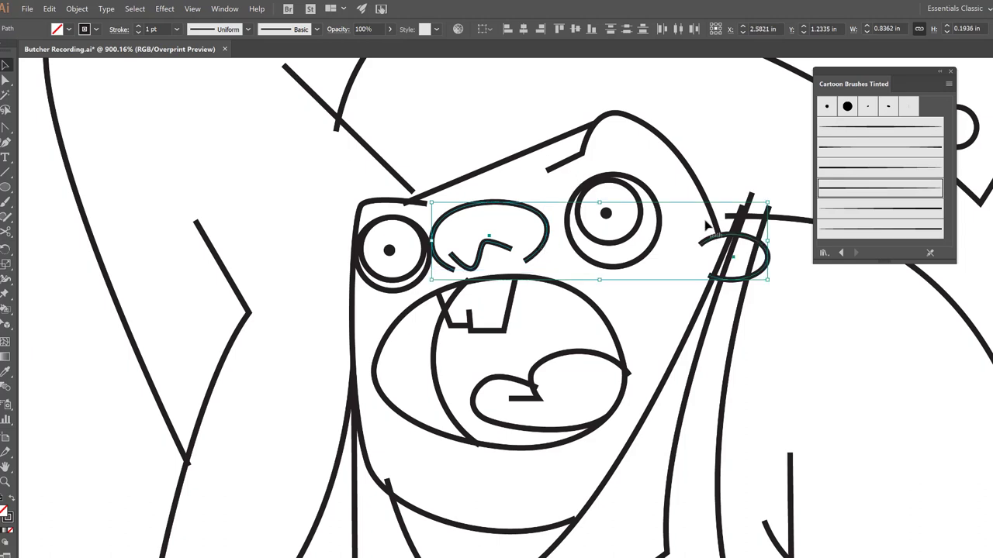
{"action": "left_click", "coordinate": [847, 126]}
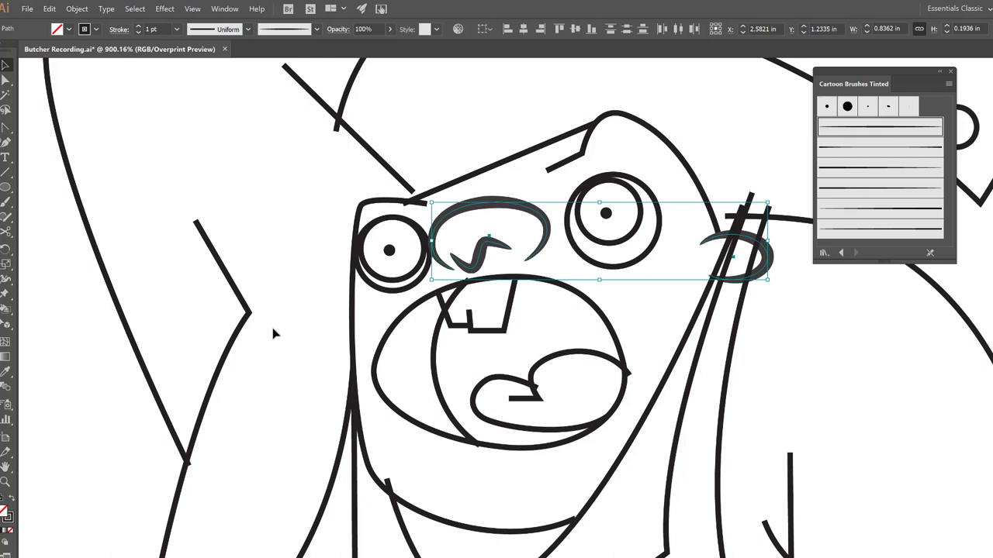
{"action": "left_click", "coordinate": [297, 311]}
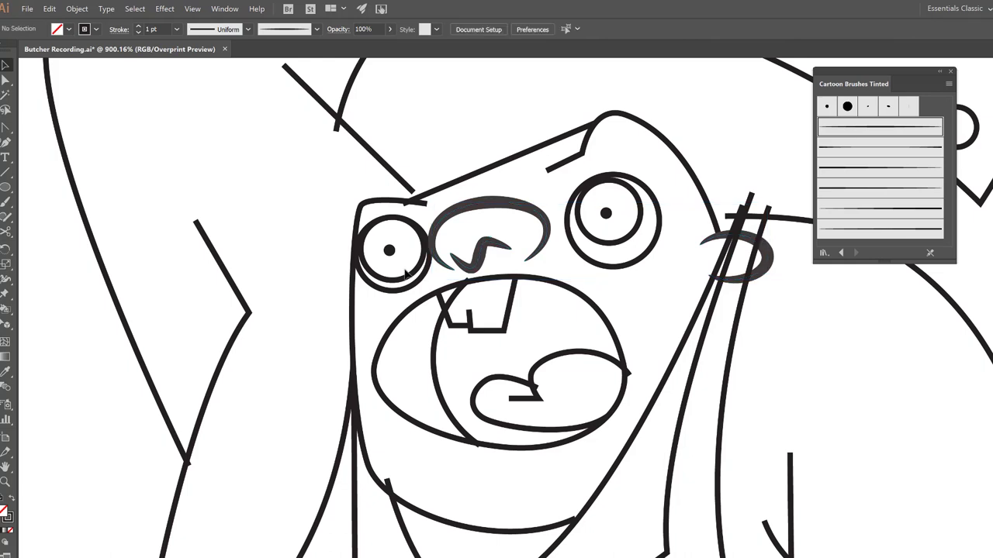
Apply the fifth listed art brush of Cartoon Brushes Tinted to the large front tooth outline and deselect it.
{"action": "left_click", "coordinate": [492, 330]}
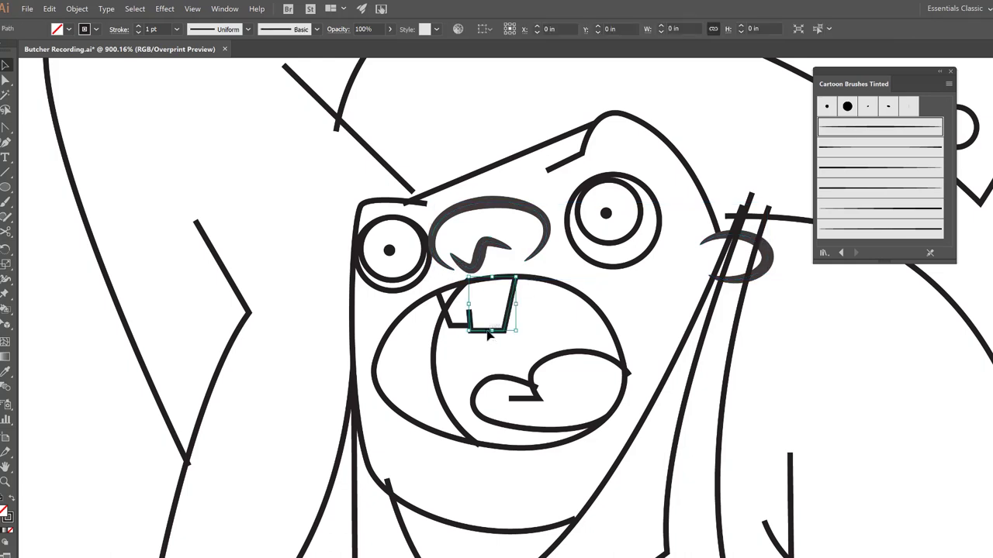
{"action": "left_click", "coordinate": [866, 187]}
{"action": "left_click", "coordinate": [863, 209]}
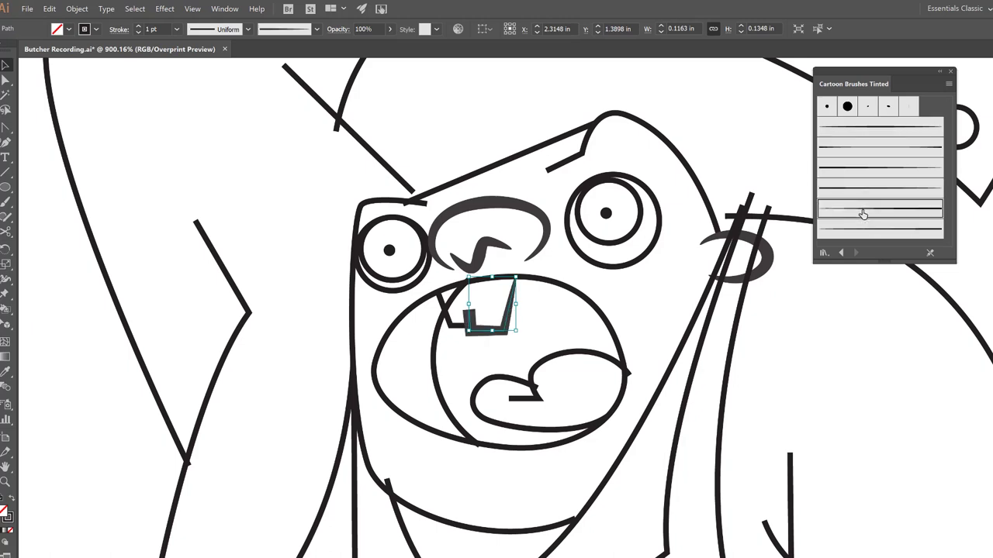
{"action": "left_click", "coordinate": [518, 283]}
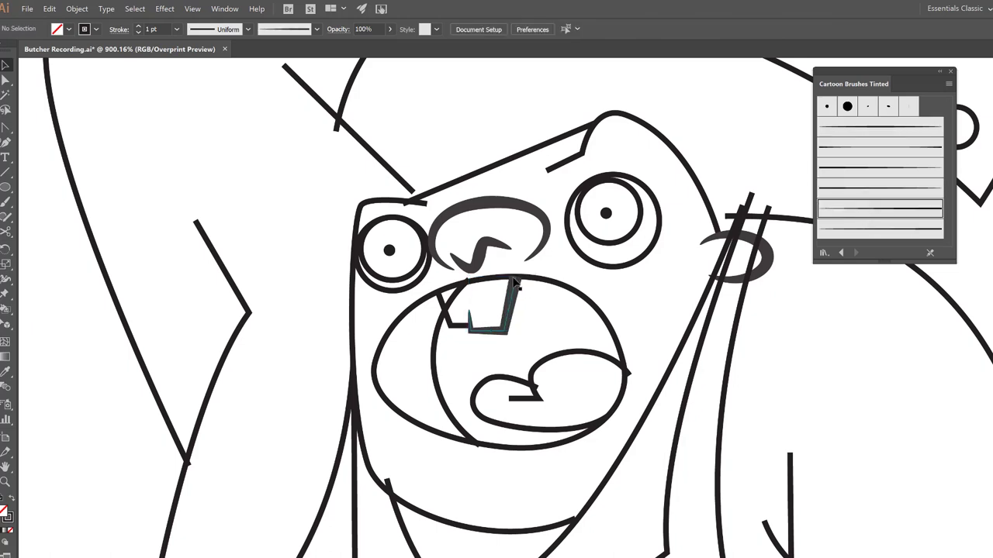
Apply the fourth listed art brush, Art Brush 5, to the large tongue curve inside the mouth and deselect it.
{"action": "left_click", "coordinate": [570, 354]}
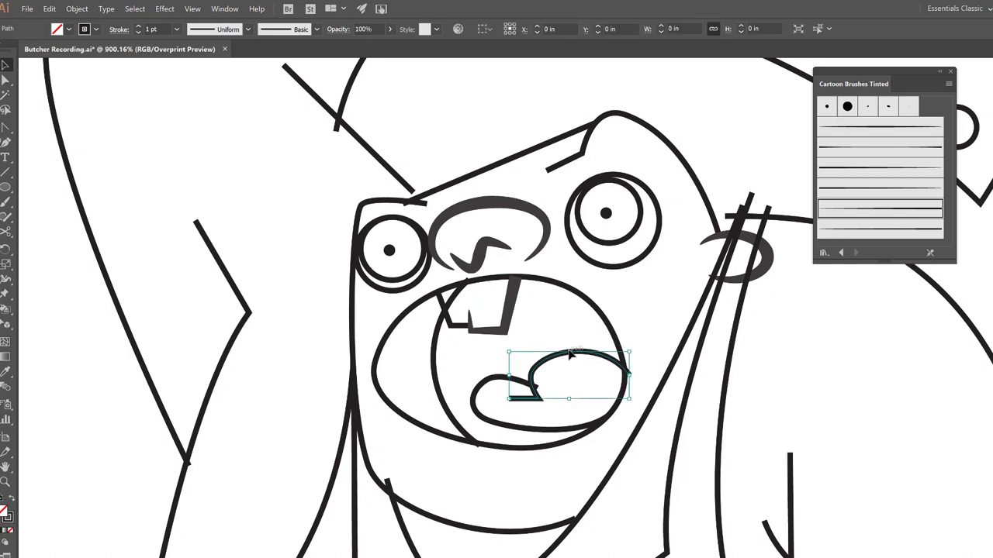
{"action": "left_click", "coordinate": [843, 215]}
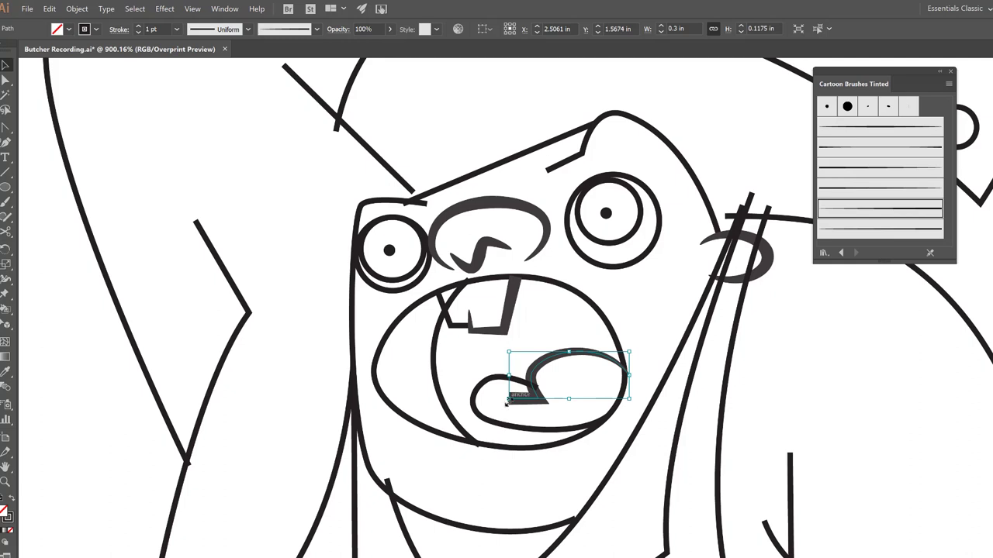
{"action": "left_click", "coordinate": [841, 195]}
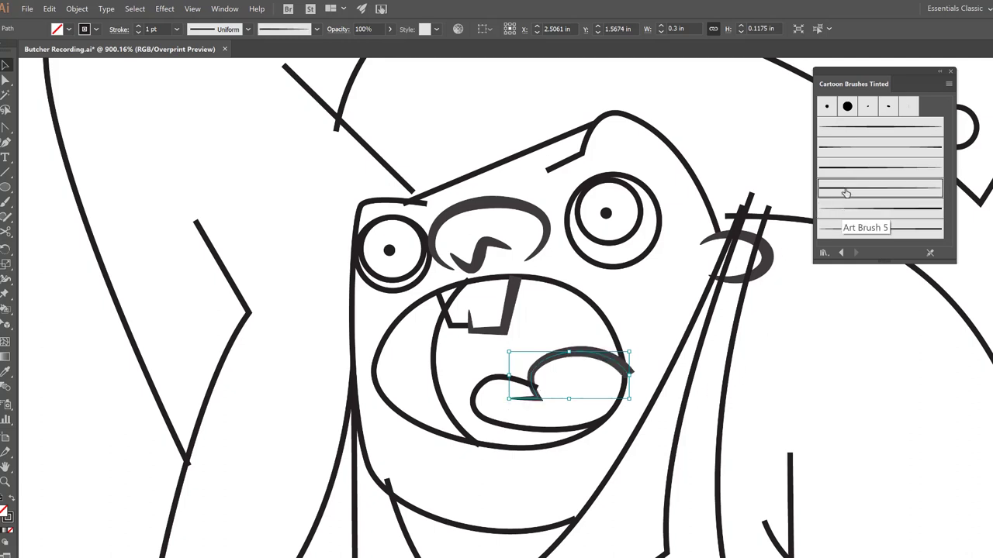
{"action": "left_click", "coordinate": [665, 308]}
Apply the fourth listed art brush to the raised brow and head outline, and the fifth listed one to the cheek and jaw outline.
{"action": "left_click", "coordinate": [694, 186]}
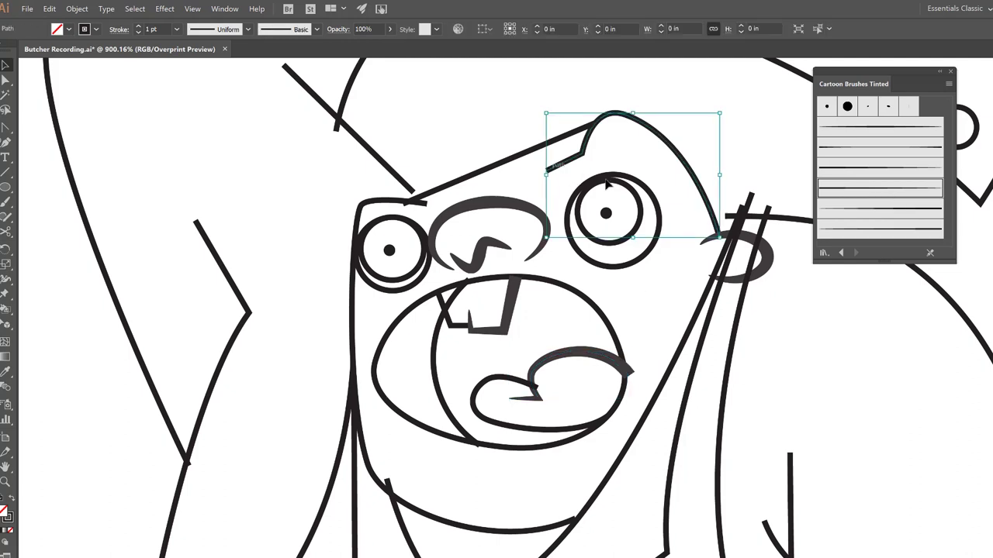
{"action": "left_click", "coordinate": [864, 191]}
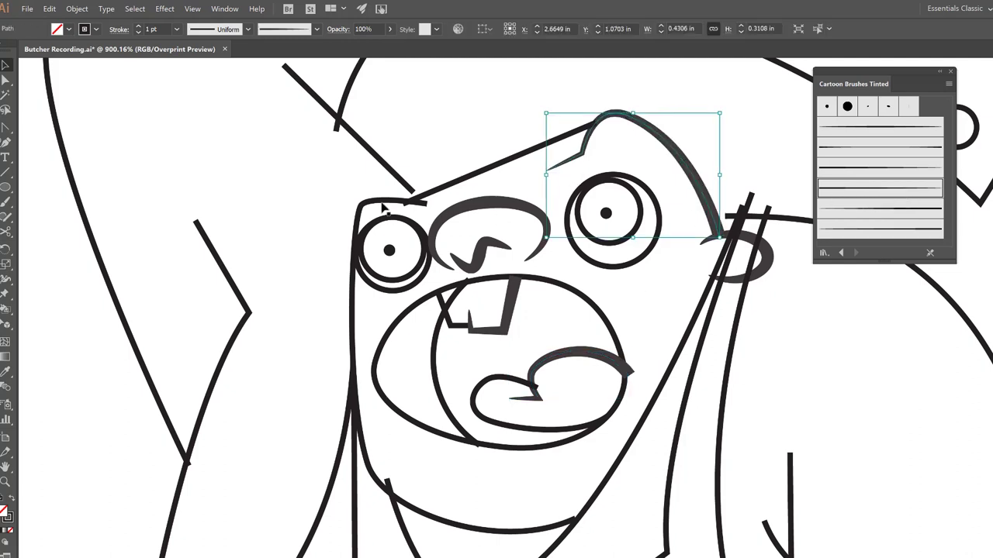
{"action": "left_click", "coordinate": [381, 204]}
{"action": "left_click", "coordinate": [849, 195]}
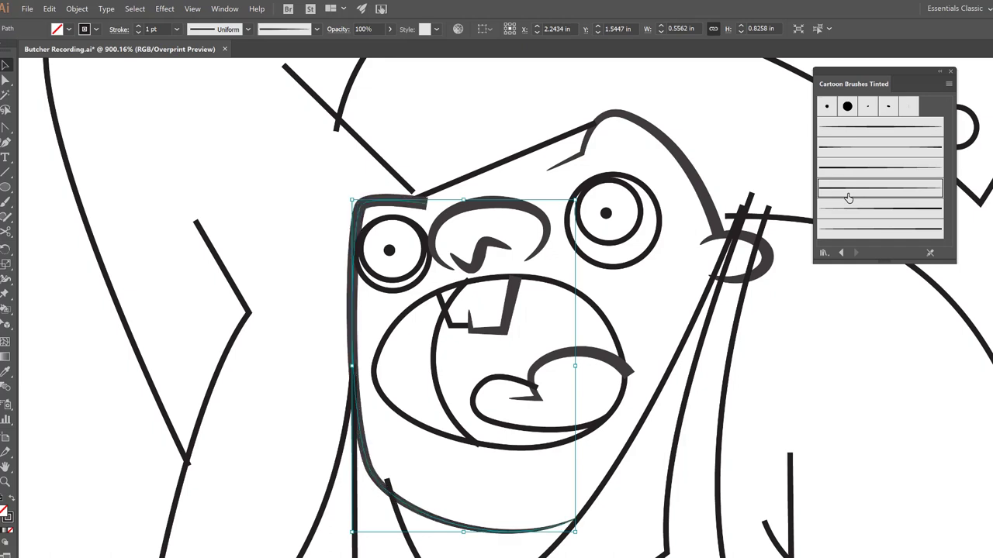
{"action": "left_click", "coordinate": [854, 220]}
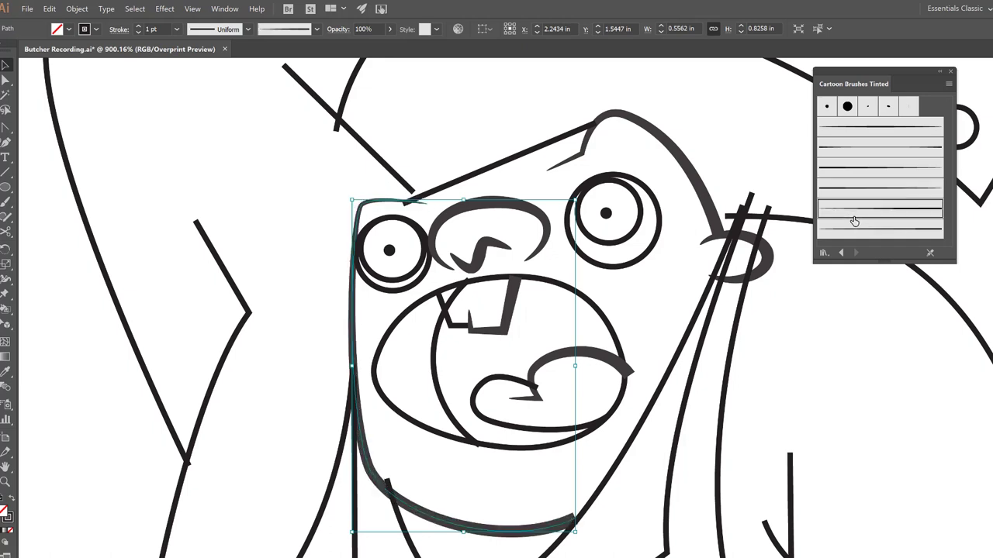
Extend the jaw outline by moving its end anchor past the neck line below the mouth.
{"action": "key", "text": "z"}
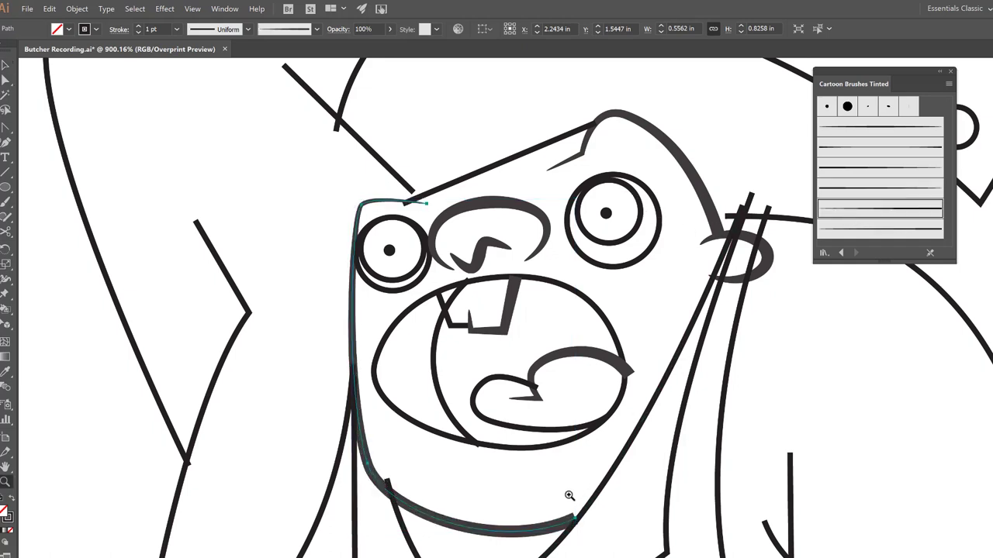
{"action": "left_click_drag", "start_coordinate": [570, 497], "coordinate": [614, 538]}
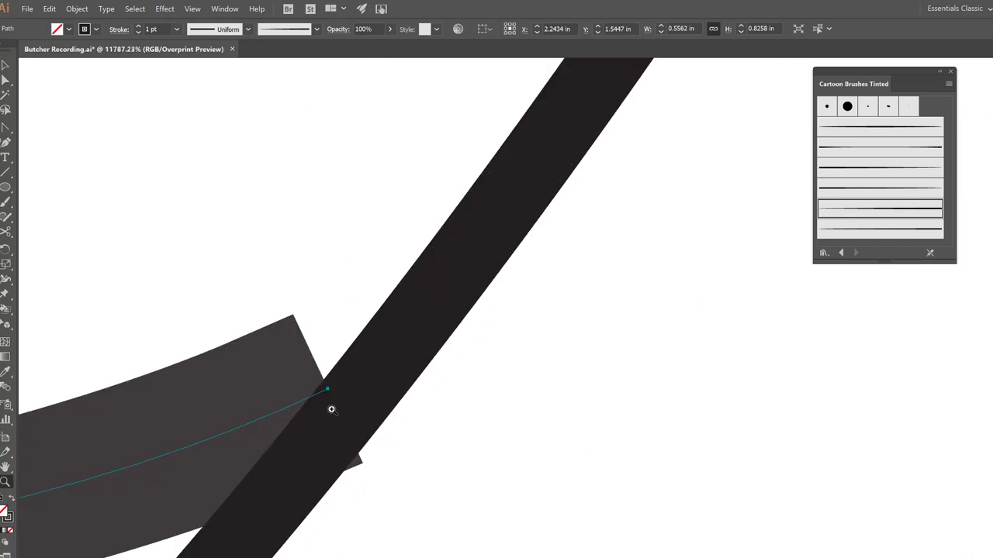
{"action": "key", "text": "a"}
{"action": "left_click_drag", "start_coordinate": [328, 391], "coordinate": [501, 334]}
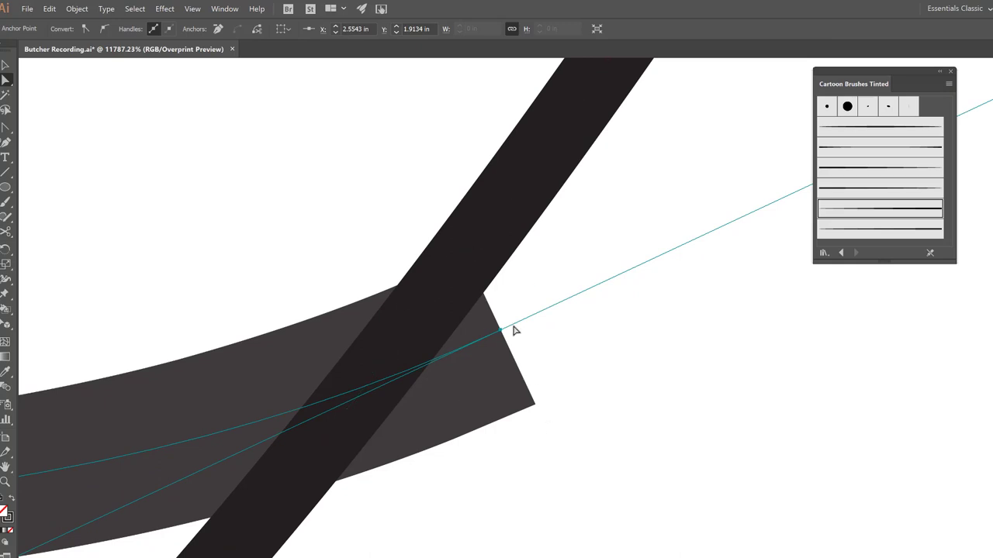
{"action": "left_click", "coordinate": [594, 406]}
{"action": "scroll", "coordinate": [594, 408], "scroll_direction": "down", "scroll_amount": 5}
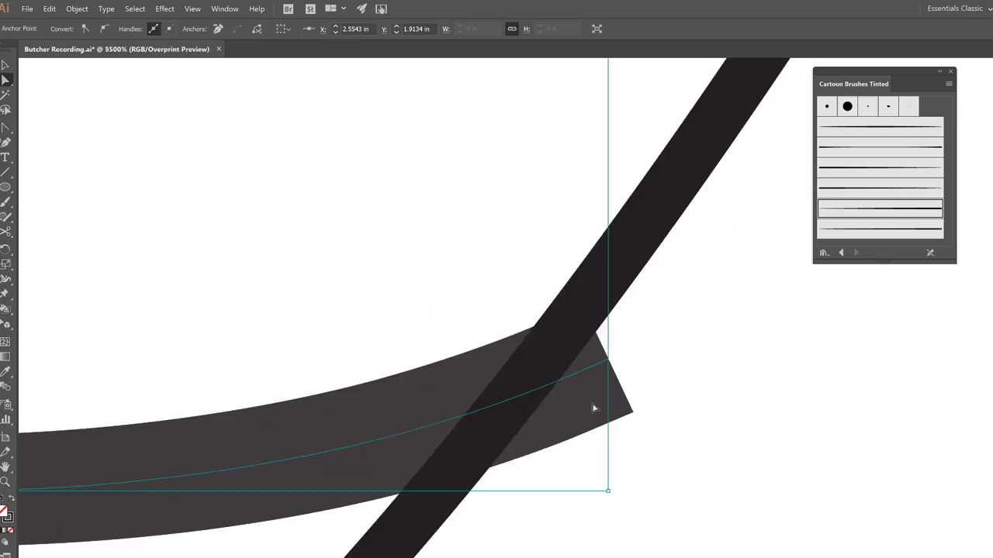
{"action": "scroll", "coordinate": [594, 408], "scroll_direction": "down", "scroll_amount": 1}
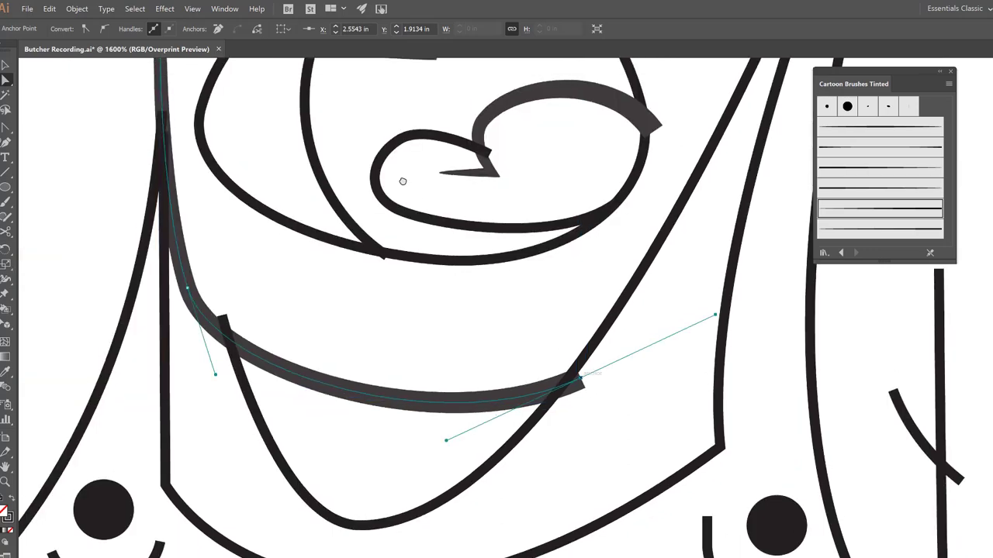
Move the brow-end anchor of the cheek and jaw outline slightly farther toward the nose.
{"action": "mouse_move", "coordinate": [422, 202]}
{"action": "left_mouse_down"}
{"action": "mouse_move", "coordinate": [434, 277]}
{"action": "mouse_move", "coordinate": [483, 377]}
{"action": "mouse_move", "coordinate": [483, 416]}
{"action": "left_mouse_up"}
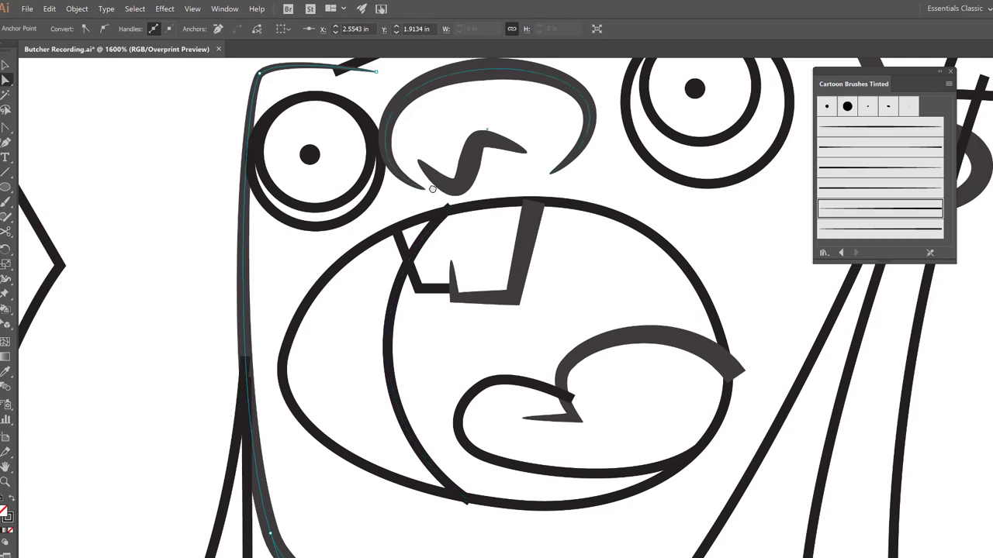
{"action": "left_click_drag", "start_coordinate": [431, 189], "coordinate": [425, 250]}
{"action": "left_click", "coordinate": [368, 148]}
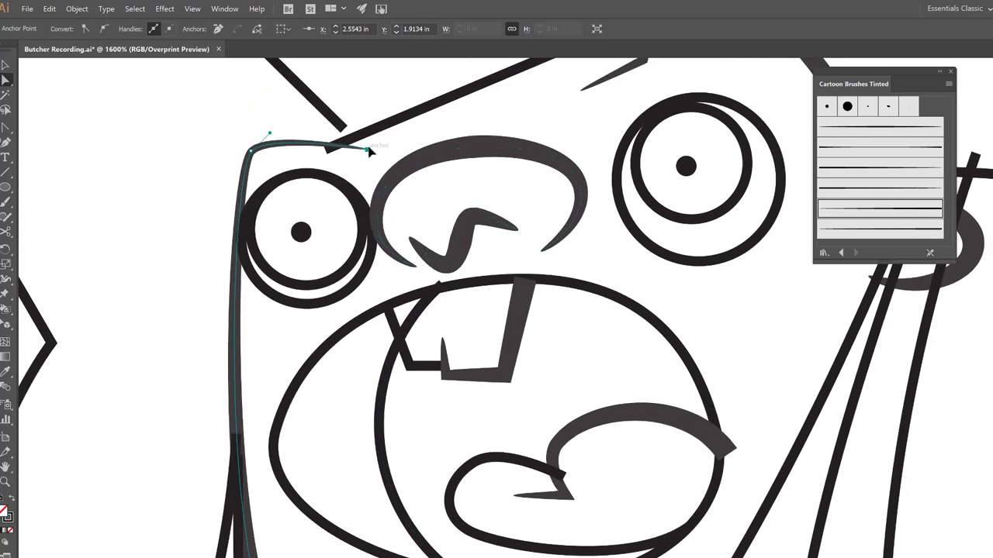
{"action": "mouse_move", "coordinate": [368, 148]}
{"action": "left_mouse_down"}
{"action": "mouse_move", "coordinate": [382, 150]}
{"action": "mouse_move", "coordinate": [361, 229]}
{"action": "left_mouse_up"}
Set the stroke weight of the straight forehead line, the raised brow curve and the cheek and jaw outline to 2 pt.
{"action": "key", "text": "v"}
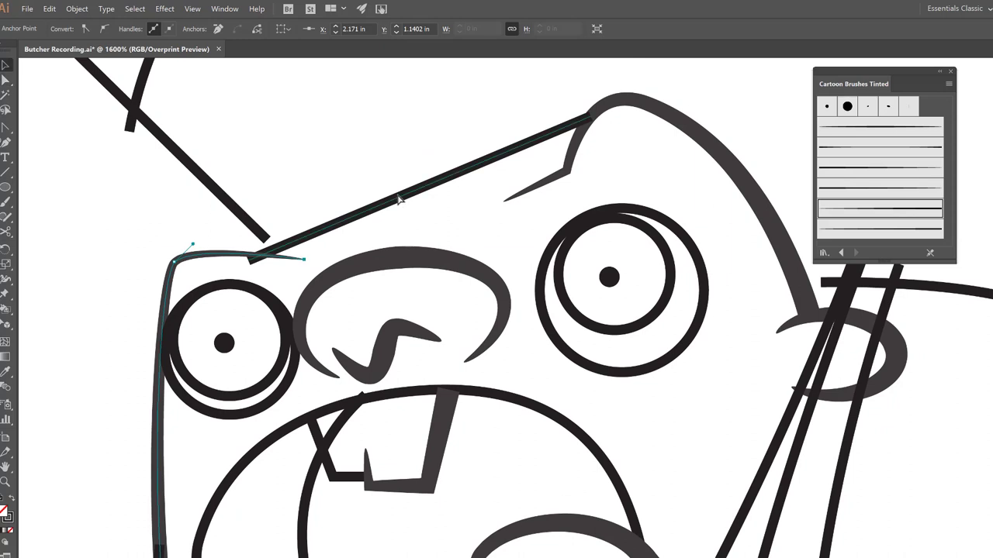
{"action": "left_click", "coordinate": [397, 200]}
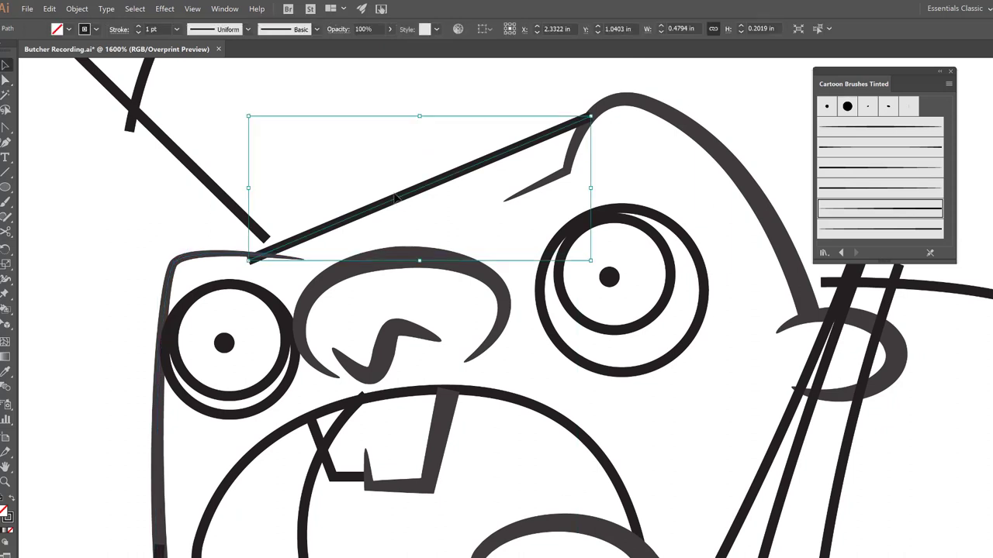
{"action": "left_click", "coordinate": [139, 27]}
{"action": "left_click", "coordinate": [555, 181]}
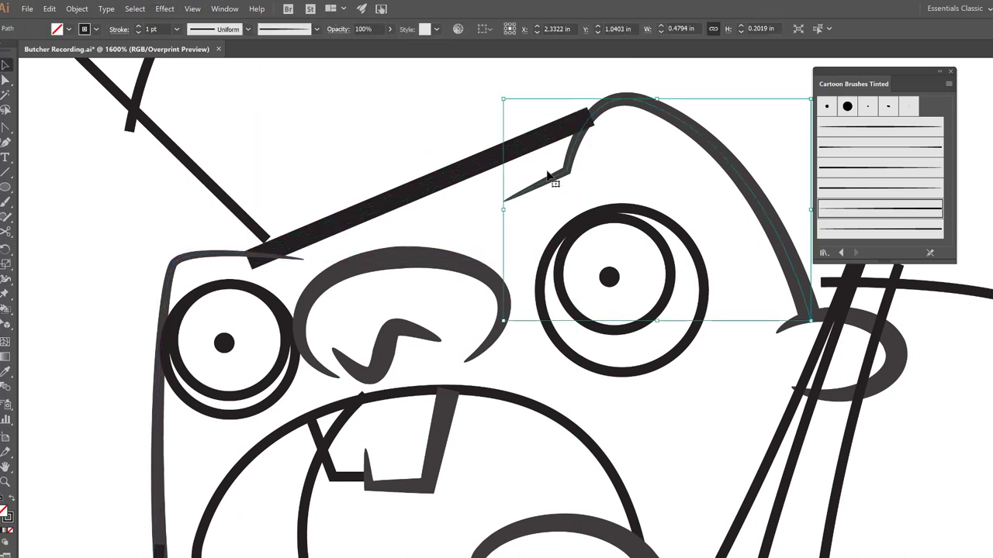
{"action": "left_click", "coordinate": [139, 27]}
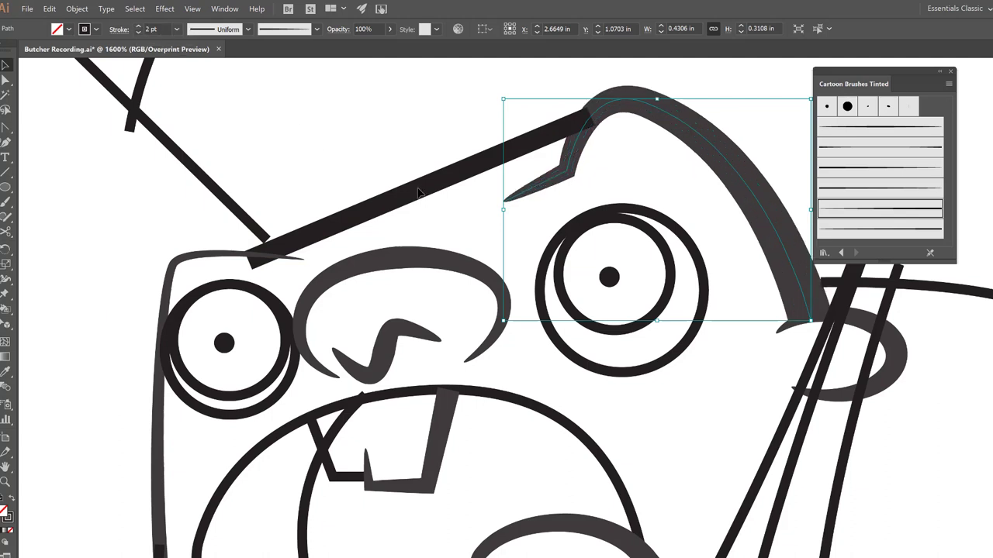
{"action": "left_click", "coordinate": [297, 260]}
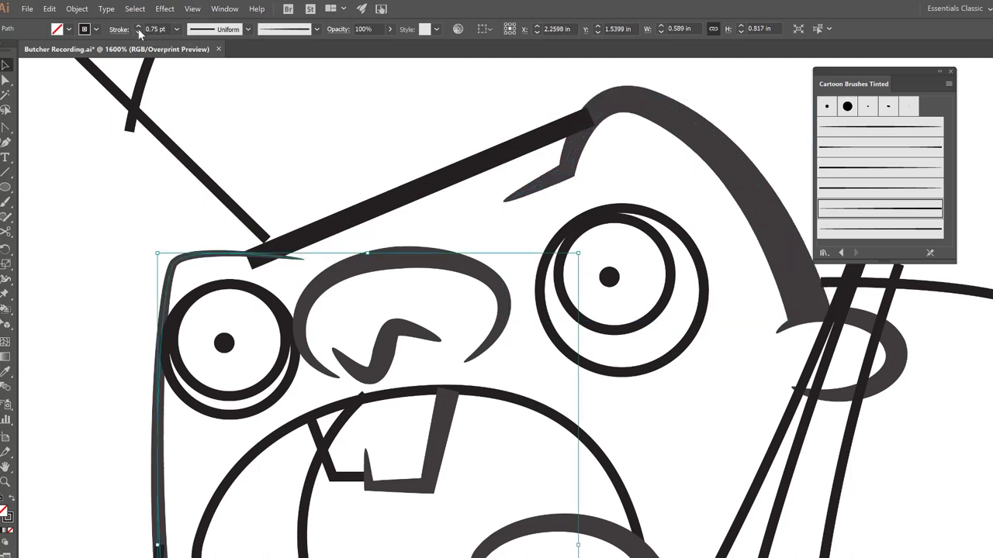
{"action": "left_click", "coordinate": [138, 26]}
{"action": "left_click", "coordinate": [138, 26]}
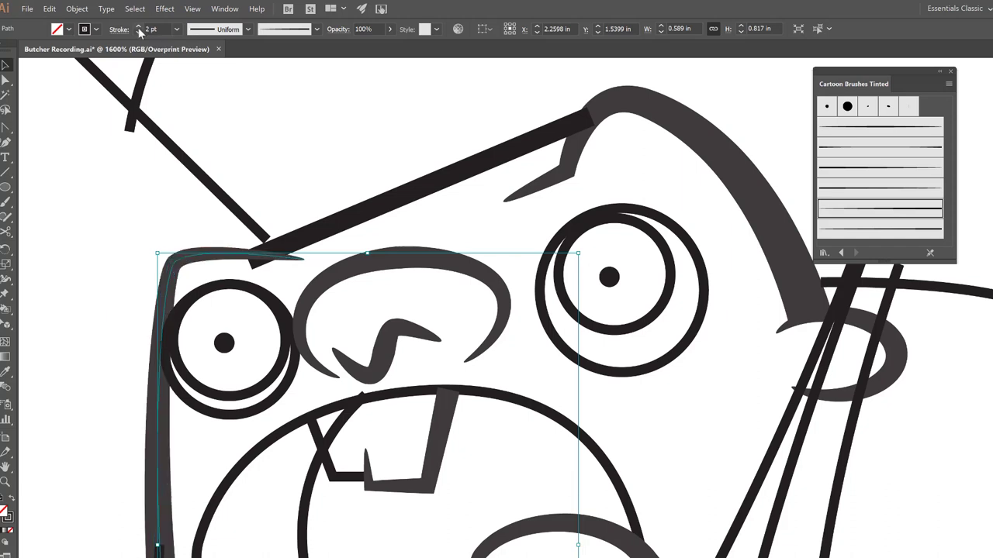
Apply the second listed art brush to the double-chin line below the jaw and the apron neckline around it.
{"action": "key", "text": "ctrl+0"}
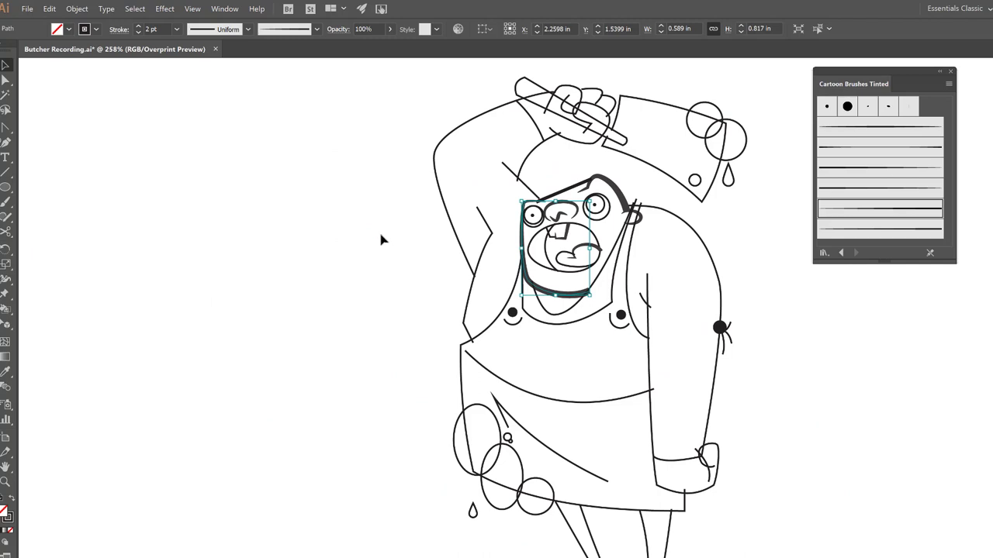
{"action": "left_click", "coordinate": [841, 152]}
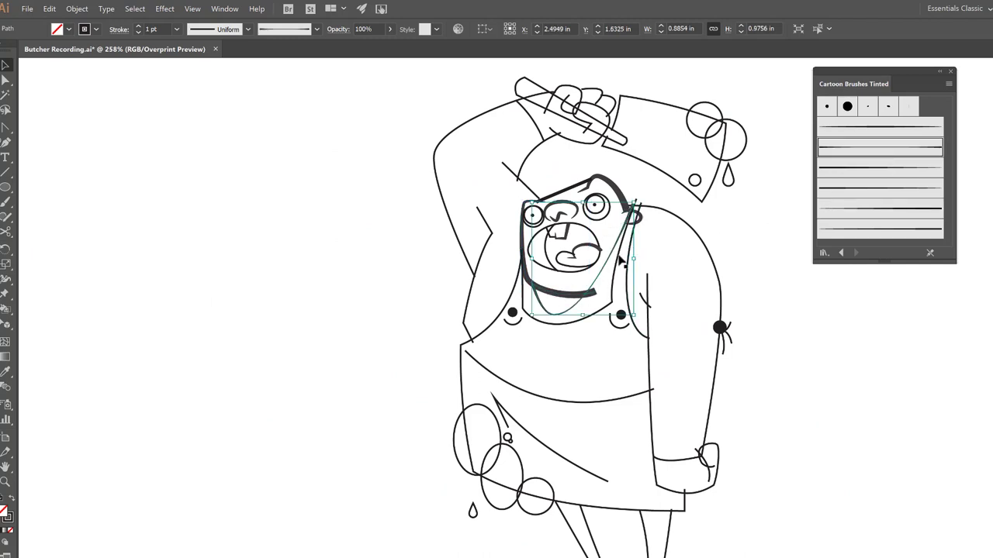
{"action": "key", "text": "ctrl+z"}
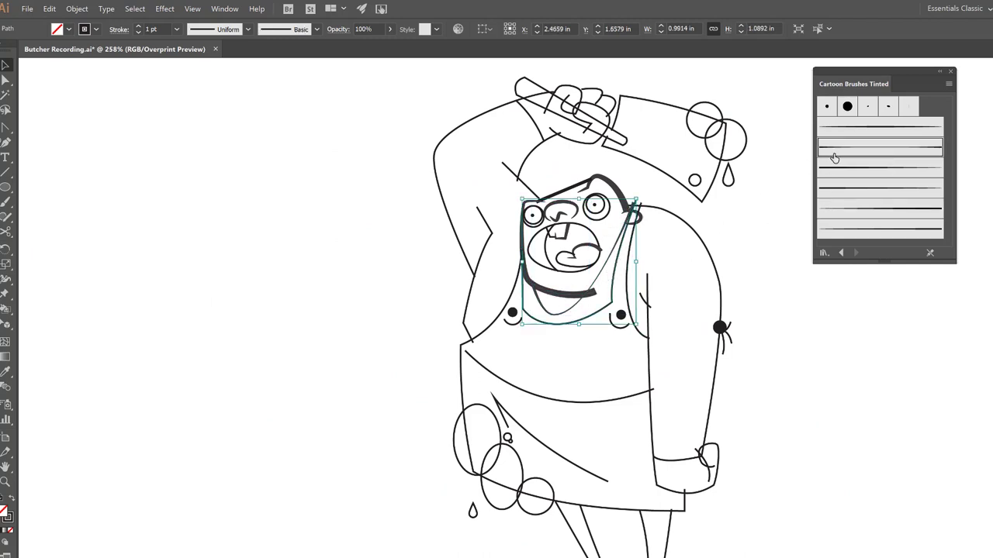
Apply the fifth listed art brush to the curved apron strap edge beside the lowered arm.
{"action": "left_click", "coordinate": [632, 261]}
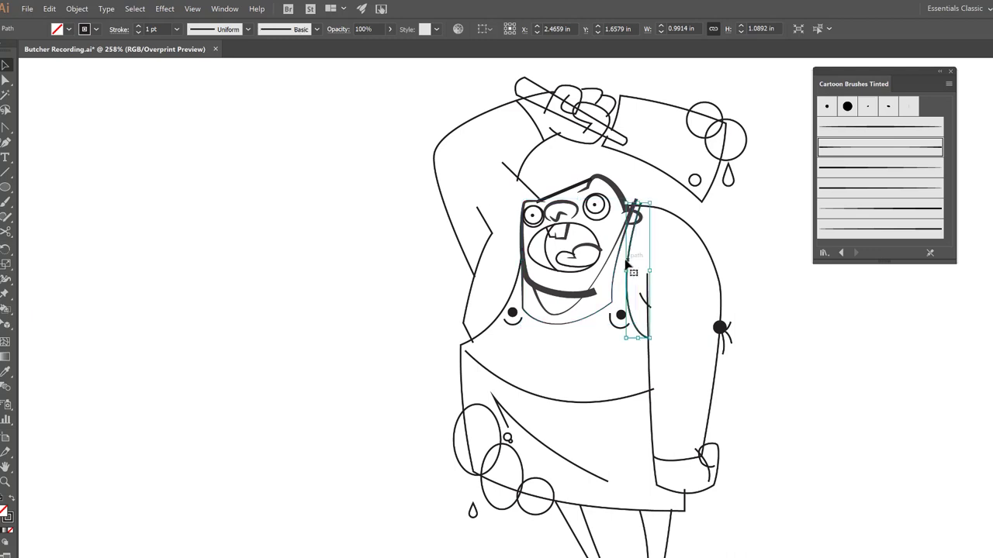
{"action": "left_click", "coordinate": [832, 196]}
{"action": "left_click", "coordinate": [831, 213]}
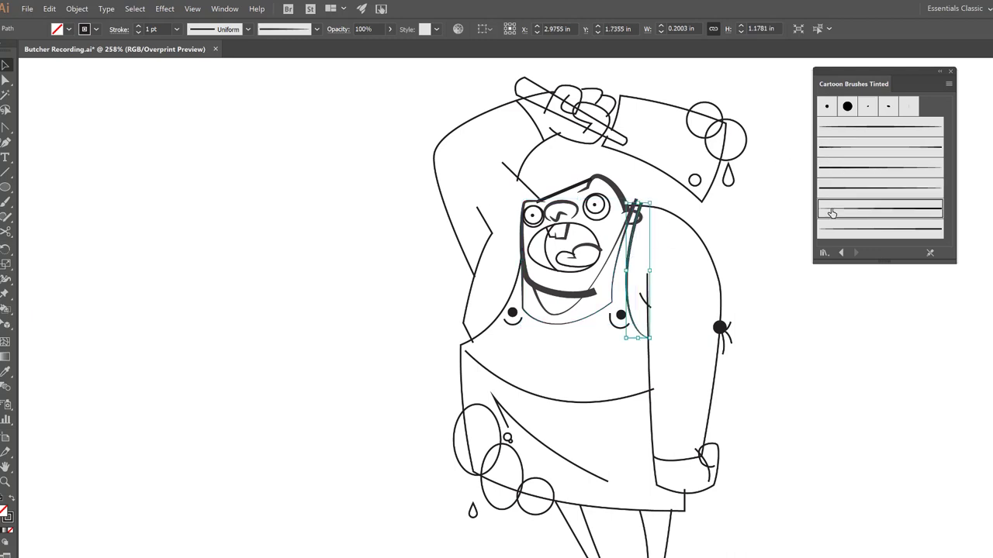
Give the lowered arm's inner edge and hand outline the first listed art brush at 2 pt, and apply that brush to the thumb crease.
{"action": "left_click", "coordinate": [719, 297]}
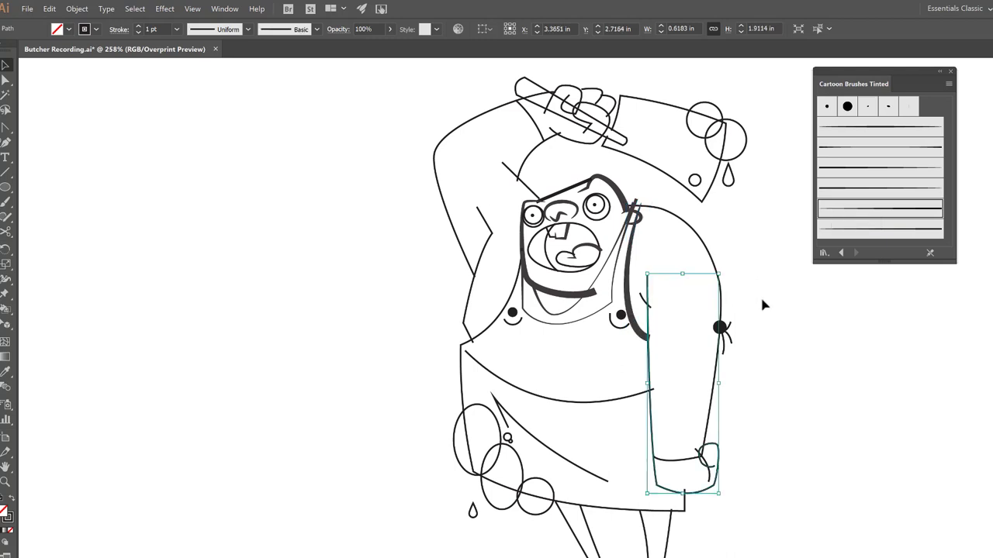
{"action": "left_click", "coordinate": [832, 128]}
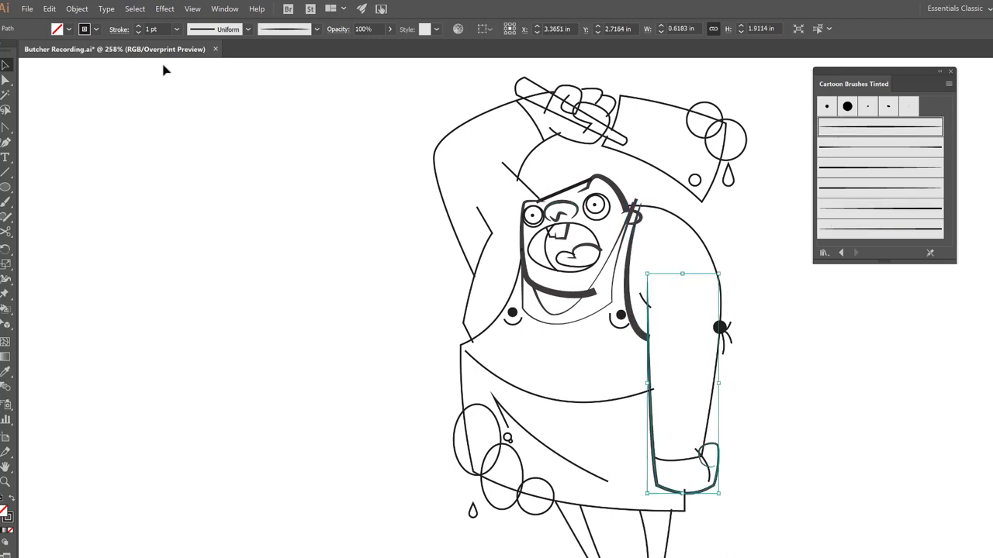
{"action": "left_click", "coordinate": [140, 28]}
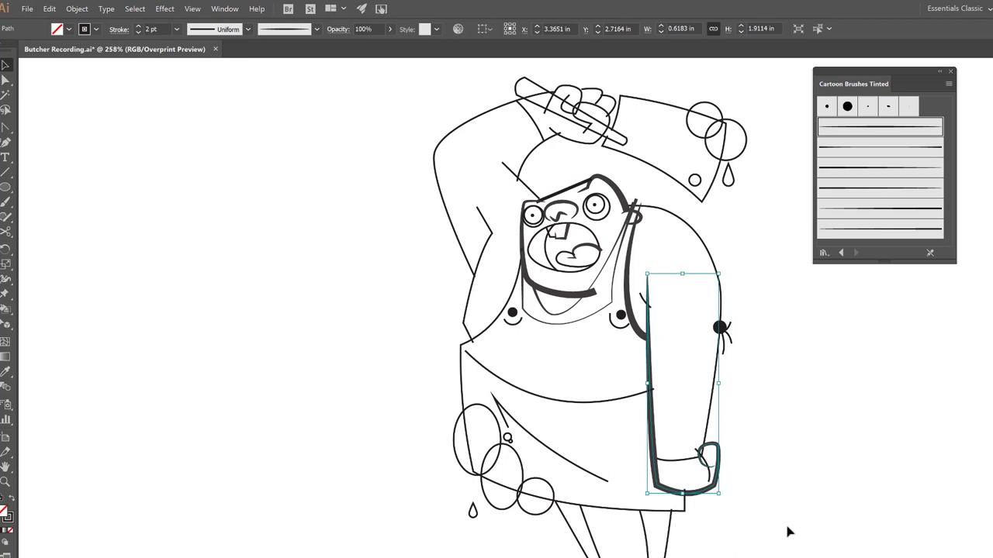
{"action": "left_click", "coordinate": [788, 531]}
{"action": "left_click", "coordinate": [704, 459]}
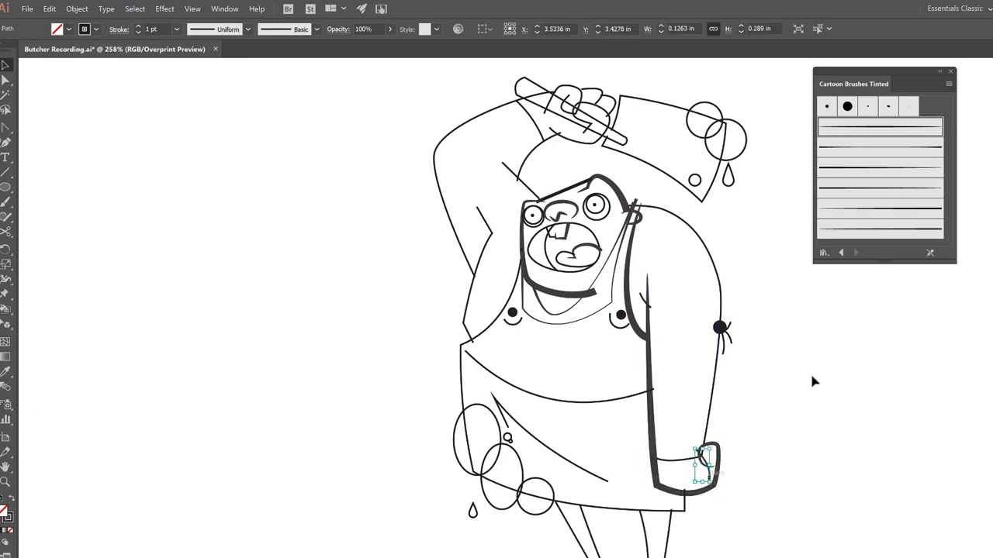
{"action": "left_click", "coordinate": [861, 138]}
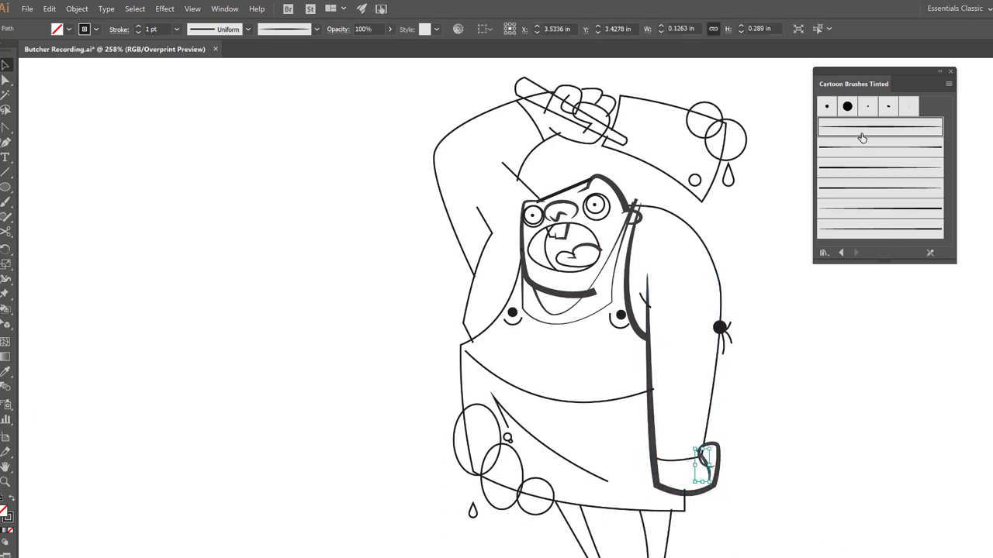
Apply the second listed art brush to the lowered arm's shoulder, outer edge and cuff outline, with a 3 pt stroke.
{"action": "left_click", "coordinate": [691, 461]}
{"action": "left_click", "coordinate": [880, 146]}
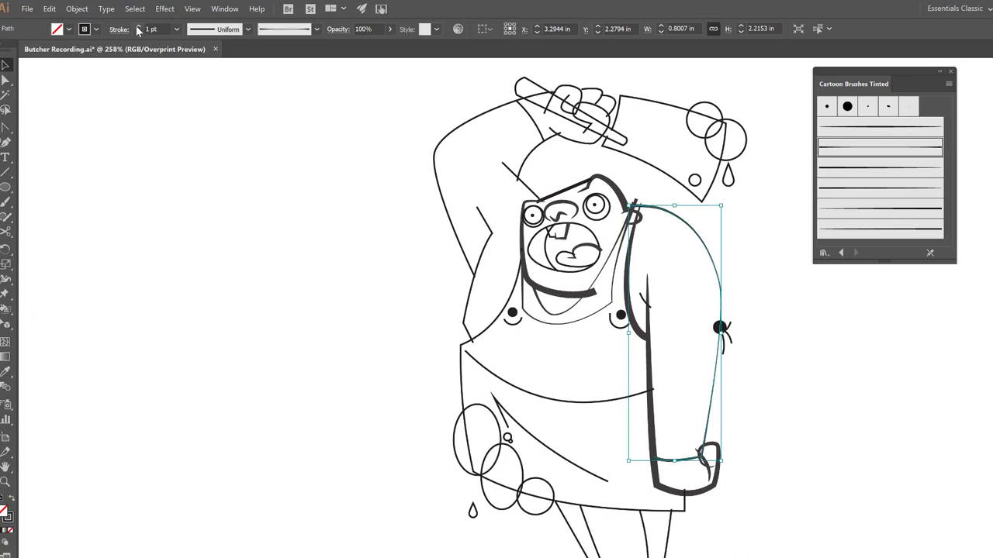
{"action": "left_click", "coordinate": [138, 26]}
{"action": "left_click", "coordinate": [137, 26]}
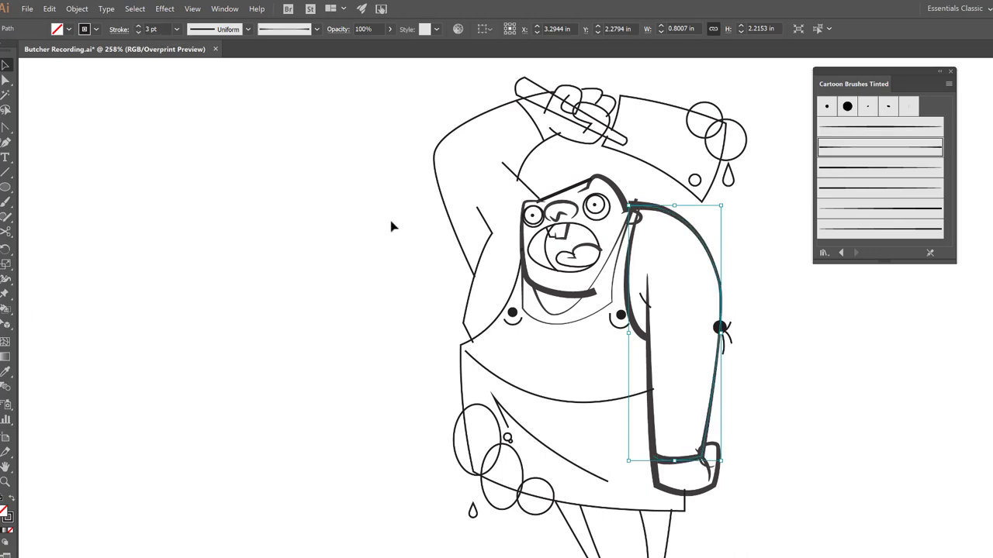
Set the stroke of the double-chin line below the jaw to 2 pt.
{"action": "key", "text": "a"}
{"action": "left_click", "coordinate": [548, 314]}
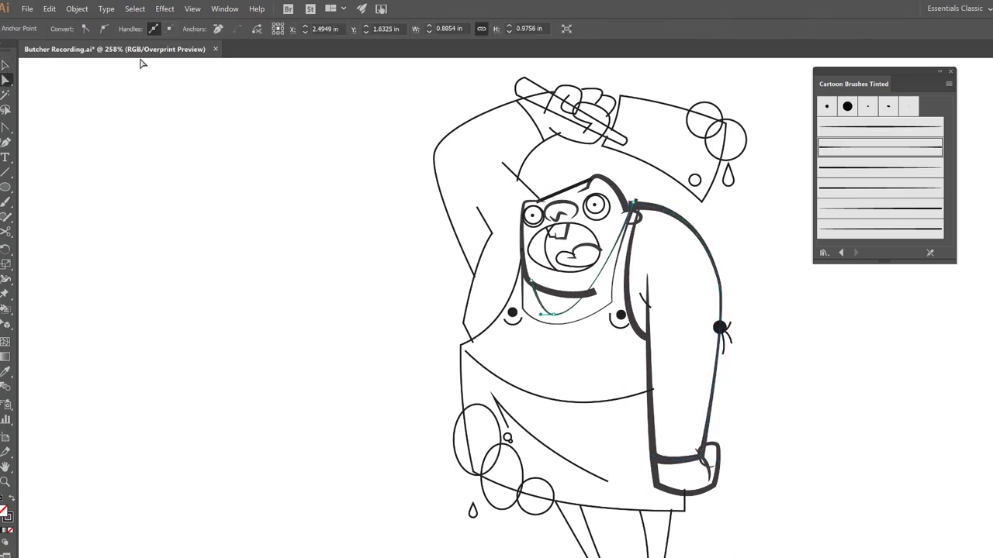
{"action": "key", "text": "v"}
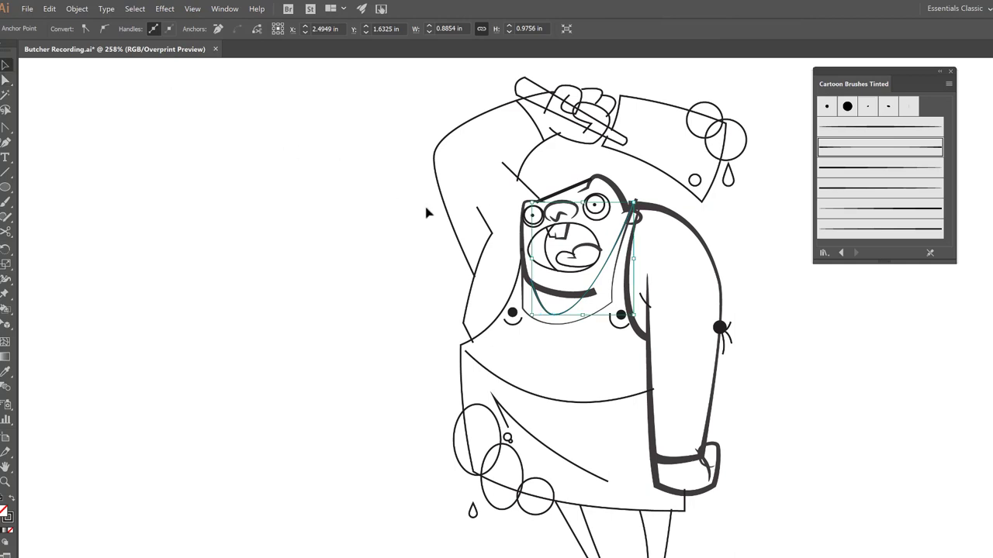
{"action": "left_click", "coordinate": [563, 314]}
{"action": "left_click", "coordinate": [377, 289]}
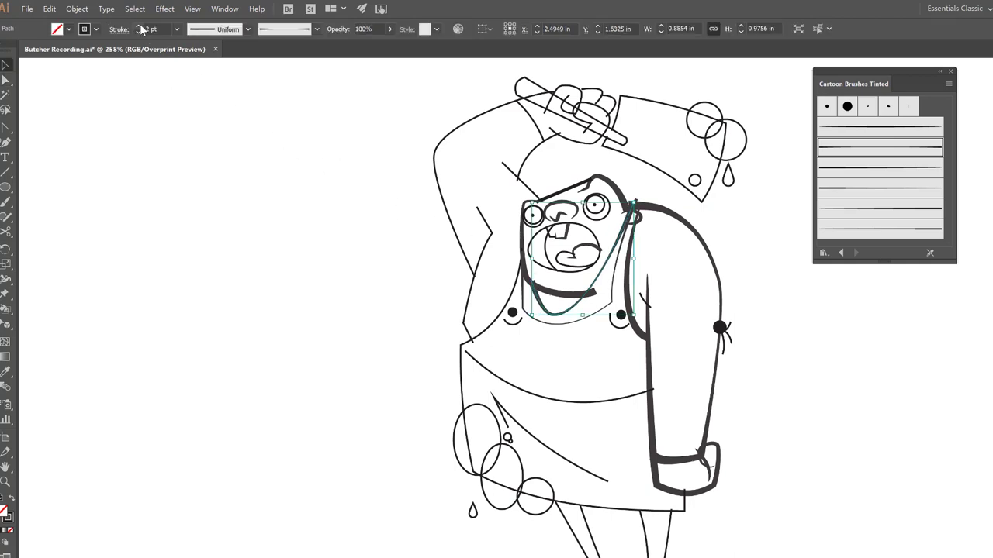
Apply the second listed art brush to the apron's outer outline with a 3 pt stroke.
{"action": "left_click", "coordinate": [469, 330]}
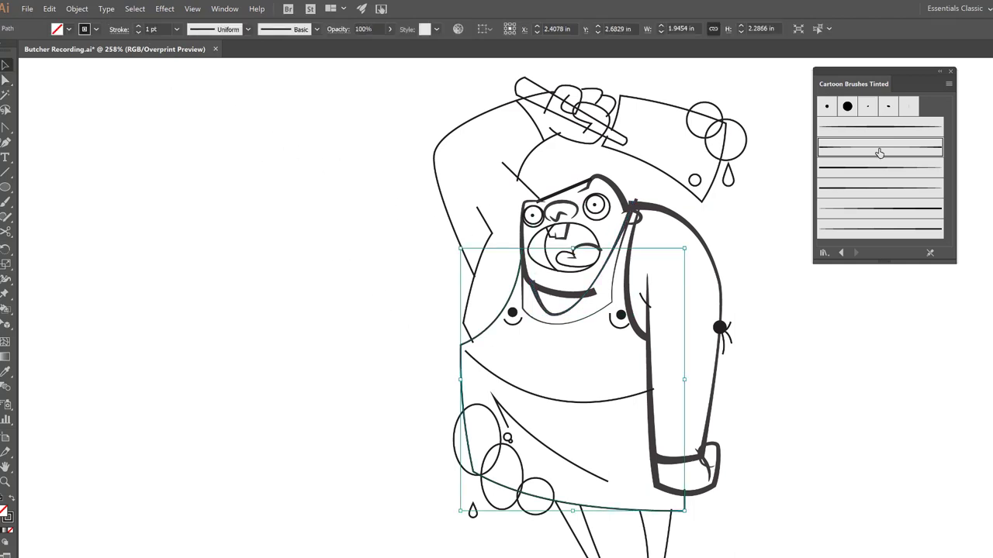
{"action": "left_click", "coordinate": [139, 28]}
{"action": "left_click", "coordinate": [139, 28]}
Move the apron outline's upper end anchor up and inward so it tucks into the jaw outline.
{"action": "key", "text": "a"}
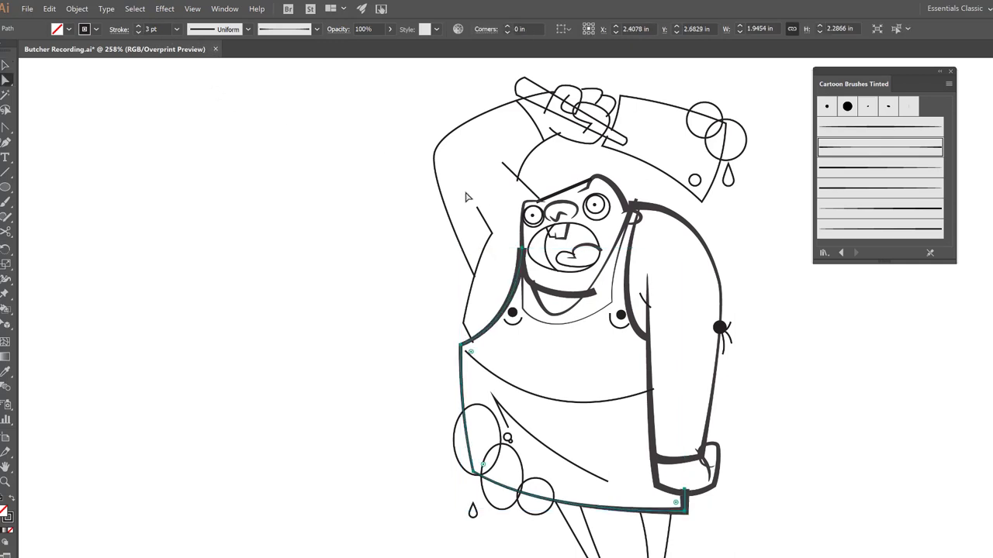
{"action": "left_click", "coordinate": [524, 249]}
{"action": "key", "text": "z"}
{"action": "left_click_drag", "start_coordinate": [462, 223], "coordinate": [683, 337]}
{"action": "key", "text": "a"}
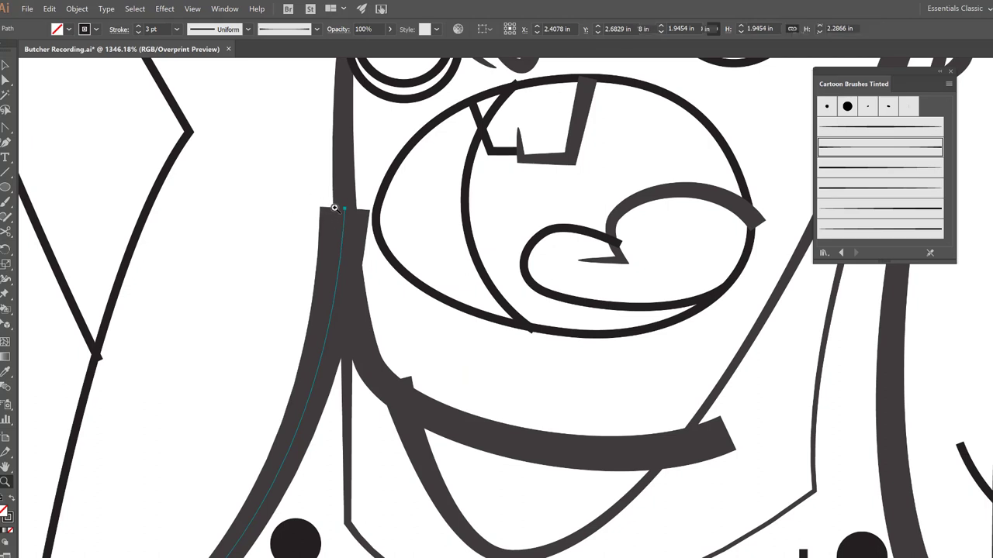
{"action": "left_click_drag", "start_coordinate": [345, 208], "coordinate": [360, 154]}
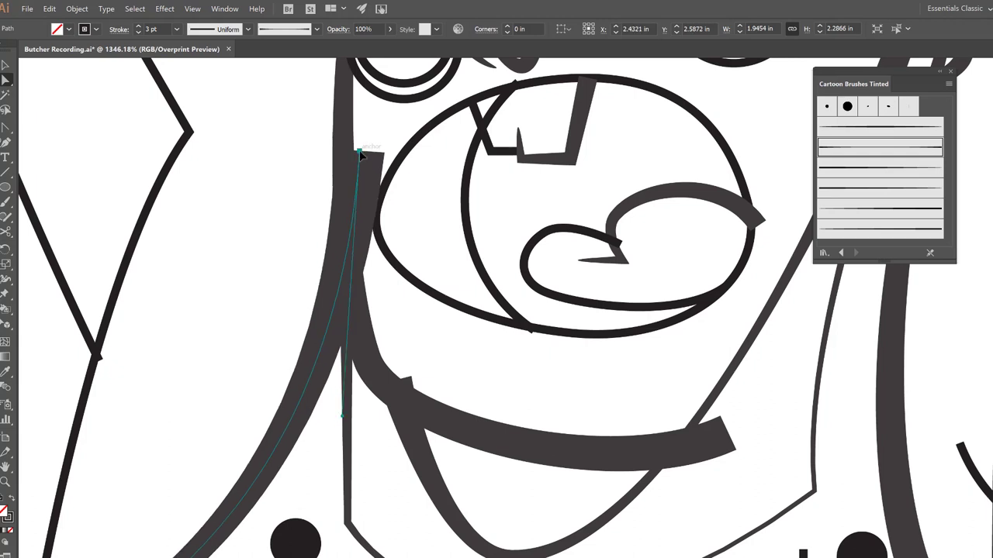
{"action": "left_click", "coordinate": [370, 322]}
{"action": "key", "text": "v"}
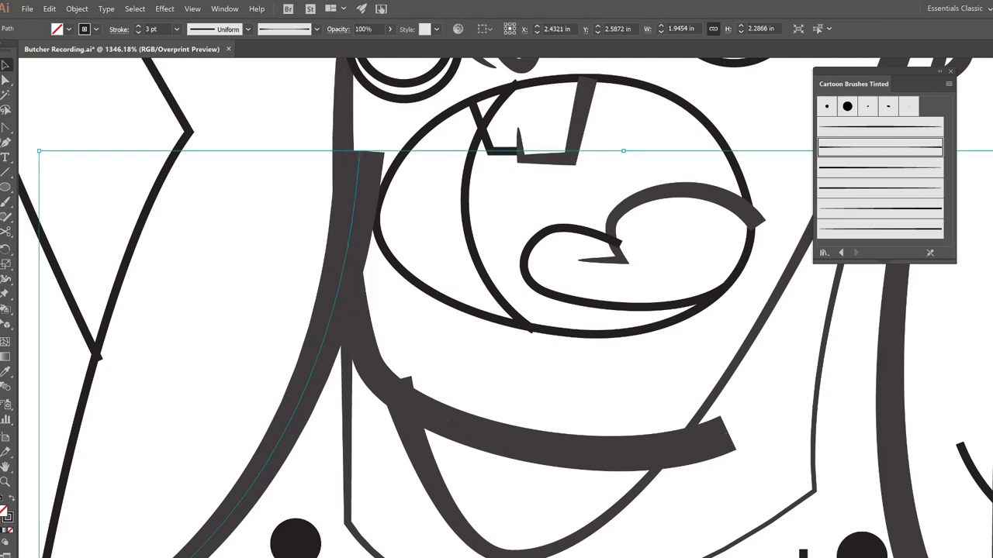
Give the small curves under both chest dots the first listed art brush with a 0.5 pt stroke.
{"action": "left_click", "coordinate": [500, 150]}
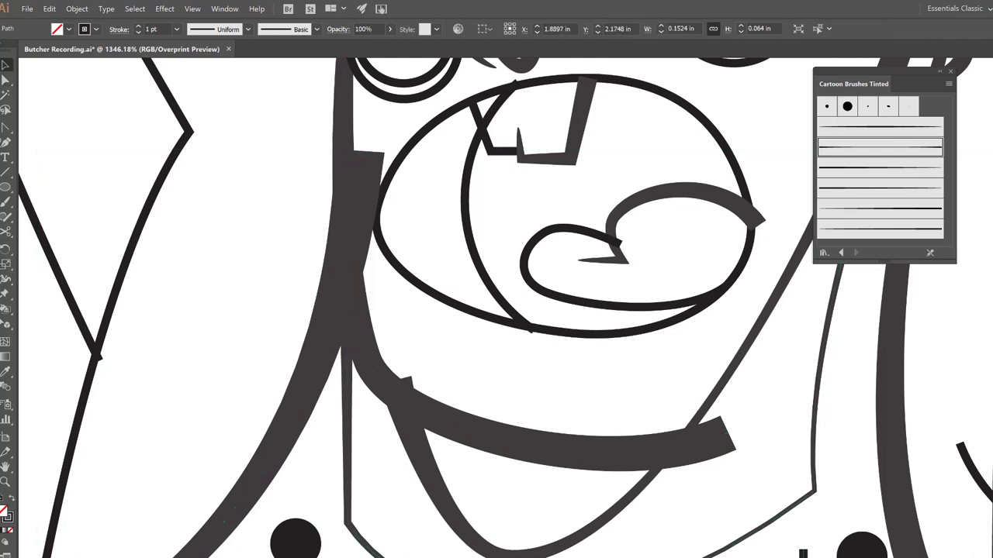
{"action": "left_click", "coordinate": [578, 550]}
{"action": "left_click", "coordinate": [176, 29]}
{"action": "left_click", "coordinate": [187, 55]}
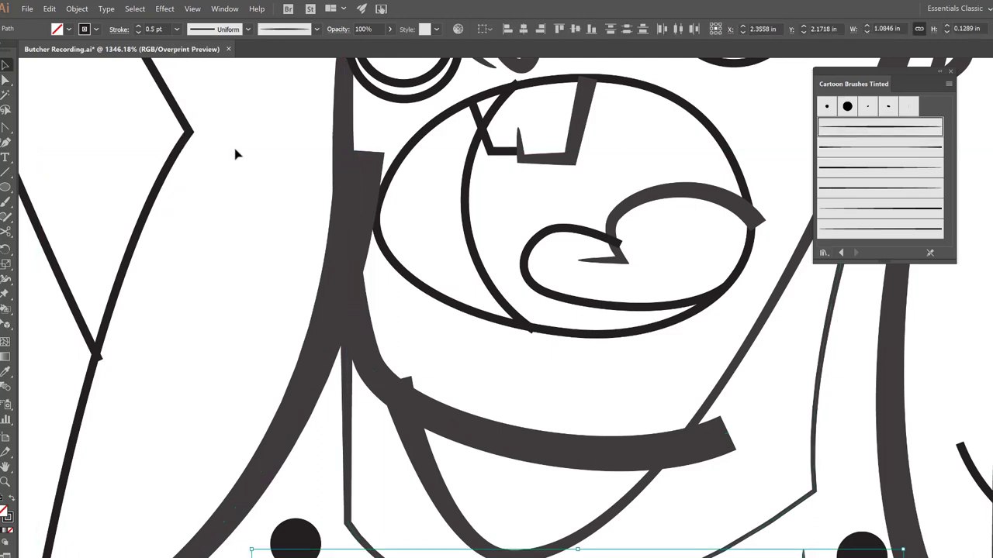
Apply Art Brush 5 to the short armpit crease beside the lowered arm.
{"action": "key", "text": "ctrl+minus"}
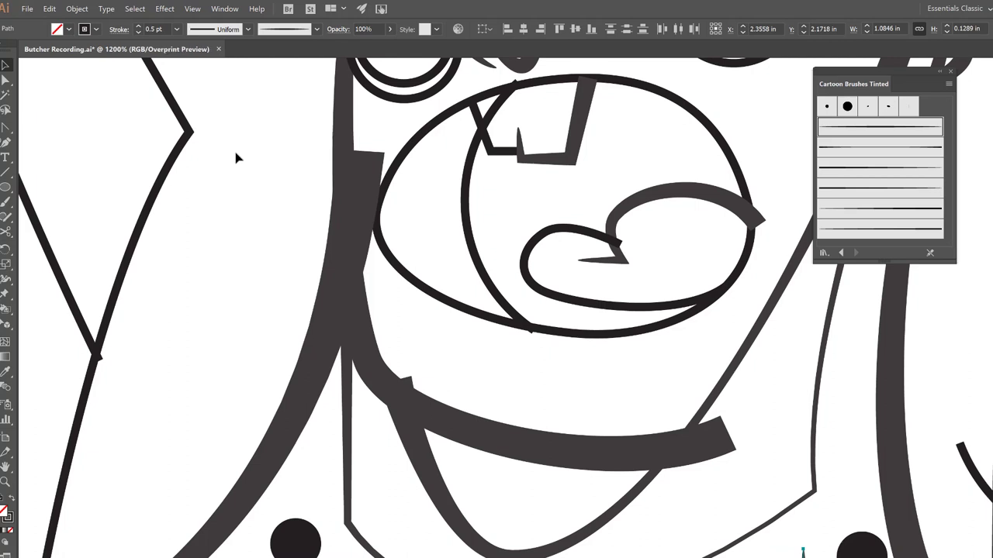
{"action": "key", "text": "ctrl+minus"}
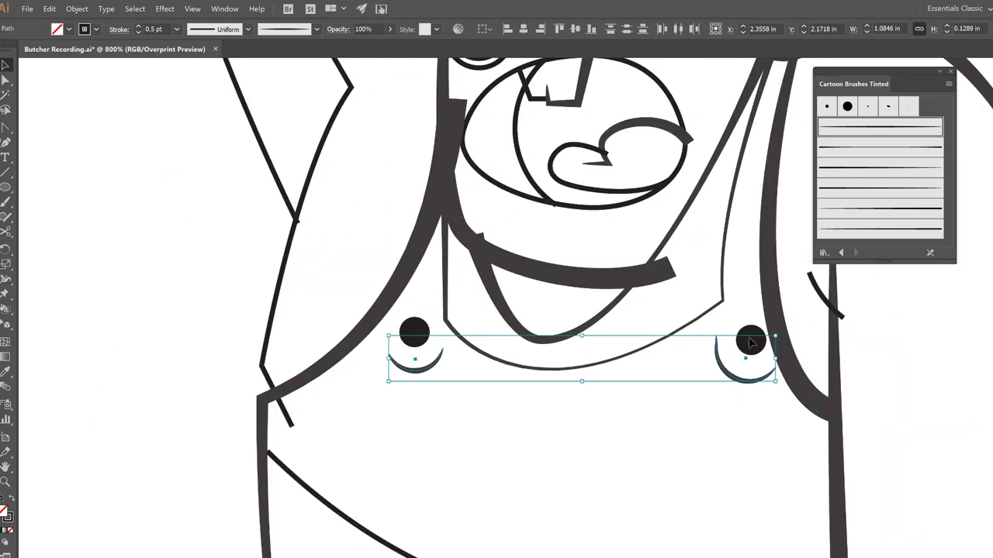
{"action": "left_click_drag", "start_coordinate": [840, 315], "coordinate": [843, 316]}
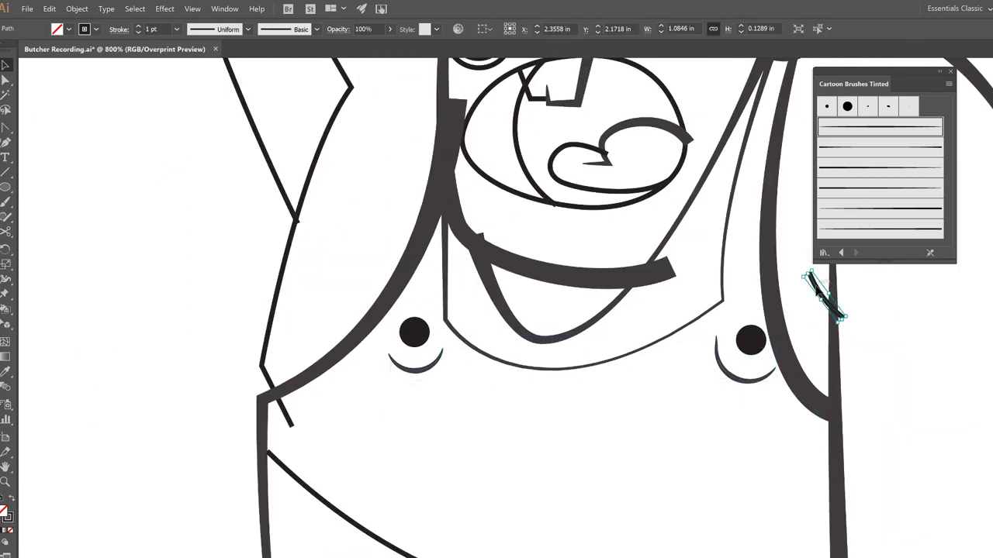
{"action": "left_click", "coordinate": [838, 207]}
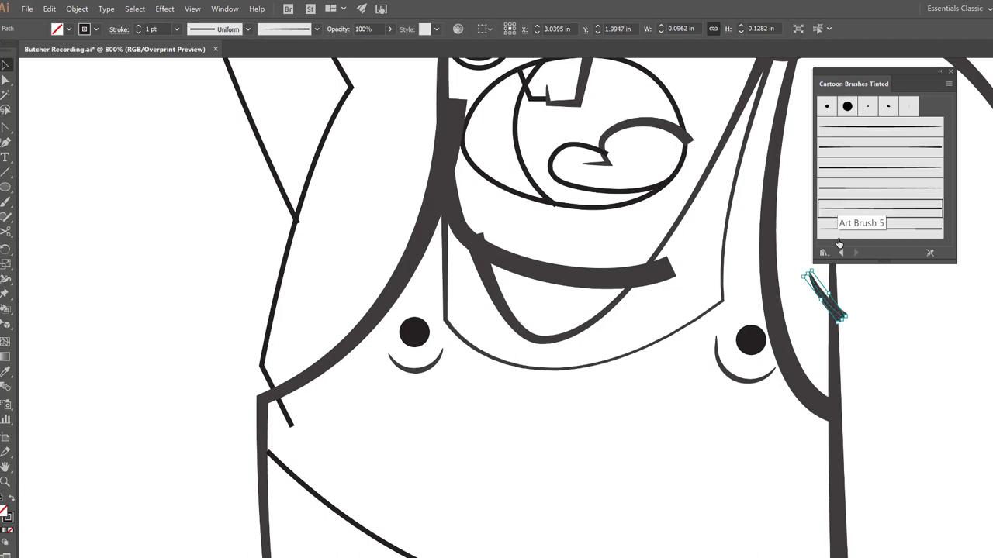
Apply the fifth listed art brush to the belly line across the apron and shift its thin end anchor slightly up and inward.
{"action": "scroll", "coordinate": [495, 407], "scroll_direction": "down", "scroll_amount": 1}
{"action": "scroll", "coordinate": [495, 408], "scroll_direction": "down", "scroll_amount": 5}
{"action": "scroll", "coordinate": [465, 403], "scroll_direction": "right", "scroll_amount": 2}
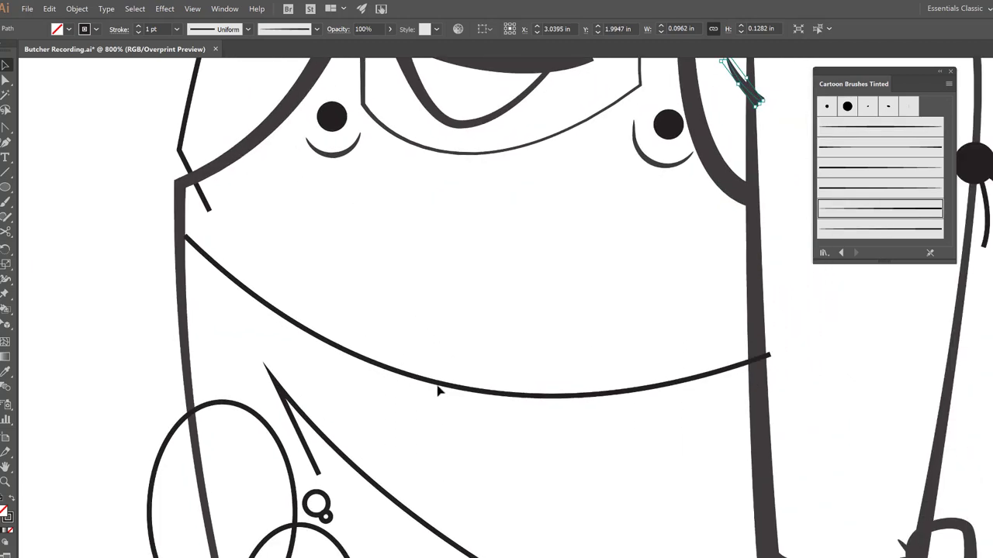
{"action": "left_click", "coordinate": [439, 390]}
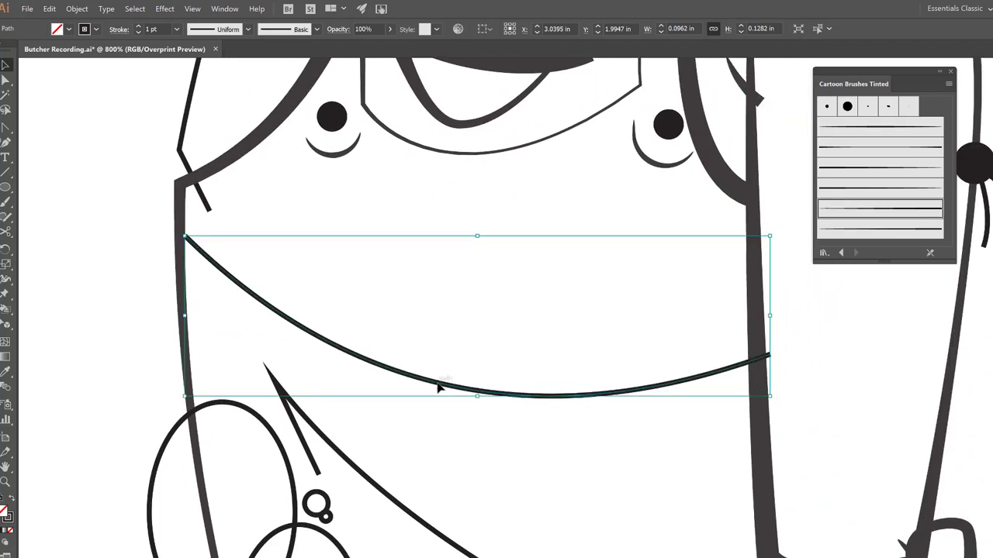
{"action": "left_click", "coordinate": [869, 213]}
{"action": "key", "text": "a"}
{"action": "left_click_drag", "start_coordinate": [185, 237], "coordinate": [197, 224]}
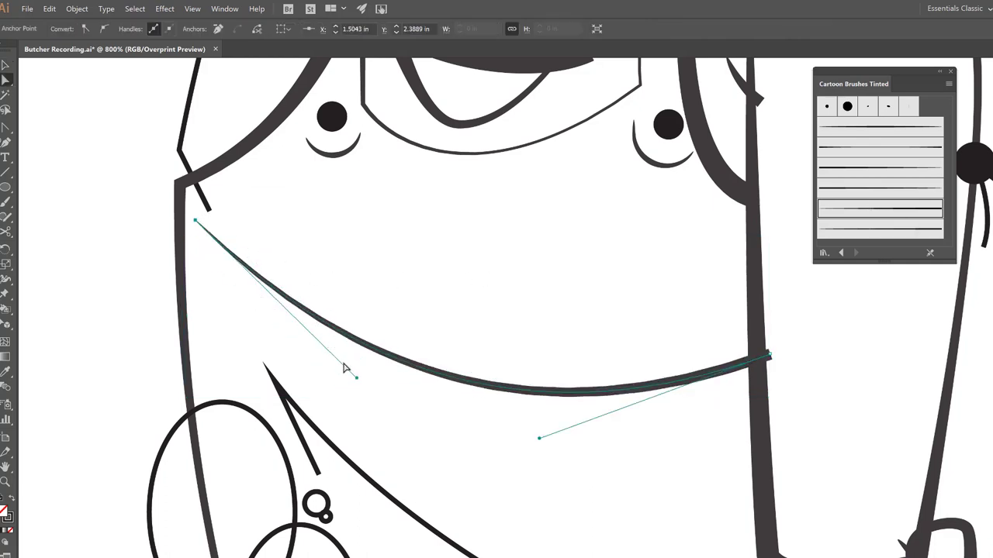
{"action": "key", "text": "v"}
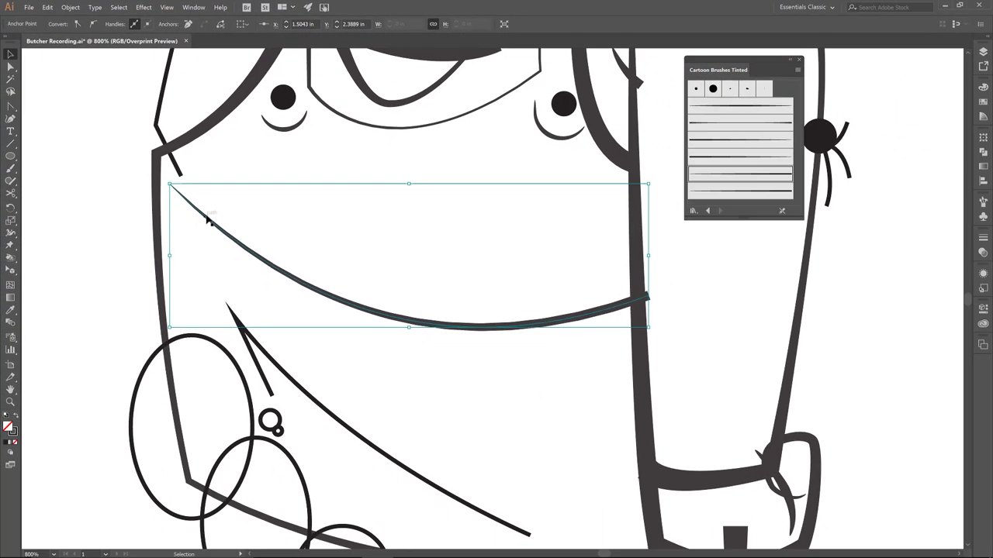
Swap the fill and stroke of both legs and shoes to make them solid black shapes.
{"action": "key", "text": "ctrl+minus"}
{"action": "key", "text": "ctrl+minus"}
{"action": "key", "text": "ctrl+minus"}
{"action": "left_click", "coordinate": [377, 386]}
{"action": "left_click_drag", "start_coordinate": [419, 439], "coordinate": [532, 482]}
{"action": "key", "text": "shift+x"}
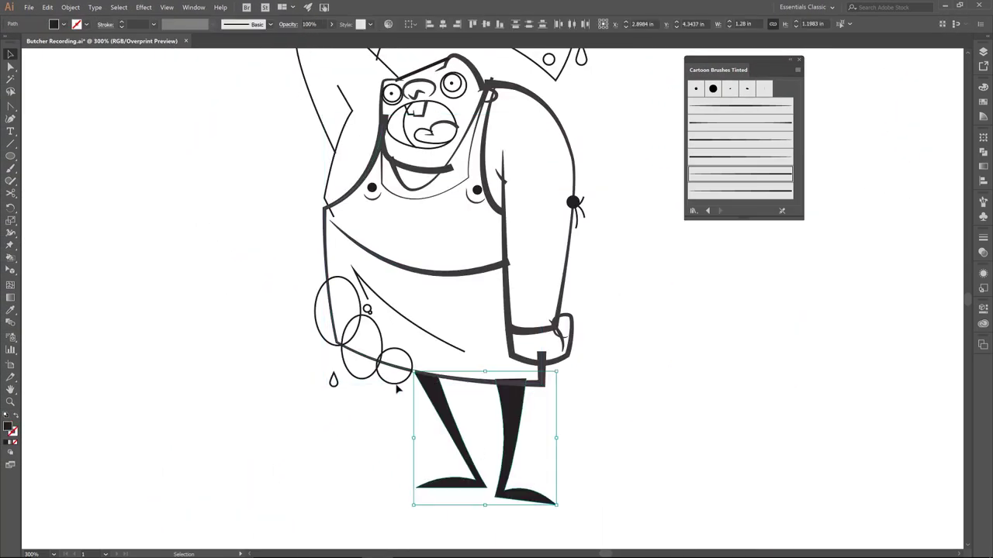
Swap fill and stroke on the three overlapping apron stain ellipses, the drip below them and the small circles beside them.
{"action": "left_click", "coordinate": [386, 353]}
{"action": "left_click", "coordinate": [381, 338], "text": "shift"}
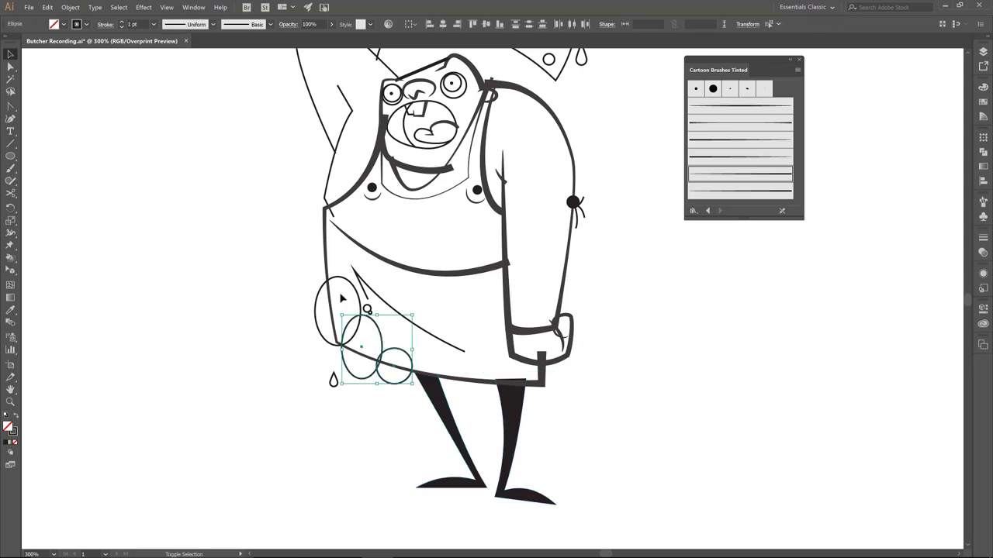
{"action": "left_click", "coordinate": [359, 298], "text": "shift"}
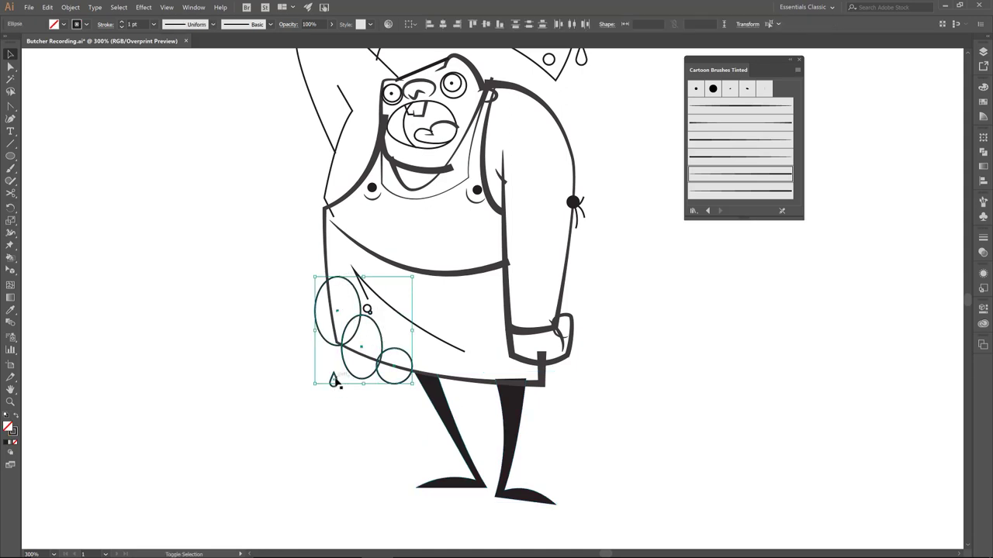
{"action": "left_click", "coordinate": [334, 381], "text": "shift"}
{"action": "key", "text": "shift+x"}
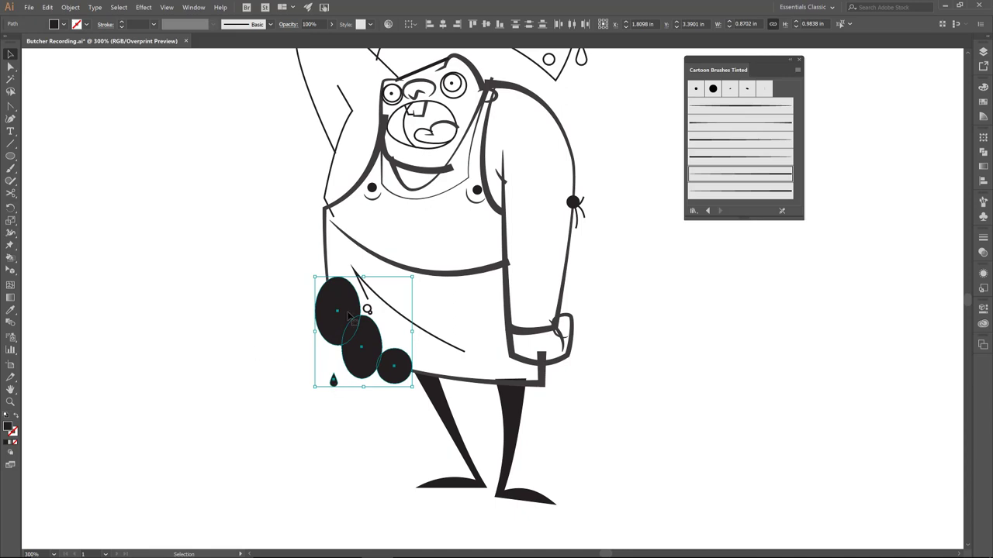
{"action": "key", "text": "ctrl+shift+a"}
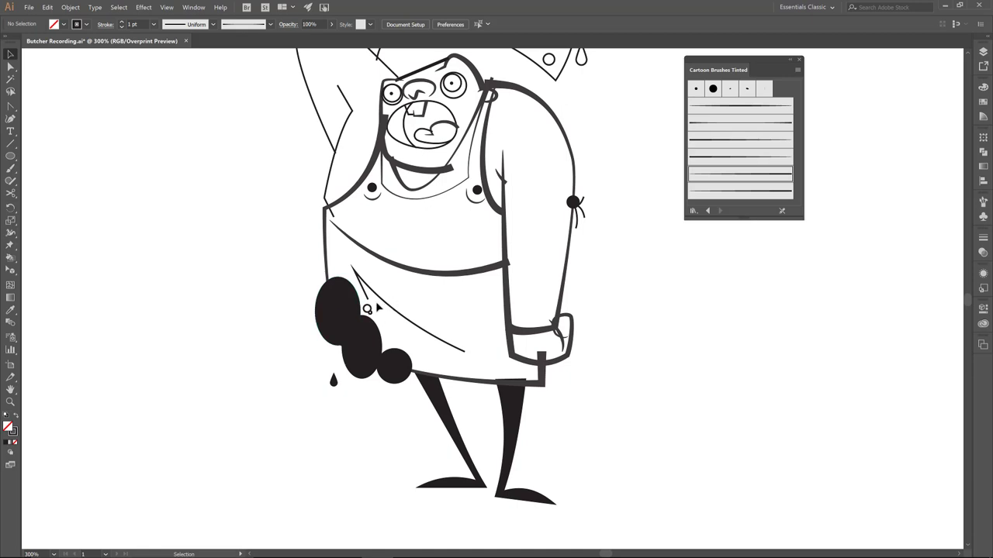
{"action": "left_click", "coordinate": [367, 310]}
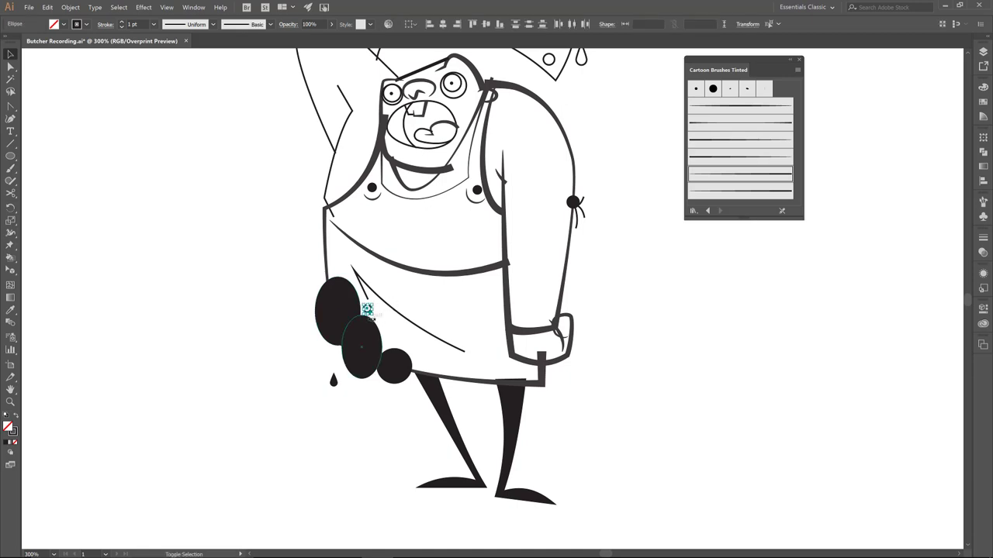
Apply the fifth listed art brush to the three strands at the elbow dot and nudge them slightly upward.
{"action": "key", "text": "z"}
{"action": "scroll", "coordinate": [574, 233], "scroll_direction": "up", "scroll_amount": 1}
{"action": "left_click_drag", "start_coordinate": [555, 208], "coordinate": [602, 268]}
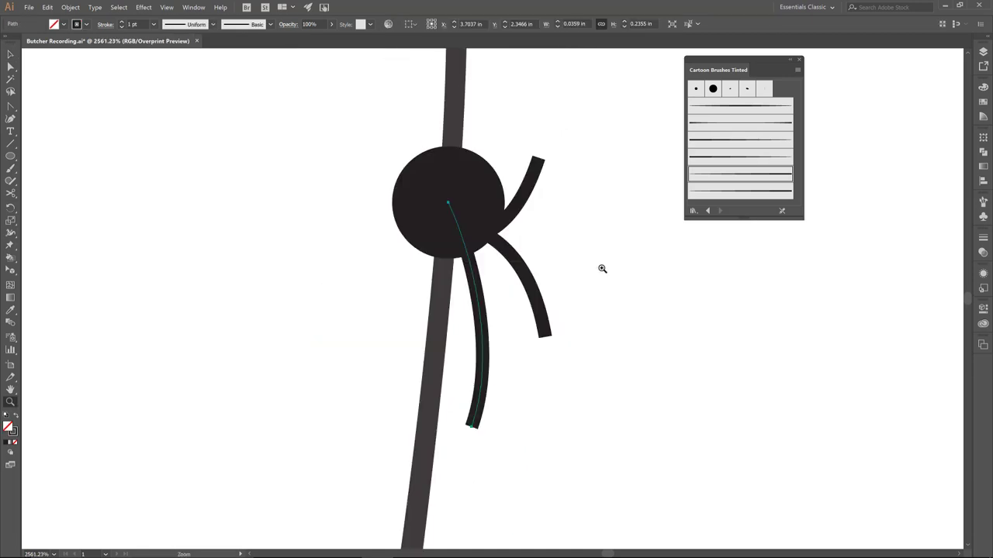
{"action": "key", "text": "v"}
{"action": "left_click", "coordinate": [545, 304], "text": "shift"}
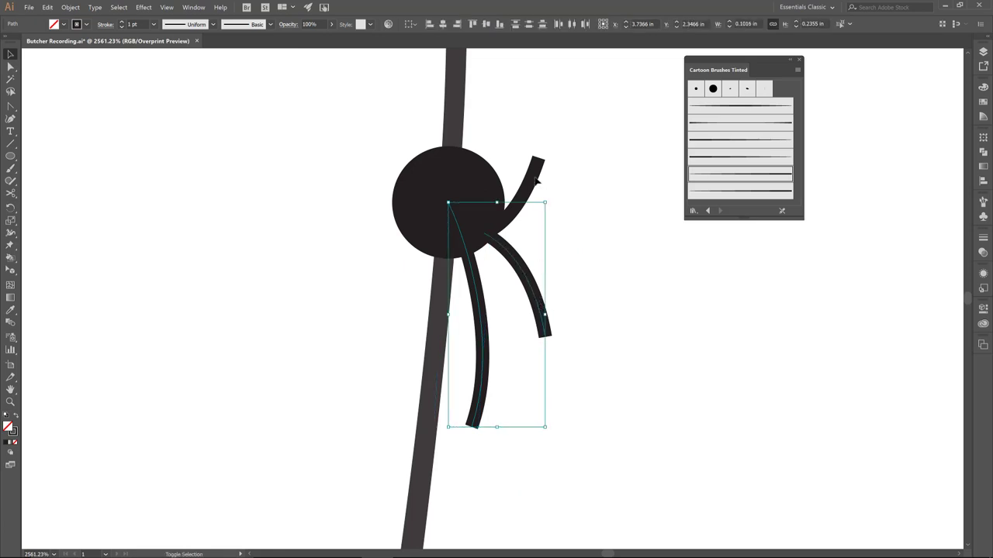
{"action": "left_click", "coordinate": [535, 179], "text": "shift"}
{"action": "left_click", "coordinate": [740, 174]}
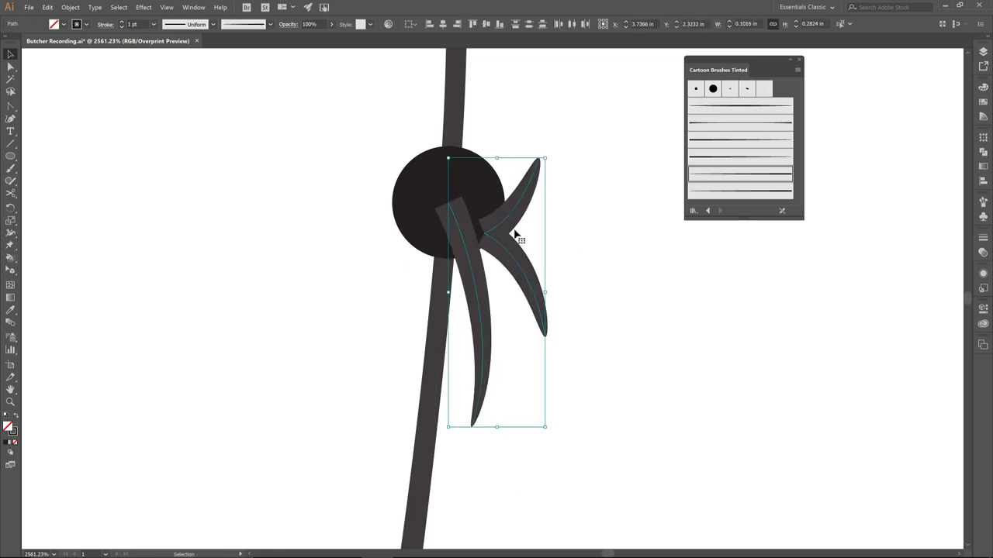
{"action": "key", "text": "Up"}
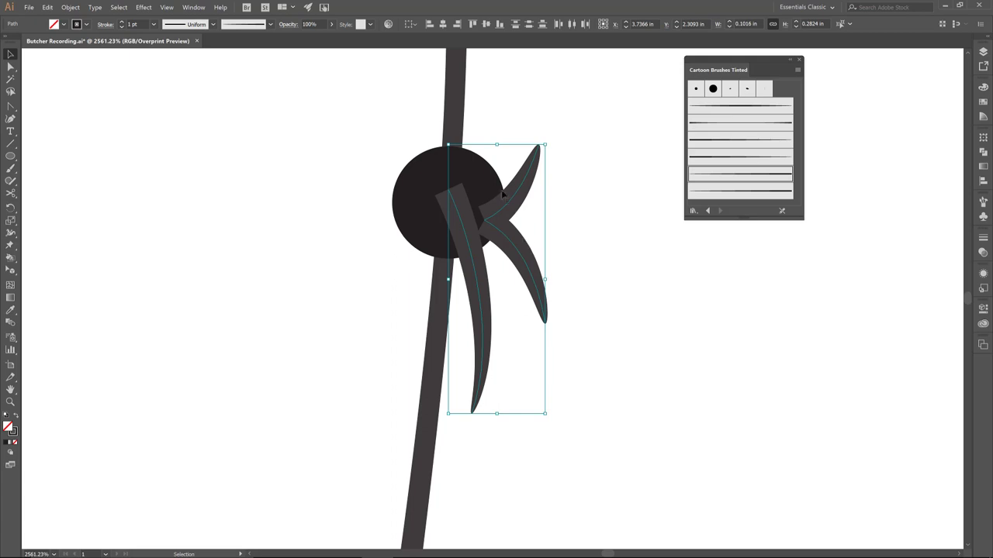
{"action": "key", "text": "a"}
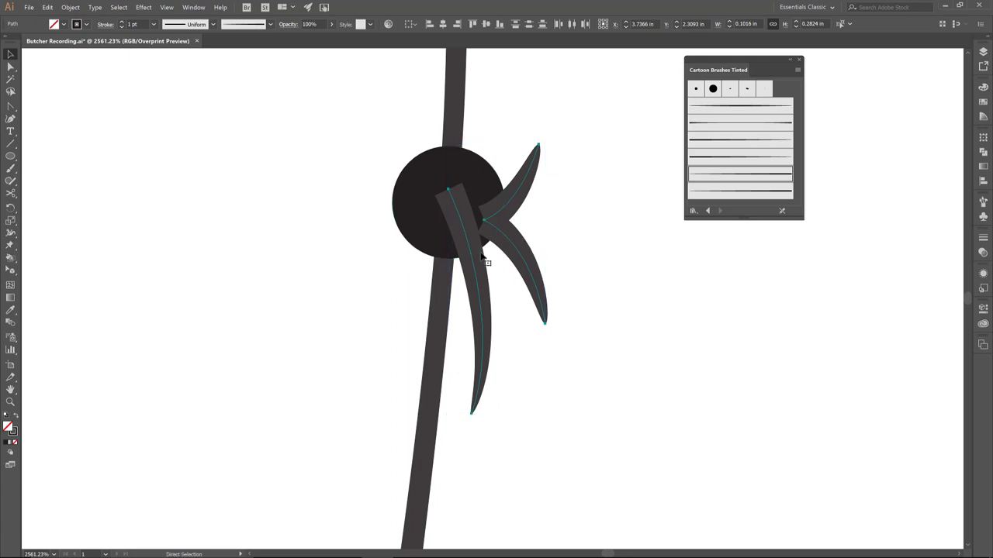
Apply the fifth listed art brush to the raised arm's inner edge and nudge its lower anchors up and inward at the apron corner.
{"action": "key", "text": "ctrl+0"}
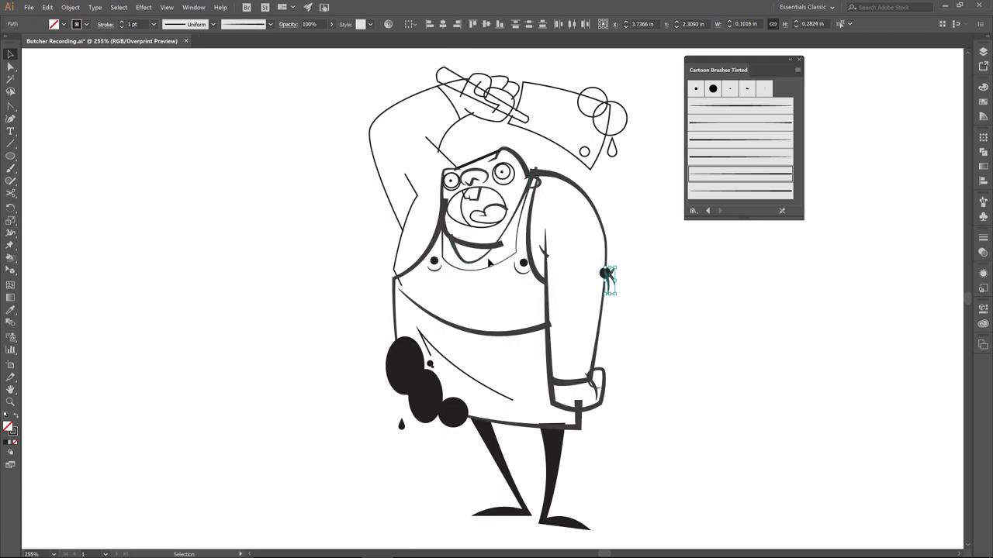
{"action": "left_click", "coordinate": [489, 269]}
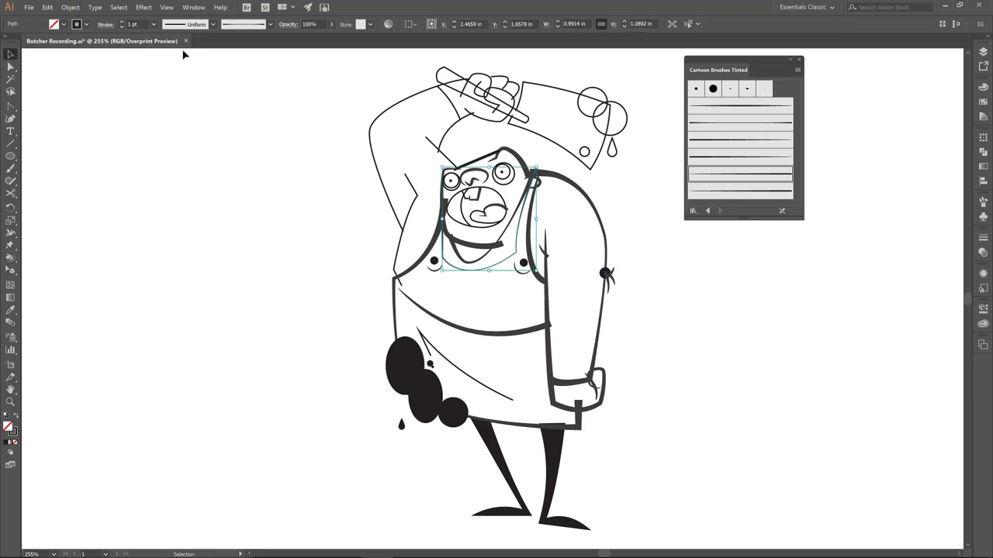
{"action": "key", "text": "a"}
{"action": "left_click", "coordinate": [392, 275]}
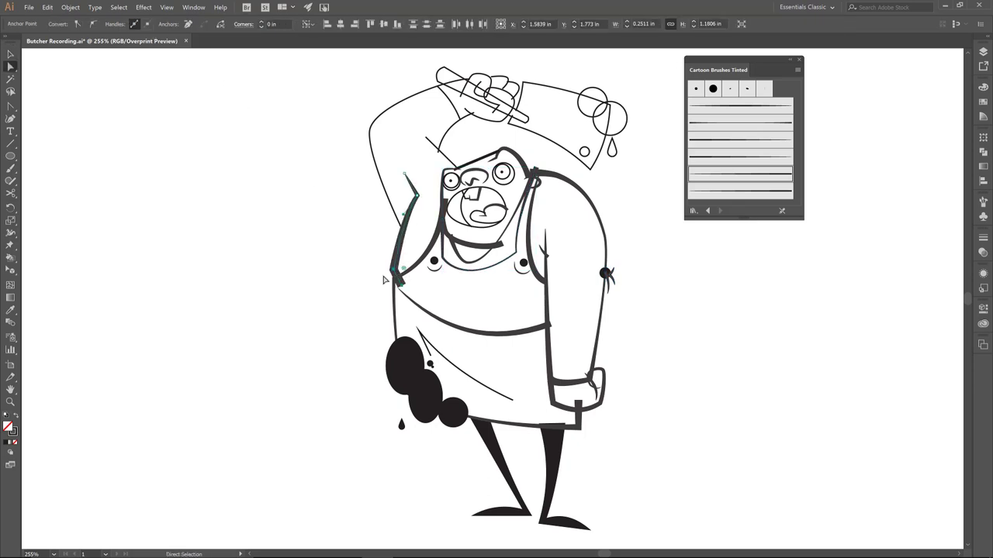
{"action": "key", "text": "Up"}
{"action": "key", "text": "Up"}
{"action": "key", "text": "Up"}
{"action": "key", "text": "Up"}
{"action": "key", "text": "Up"}
{"action": "key", "text": "Right"}
{"action": "key", "text": "Up"}
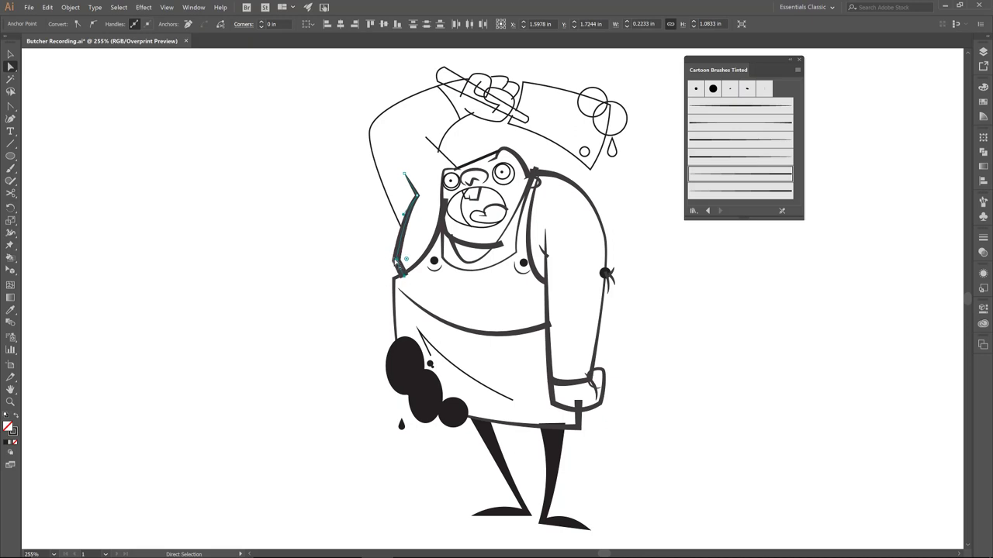
Apply the second listed art brush to the raised arm's outer outline with a 3 pt stroke.
{"action": "key", "text": "v"}
{"action": "left_click", "coordinate": [379, 194]}
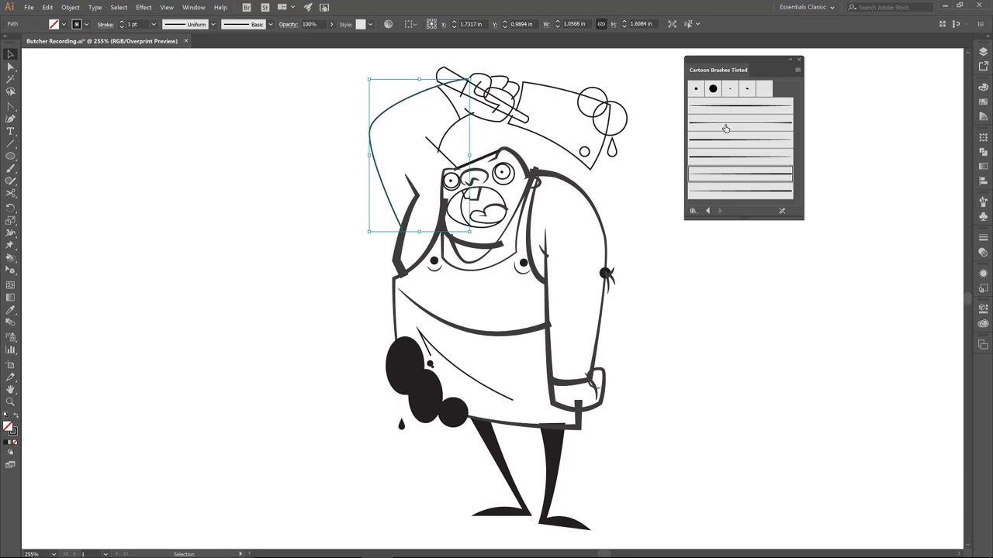
{"action": "left_click", "coordinate": [725, 126]}
{"action": "left_click", "coordinate": [121, 23]}
{"action": "left_click", "coordinate": [122, 22]}
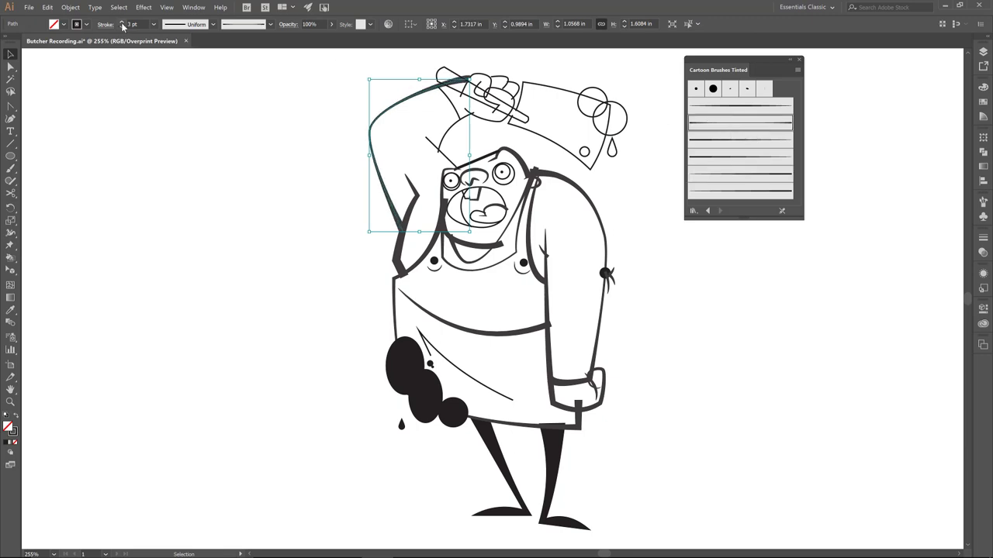
Set the raised arm's outer outline to 4 pt and apply the fifth listed art brush to the short slanted line above the head.
{"action": "left_click", "coordinate": [121, 22]}
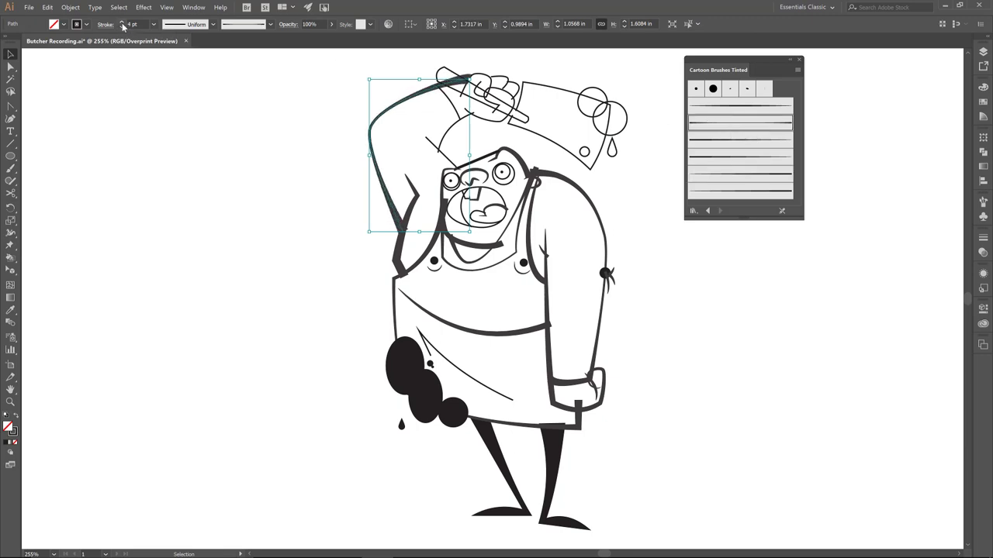
{"action": "key", "text": "a"}
{"action": "left_click", "coordinate": [454, 165]}
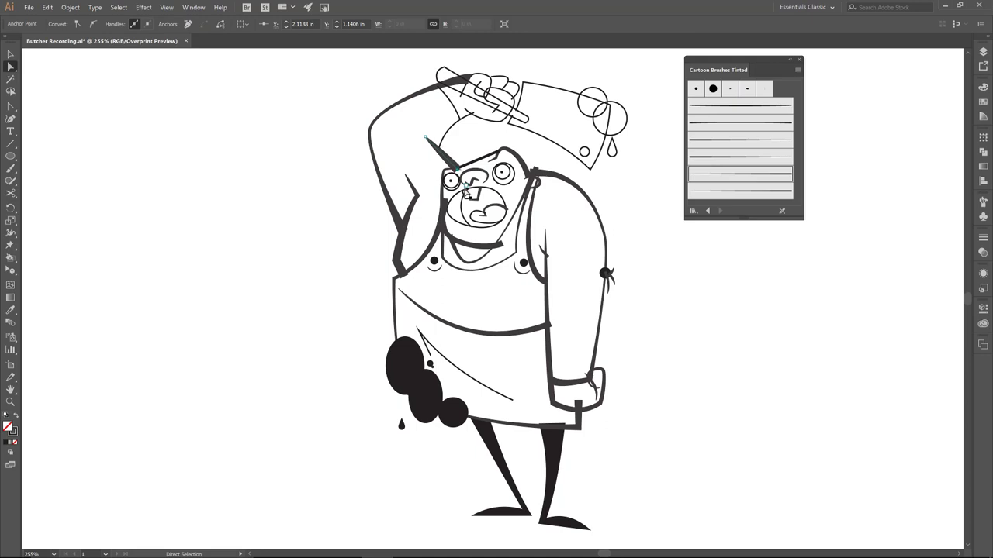
Give the raised forearm's inner curve the Basic brush with a 4 pt stroke.
{"action": "key", "text": "v"}
{"action": "left_click", "coordinate": [475, 159]}
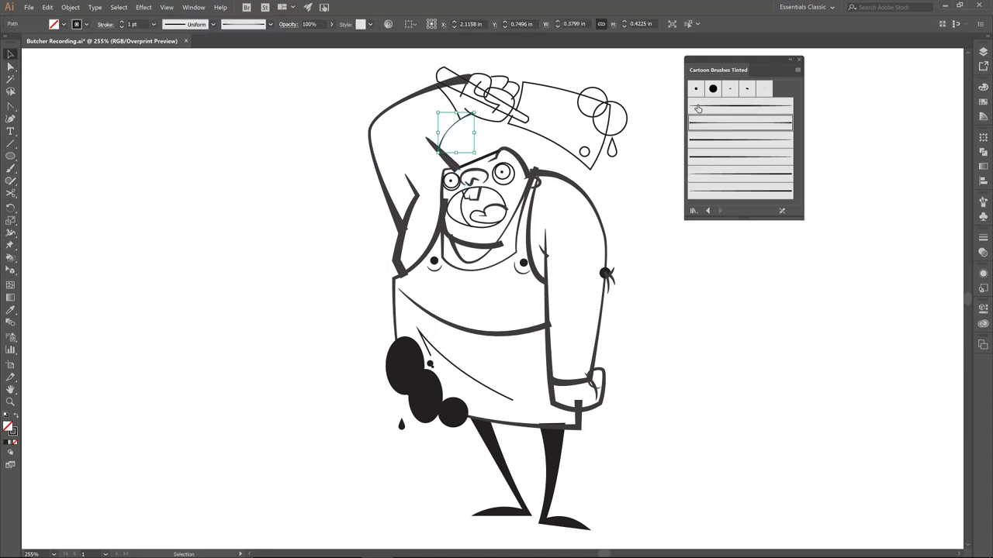
{"action": "left_click", "coordinate": [242, 28]}
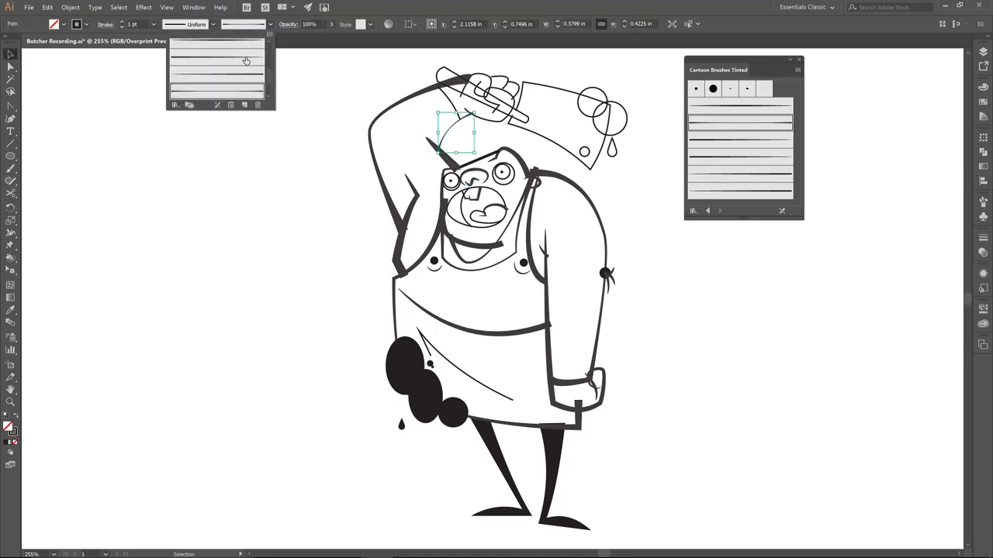
{"action": "left_click", "coordinate": [225, 52]}
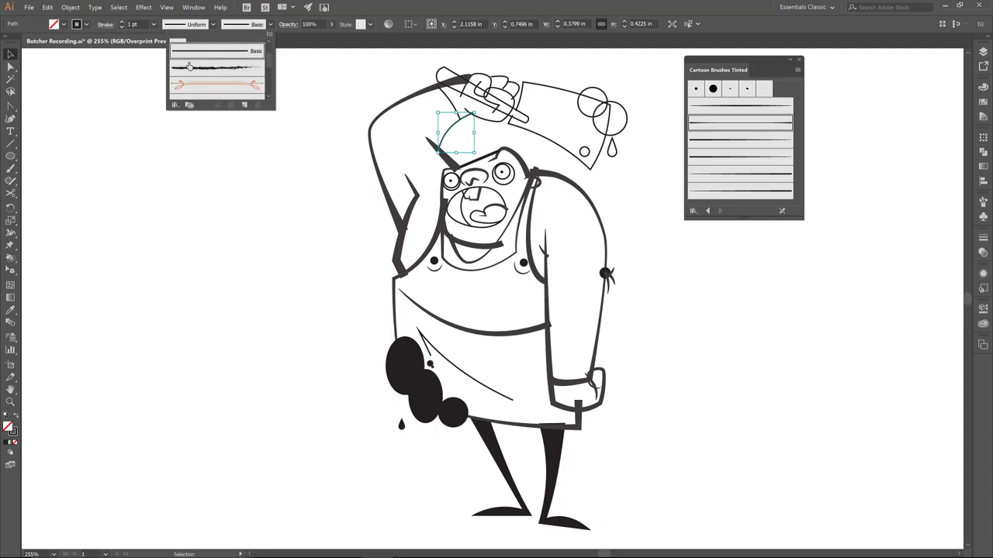
{"action": "left_click", "coordinate": [122, 23]}
{"action": "left_click", "coordinate": [122, 23]}
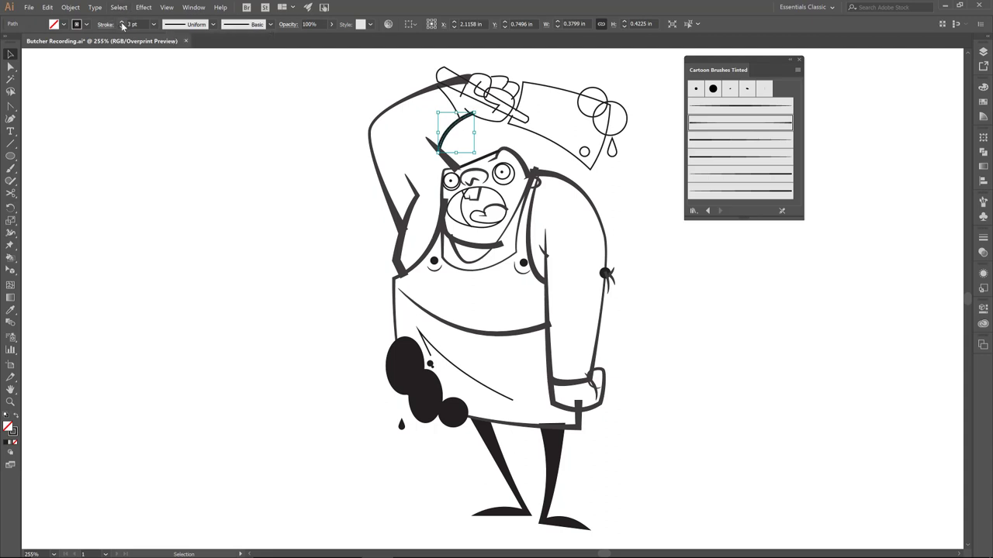
{"action": "left_click", "coordinate": [121, 23]}
Apply the first listed art brush to the apron's diagonal fold, the palm outline and the large finger outline over the cleaver handle.
{"action": "left_click", "coordinate": [433, 347]}
{"action": "key", "text": "z"}
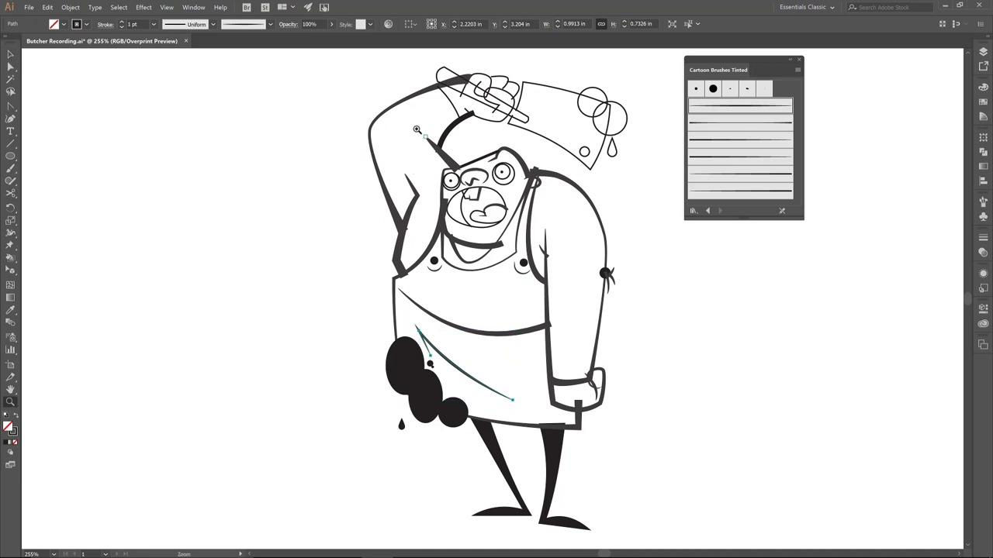
{"action": "left_click_drag", "start_coordinate": [419, 69], "coordinate": [627, 187]}
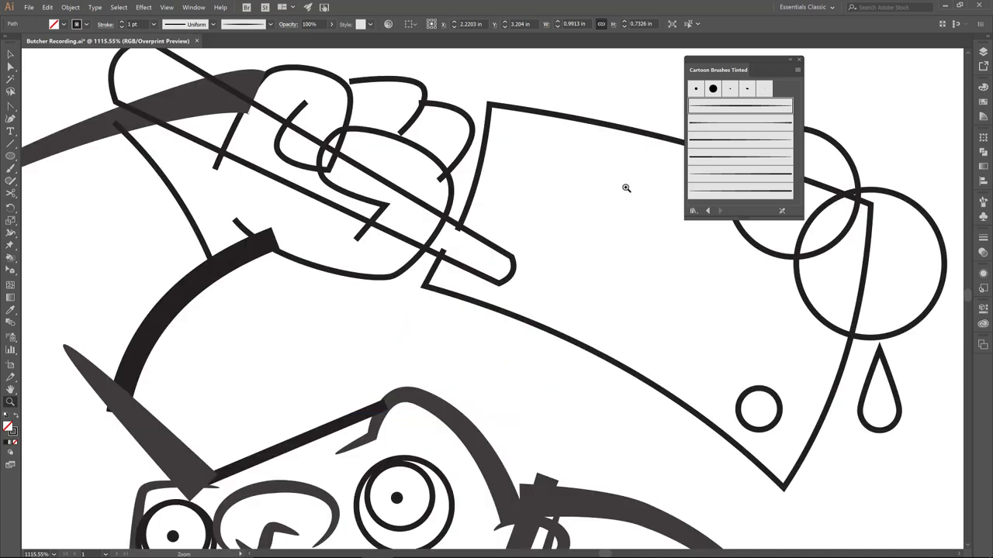
{"action": "key", "text": "v"}
{"action": "key", "text": "ctrl+z"}
{"action": "left_click", "coordinate": [718, 108]}
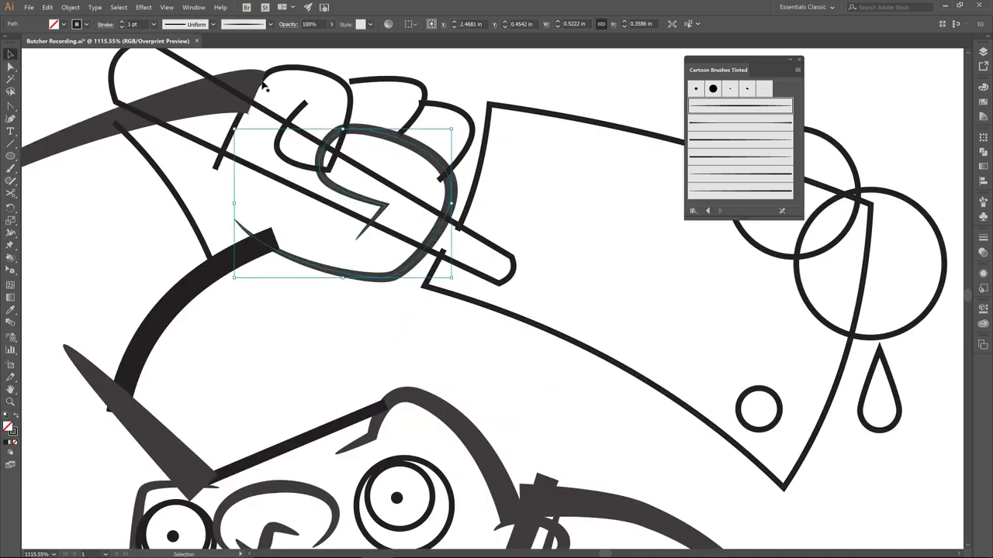
{"action": "left_click", "coordinate": [352, 99]}
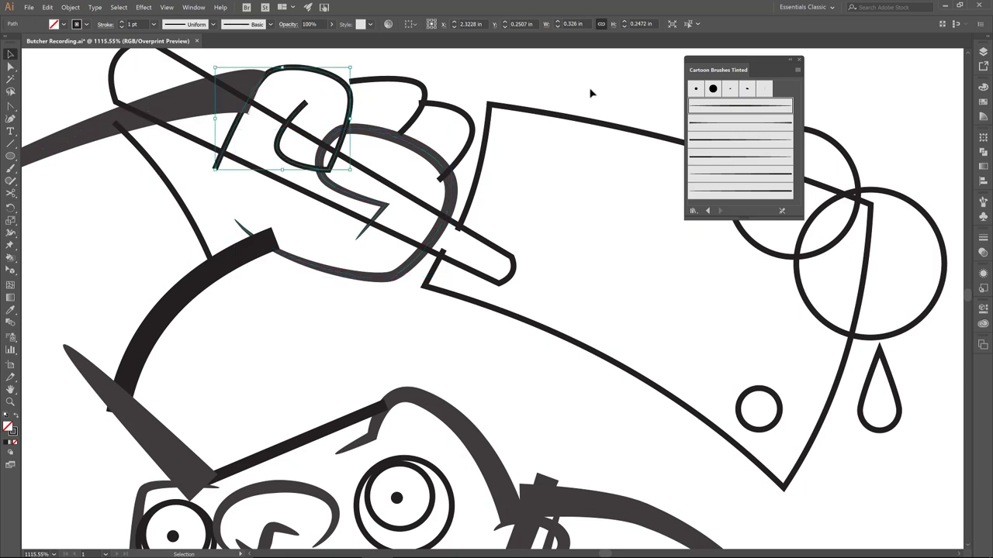
{"action": "left_click", "coordinate": [724, 113]}
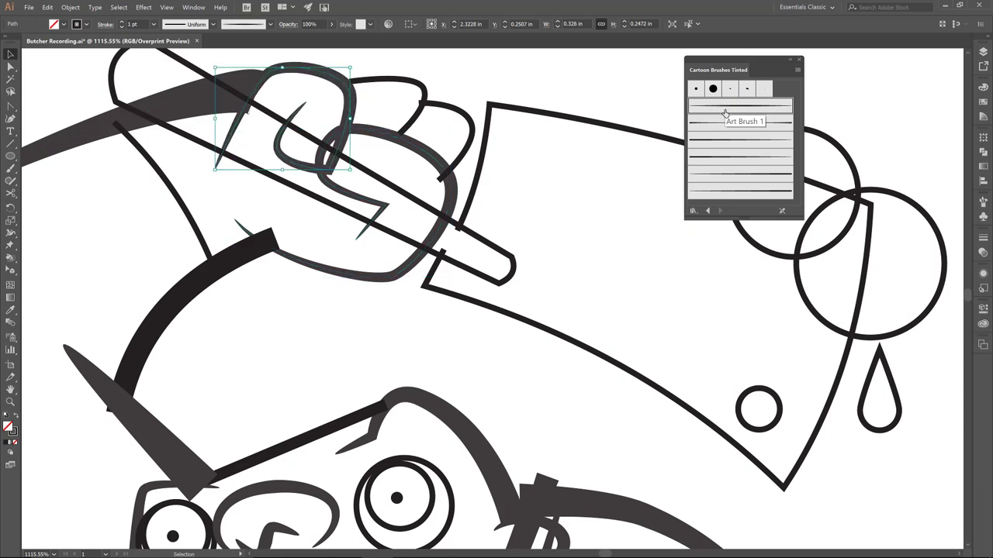
Apply the second listed art brush to the two remaining finger outlines with a 2 pt stroke.
{"action": "left_click", "coordinate": [428, 94]}
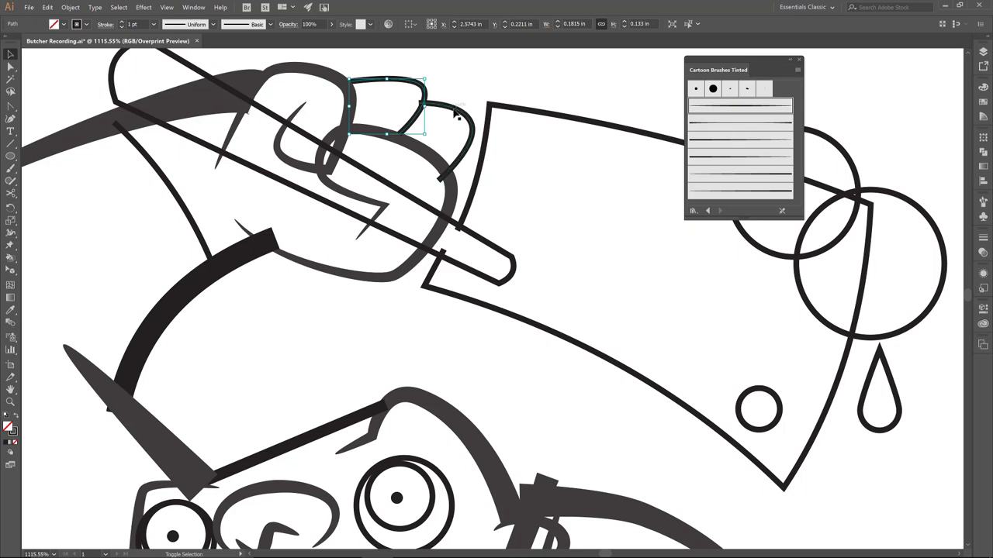
{"action": "left_click", "coordinate": [708, 124]}
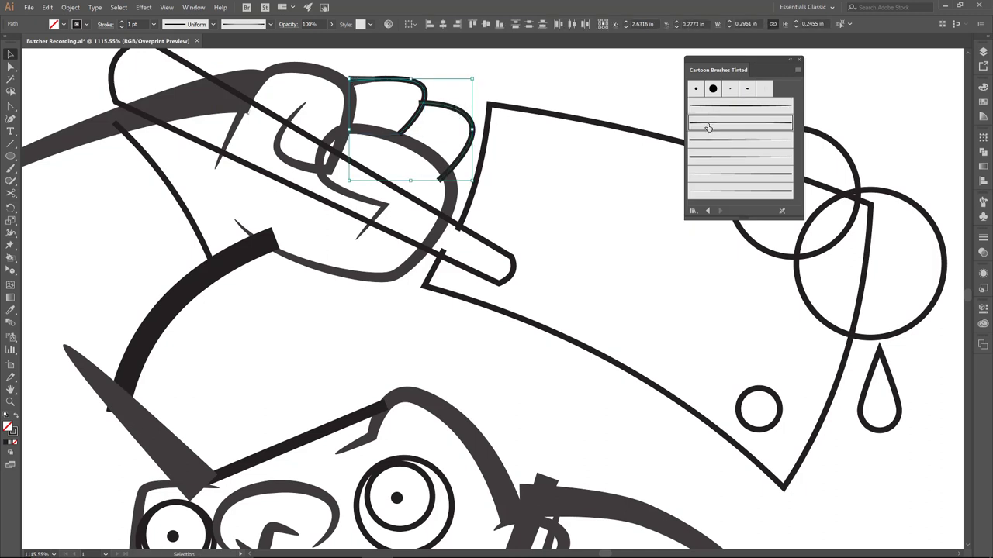
{"action": "left_click", "coordinate": [122, 24]}
Move both end anchors of the middle finger outline slightly so they tuck into the neighbouring finger and palm outlines.
{"action": "key", "text": "a"}
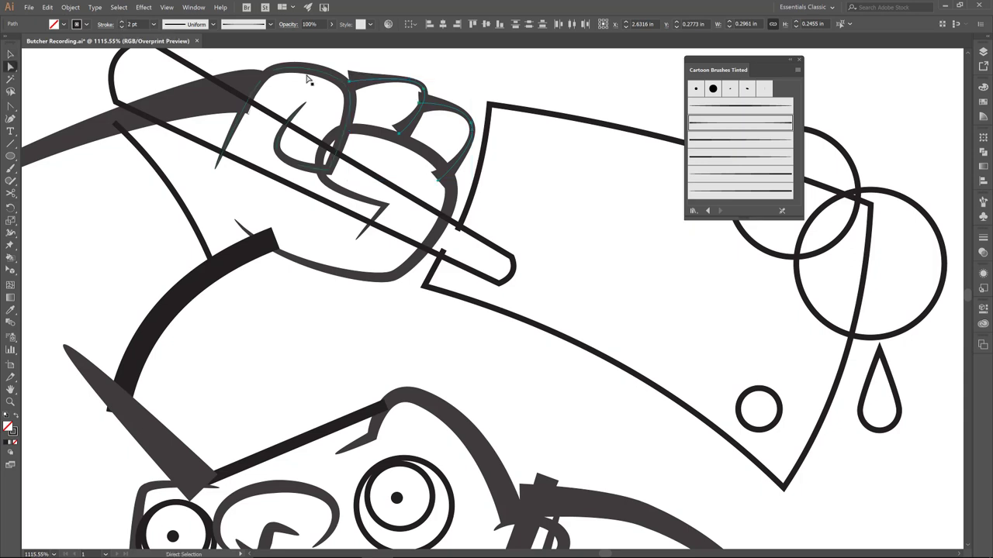
{"action": "left_click", "coordinate": [351, 84]}
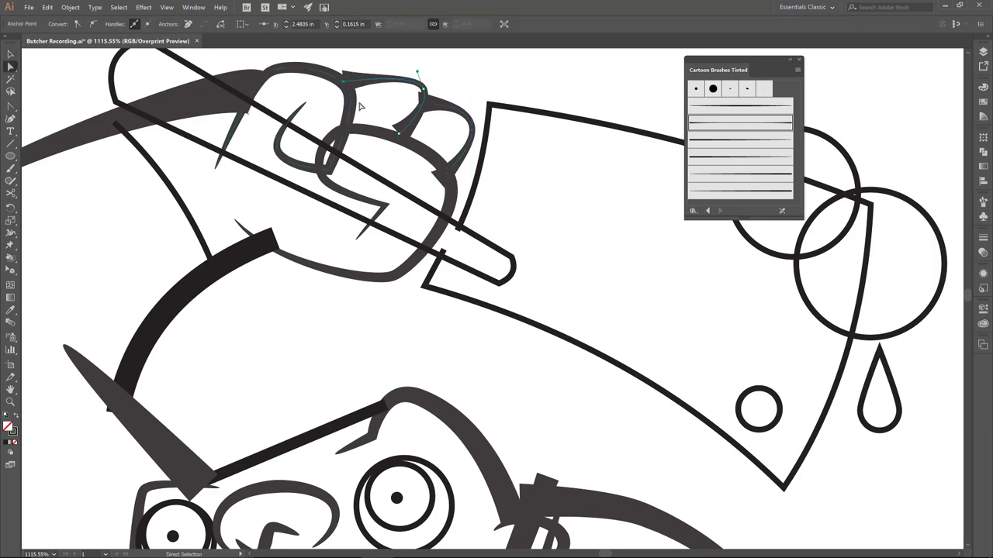
{"action": "left_click", "coordinate": [399, 135]}
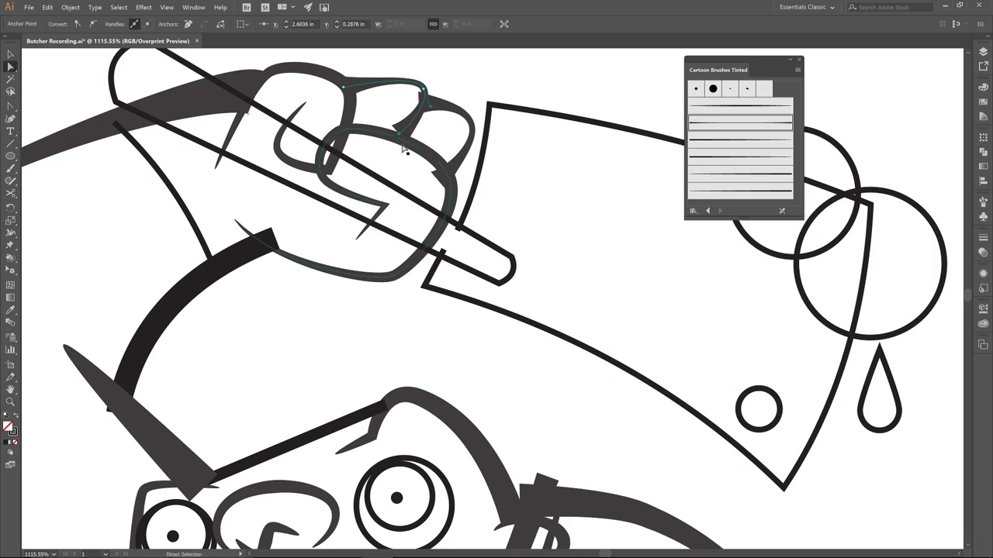
{"action": "key", "text": "Down"}
{"action": "key", "text": "v"}
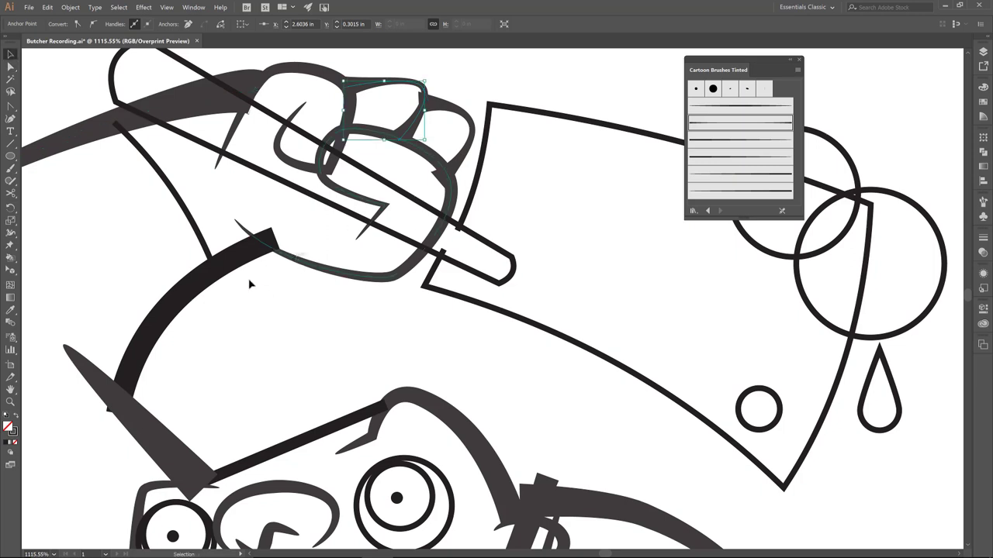
Apply the second listed art brush to the curved wrist line and the cleaver blade outline.
{"action": "left_click", "coordinate": [203, 233]}
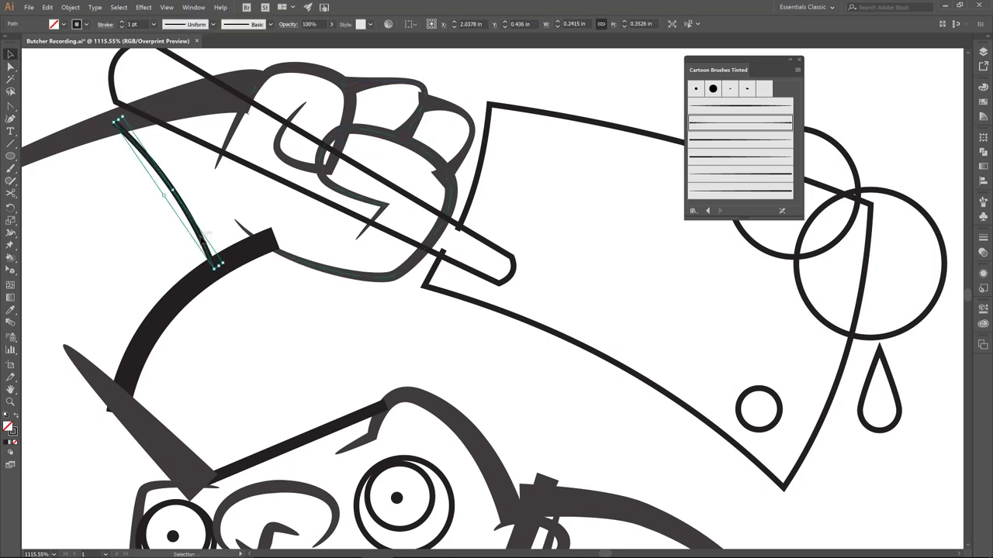
{"action": "left_click", "coordinate": [715, 128]}
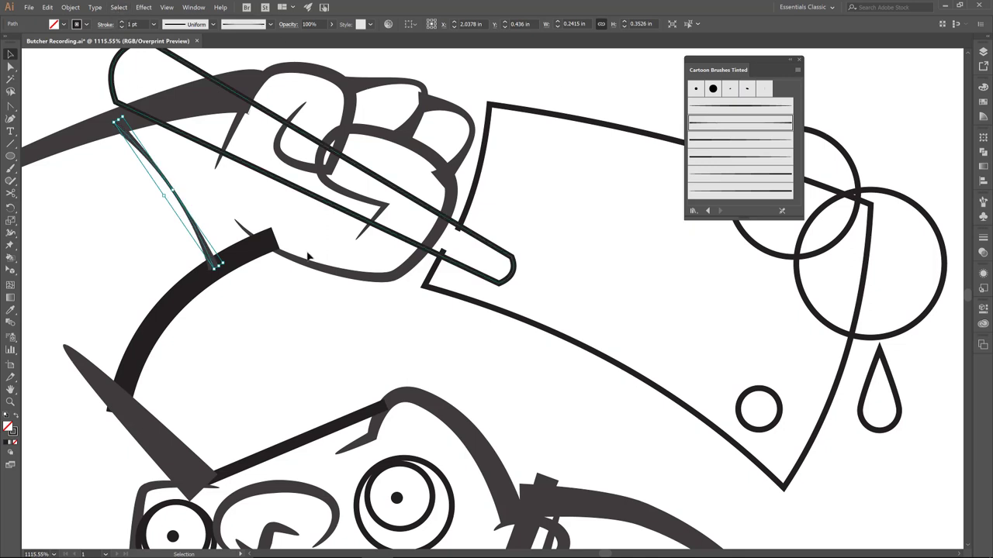
{"action": "left_click", "coordinate": [553, 337]}
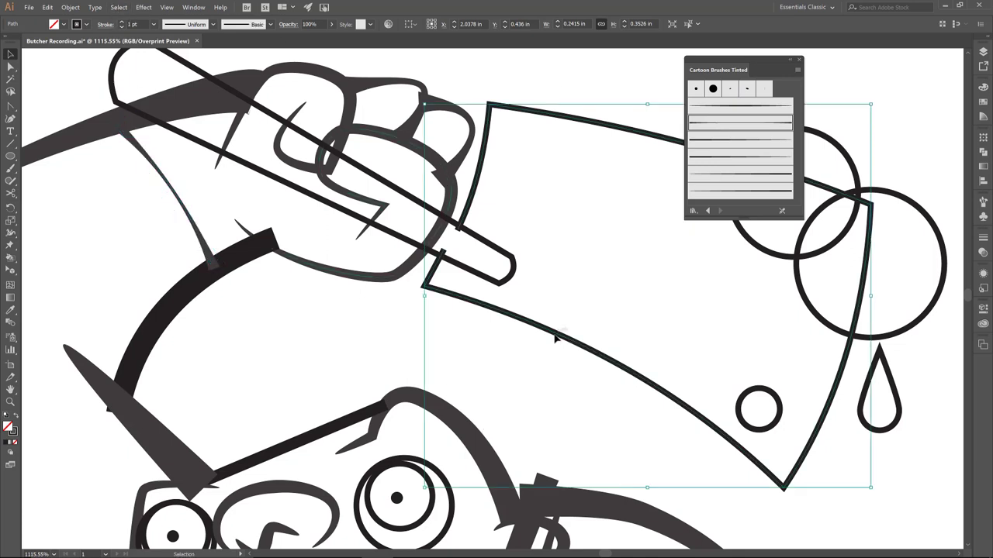
{"action": "left_click", "coordinate": [726, 124]}
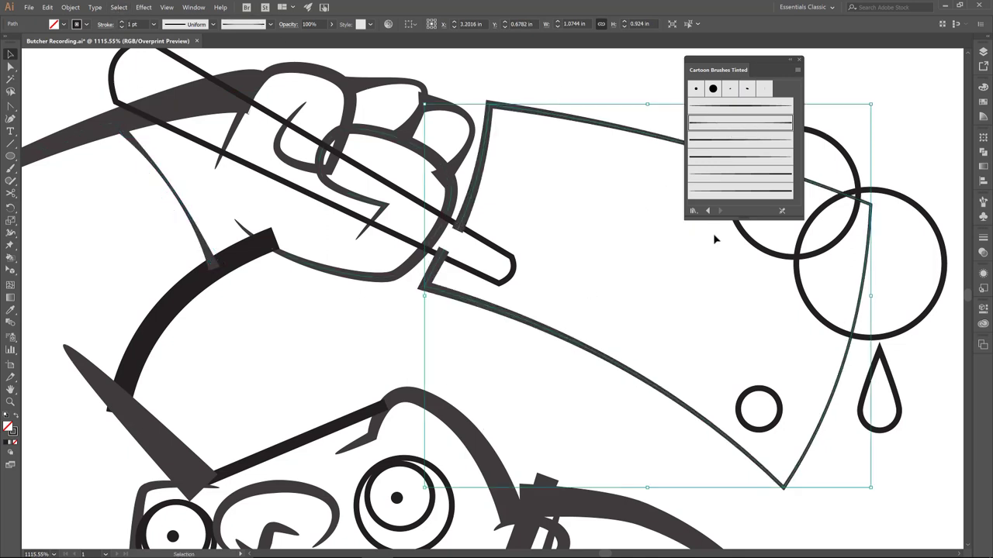
Swap fill and stroke on the two overlapping circles at the cleaver blade's corner and on the drip below them.
{"action": "left_click_drag", "start_coordinate": [614, 303], "coordinate": [442, 305]}
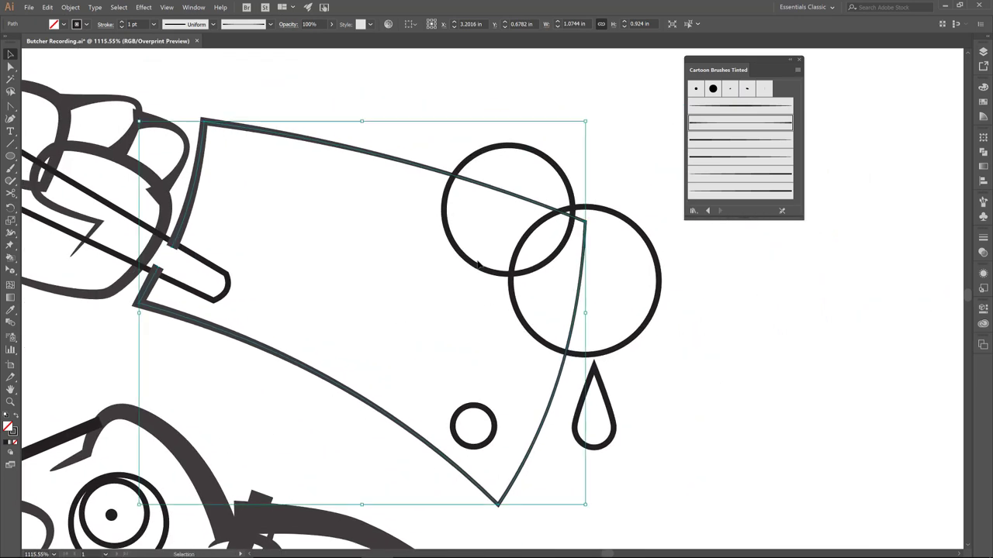
{"action": "left_click", "coordinate": [479, 272]}
{"action": "left_click", "coordinate": [497, 275]}
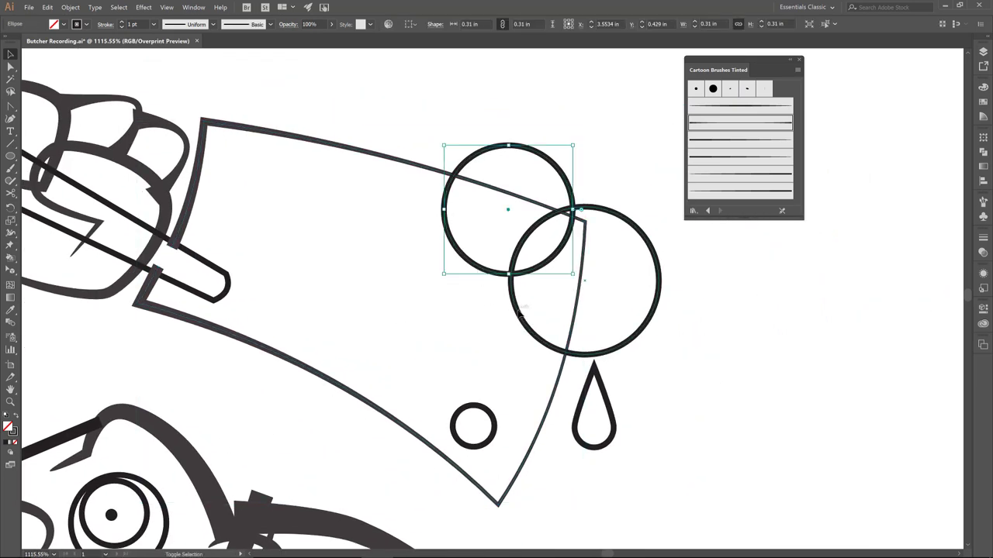
{"action": "left_click", "coordinate": [520, 307], "text": "shift"}
{"action": "key", "text": "shift+x"}
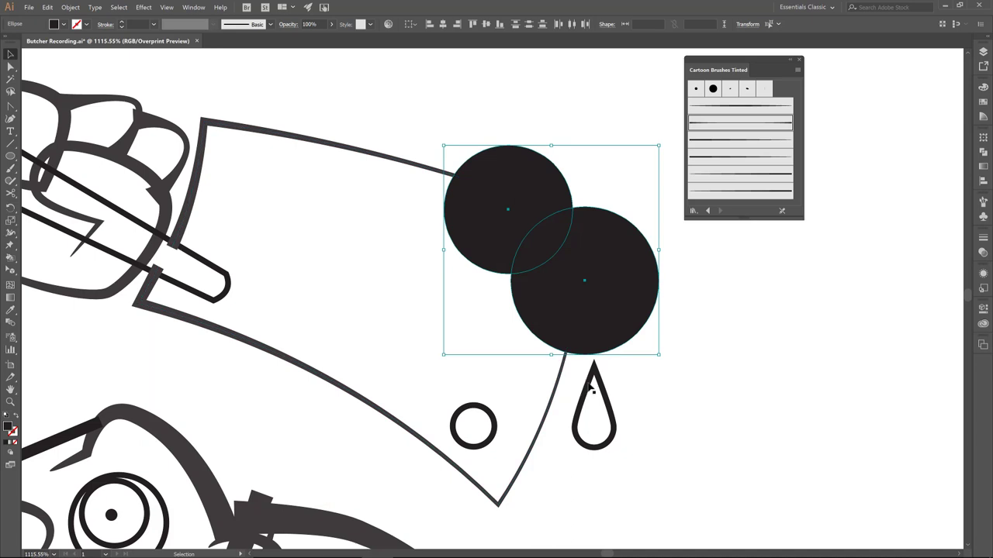
{"action": "left_click", "coordinate": [592, 384]}
{"action": "key", "text": "shift+x"}
{"action": "left_click", "coordinate": [658, 387]}
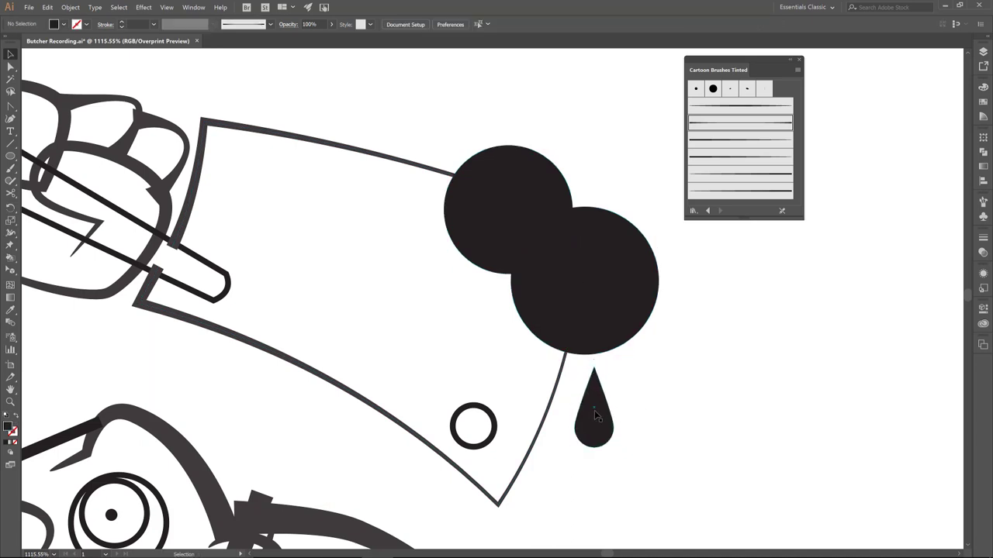
{"action": "key", "text": "ctrl+0"}
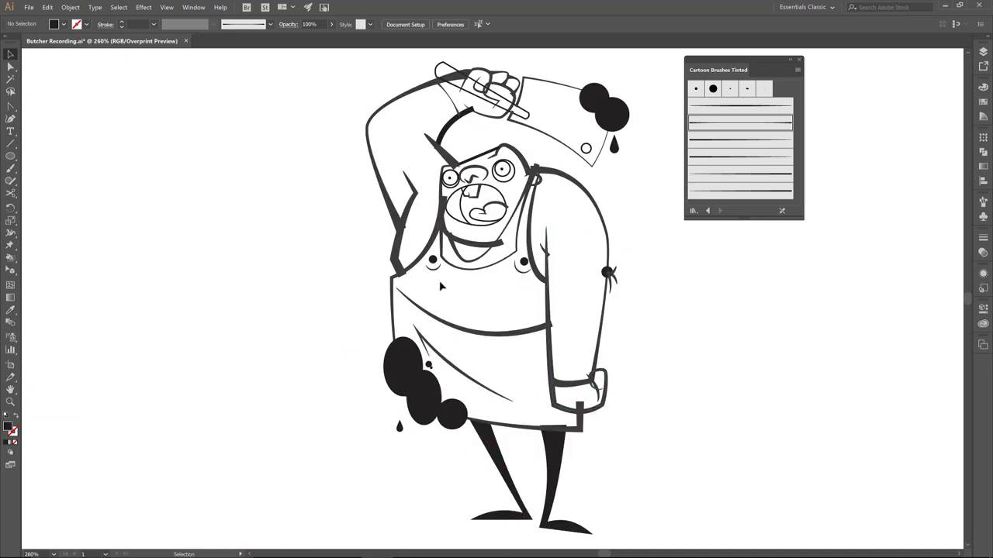
{"action": "key", "text": "shift+x"}
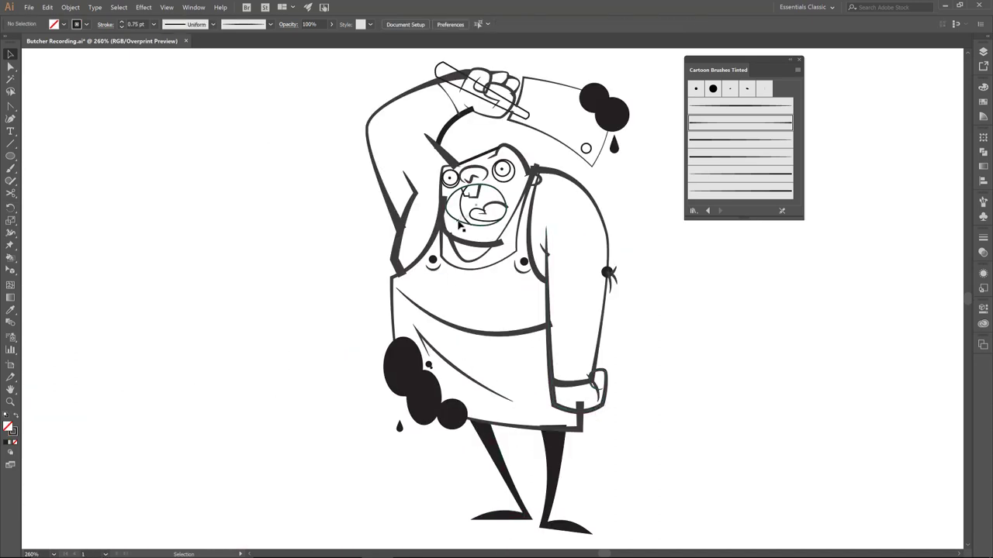
{"action": "left_click", "coordinate": [495, 195]}
{"action": "key", "text": "Delete"}
Move the lower end anchor of the ear outline past the apron strap towards the face.
{"action": "key", "text": "z"}
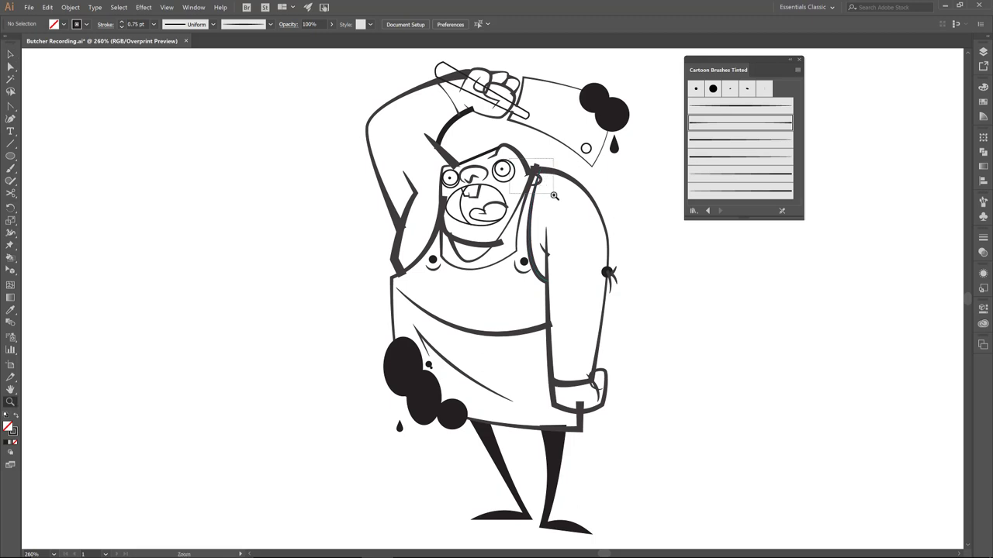
{"action": "left_click_drag", "start_coordinate": [552, 190], "coordinate": [552, 198]}
{"action": "key", "text": "a"}
{"action": "left_click", "coordinate": [638, 365]}
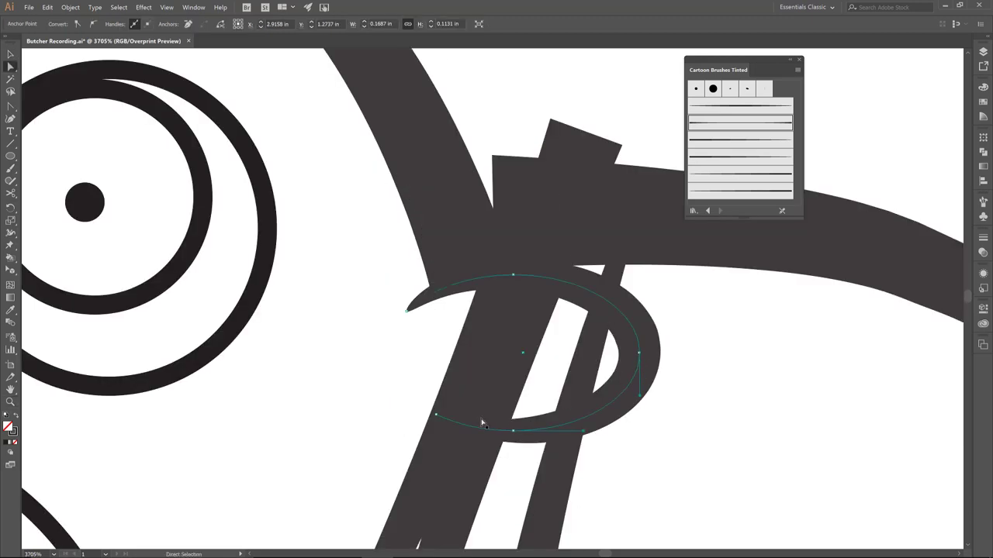
{"action": "left_click_drag", "start_coordinate": [437, 416], "coordinate": [380, 397]}
Extend the inner end of the lowered arm's shoulder line until it overlaps the head outline.
{"action": "left_click", "coordinate": [493, 213]}
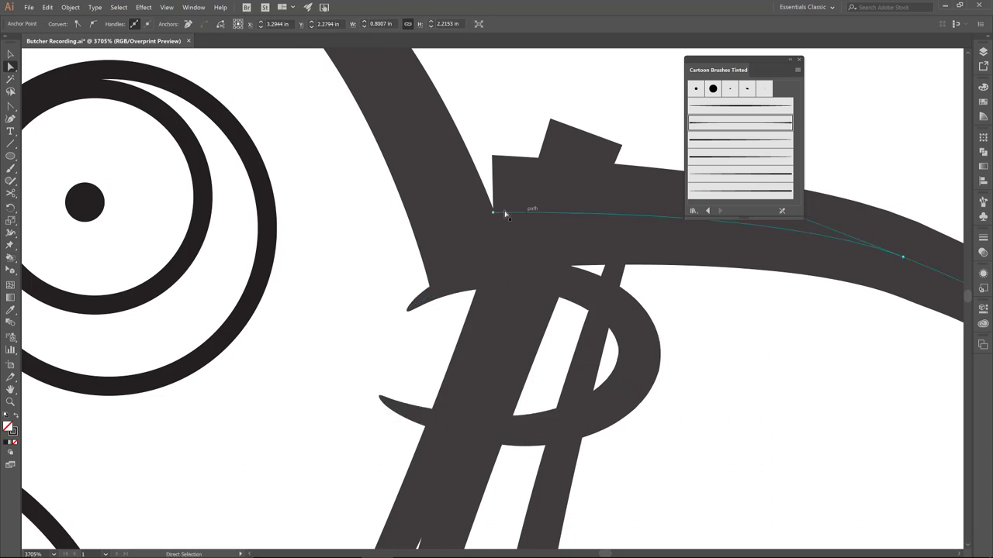
{"action": "left_click", "coordinate": [494, 212]}
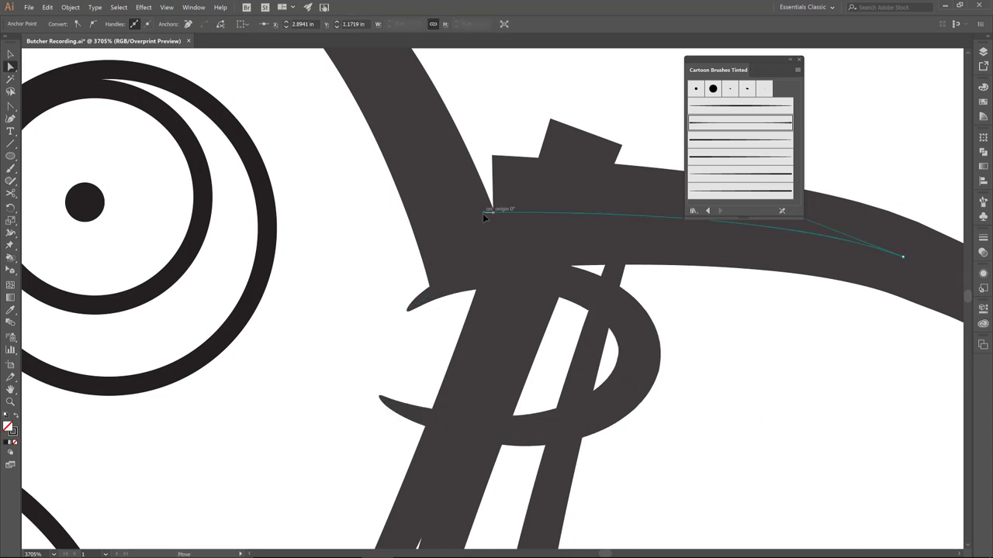
{"action": "left_click_drag", "start_coordinate": [482, 215], "coordinate": [419, 216]}
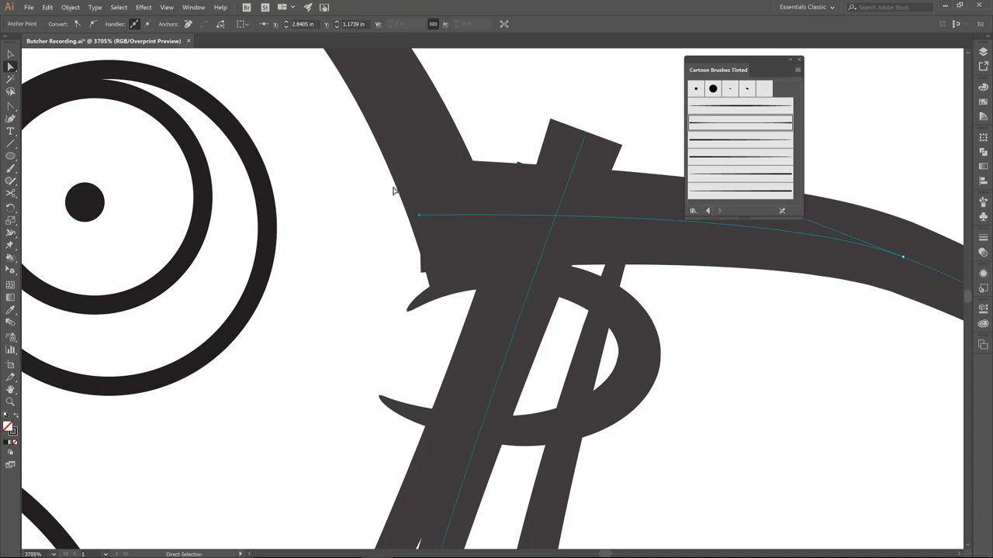
{"action": "left_click_drag", "start_coordinate": [605, 361], "coordinate": [596, 225]}
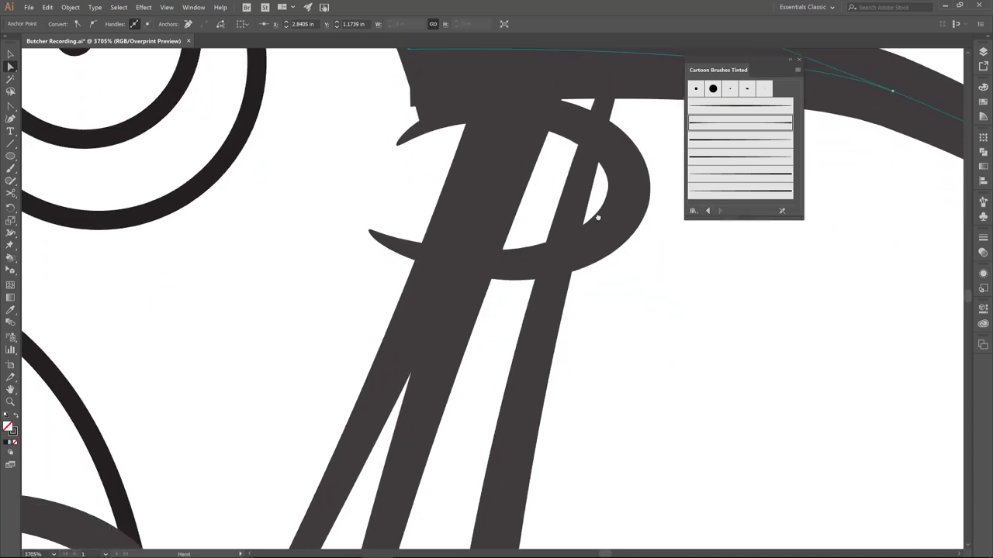
{"action": "key", "text": "ctrl+0"}
{"action": "left_click", "coordinate": [643, 358]}
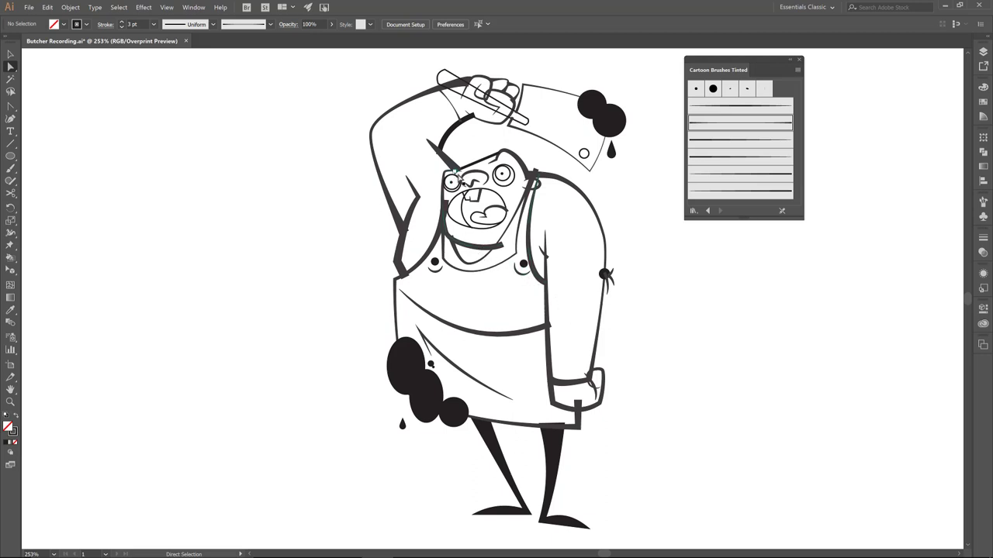
{"action": "key", "text": "z"}
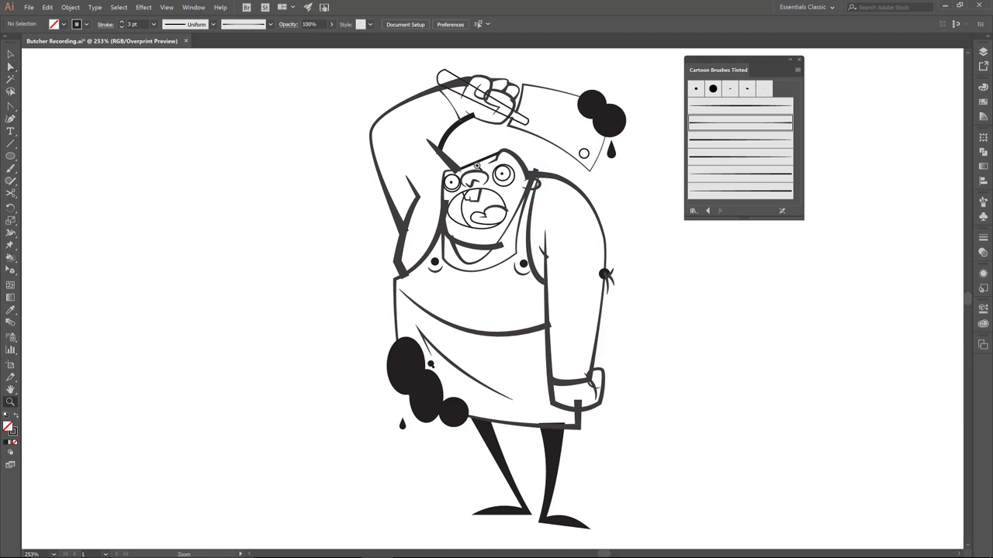
Move the black chest dot beside the lowered arm slightly inward, away from the thick armhole line, and save the document.
{"action": "left_click_drag", "start_coordinate": [444, 155], "coordinate": [552, 220]}
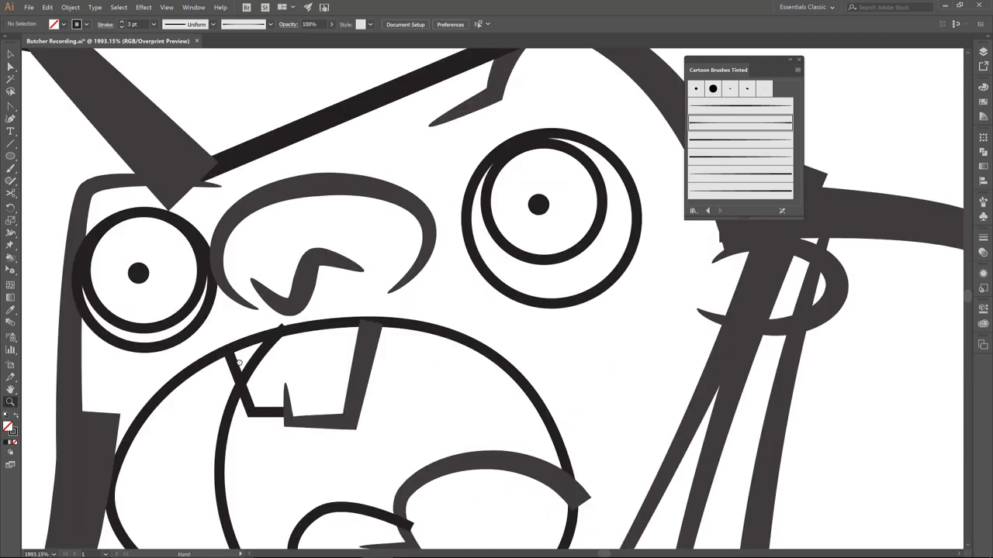
{"action": "scroll", "coordinate": [239, 363], "scroll_direction": "down", "scroll_amount": 10}
{"action": "key", "text": "a"}
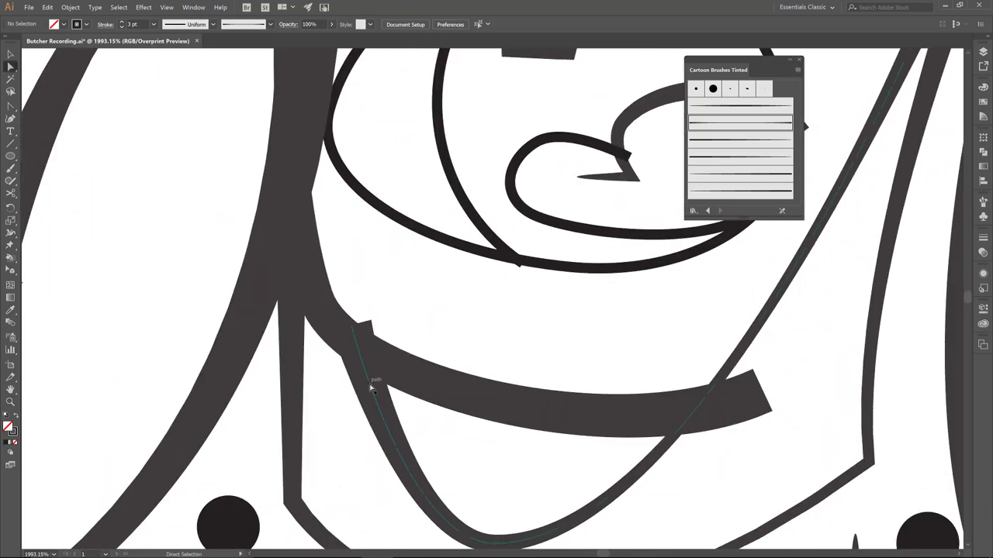
{"action": "left_click_drag", "start_coordinate": [731, 363], "coordinate": [603, 299]}
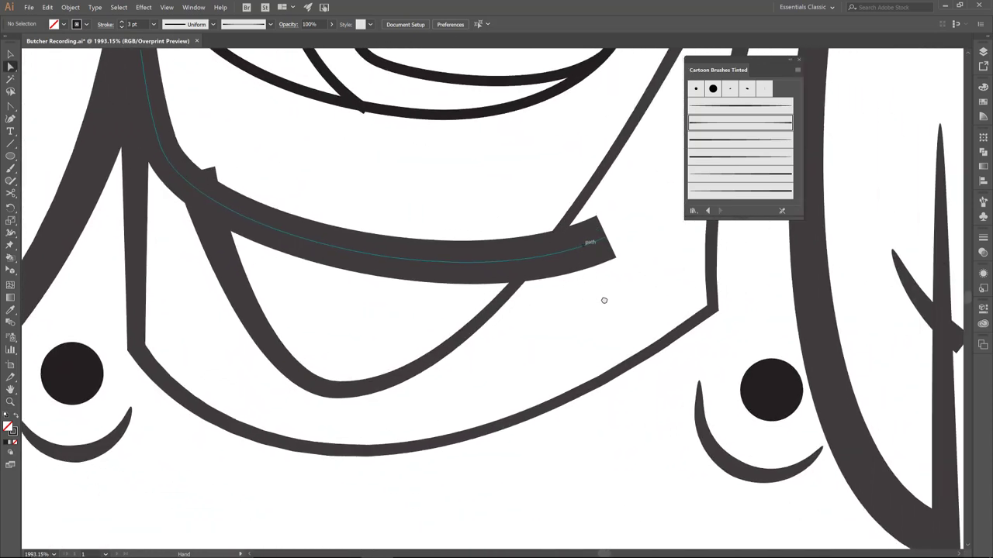
{"action": "left_click", "coordinate": [791, 416]}
{"action": "key", "text": "v"}
{"action": "left_click_drag", "start_coordinate": [787, 411], "coordinate": [774, 408]}
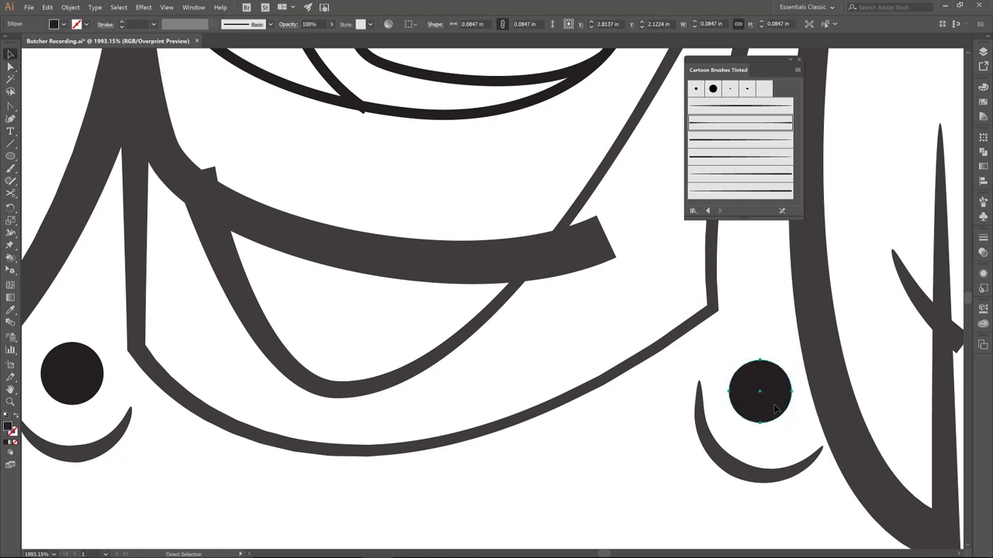
{"action": "key", "text": "ctrl+0"}
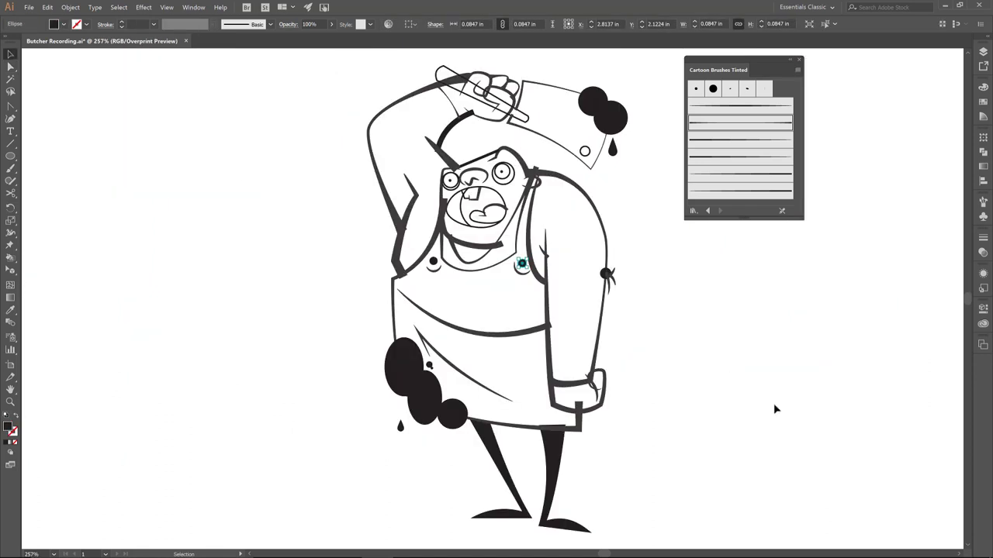
{"action": "left_click", "coordinate": [34, 10]}
{"action": "left_click", "coordinate": [47, 91]}
Thicken the cleaver blade outline by one stroke-weight increment and swap fill and stroke on the handle.
{"action": "left_click", "coordinate": [556, 87]}
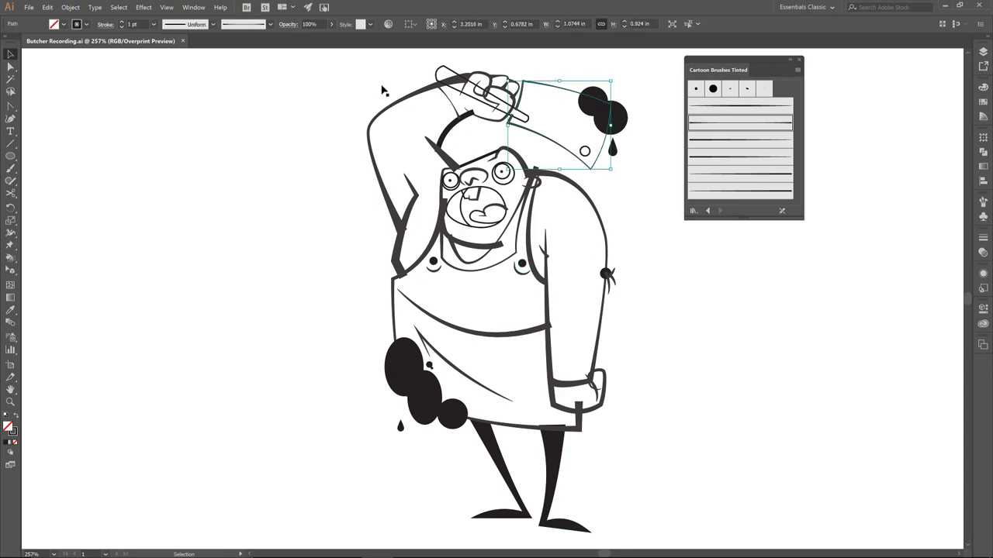
{"action": "left_click", "coordinate": [123, 22]}
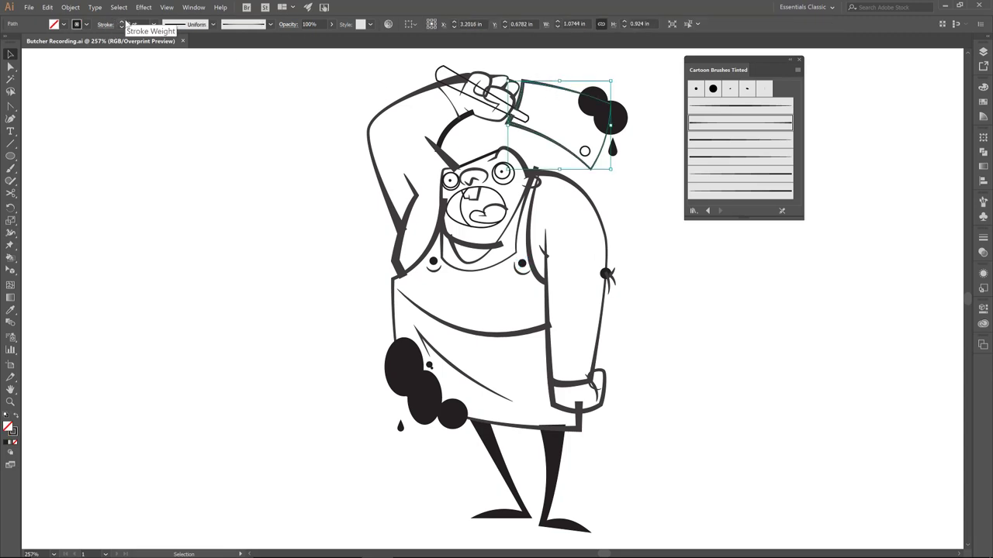
{"action": "left_click", "coordinate": [446, 72]}
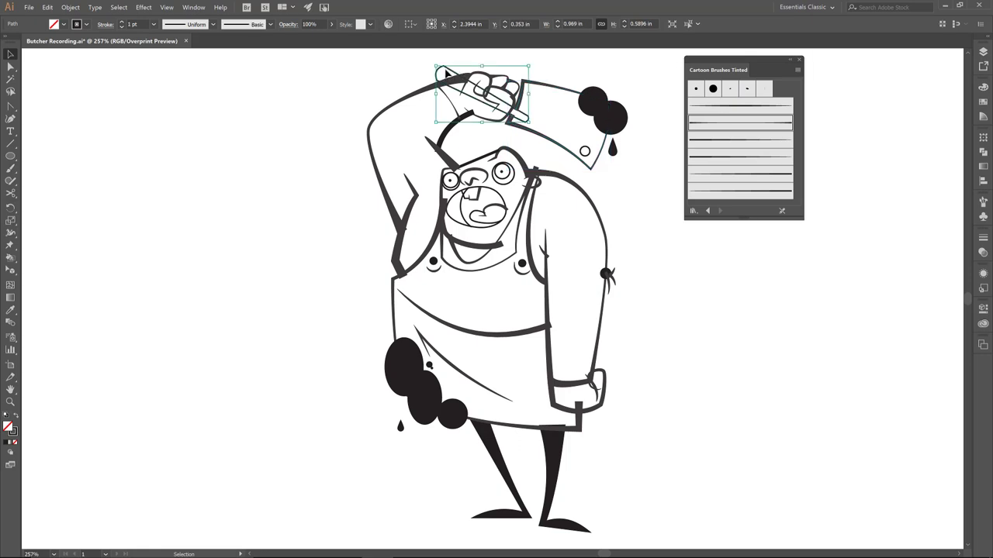
{"action": "key", "text": "shift+x"}
Lock the brushes layer, duplicate it, and hide the original.
{"action": "left_click", "coordinate": [982, 52]}
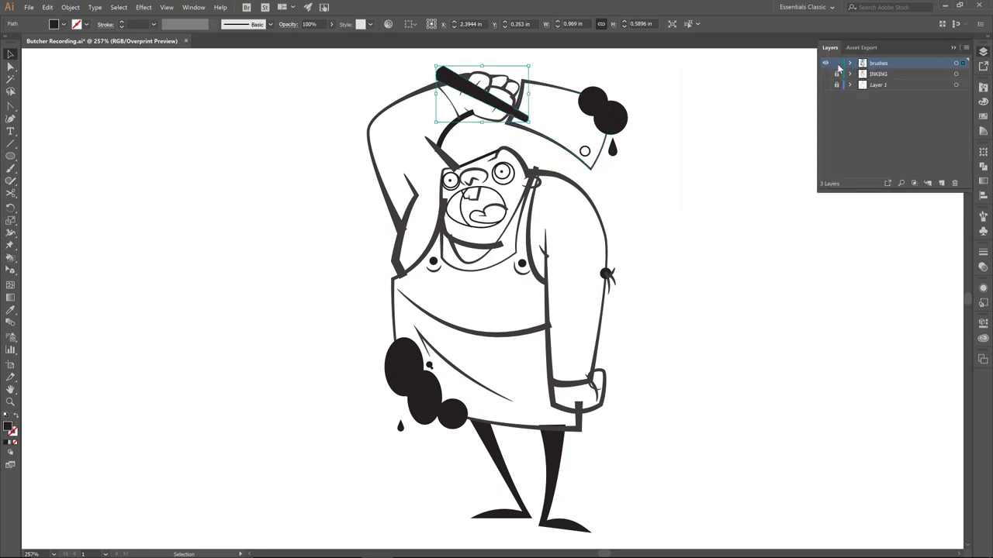
{"action": "left_click", "coordinate": [836, 63]}
{"action": "left_click", "coordinate": [965, 49]}
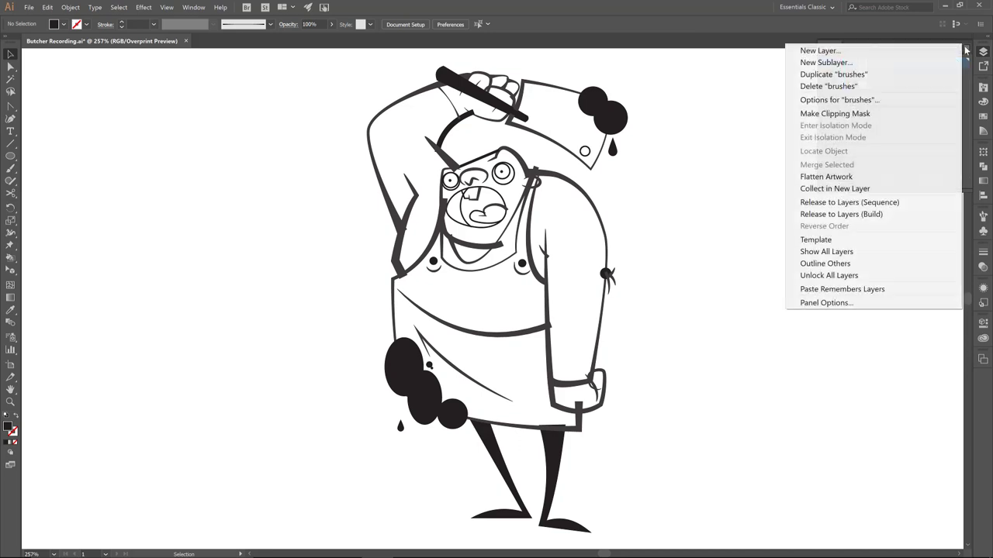
{"action": "left_click", "coordinate": [834, 74]}
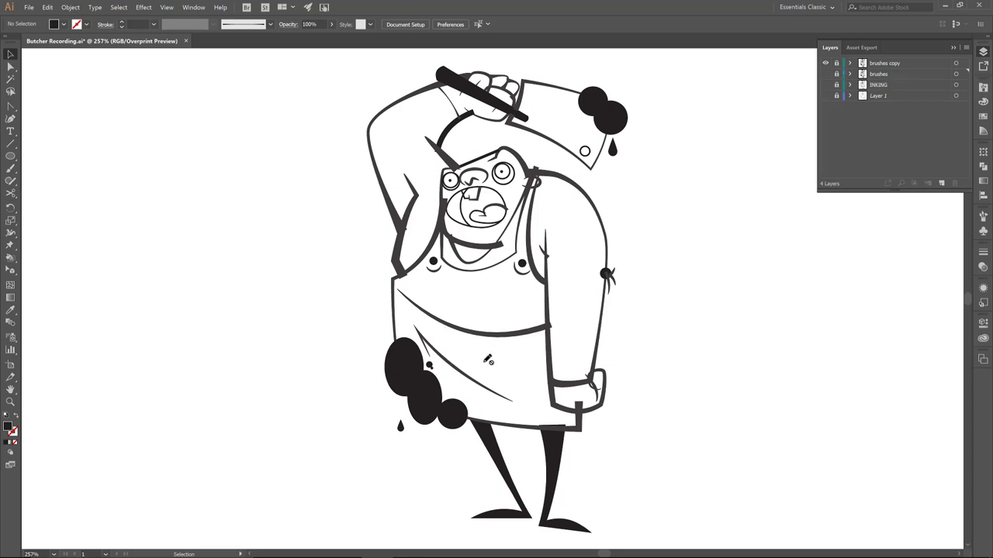
Unlock the duplicated layer and rename it "brushes expand".
{"action": "left_click", "coordinate": [886, 63]}
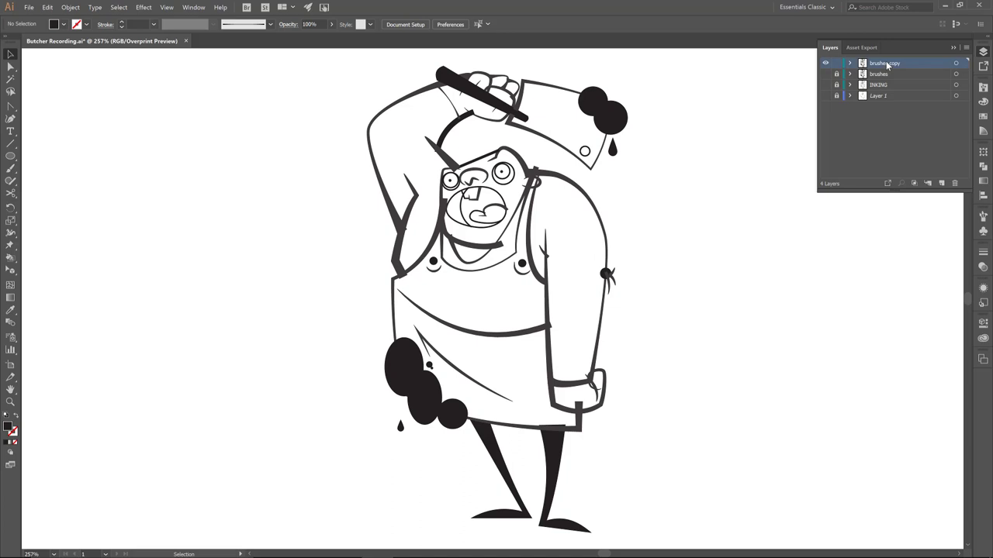
{"action": "double_click", "coordinate": [886, 64]}
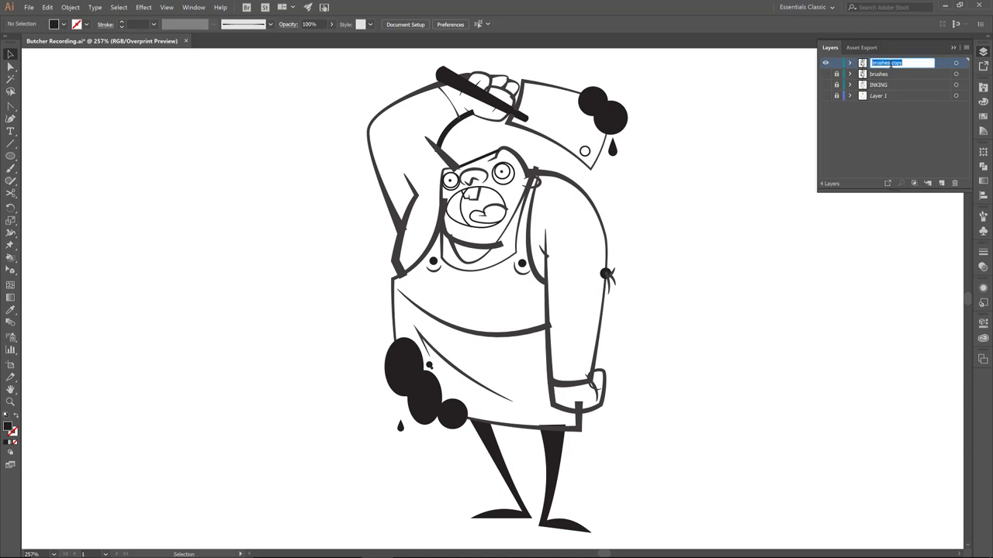
{"action": "left_click", "coordinate": [902, 63]}
{"action": "key", "text": "Return"}
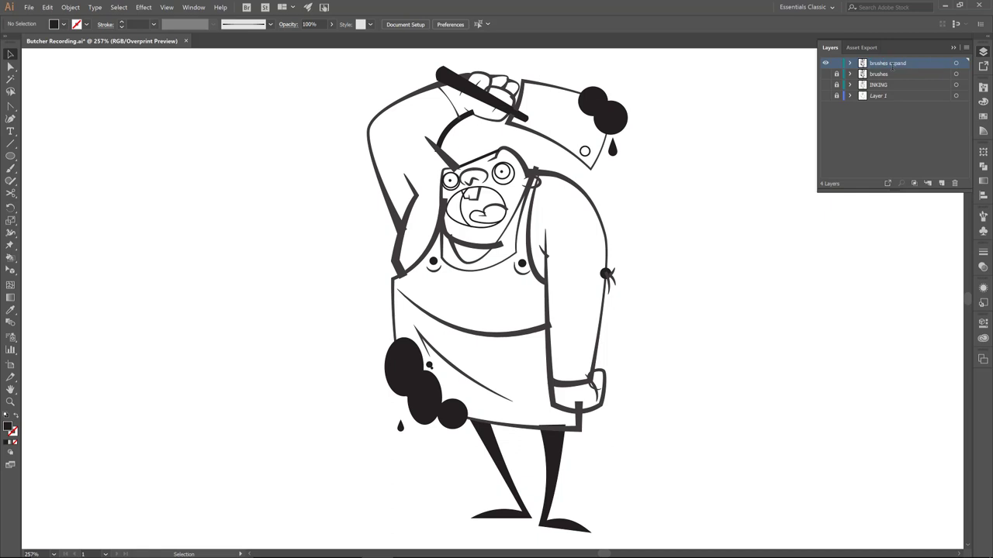
Set the upper apron fold's stroke weight to 3 pt and shift the neckline's corner anchor inward, away from the chest dot.
{"action": "left_click", "coordinate": [463, 333]}
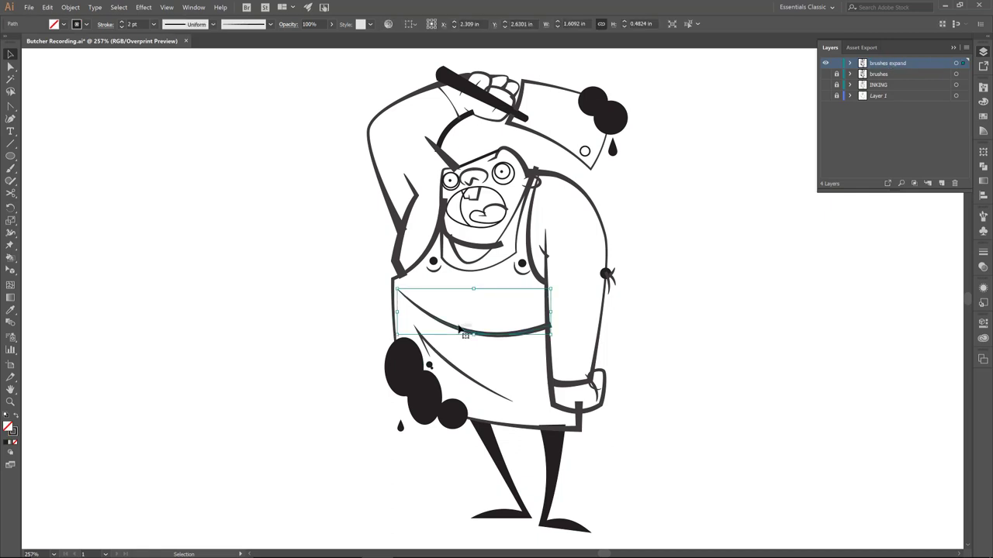
{"action": "left_click", "coordinate": [122, 22]}
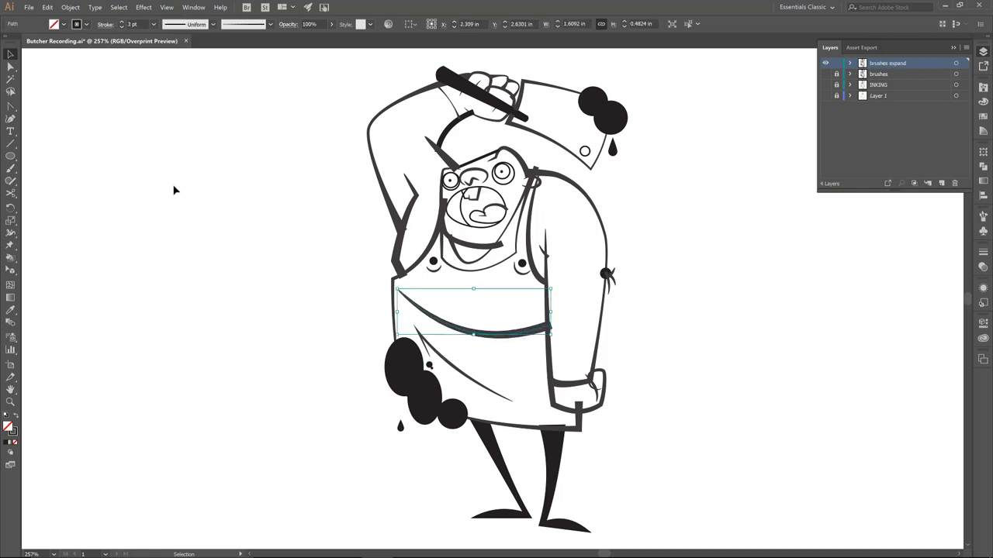
{"action": "left_click", "coordinate": [174, 190]}
{"action": "key", "text": "a"}
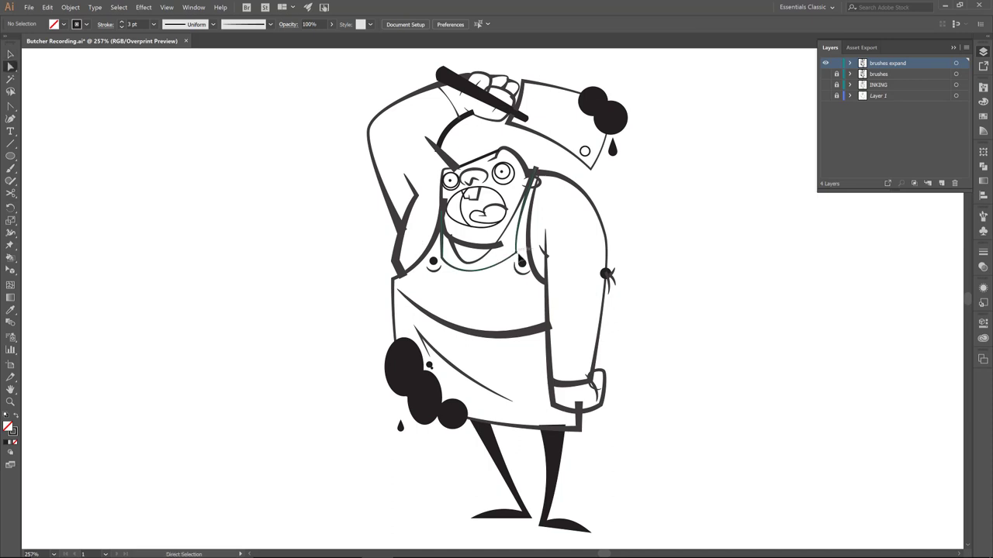
{"action": "left_click", "coordinate": [518, 254]}
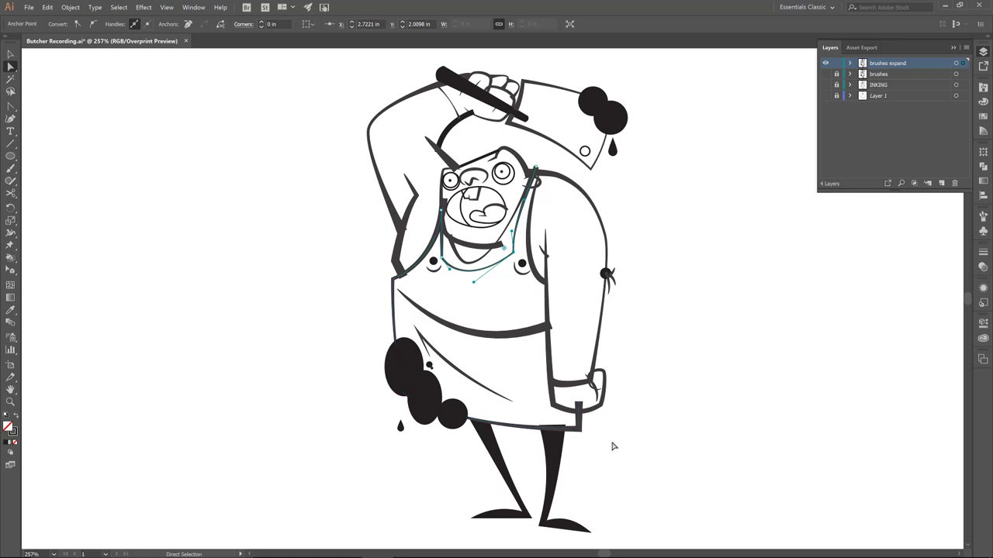
Set the stroke weight of the raised arm's wrist line to 3 pt.
{"action": "left_click", "coordinate": [453, 107]}
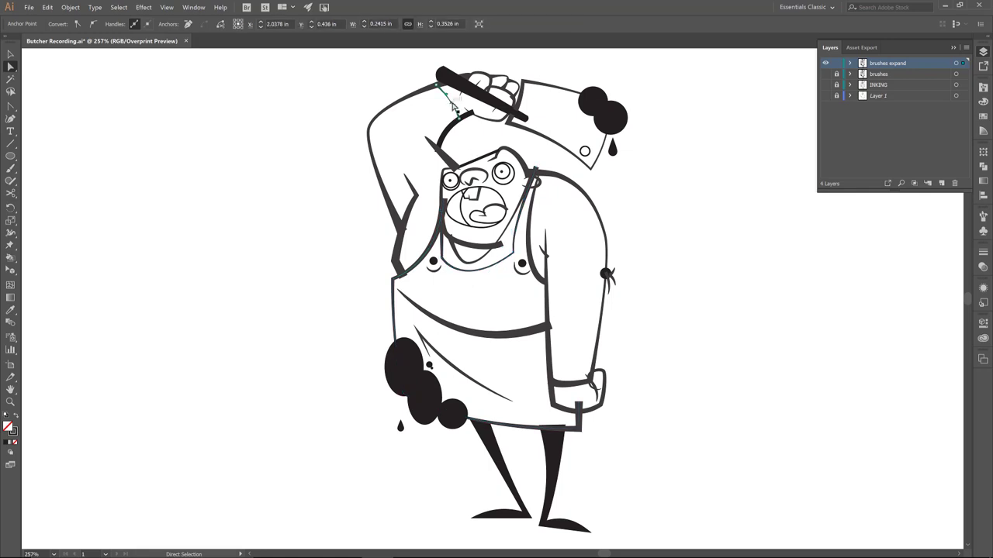
{"action": "key", "text": "v"}
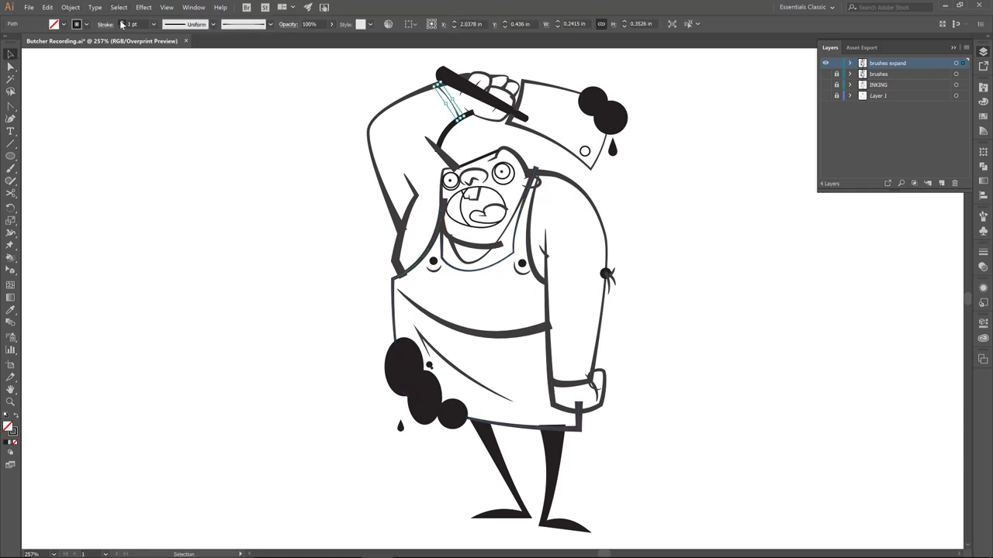
{"action": "left_click", "coordinate": [122, 24]}
{"action": "left_click", "coordinate": [121, 24]}
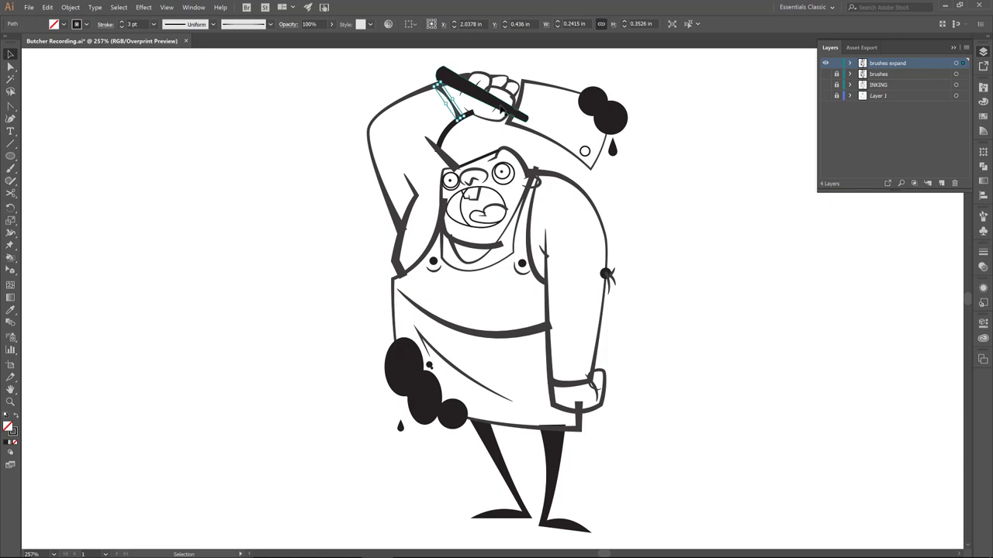
Expand the appearance of all artwork on the brushes expand layer, and expand its fills and strokes into shapes.
{"action": "left_click", "coordinate": [954, 64]}
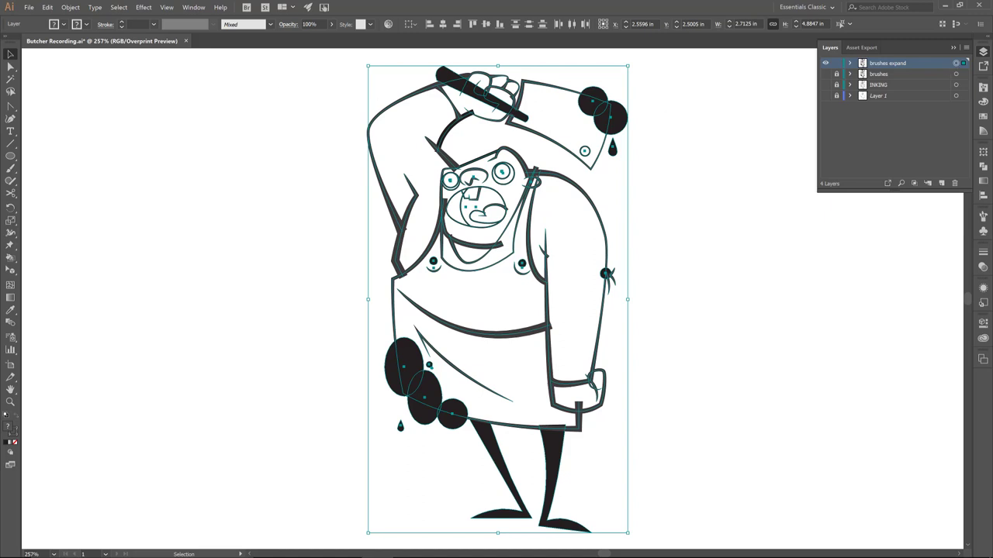
{"action": "left_click", "coordinate": [70, 9]}
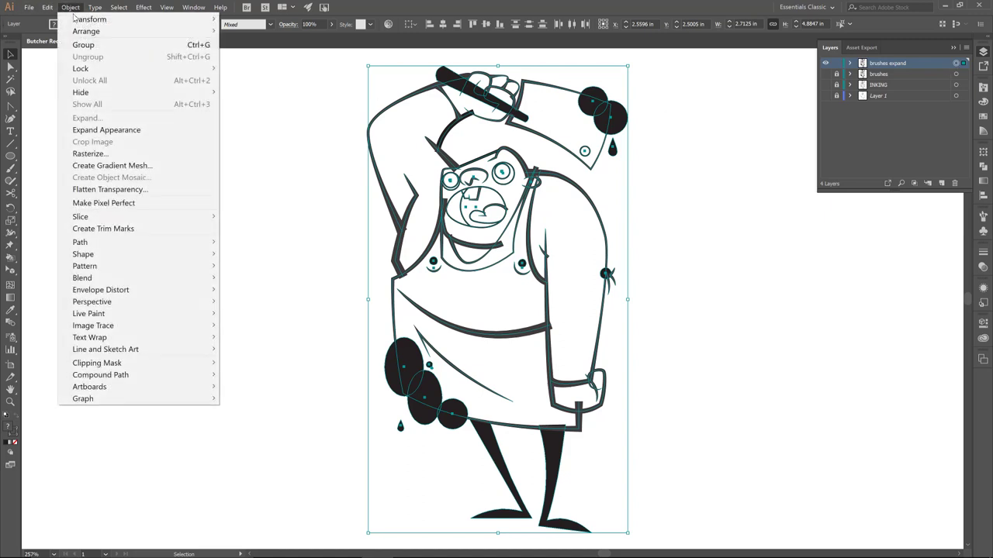
{"action": "left_click", "coordinate": [114, 131]}
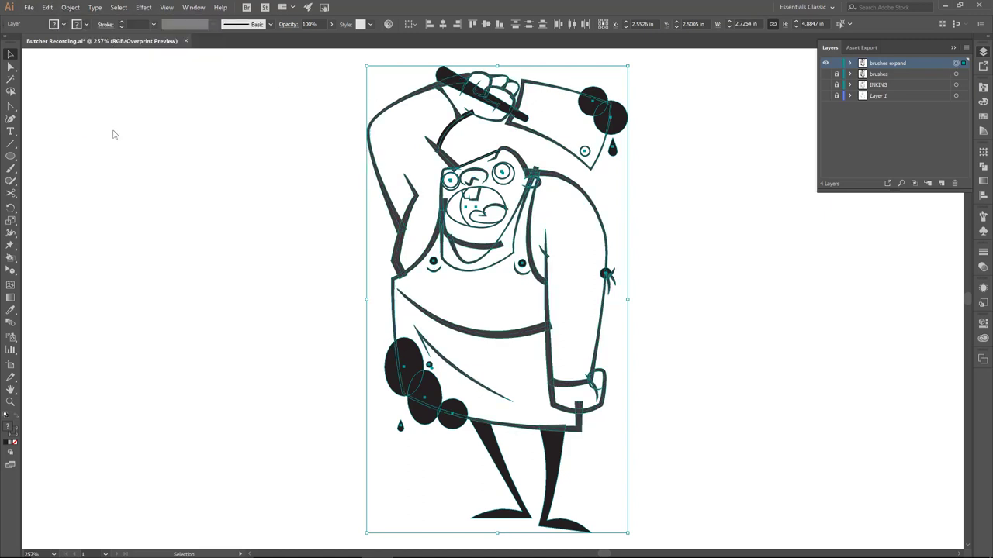
{"action": "left_click", "coordinate": [76, 8]}
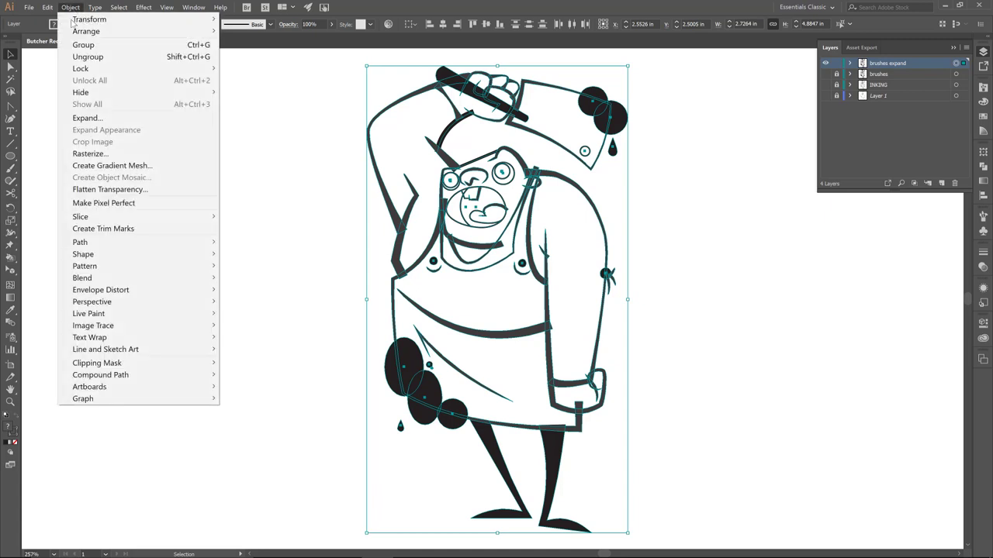
{"action": "left_click", "coordinate": [77, 119]}
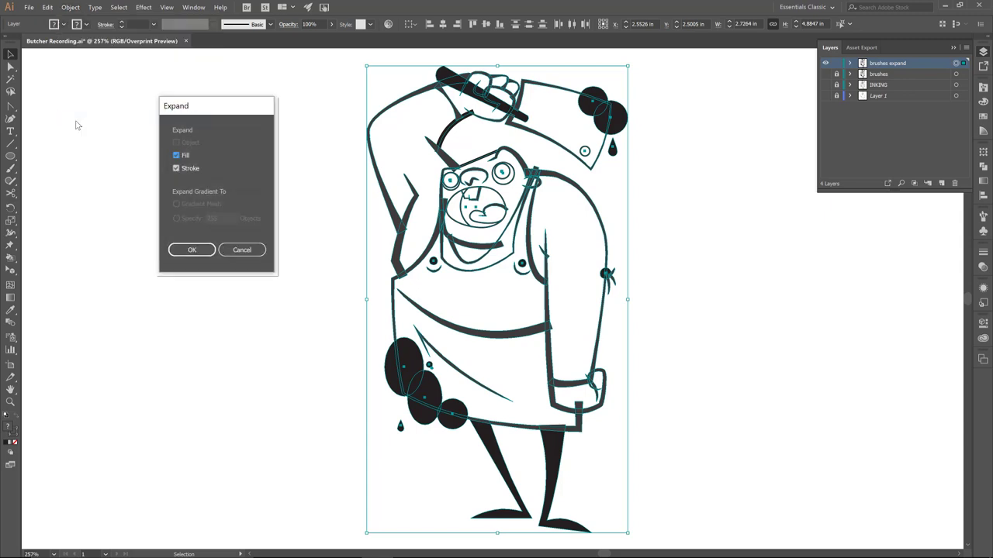
{"action": "left_click", "coordinate": [191, 250]}
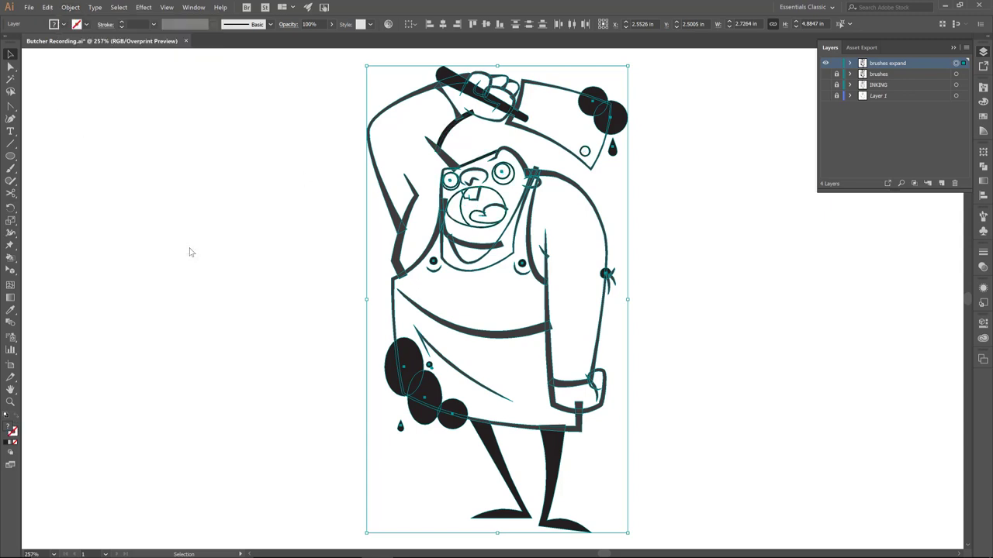
{"action": "left_click", "coordinate": [547, 161]}
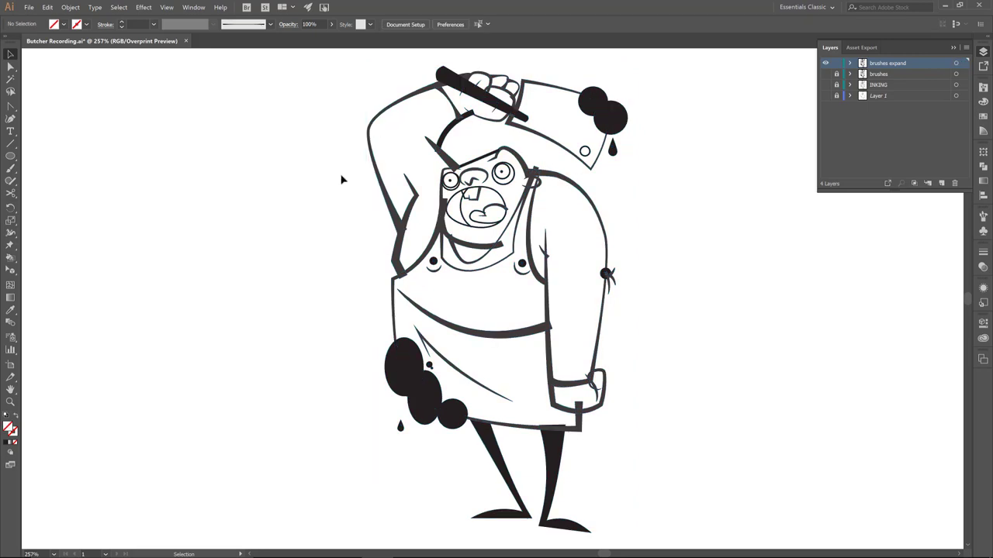
Erase the squared end of the raised arm's outer outline where it protrudes past the crossing line below.
{"action": "key", "text": "z"}
{"action": "left_click_drag", "start_coordinate": [349, 151], "coordinate": [602, 278]}
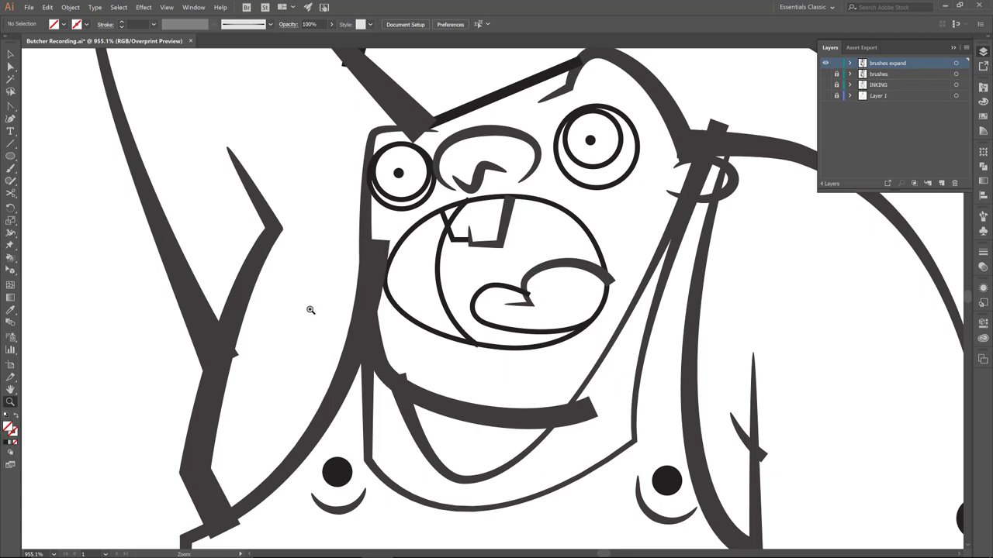
{"action": "key", "text": "v"}
{"action": "scroll", "coordinate": [179, 295], "scroll_direction": "left", "scroll_amount": 3}
{"action": "scroll", "coordinate": [178, 295], "scroll_direction": "down", "scroll_amount": 2}
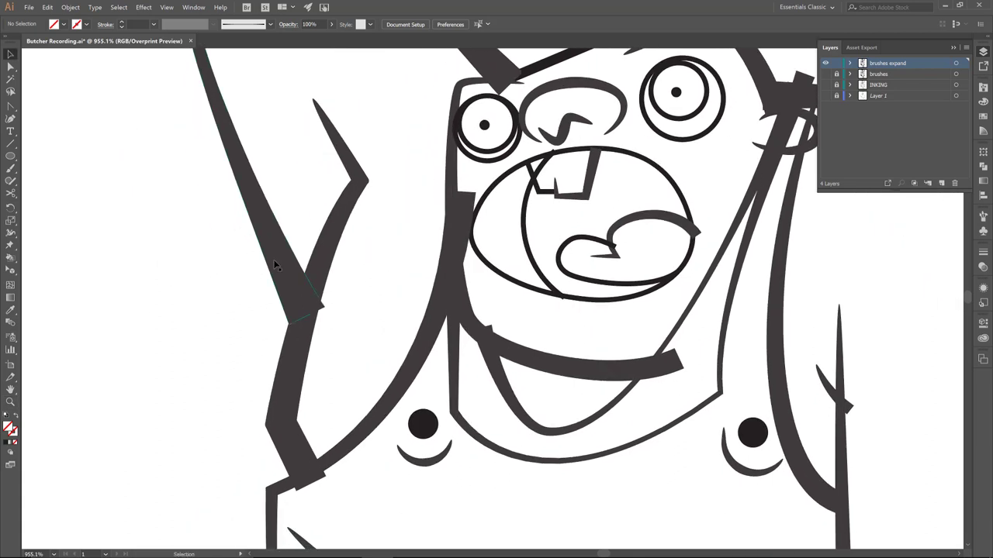
{"action": "left_click", "coordinate": [273, 264]}
{"action": "key", "text": "z"}
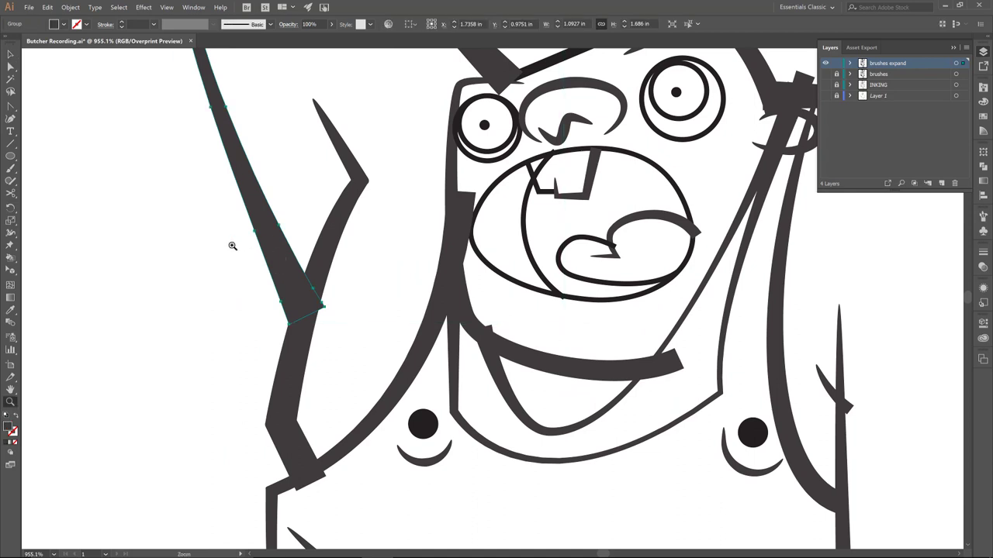
{"action": "left_click_drag", "start_coordinate": [231, 245], "coordinate": [391, 386]}
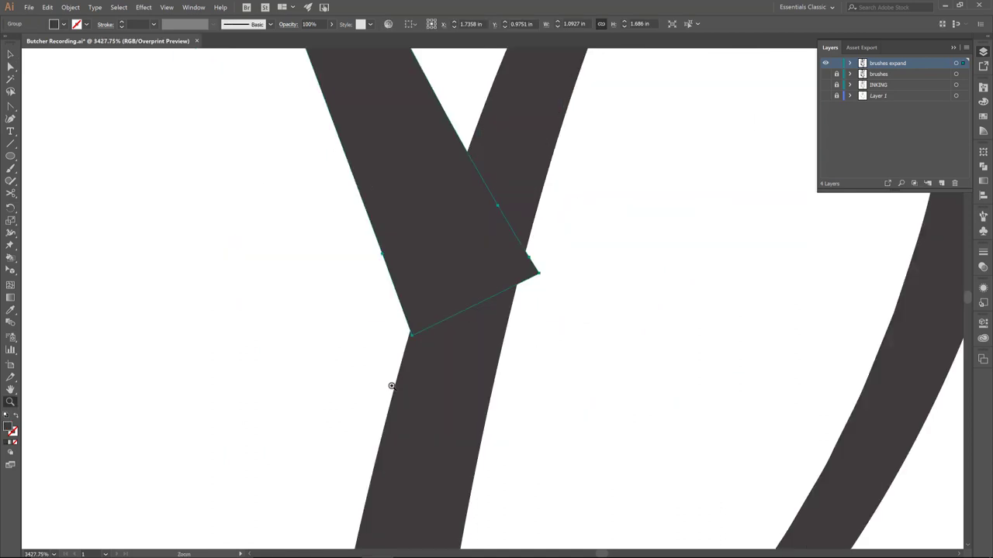
{"action": "key", "text": "shift+e"}
{"action": "mouse_move", "coordinate": [561, 255]}
{"action": "left_mouse_down"}
{"action": "mouse_move", "coordinate": [539, 261]}
{"action": "mouse_move", "coordinate": [508, 373]}
{"action": "left_mouse_up"}
Erase the overhanging squared ends of the tapered arm line and the forehead line where they protrude below the brow corner above the eye.
{"action": "key", "text": "ctrl+minus"}
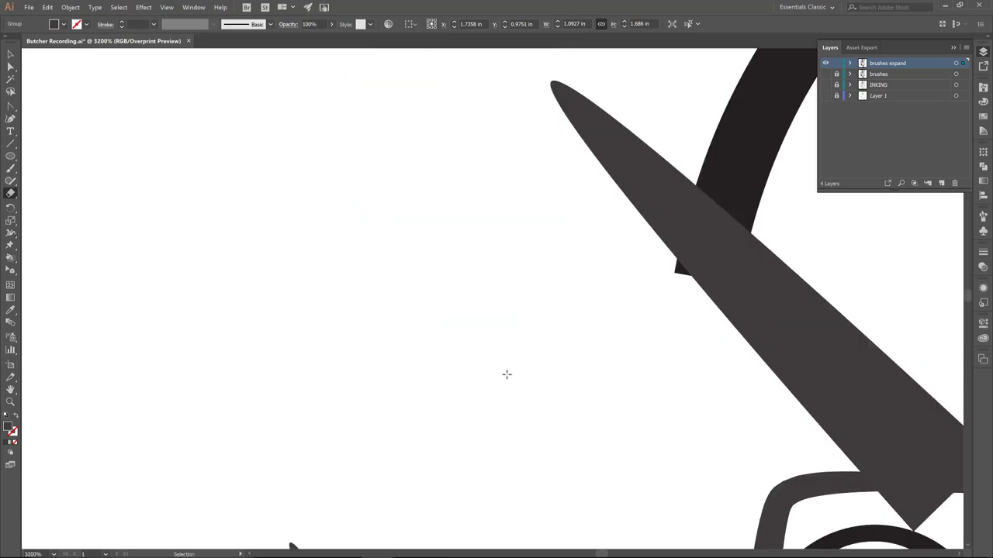
{"action": "key", "text": "ctrl+minus"}
{"action": "key", "text": "ctrl+minus"}
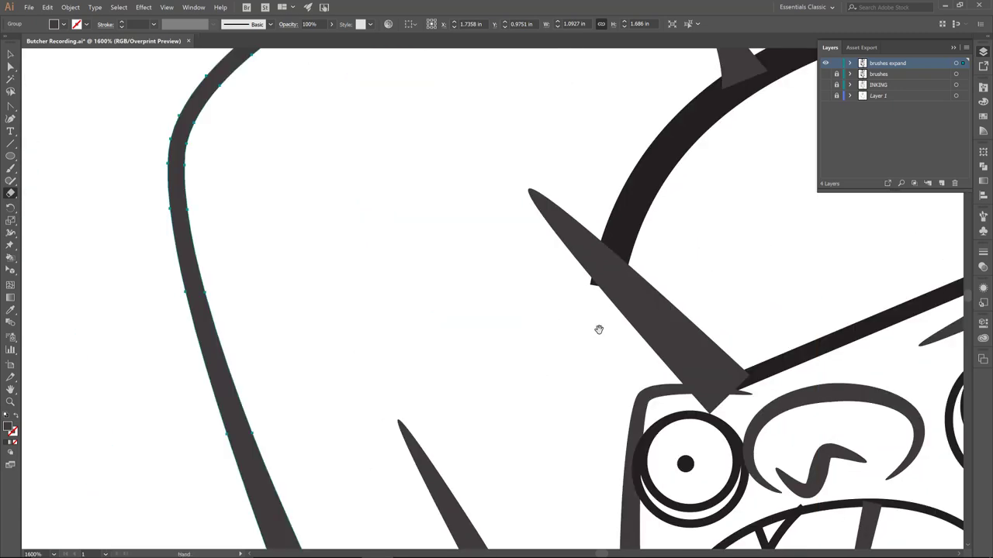
{"action": "left_click_drag", "start_coordinate": [599, 330], "coordinate": [367, 312]}
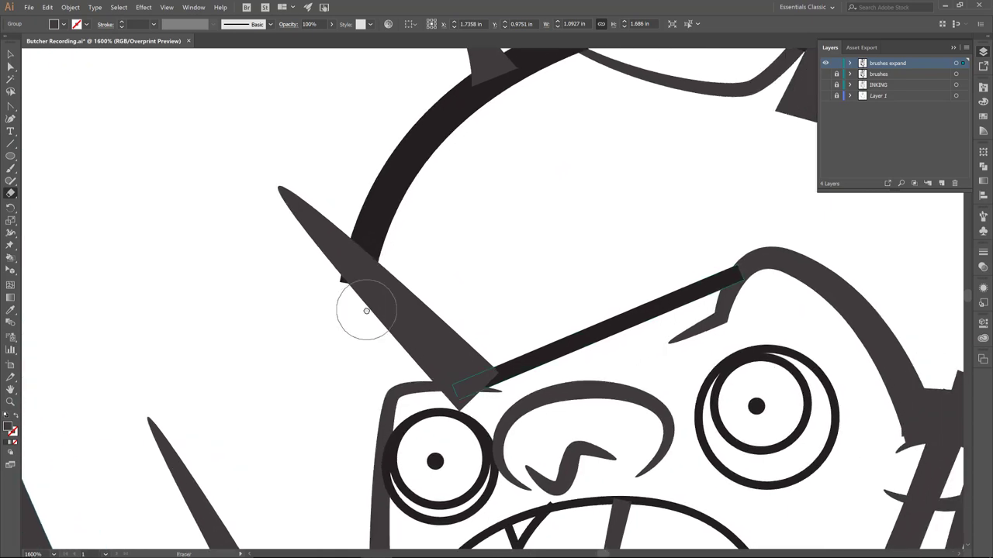
{"action": "key", "text": "v"}
{"action": "left_click", "coordinate": [407, 321]}
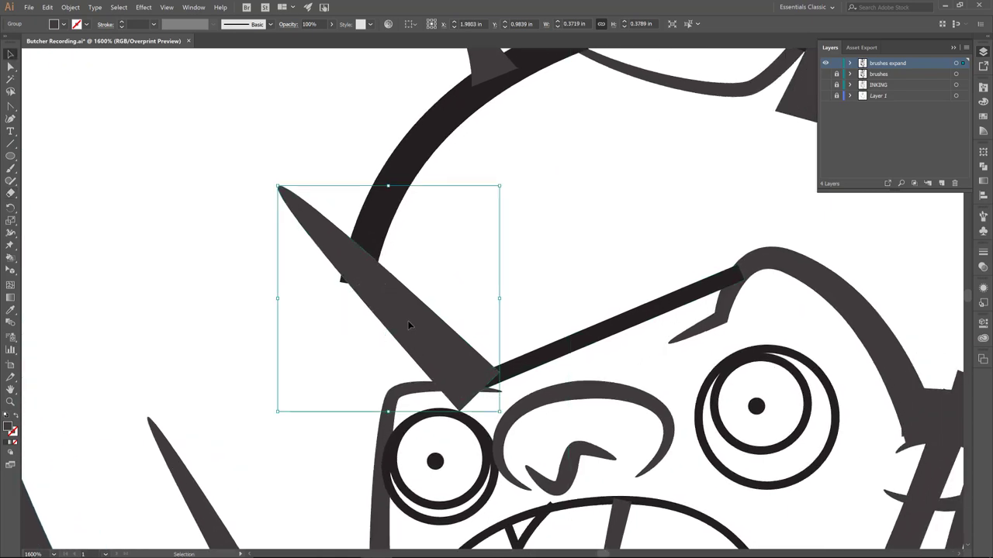
{"action": "key", "text": "shift+e"}
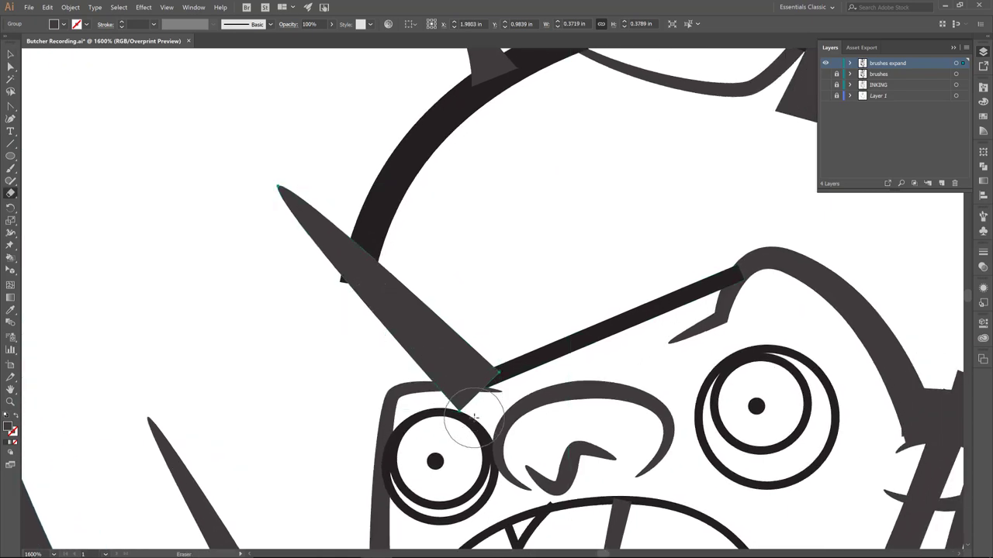
{"action": "left_click_drag", "start_coordinate": [475, 417], "coordinate": [435, 419]}
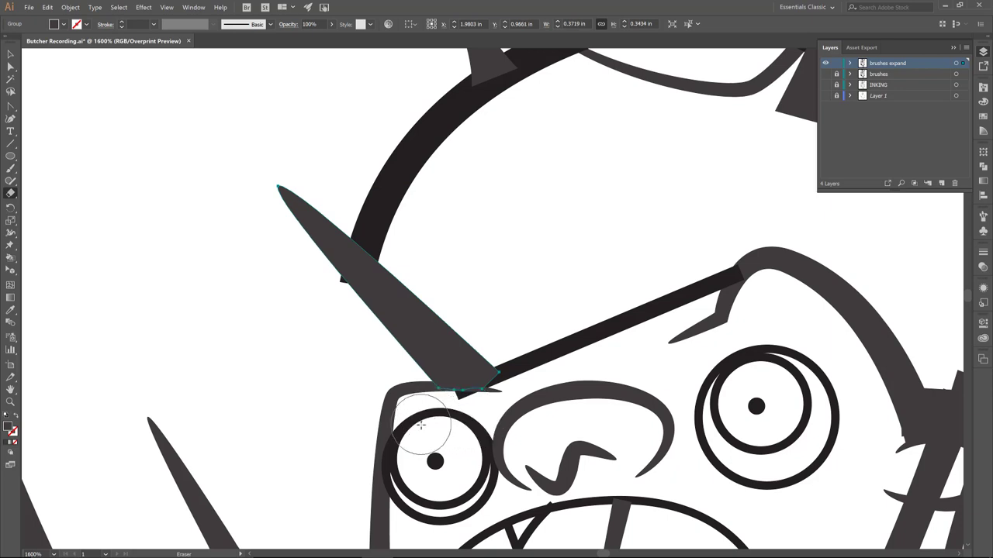
{"action": "left_click", "coordinate": [535, 371], "text": "ctrl"}
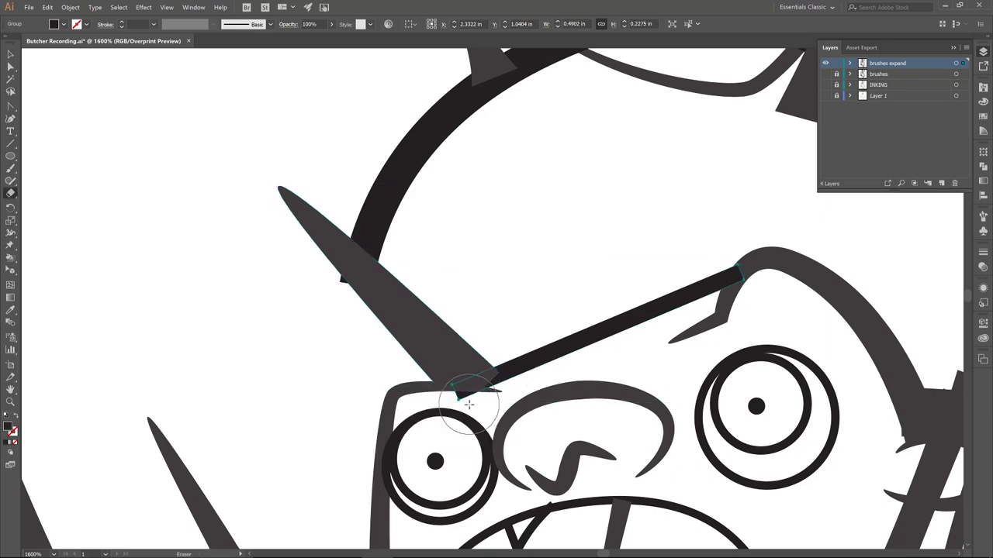
{"action": "mouse_move", "coordinate": [470, 404]}
{"action": "left_mouse_down"}
{"action": "mouse_move", "coordinate": [442, 437]}
{"action": "mouse_move", "coordinate": [458, 421]}
{"action": "left_mouse_up"}
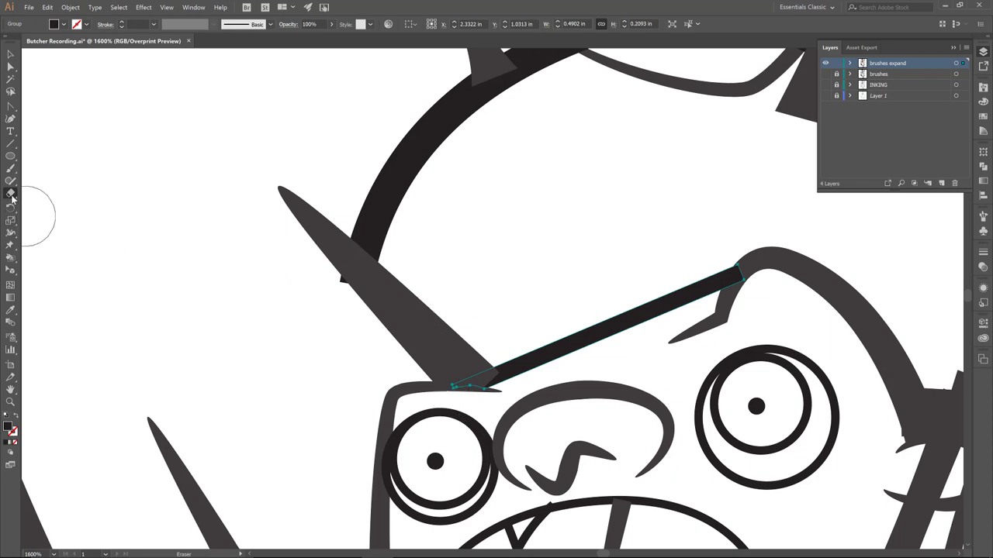
Erase the end of the thick curved raised-arm line where it protrudes past the tapered line beside the head.
{"action": "key", "text": "v"}
{"action": "left_click", "coordinate": [173, 288]}
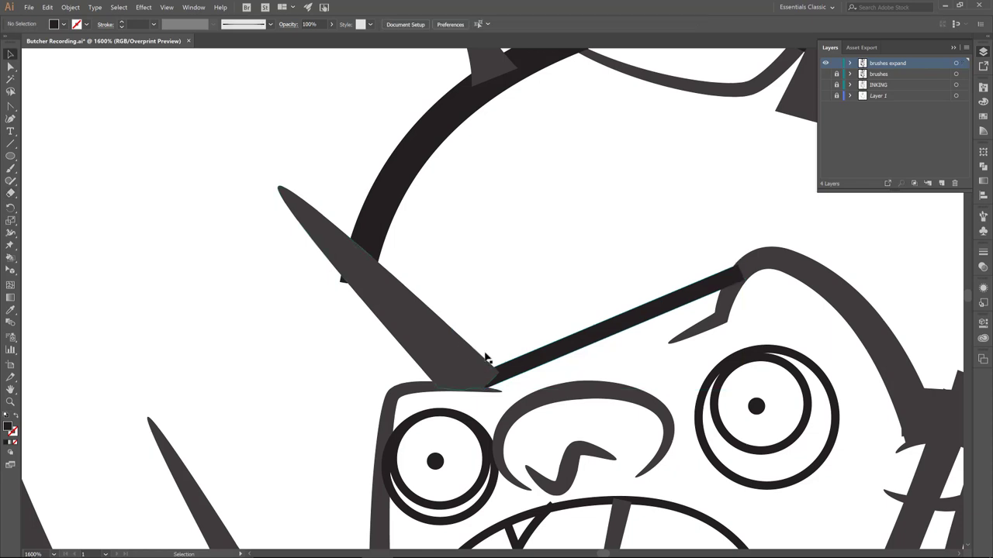
{"action": "left_click", "coordinate": [374, 233]}
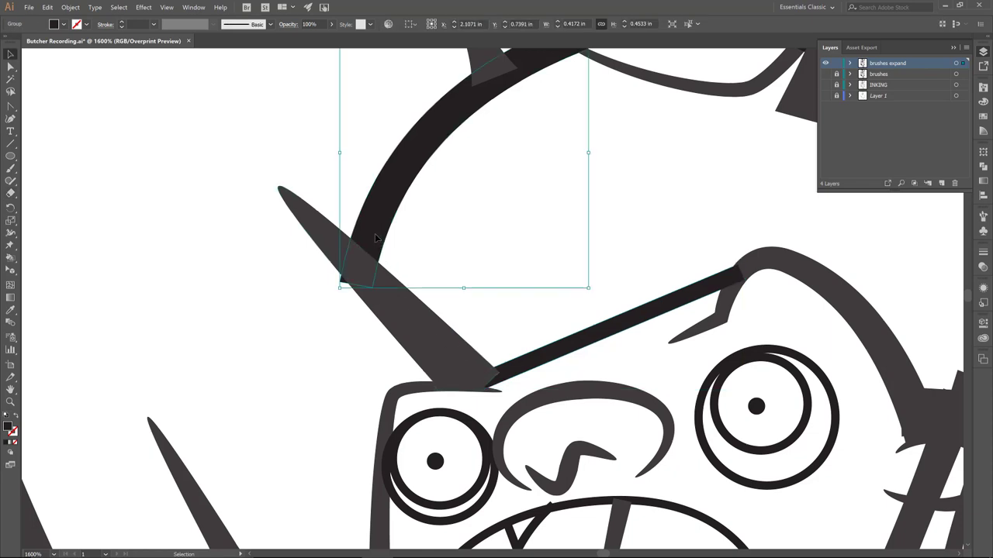
{"action": "key", "text": "shift+e"}
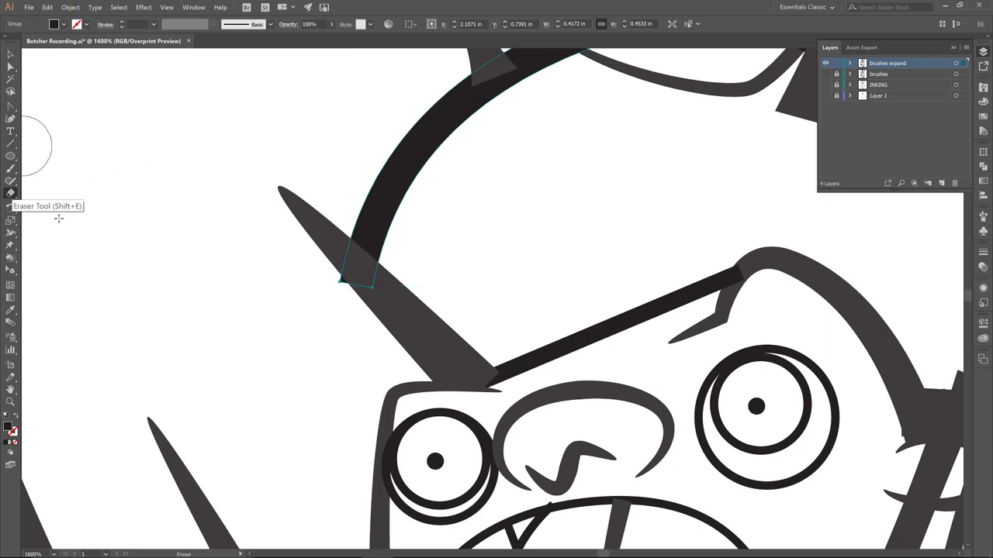
{"action": "left_click_drag", "start_coordinate": [317, 277], "coordinate": [383, 325]}
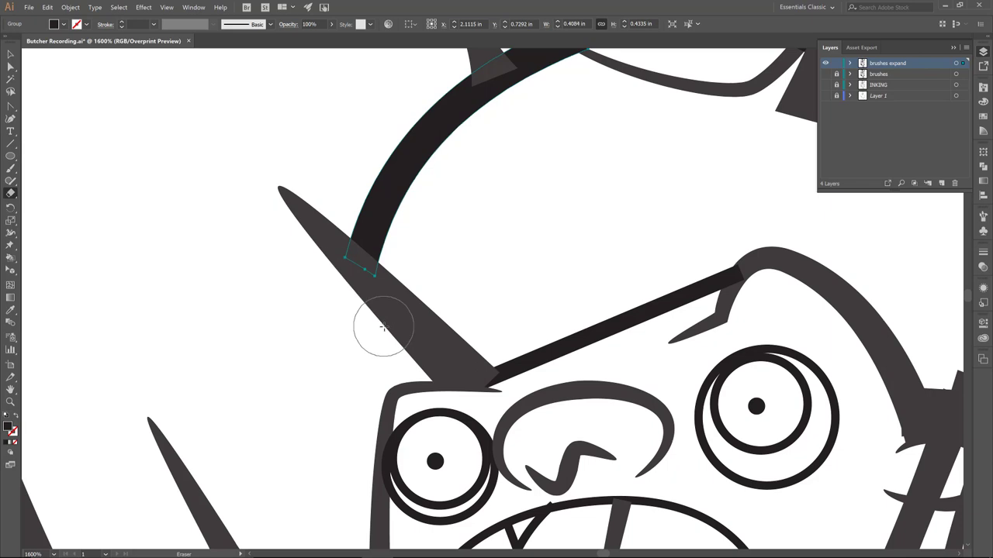
Erase the upper part of the inner mouth curve where it crosses into the tooth.
{"action": "scroll", "coordinate": [383, 326], "scroll_direction": "down", "scroll_amount": 5}
{"action": "scroll", "coordinate": [383, 326], "scroll_direction": "right", "scroll_amount": 2}
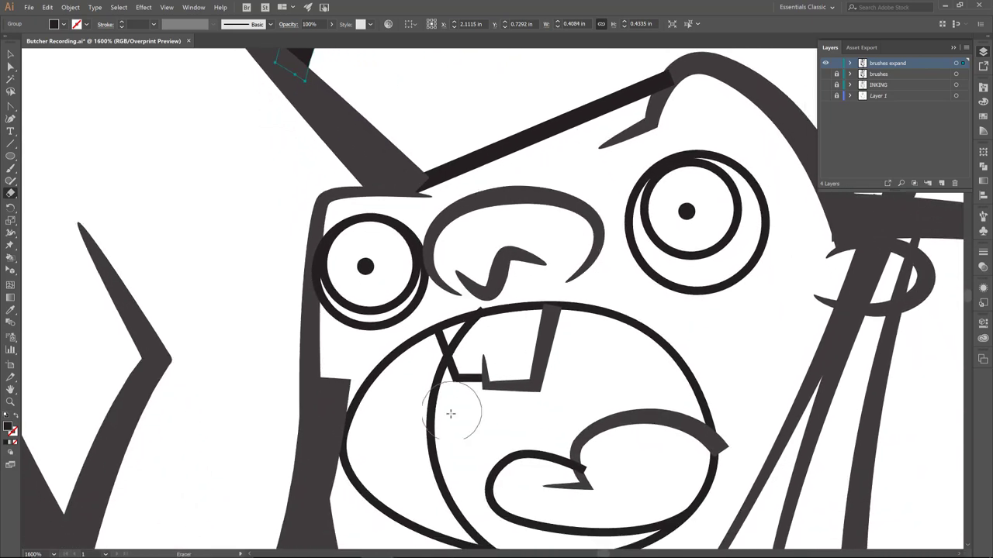
{"action": "key", "text": "v"}
{"action": "left_click", "coordinate": [434, 409]}
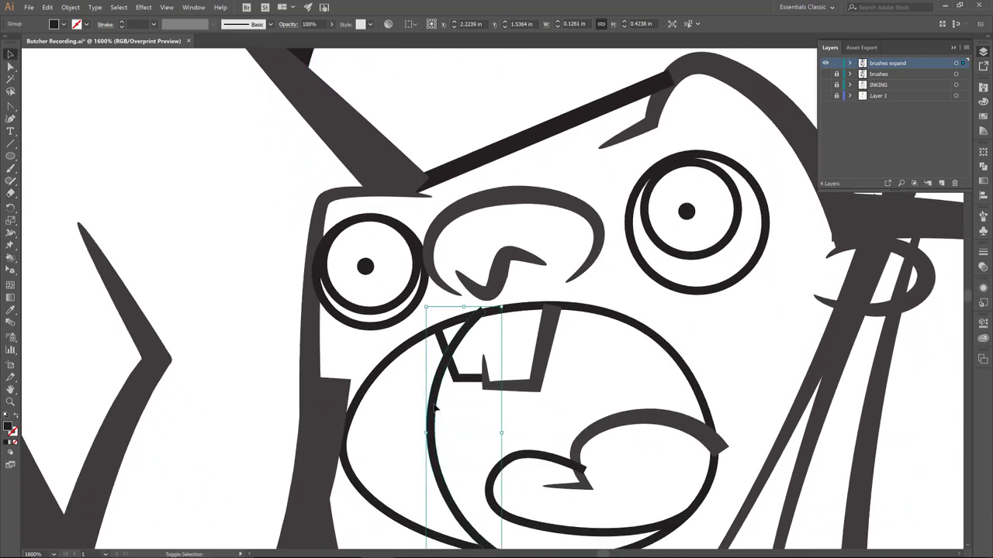
{"action": "key", "text": "shift+e"}
{"action": "mouse_move", "coordinate": [474, 342]}
{"action": "left_mouse_down"}
{"action": "mouse_move", "coordinate": [471, 329]}
{"action": "mouse_move", "coordinate": [481, 329]}
{"action": "left_mouse_up"}
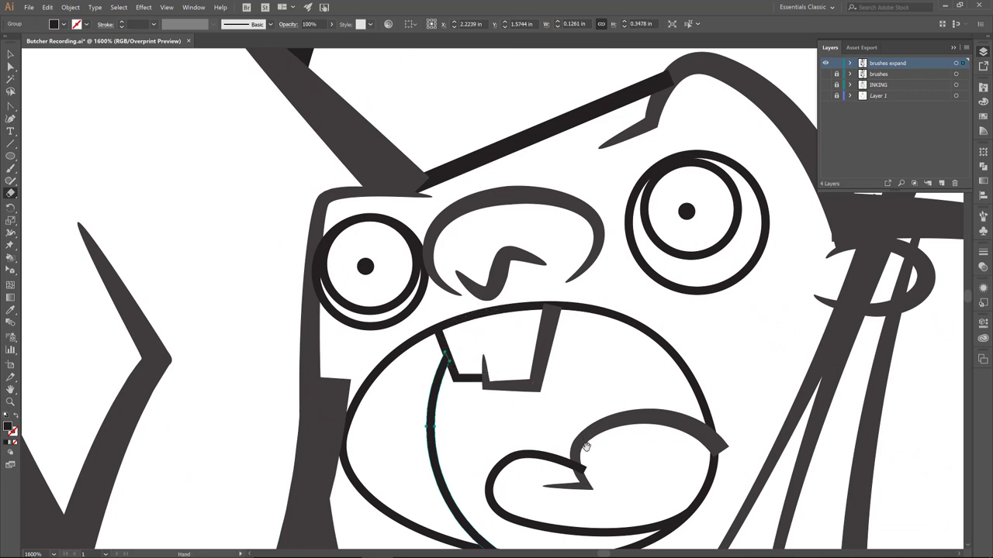
Erase the squared end of the tongue's upper line where it extends past the mouth outline.
{"action": "mouse_move", "coordinate": [558, 400]}
{"action": "left_mouse_down"}
{"action": "mouse_move", "coordinate": [523, 318]}
{"action": "mouse_move", "coordinate": [530, 310]}
{"action": "left_mouse_up"}
{"action": "key", "text": "v"}
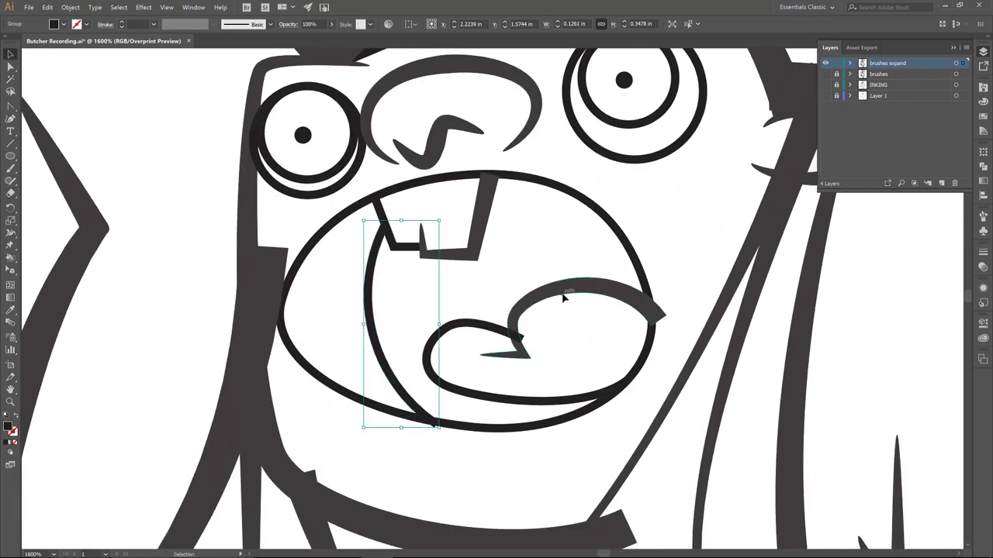
{"action": "left_click", "coordinate": [569, 292]}
{"action": "key", "text": "shift+e"}
{"action": "mouse_move", "coordinate": [679, 307]}
{"action": "left_mouse_down"}
{"action": "mouse_move", "coordinate": [662, 284]}
{"action": "mouse_move", "coordinate": [668, 328]}
{"action": "mouse_move", "coordinate": [660, 339]}
{"action": "left_mouse_up"}
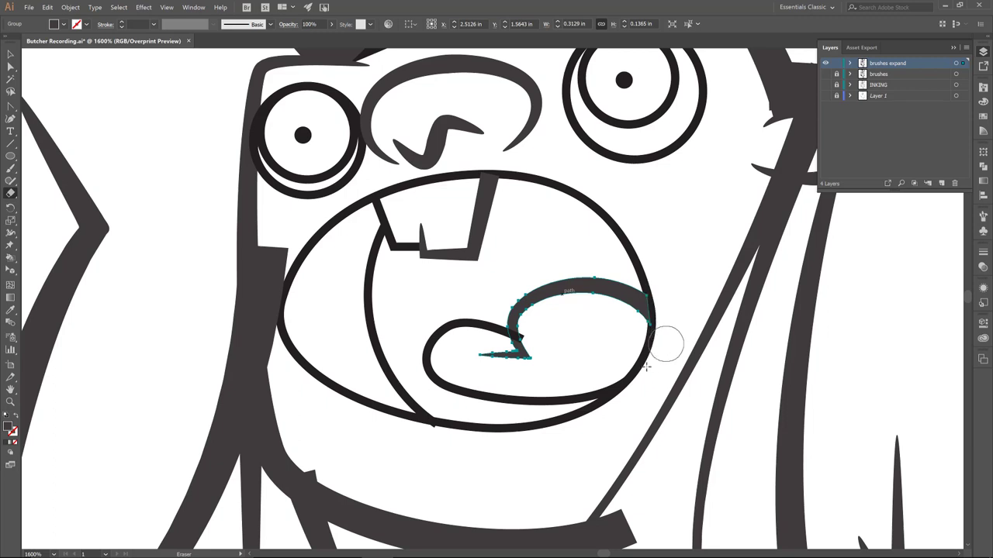
Erase the protruding lower end of the inner mouth curve and both overhanging ends of the tongue's lower outline.
{"action": "key", "text": "v"}
{"action": "left_click", "coordinate": [431, 422]}
{"action": "key", "text": "shift+e"}
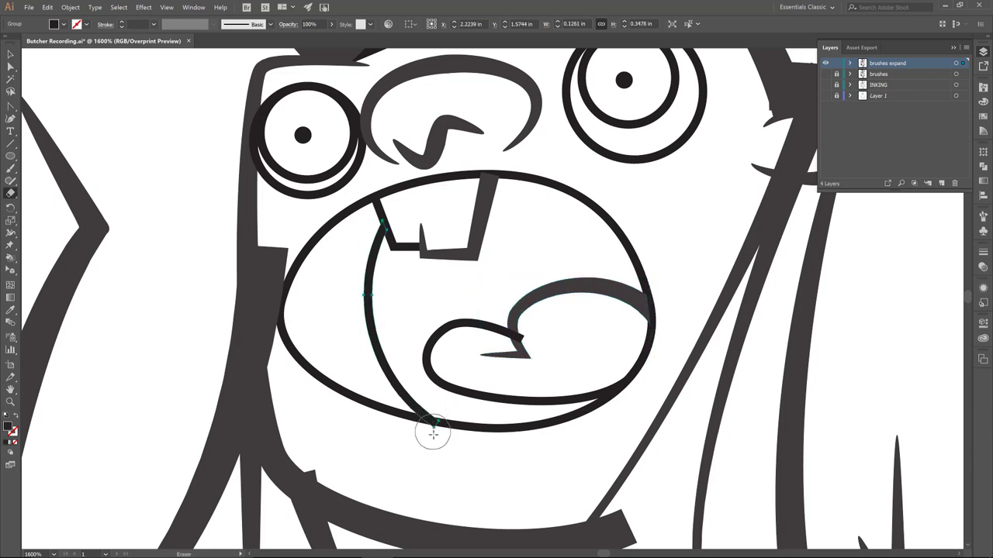
{"action": "left_click", "coordinate": [524, 347], "text": "ctrl"}
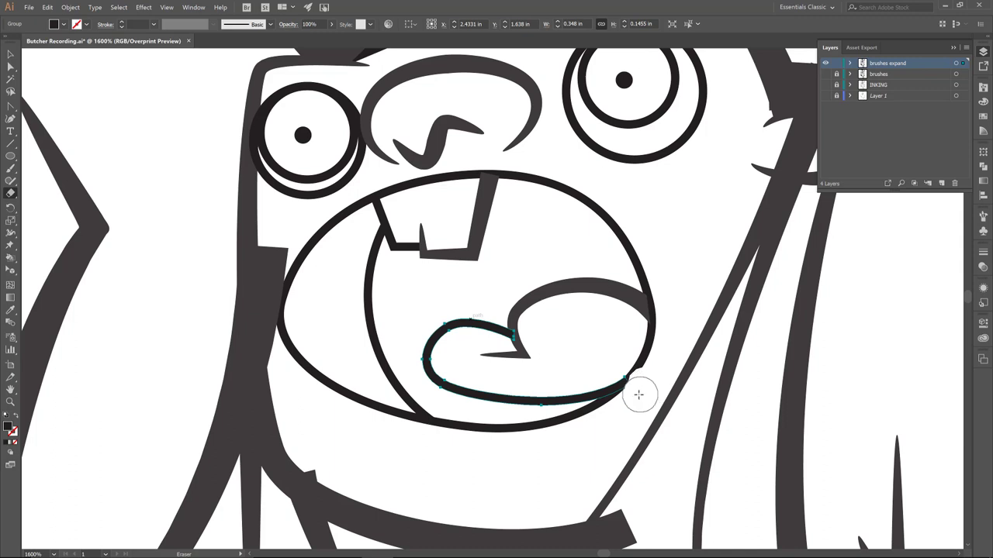
{"action": "left_click_drag", "start_coordinate": [639, 395], "coordinate": [636, 352]}
Erase the squared line ends that protrude into the face along its outer edge beside the mouth.
{"action": "key", "text": "v"}
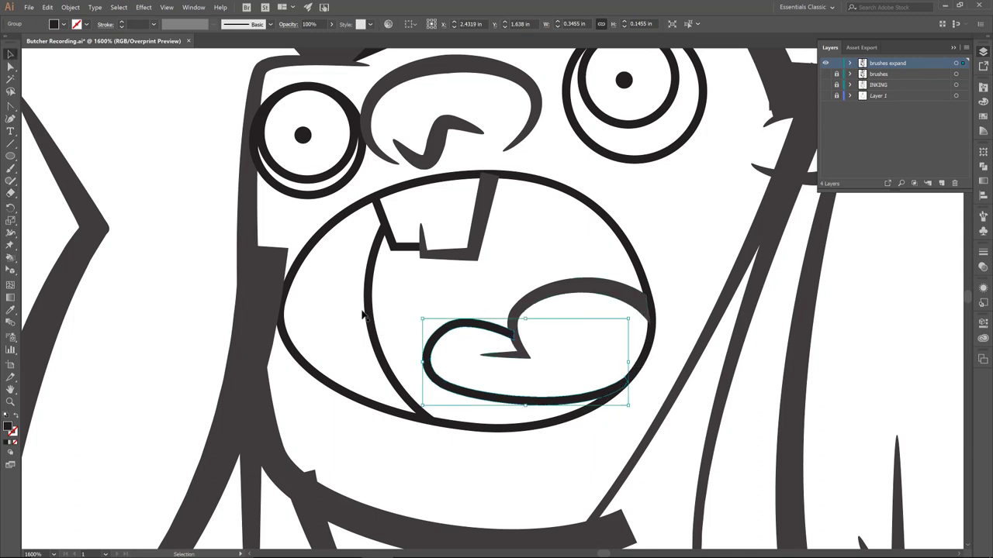
{"action": "left_click", "coordinate": [260, 257]}
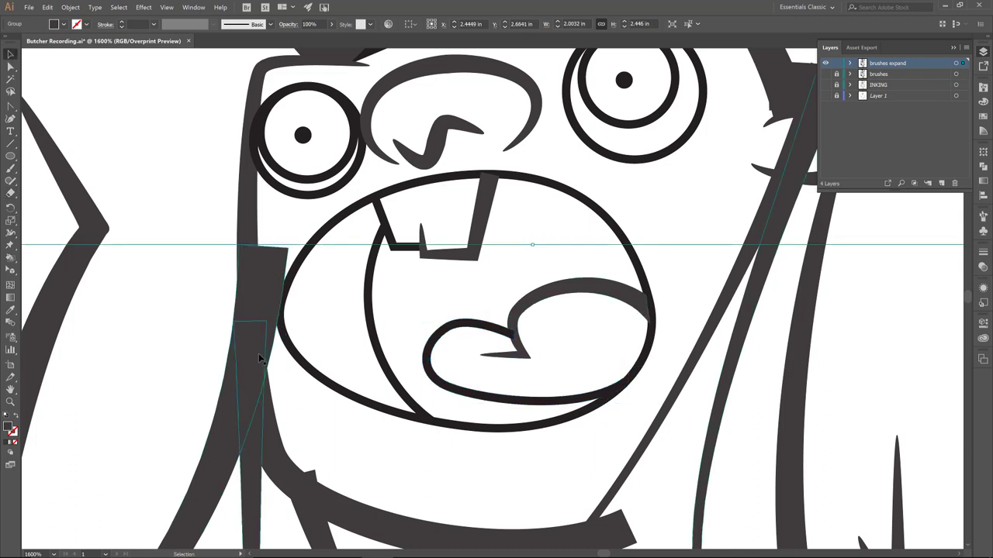
{"action": "key", "text": "shift+e"}
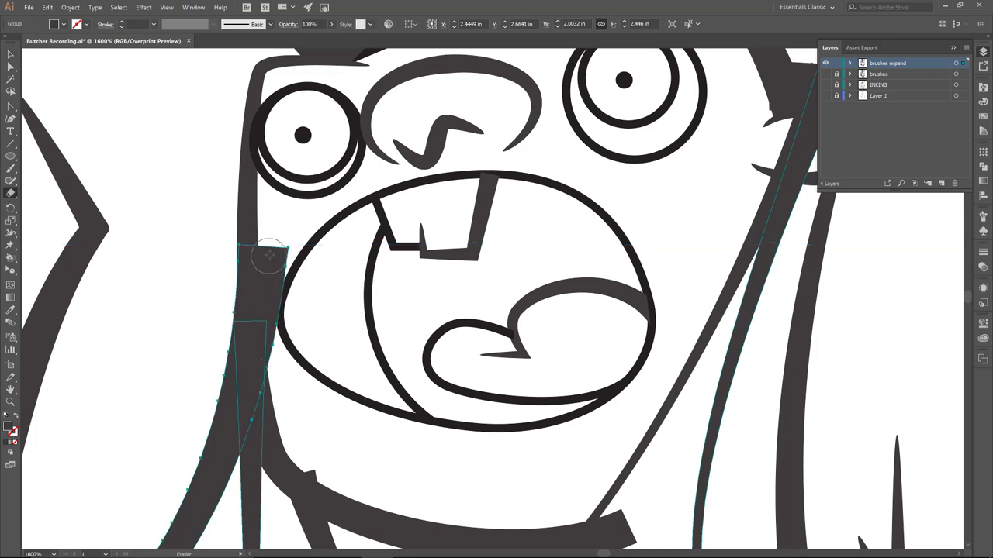
{"action": "mouse_move", "coordinate": [274, 250]}
{"action": "left_mouse_down"}
{"action": "mouse_move", "coordinate": [272, 373]}
{"action": "mouse_move", "coordinate": [306, 458]}
{"action": "left_mouse_up"}
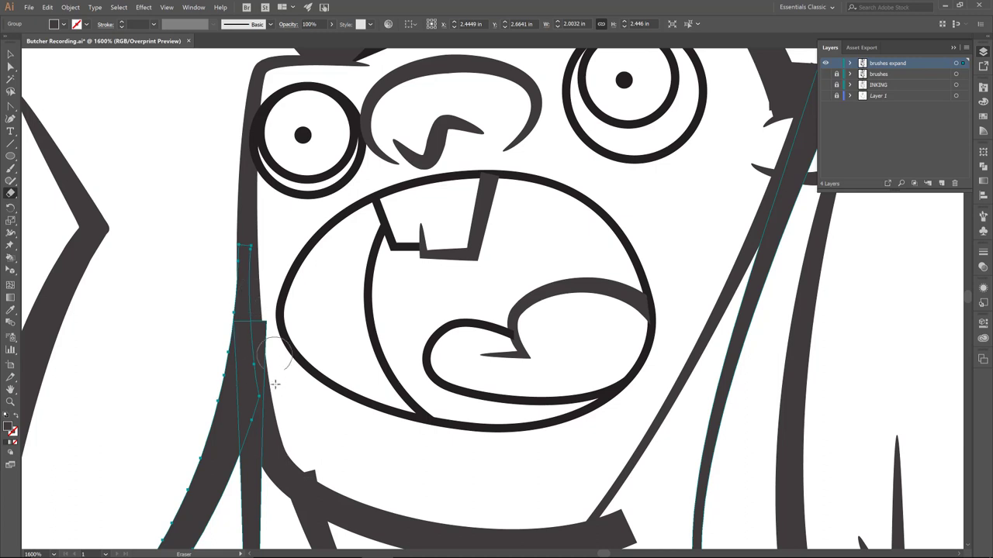
{"action": "mouse_move", "coordinate": [262, 328]}
{"action": "left_mouse_down"}
{"action": "mouse_move", "coordinate": [264, 390]}
{"action": "mouse_move", "coordinate": [289, 439]}
{"action": "left_mouse_up"}
Erase the neckline's squared end inside the chin and the jawline's squared end past the neck line.
{"action": "key", "text": "v"}
{"action": "left_click", "coordinate": [318, 483]}
{"action": "key", "text": "shift+e"}
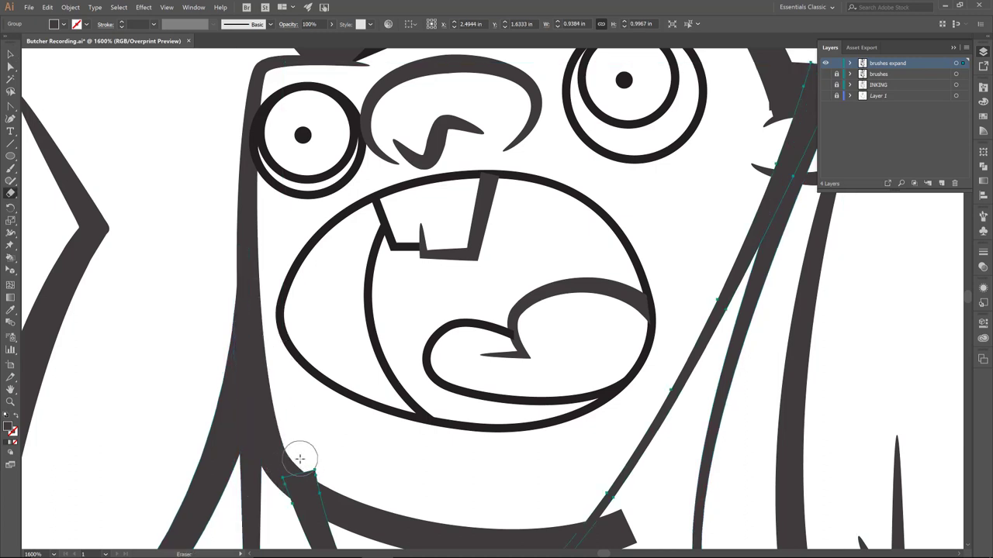
{"action": "scroll", "coordinate": [318, 475], "scroll_direction": "down", "scroll_amount": 3}
{"action": "scroll", "coordinate": [318, 475], "scroll_direction": "right", "scroll_amount": 2}
{"action": "left_click_drag", "start_coordinate": [497, 355], "coordinate": [466, 397]}
Erase the squared end of the short armpit crease where it crosses the lowered arm's vertical line.
{"action": "scroll", "coordinate": [497, 371], "scroll_direction": "down", "scroll_amount": 3}
{"action": "scroll", "coordinate": [497, 371], "scroll_direction": "right", "scroll_amount": 4}
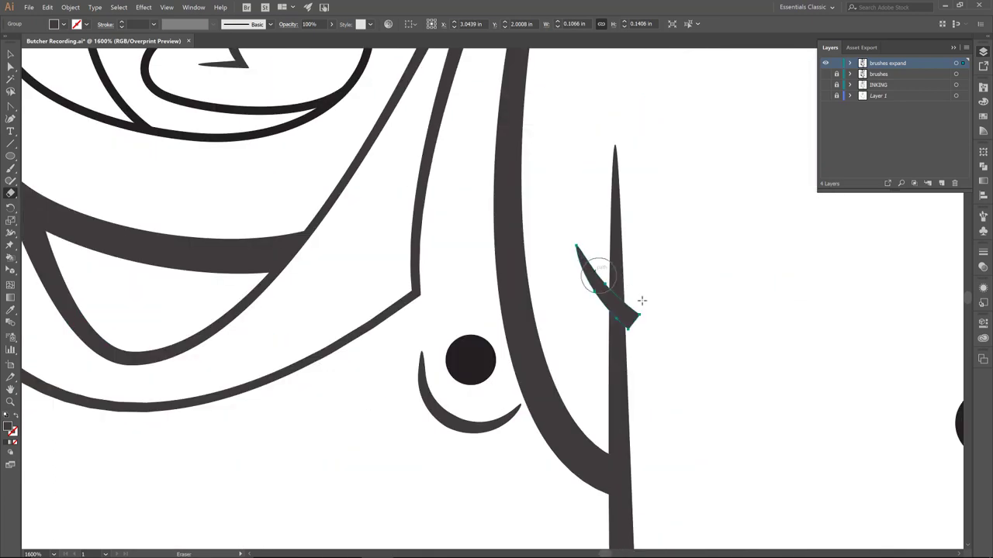
{"action": "left_click_drag", "start_coordinate": [634, 337], "coordinate": [652, 333]}
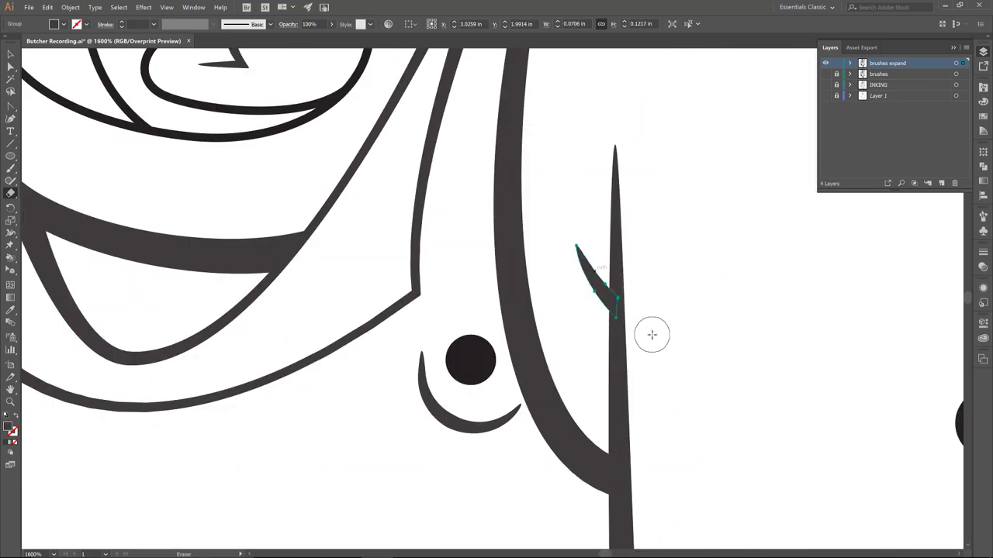
Select the neck and strap lines crossing the ear and cut away the parts inside the ear outline.
{"action": "scroll", "coordinate": [378, 247], "scroll_direction": "up", "scroll_amount": 10}
{"action": "key", "text": "v"}
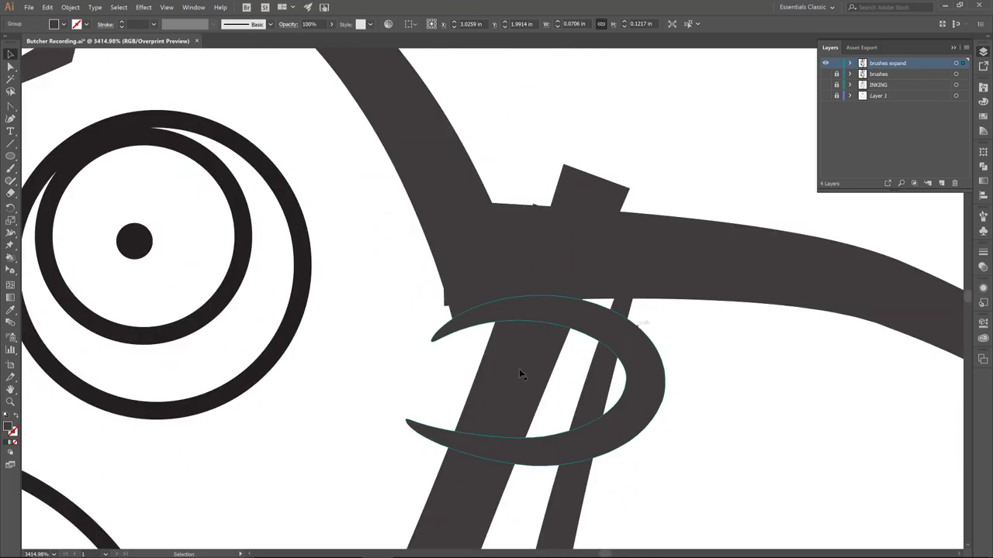
{"action": "left_click", "coordinate": [519, 368]}
{"action": "scroll", "coordinate": [441, 253], "scroll_direction": "up", "scroll_amount": 3}
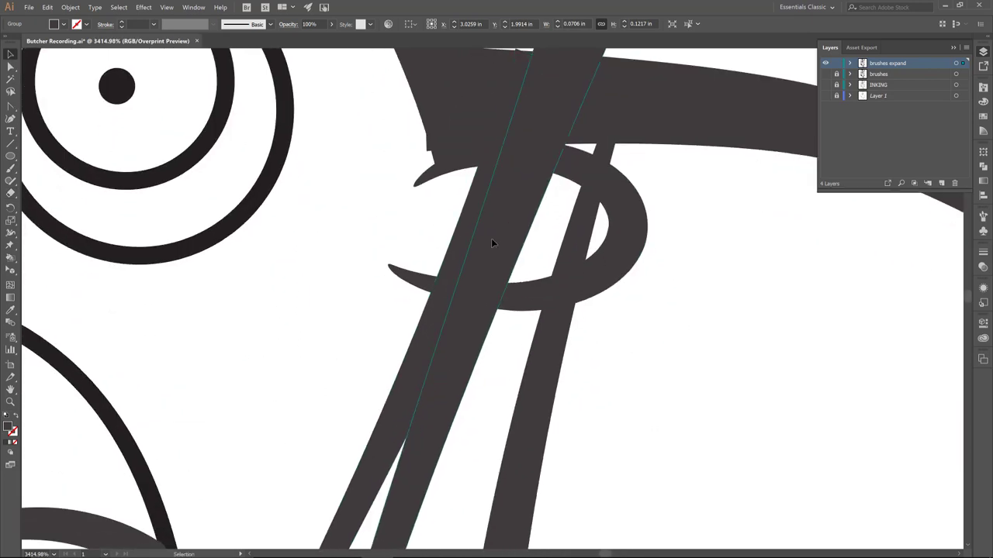
{"action": "left_click", "coordinate": [491, 238]}
{"action": "left_click", "coordinate": [466, 232], "text": "shift"}
{"action": "key", "text": "ctrl+4"}
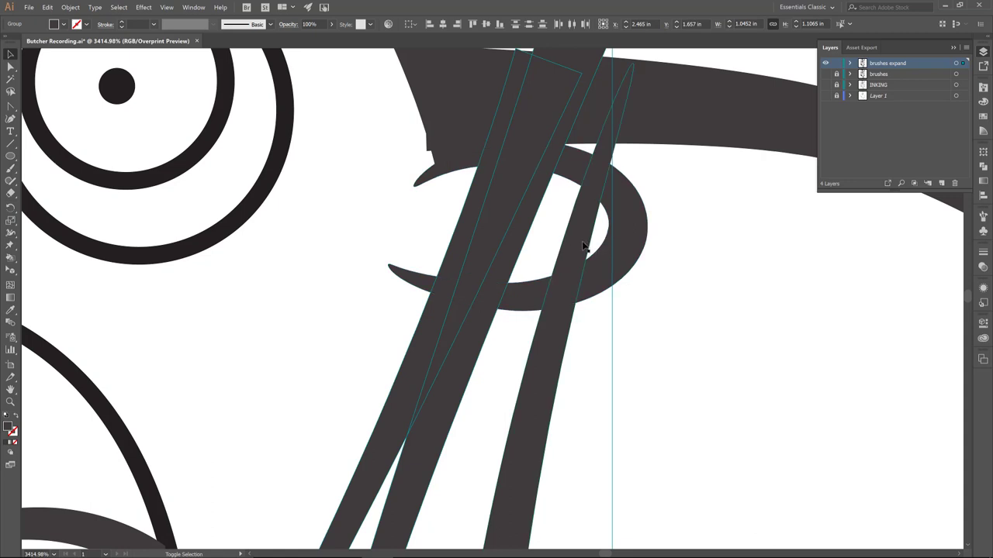
Erase the shoulder line's squared corner where it protrudes past the head outline above the ear.
{"action": "left_click", "coordinate": [654, 124]}
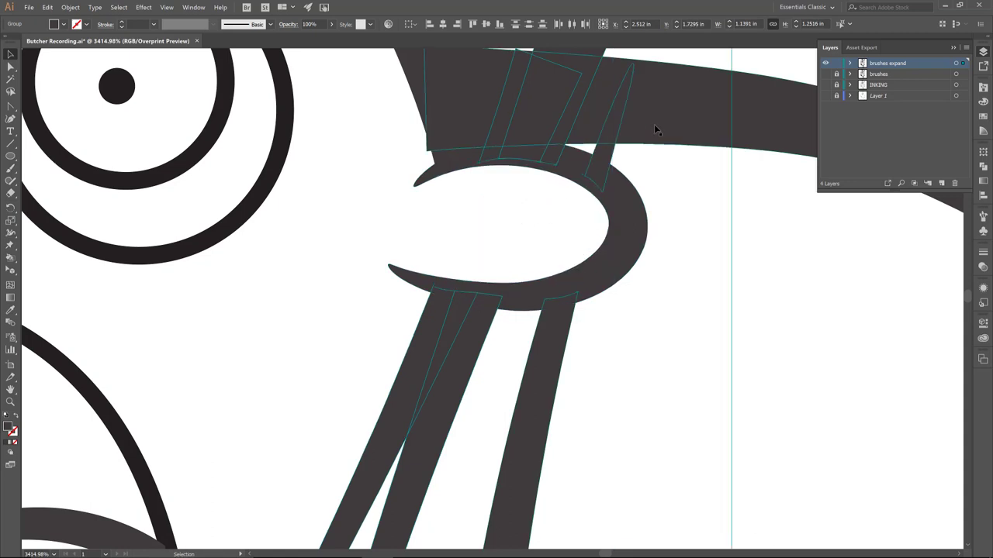
{"action": "key", "text": "shift+e"}
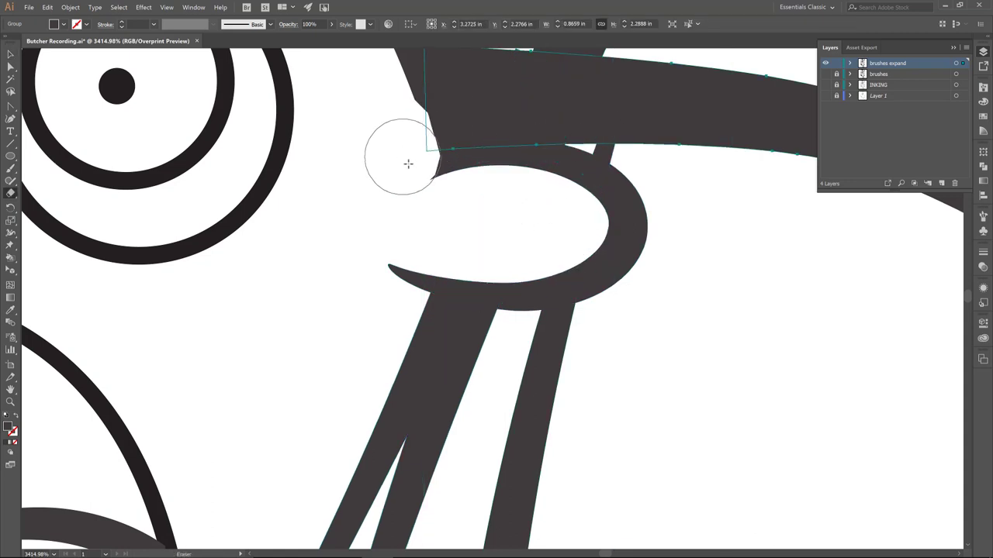
{"action": "left_click_drag", "start_coordinate": [479, 213], "coordinate": [460, 305]}
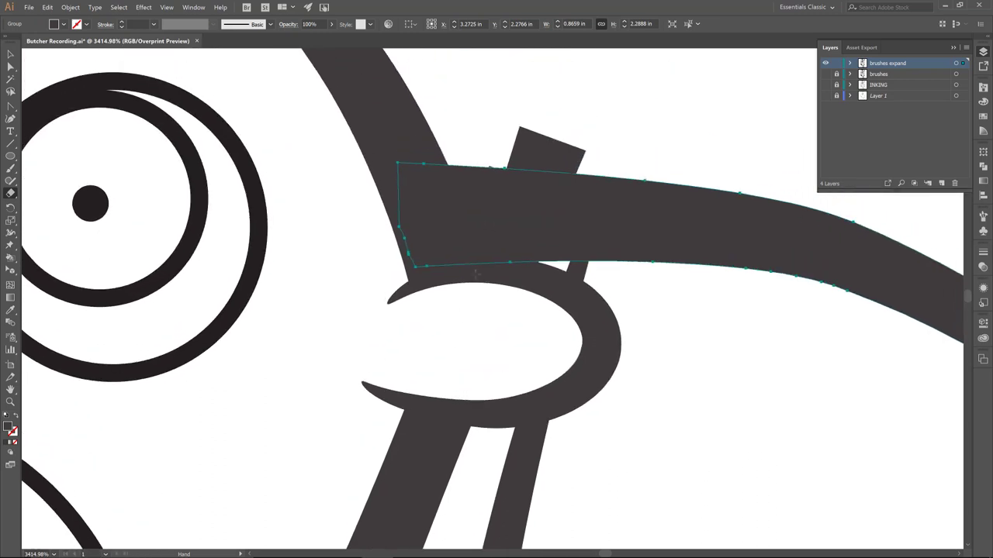
Select the cut strap line pieces above and below the ear, clear the selection, and review the whole character.
{"action": "key", "text": "v"}
{"action": "left_click", "coordinate": [418, 448]}
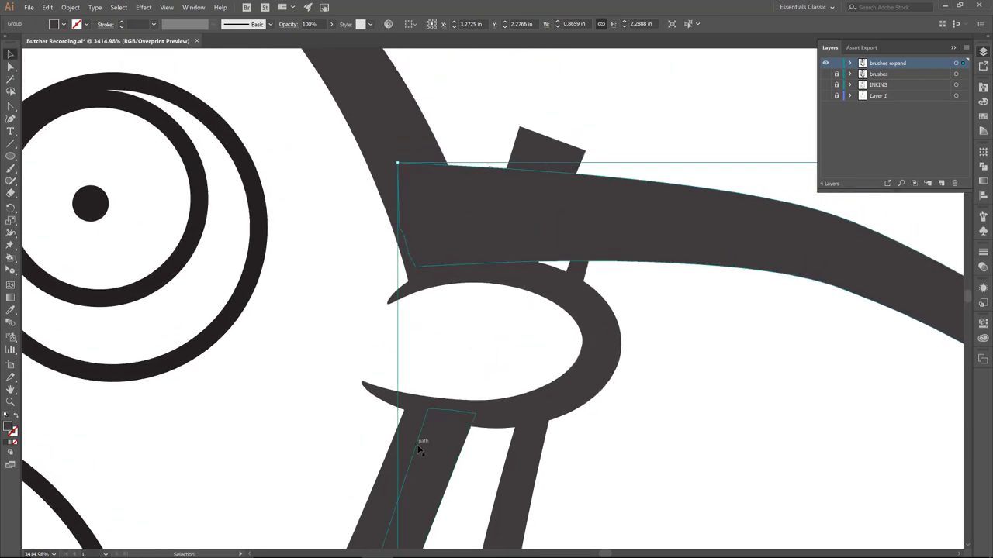
{"action": "left_click", "coordinate": [518, 190], "text": "shift"}
{"action": "left_click", "coordinate": [593, 261], "text": "shift"}
{"action": "left_click", "coordinate": [525, 208], "text": "shift"}
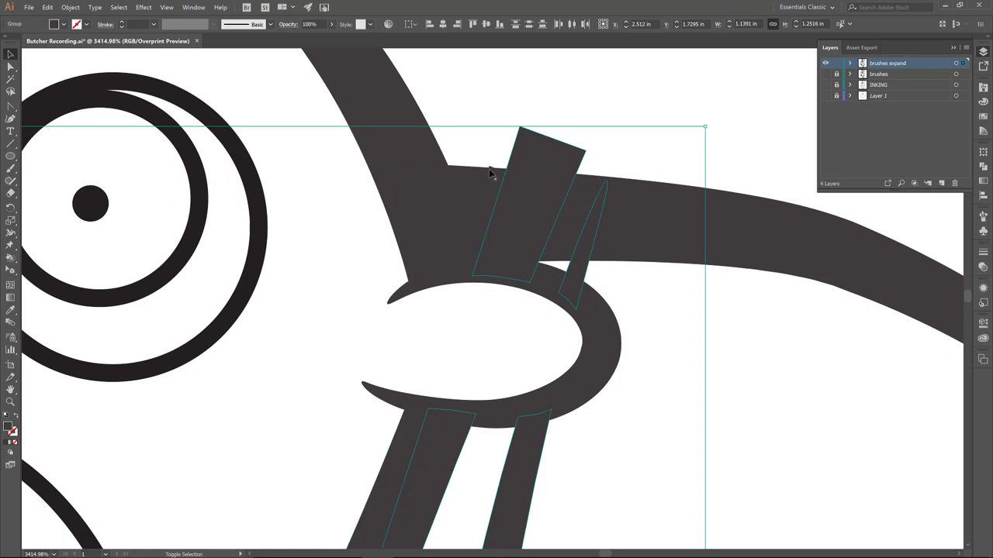
{"action": "key", "text": "ctrl+0"}
{"action": "left_click", "coordinate": [552, 338]}
{"action": "left_click", "coordinate": [564, 346]}
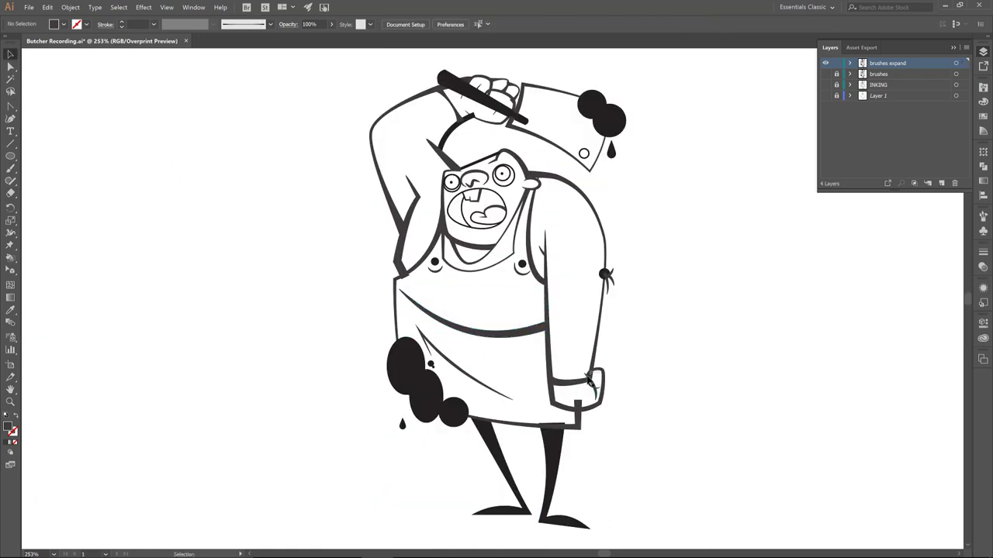
Select the two overlapping blood circles on the cleaver, erase the parts outside the blade, and clear the selection.
{"action": "left_click", "coordinate": [594, 105]}
{"action": "scroll", "coordinate": [578, 78], "scroll_direction": "up", "scroll_amount": 5}
{"action": "key", "text": "shift+e"}
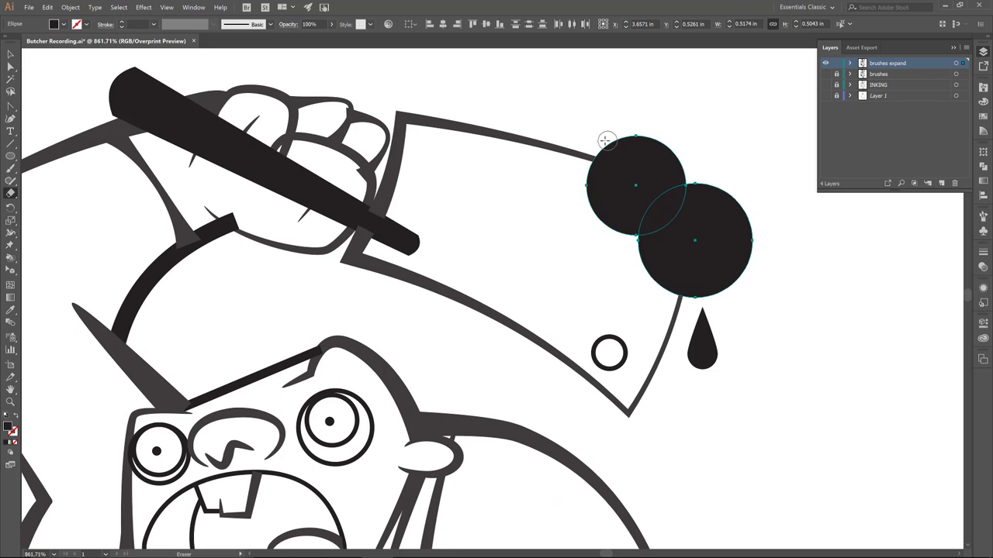
{"action": "key", "text": "ctrl+shift+a"}
Erase the squared end of the raised forearm's thick lower line where it overhangs the hand's curved outline.
{"action": "key", "text": "z"}
{"action": "left_click_drag", "start_coordinate": [144, 193], "coordinate": [302, 270]}
{"action": "key", "text": "shift+e"}
{"action": "mouse_move", "coordinate": [516, 206]}
{"action": "left_mouse_down"}
{"action": "mouse_move", "coordinate": [625, 279]}
{"action": "mouse_move", "coordinate": [676, 273]}
{"action": "left_mouse_up"}
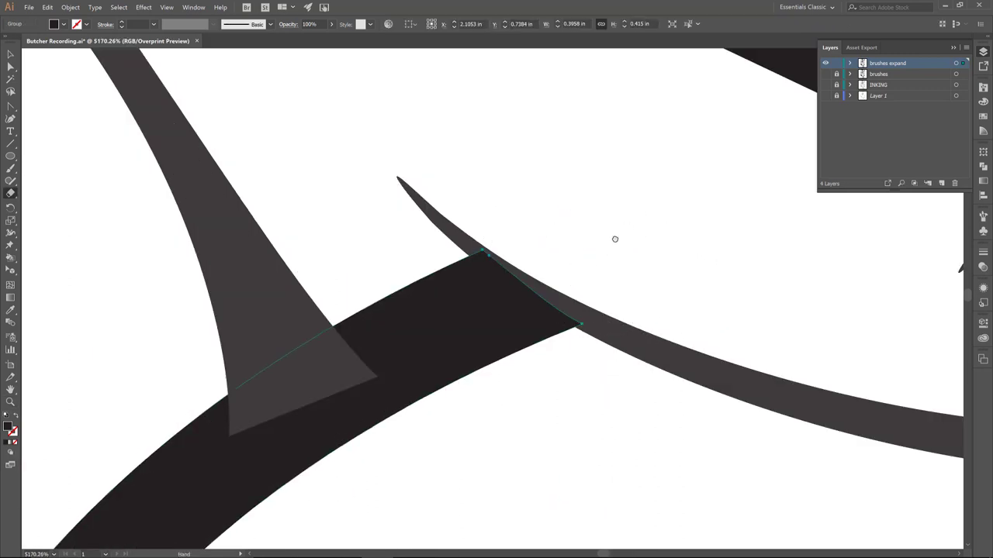
{"action": "left_click_drag", "start_coordinate": [613, 239], "coordinate": [427, 373]}
{"action": "key", "text": "ctrl+minus"}
{"action": "key", "text": "ctrl+minus"}
{"action": "key", "text": "ctrl+minus"}
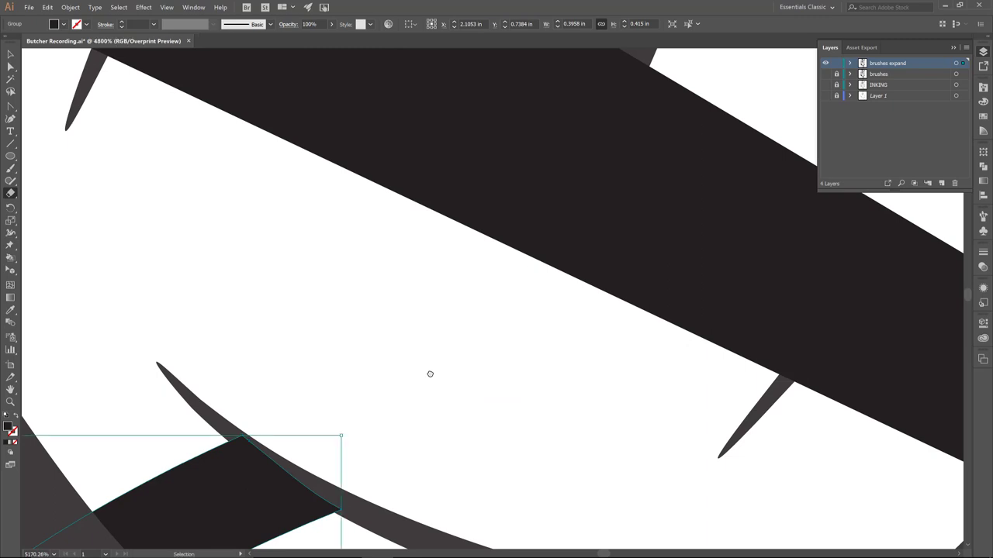
{"action": "key", "text": "ctrl+minus"}
{"action": "key", "text": "ctrl+minus"}
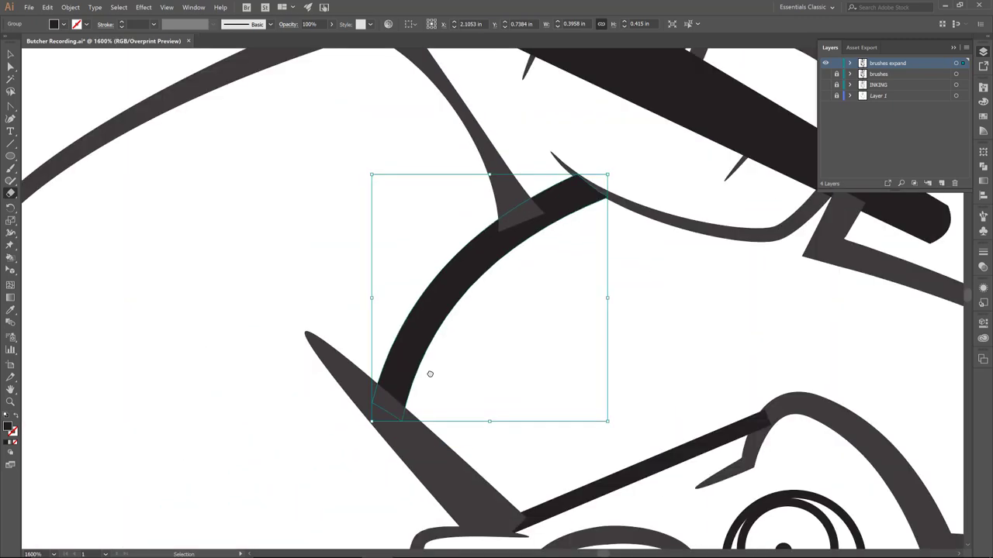
Select the first finger's outline on the raised hand and erase the part crossing inside the thumb.
{"action": "scroll", "coordinate": [430, 374], "scroll_direction": "up", "scroll_amount": 5}
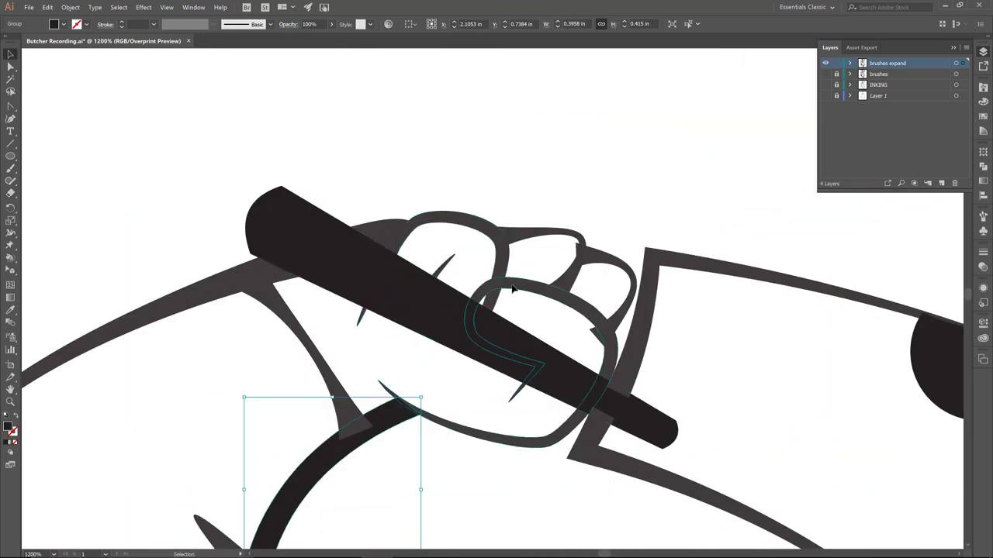
{"action": "left_click", "coordinate": [498, 304]}
{"action": "left_click", "coordinate": [497, 304]}
{"action": "key", "text": "shift+e"}
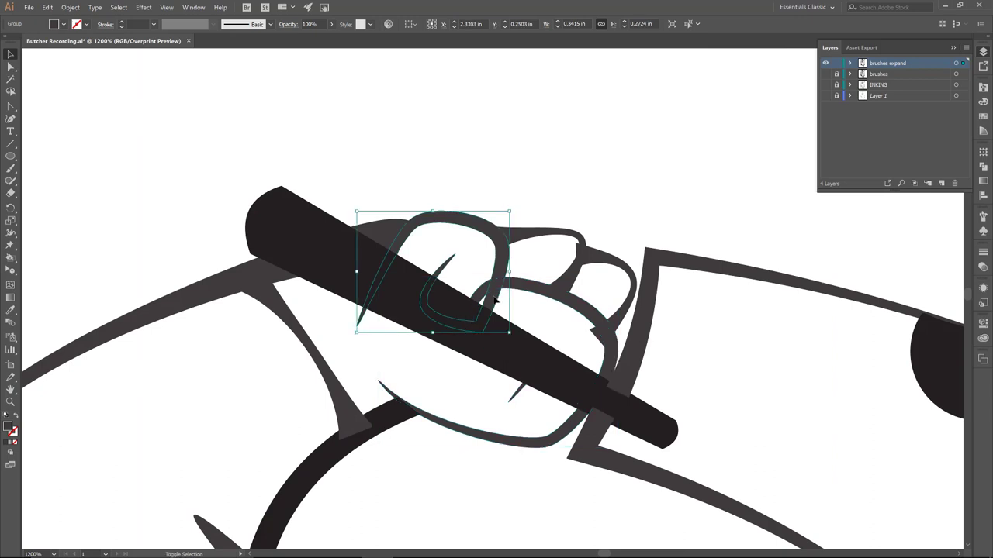
{"action": "left_click_drag", "start_coordinate": [500, 295], "coordinate": [491, 317]}
Select the cleaver handle and erase the parts covering the first finger and the thumb, following their outlines.
{"action": "left_click", "coordinate": [436, 288], "text": "ctrl"}
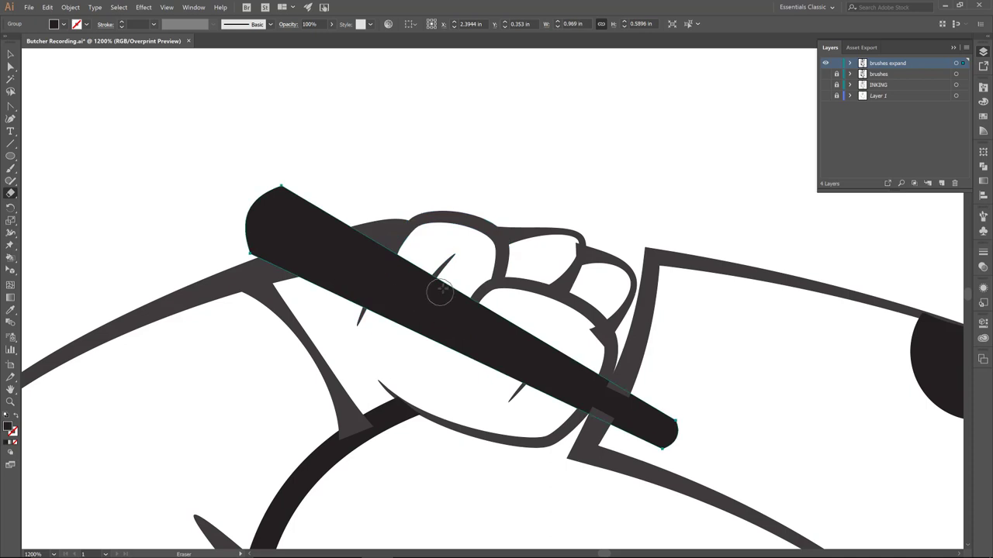
{"action": "mouse_move", "coordinate": [439, 287]}
{"action": "left_mouse_down"}
{"action": "mouse_move", "coordinate": [436, 305]}
{"action": "mouse_move", "coordinate": [457, 288]}
{"action": "mouse_move", "coordinate": [447, 287]}
{"action": "mouse_move", "coordinate": [454, 306]}
{"action": "mouse_move", "coordinate": [487, 309]}
{"action": "mouse_move", "coordinate": [446, 308]}
{"action": "mouse_move", "coordinate": [465, 316]}
{"action": "left_mouse_up"}
{"action": "left_click_drag", "start_coordinate": [447, 277], "coordinate": [439, 276]}
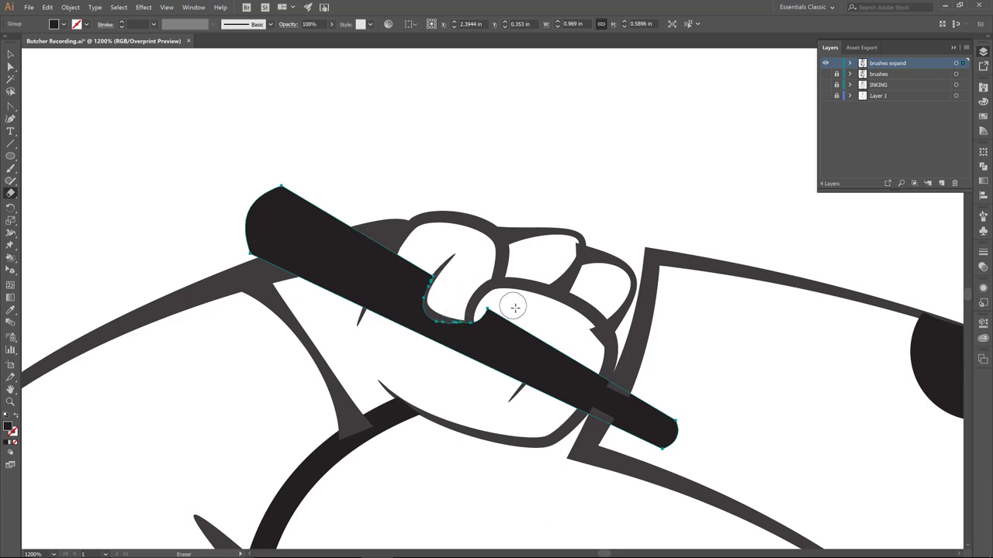
{"action": "left_click_drag", "start_coordinate": [501, 332], "coordinate": [559, 346]}
{"action": "mouse_move", "coordinate": [544, 379]}
{"action": "left_mouse_down"}
{"action": "mouse_move", "coordinate": [536, 390]}
{"action": "mouse_move", "coordinate": [546, 369]}
{"action": "left_mouse_up"}
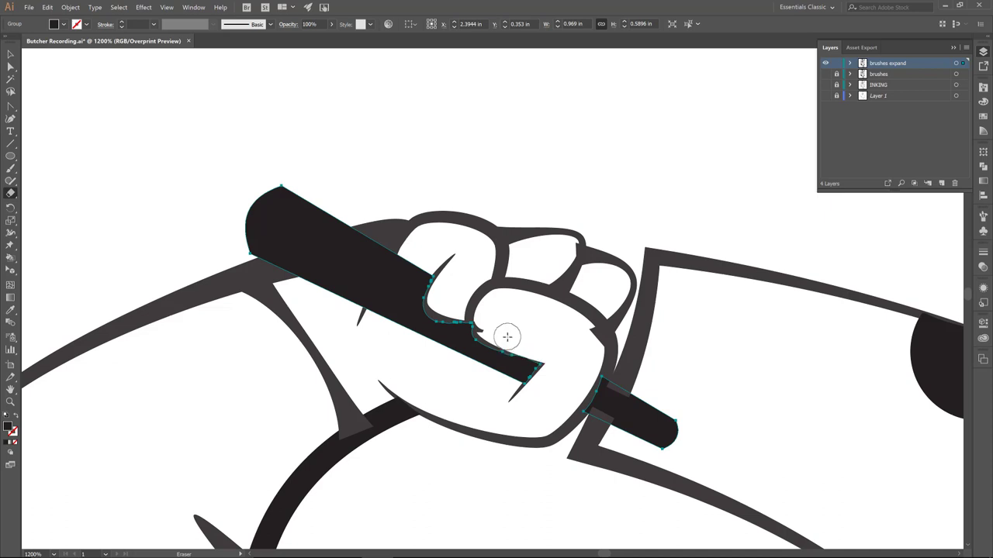
Erase the first finger's leftover line end inside the thumb, and select the neighbouring finger's outline for trimming.
{"action": "key", "text": "v"}
{"action": "left_click", "coordinate": [482, 333]}
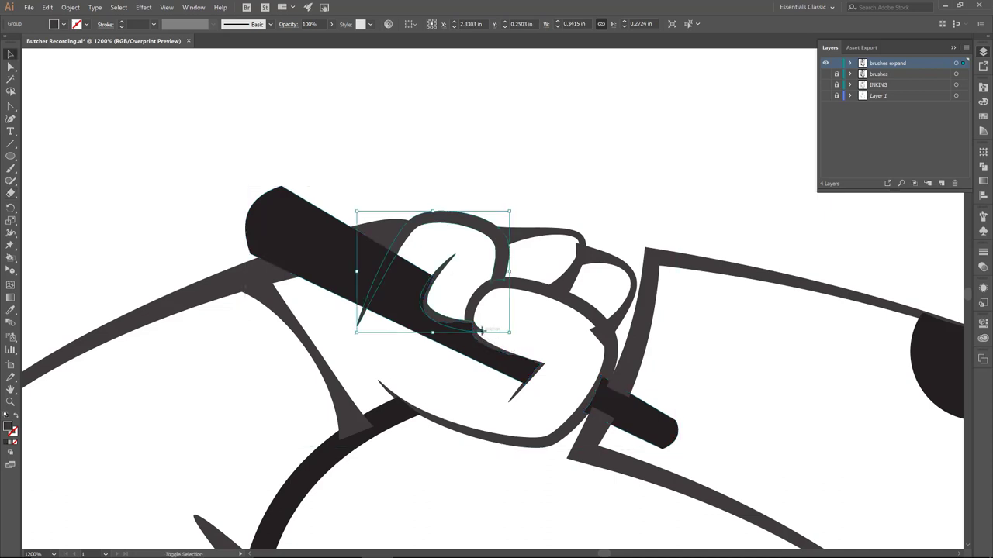
{"action": "key", "text": "shift+e"}
{"action": "left_click_drag", "start_coordinate": [501, 339], "coordinate": [510, 337]}
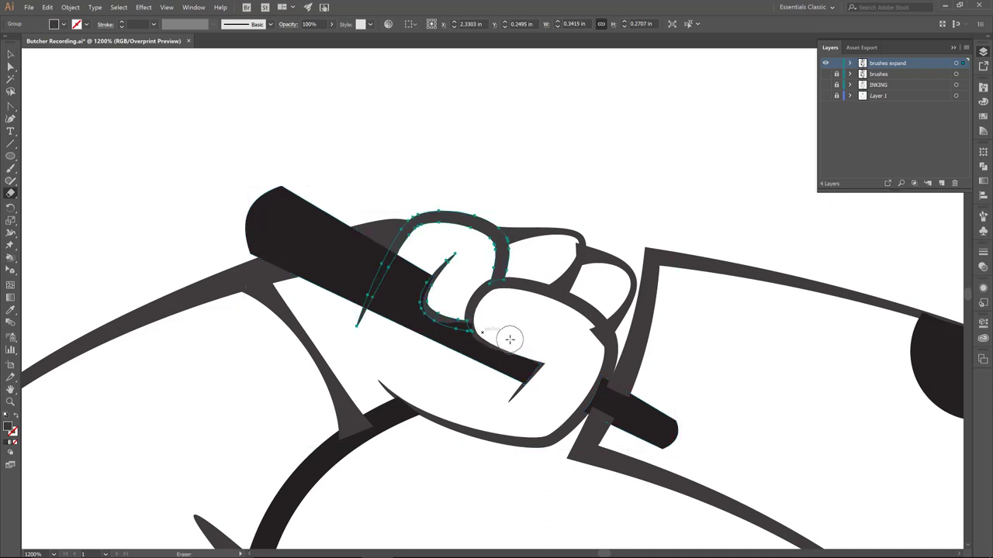
{"action": "key", "text": "v"}
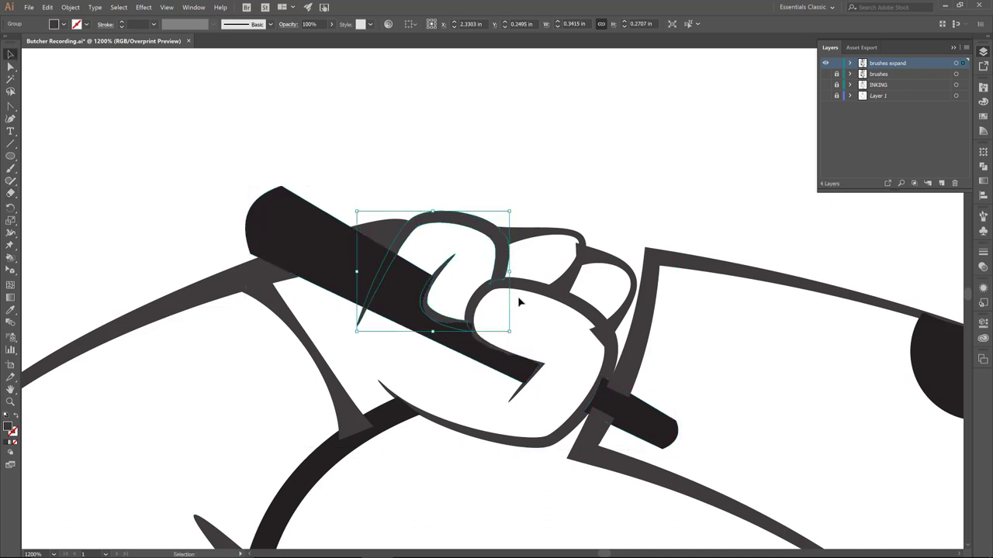
{"action": "left_click", "coordinate": [539, 237]}
{"action": "key", "text": "shift+e"}
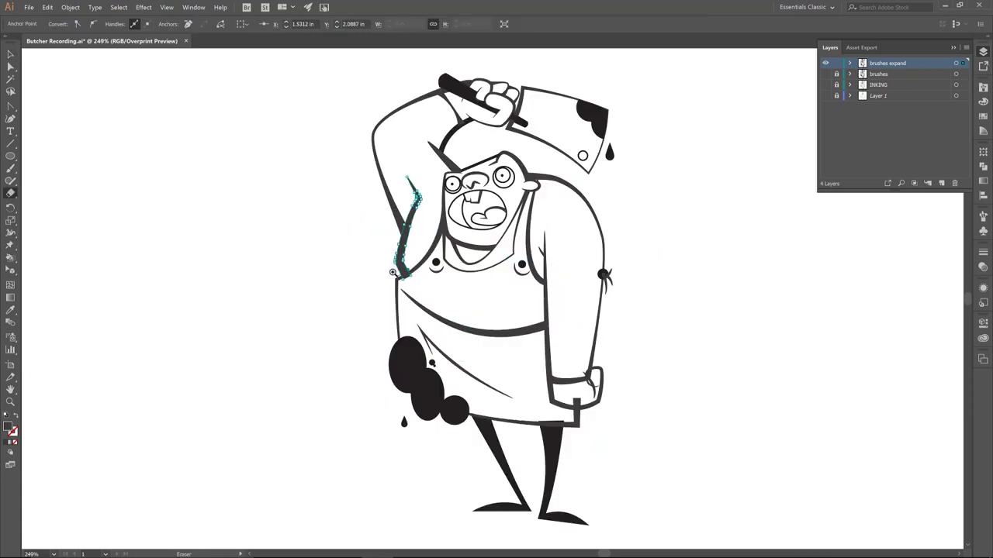
Erase the squared end of the raised arm's armpit line where it overhangs the apron's upper corner.
{"action": "key", "text": "z"}
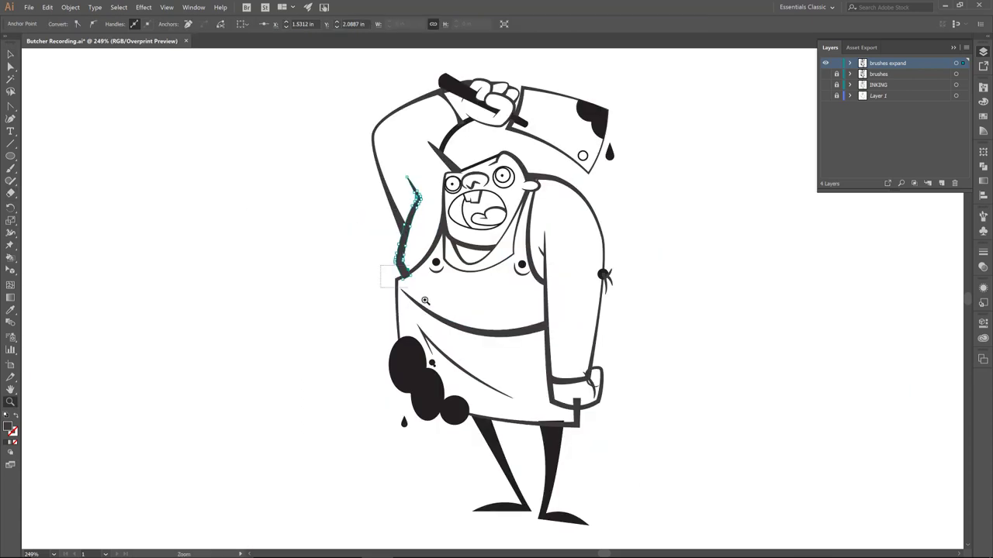
{"action": "left_click_drag", "start_coordinate": [375, 269], "coordinate": [433, 307]}
{"action": "key", "text": "shift+e"}
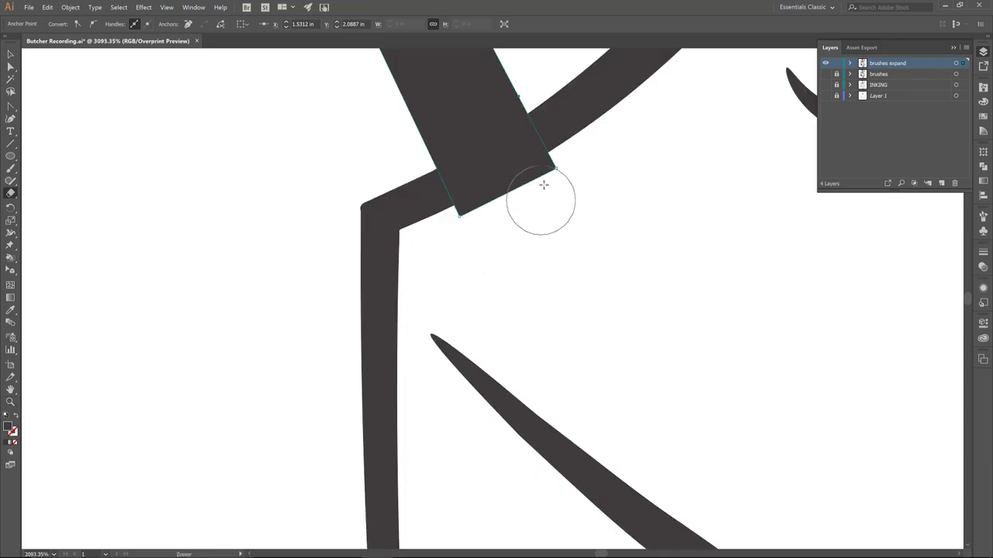
{"action": "left_click_drag", "start_coordinate": [565, 155], "coordinate": [474, 202]}
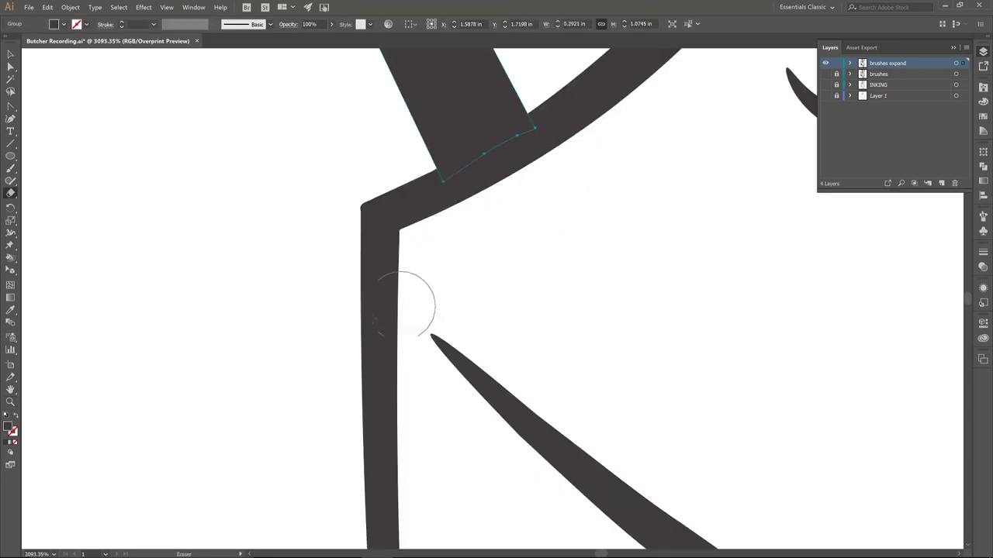
{"action": "left_click_drag", "start_coordinate": [395, 286], "coordinate": [379, 201]}
{"action": "scroll", "coordinate": [612, 519], "scroll_direction": "down", "scroll_amount": 3}
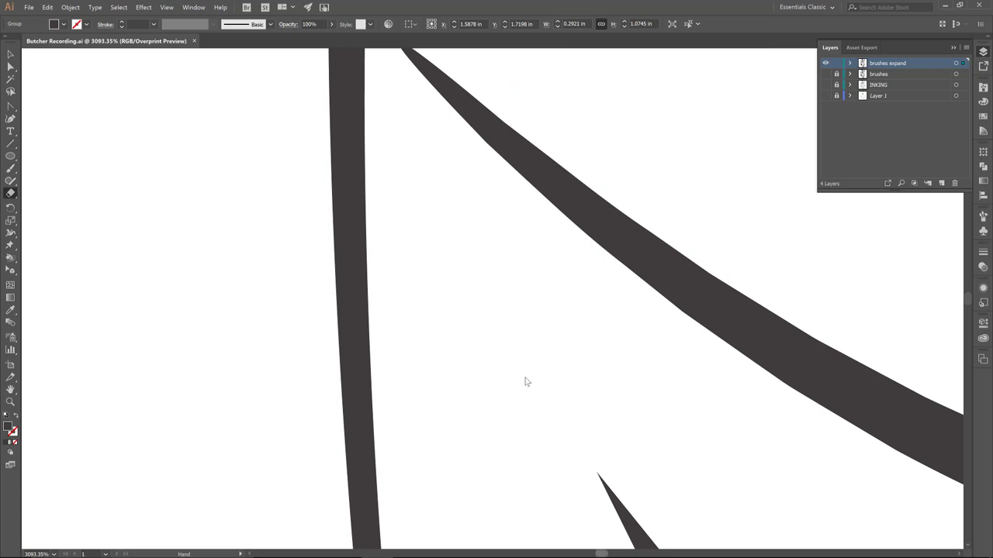
{"action": "scroll", "coordinate": [520, 370], "scroll_direction": "down", "scroll_amount": 3}
{"action": "key", "text": "ctrl+0"}
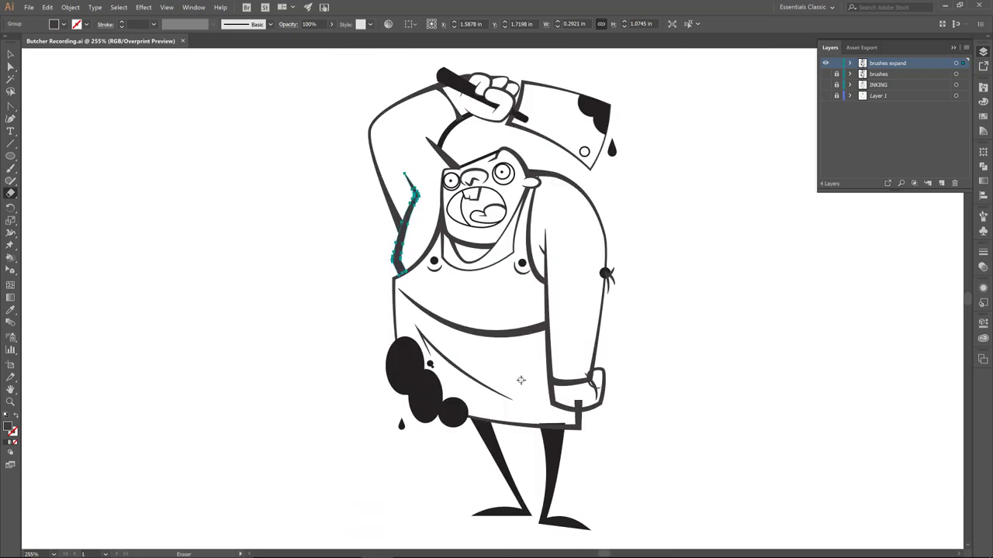
Erase the end of the apron's lower corner line where it protrudes into the lowered fist.
{"action": "key", "text": "z"}
{"action": "mouse_move", "coordinate": [371, 325]}
{"action": "left_mouse_down"}
{"action": "mouse_move", "coordinate": [642, 462]}
{"action": "mouse_move", "coordinate": [609, 408]}
{"action": "mouse_move", "coordinate": [683, 411]}
{"action": "left_mouse_up"}
{"action": "key", "text": "v"}
{"action": "key", "text": "shift+e"}
{"action": "mouse_move", "coordinate": [749, 377]}
{"action": "left_mouse_down"}
{"action": "mouse_move", "coordinate": [761, 328]}
{"action": "mouse_move", "coordinate": [741, 353]}
{"action": "left_mouse_up"}
Select the blood ellipses at the apron's lower corner and erase the parts outside the apron outline.
{"action": "key", "text": "v"}
{"action": "left_click", "coordinate": [128, 241]}
{"action": "key", "text": "shift+e"}
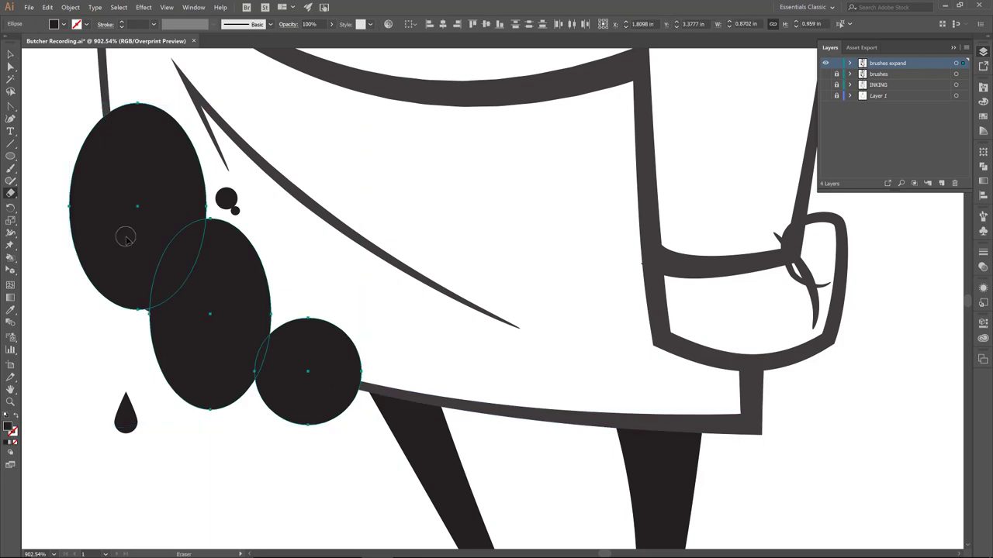
{"action": "left_click_drag", "start_coordinate": [74, 112], "coordinate": [104, 271]}
{"action": "key", "text": "ctrl+0"}
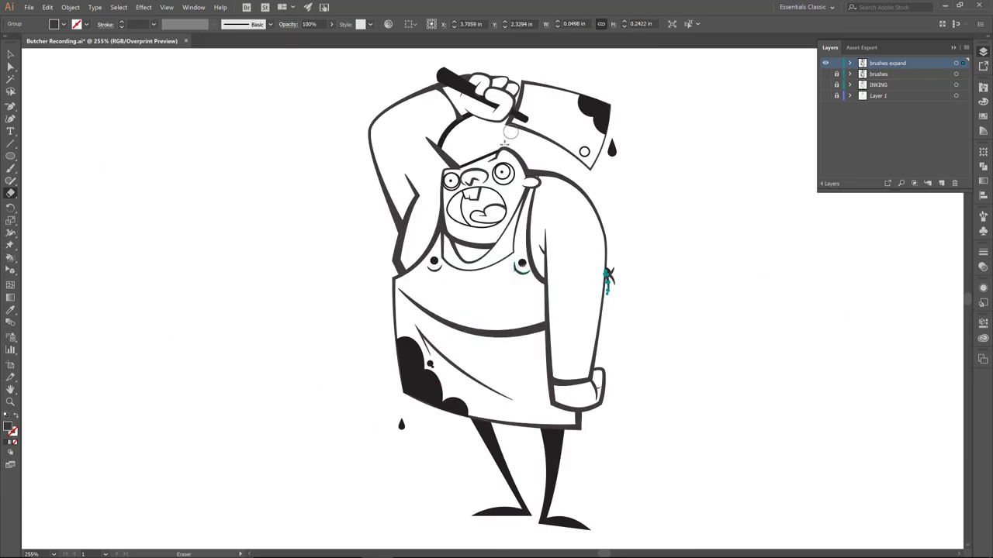
Select the grey and black inked shapes by fill colour with the Magic Wand, and check the tool's tolerance options.
{"action": "key", "text": "z"}
{"action": "mouse_move", "coordinate": [431, 358]}
{"action": "left_mouse_down"}
{"action": "mouse_move", "coordinate": [434, 294]}
{"action": "mouse_move", "coordinate": [434, 328]}
{"action": "left_mouse_up"}
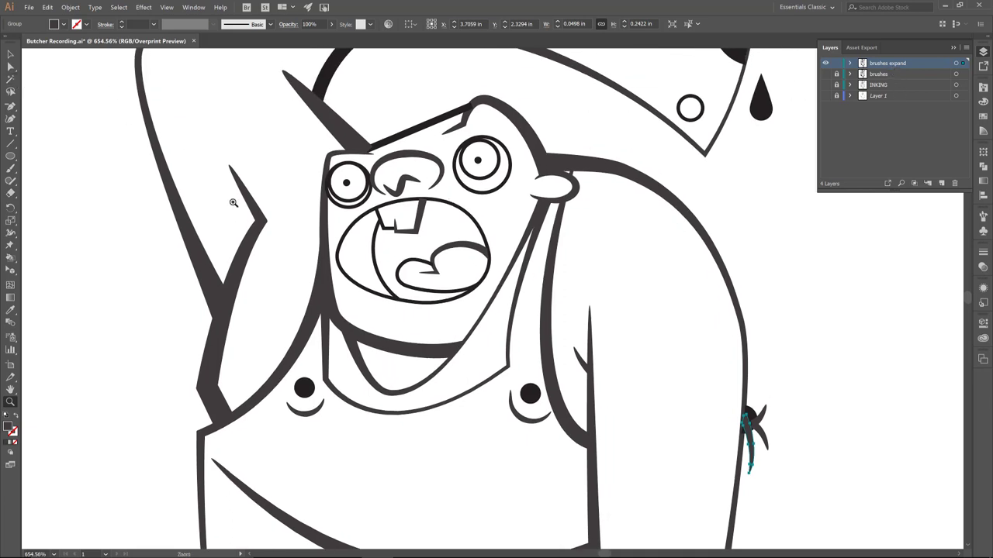
{"action": "left_click", "coordinate": [10, 78]}
{"action": "left_click", "coordinate": [260, 235]}
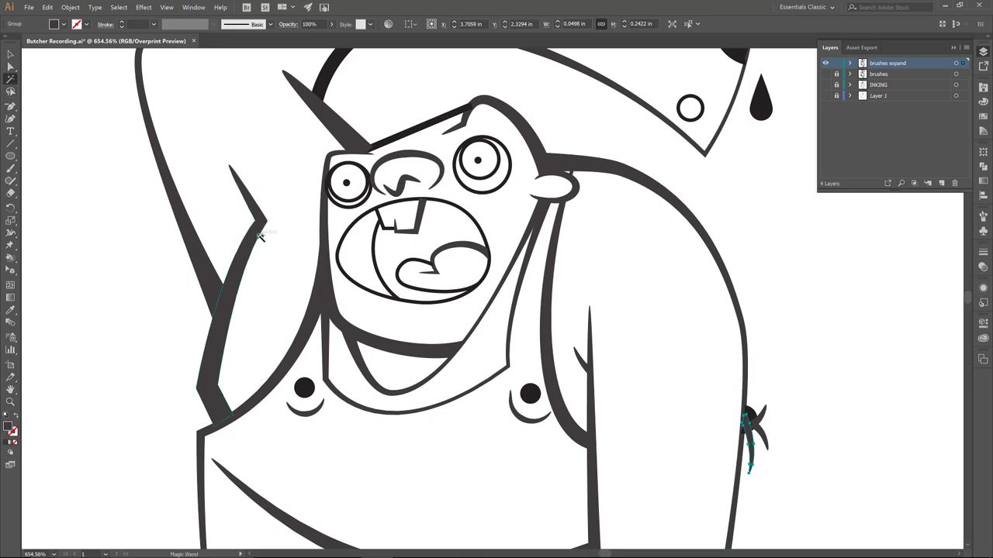
{"action": "left_click", "coordinate": [250, 233]}
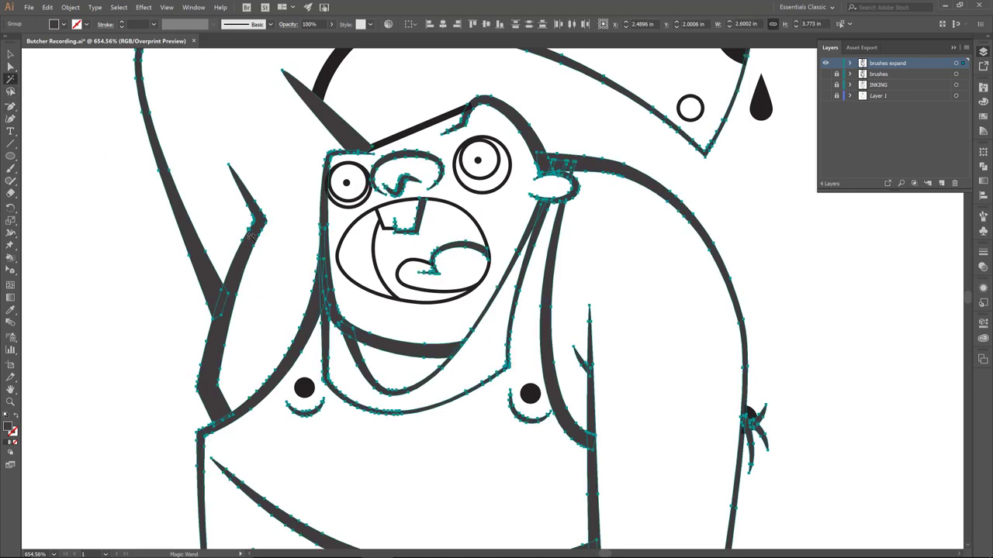
{"action": "left_click", "coordinate": [346, 184], "text": "shift"}
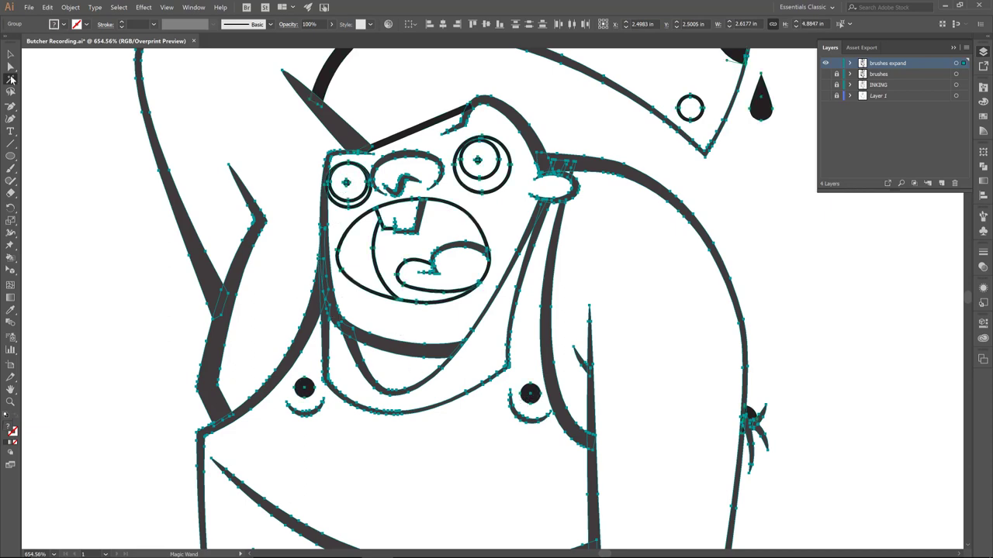
{"action": "double_click", "coordinate": [11, 80]}
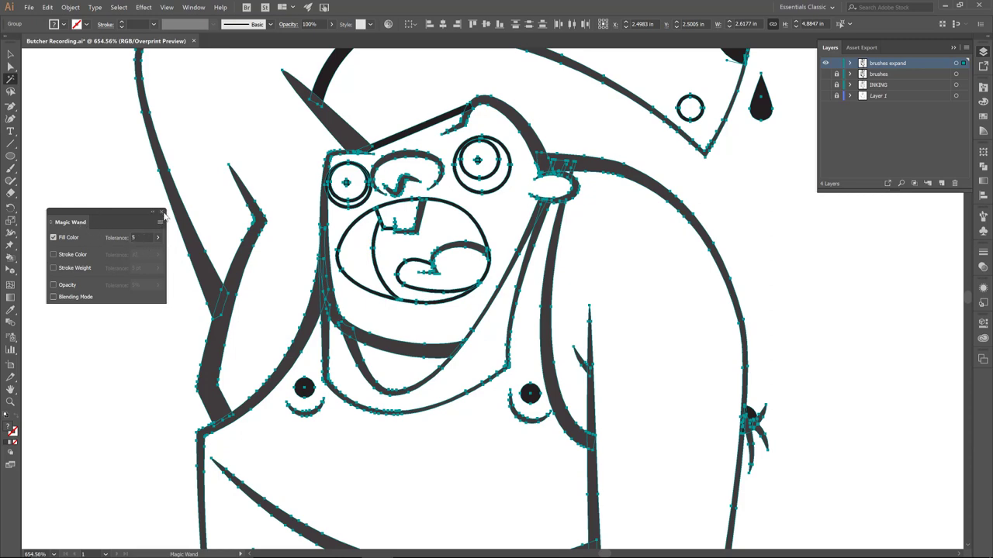
{"action": "left_click", "coordinate": [162, 213]}
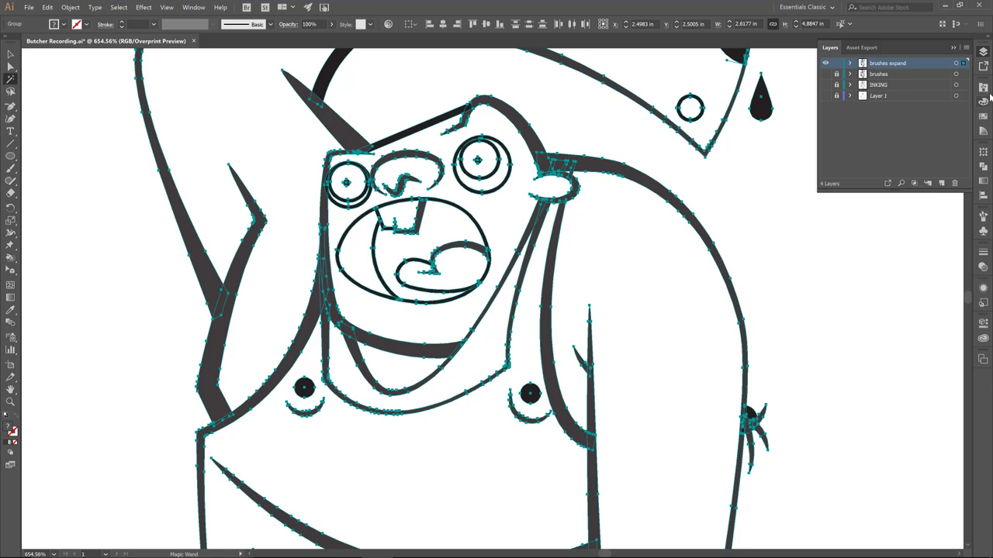
Unite all the selected ink shapes into one with Pathfinder.
{"action": "left_click", "coordinate": [983, 168]}
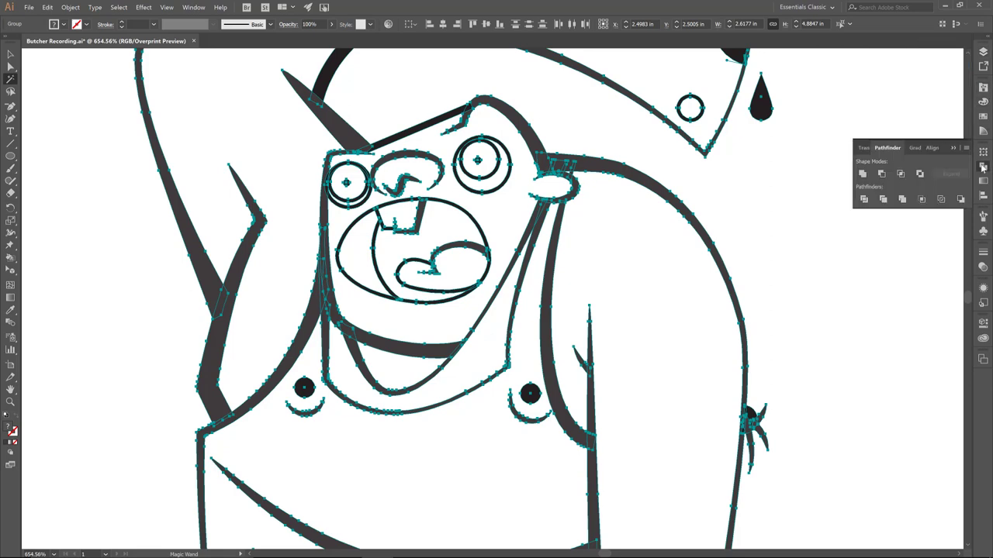
{"action": "left_click", "coordinate": [862, 173]}
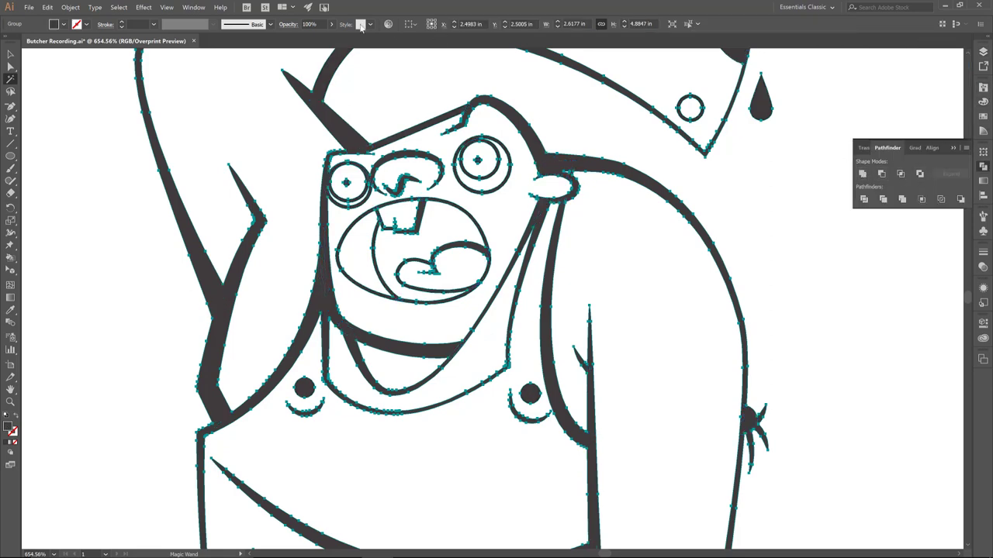
{"action": "left_click", "coordinate": [187, 8]}
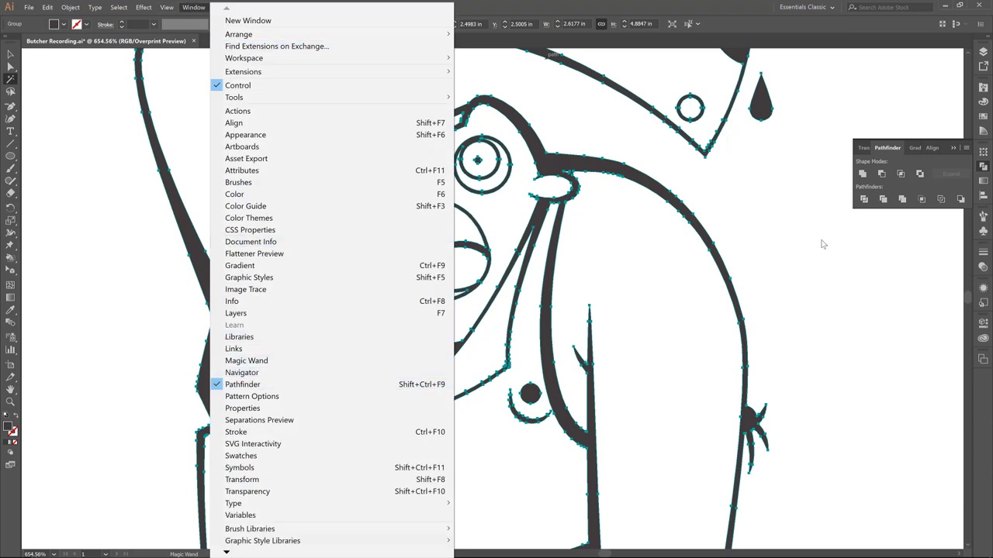
{"action": "left_click", "coordinate": [862, 173]}
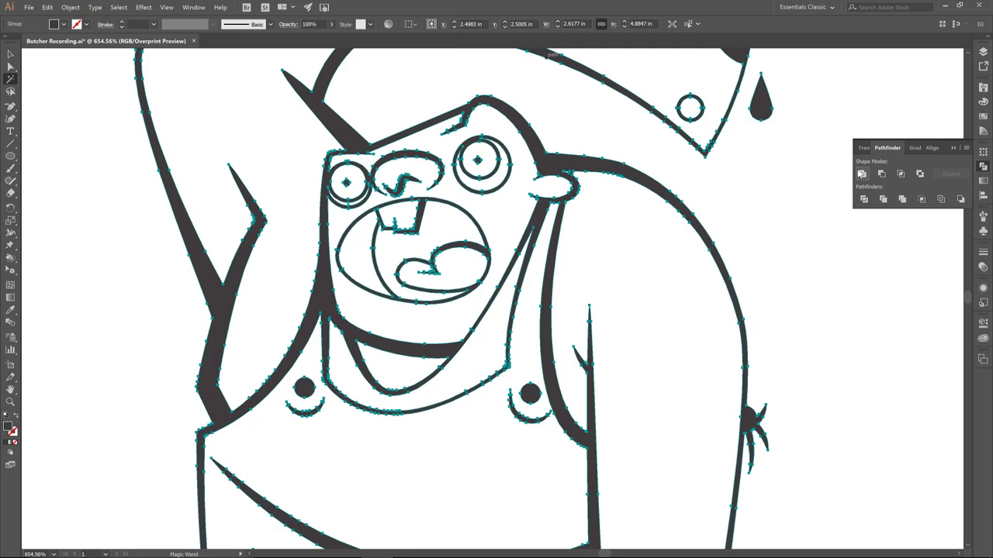
{"action": "key", "text": "ctrl+0"}
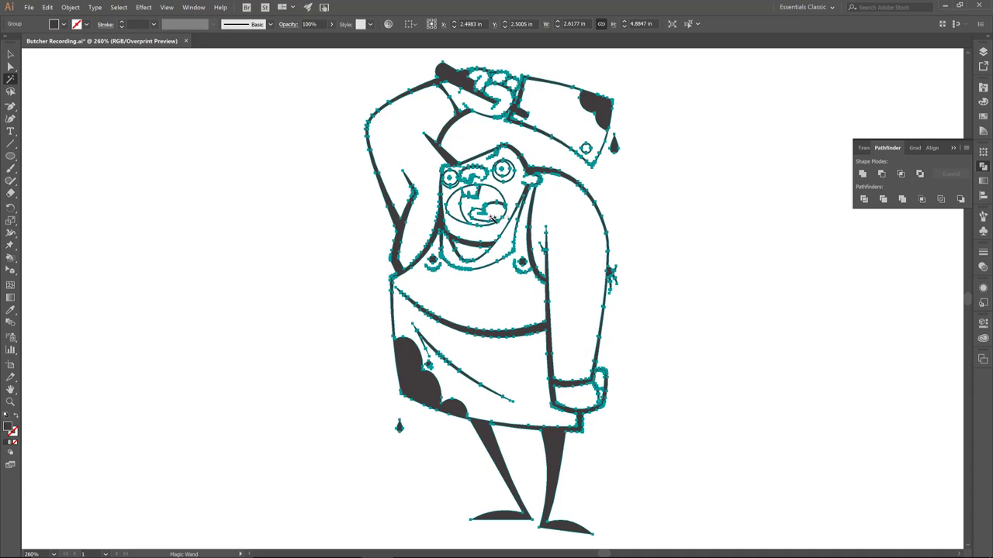
Make the united inking a Live Paint group, clear the selection, and activate the Live Paint Bucket.
{"action": "left_click", "coordinate": [69, 8]}
{"action": "mouse_move", "coordinate": [109, 313]}
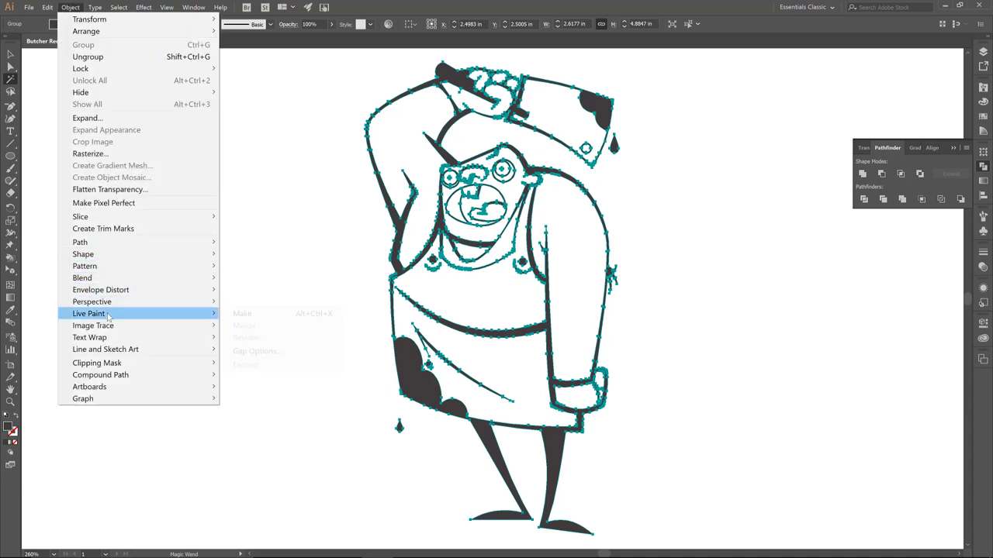
{"action": "left_click", "coordinate": [251, 315]}
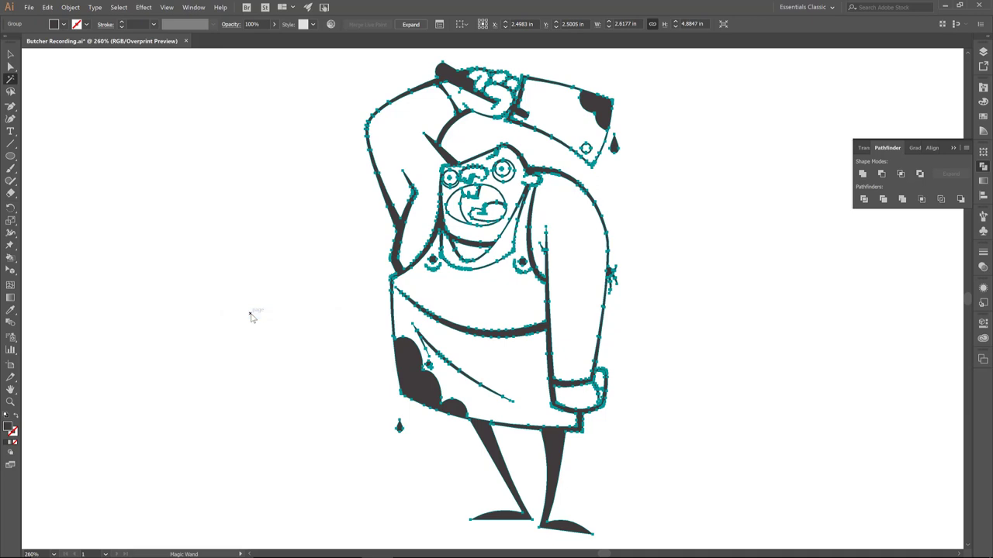
{"action": "key", "text": "v"}
{"action": "left_click", "coordinate": [251, 318]}
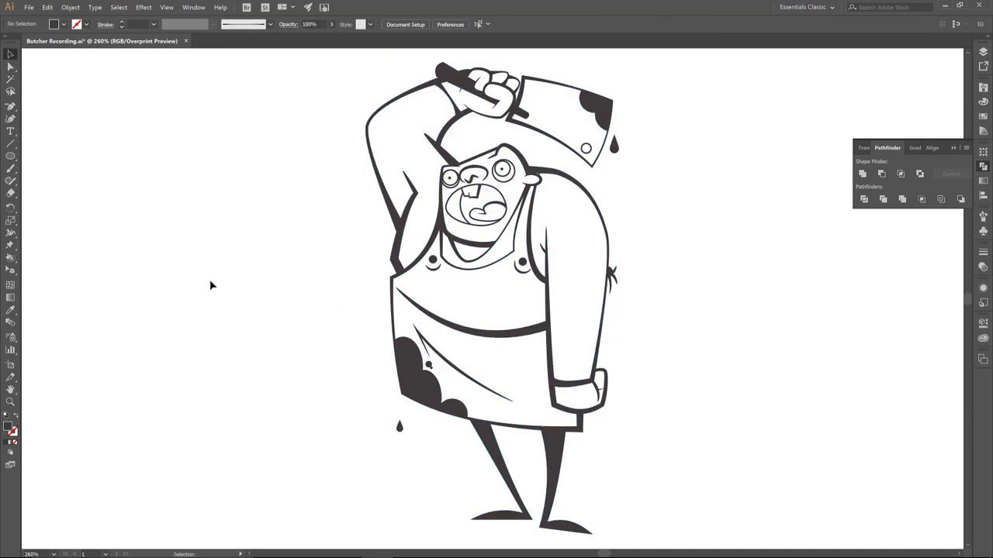
{"action": "key", "text": "k"}
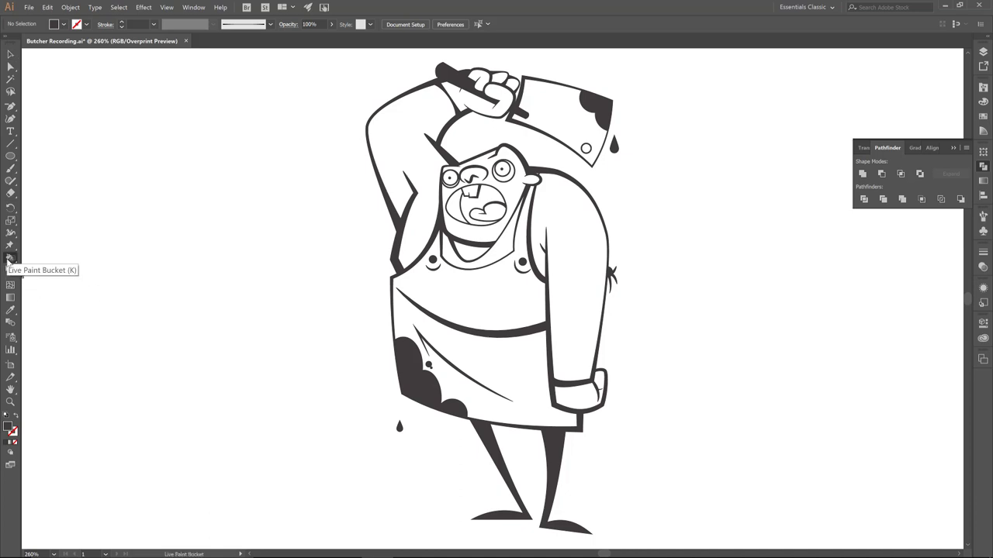
Fill the mouth interior and the rings around both eyes with dark grey using the Live Paint Bucket.
{"action": "left_click", "coordinate": [495, 203]}
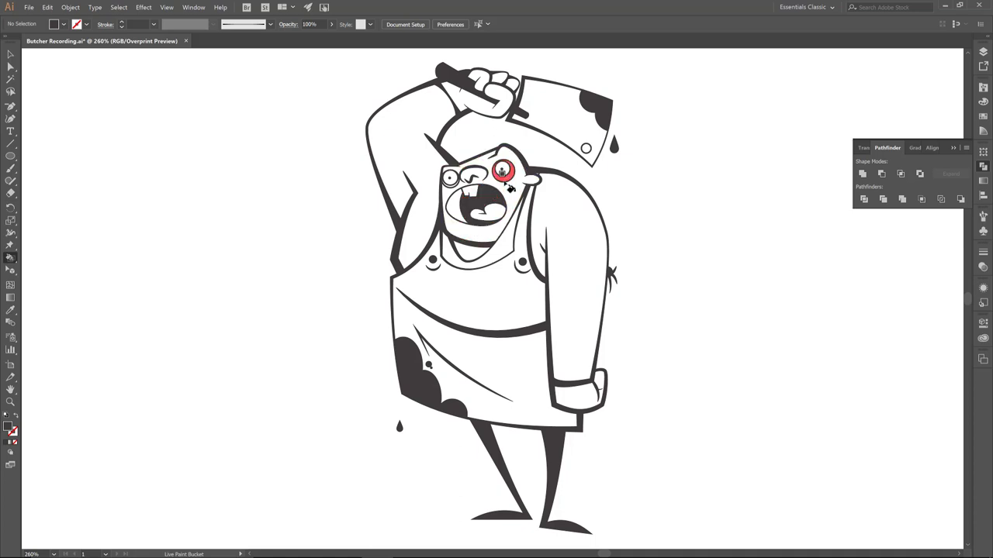
{"action": "left_click", "coordinate": [508, 186]}
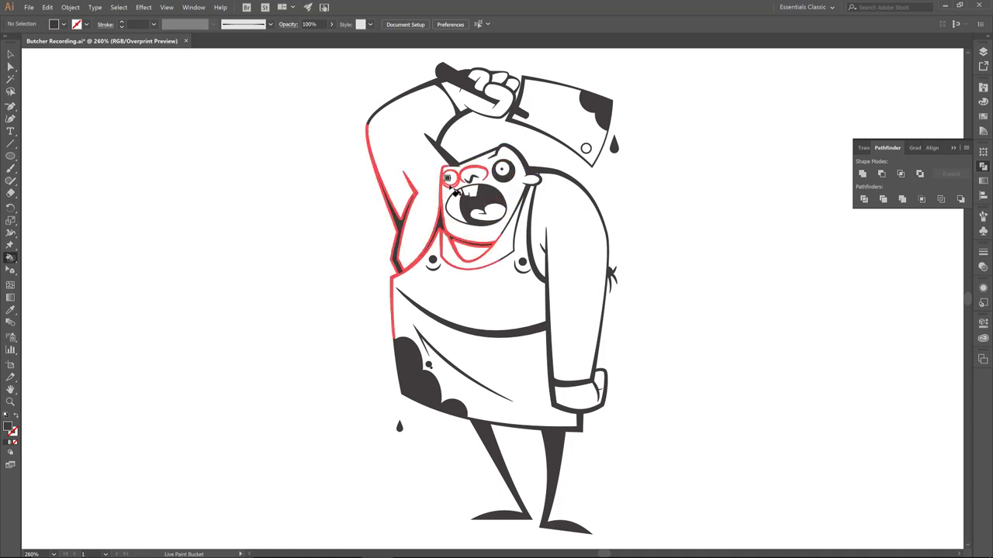
{"action": "left_click", "coordinate": [451, 187]}
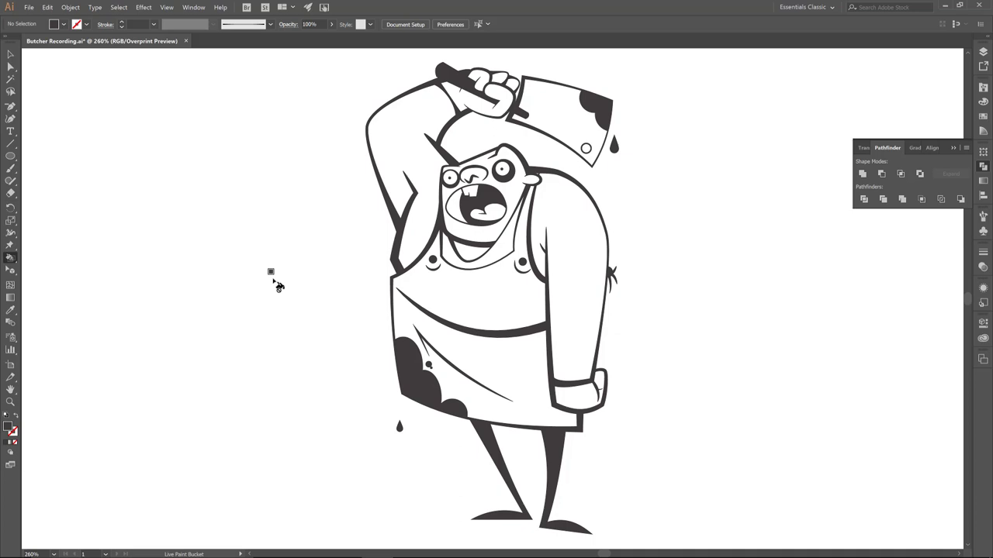
Expand the butcher's Live Paint group into regular shapes.
{"action": "key", "text": "v"}
{"action": "left_click", "coordinate": [405, 354]}
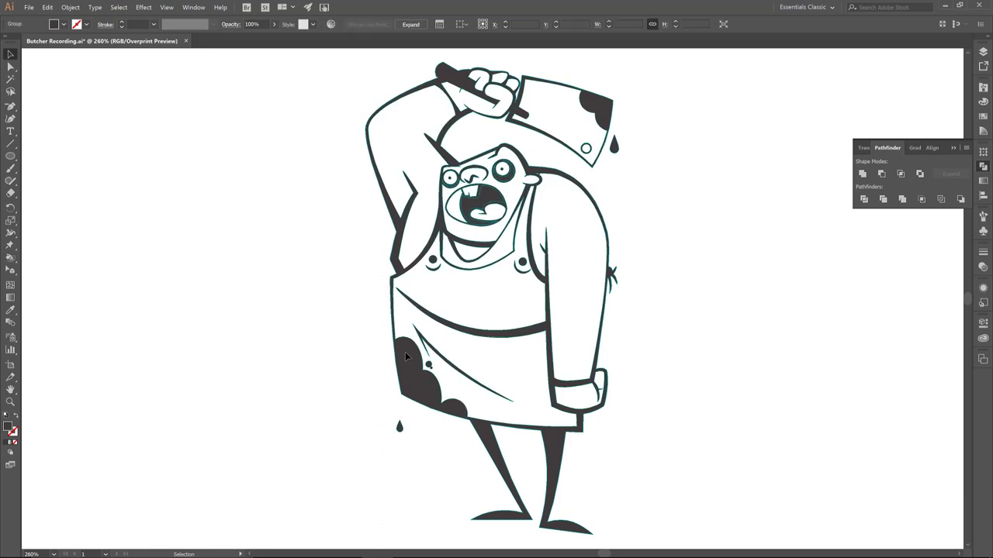
{"action": "left_click", "coordinate": [71, 7]}
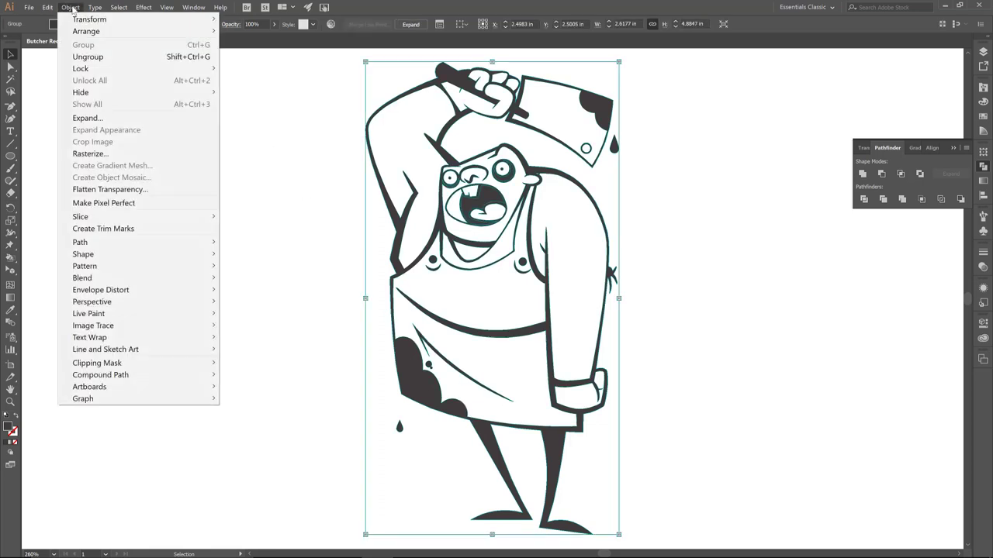
{"action": "left_click", "coordinate": [90, 120]}
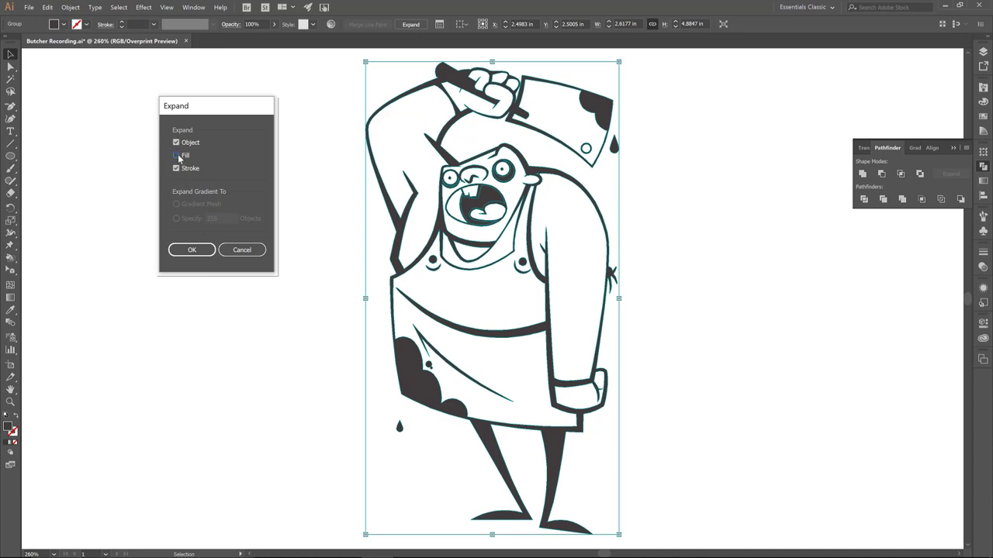
{"action": "left_click", "coordinate": [194, 249]}
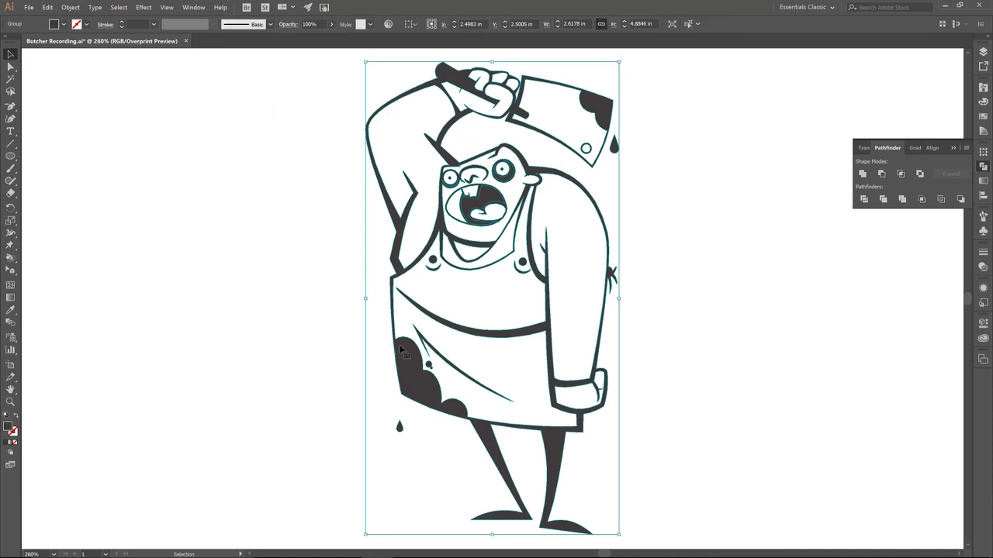
Unite all dark grey shapes, selected with the Magic Wand, into one with Pathfinder, and save the document.
{"action": "left_click", "coordinate": [350, 325]}
{"action": "left_click", "coordinate": [11, 80]}
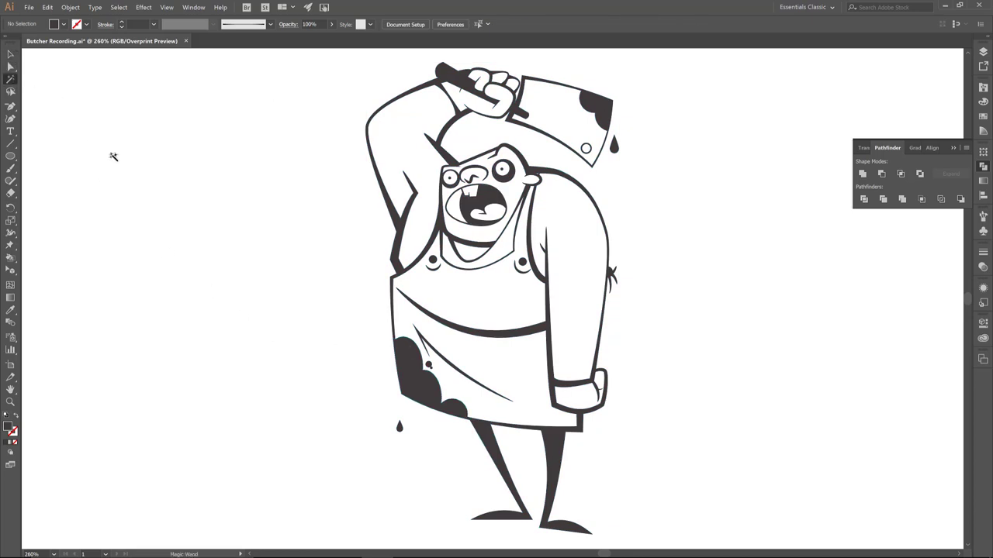
{"action": "left_click", "coordinate": [425, 389]}
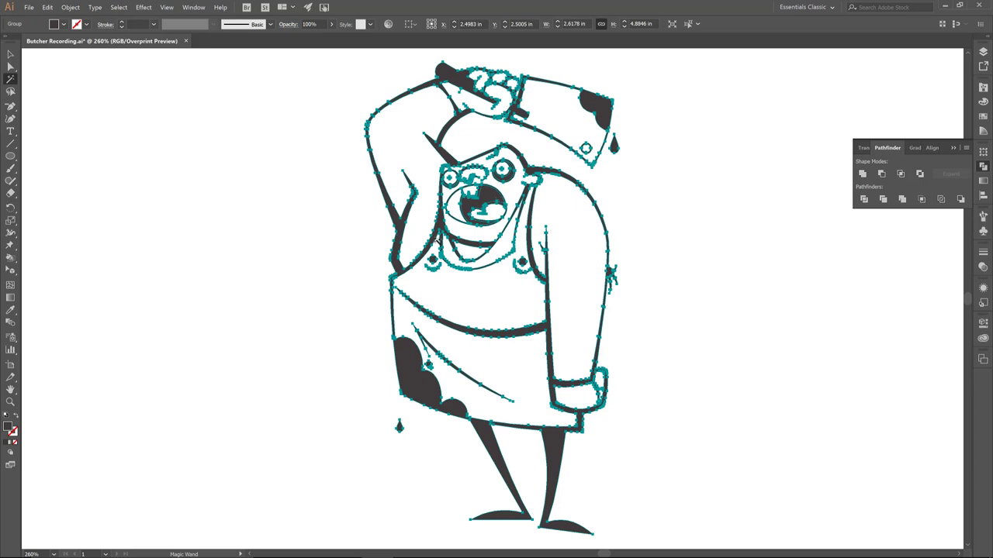
{"action": "left_click", "coordinate": [862, 175]}
{"action": "key", "text": "v"}
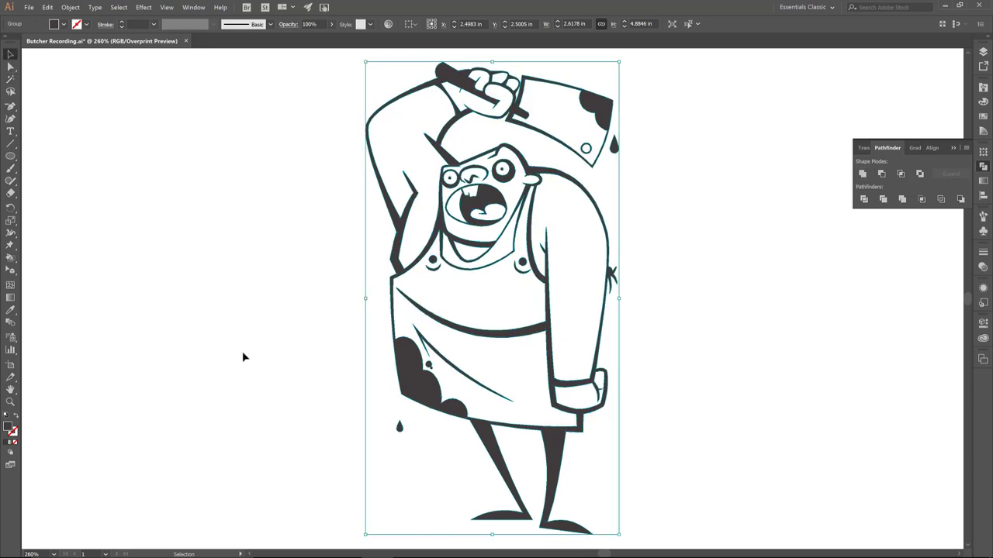
{"action": "left_click", "coordinate": [243, 356]}
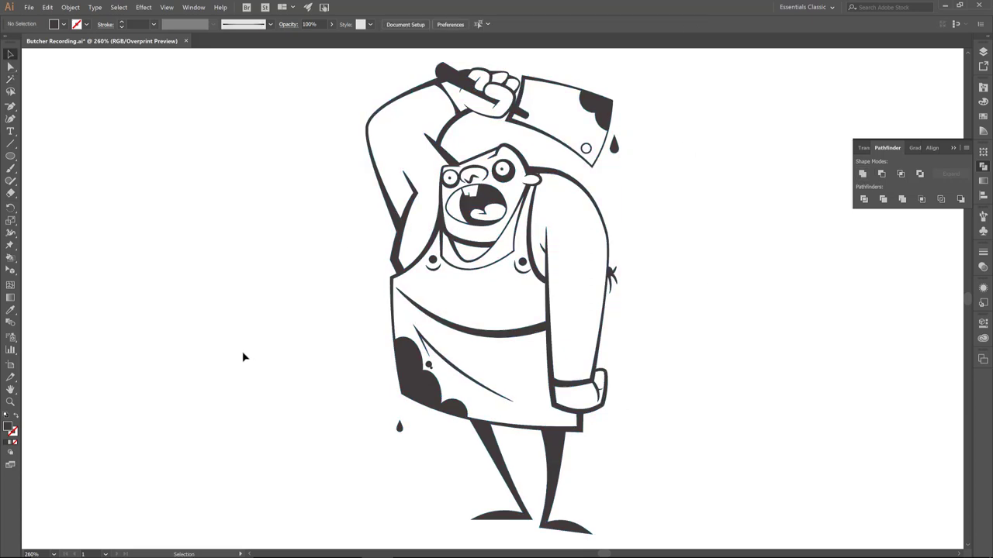
{"action": "left_click", "coordinate": [29, 7]}
{"action": "left_click", "coordinate": [45, 92]}
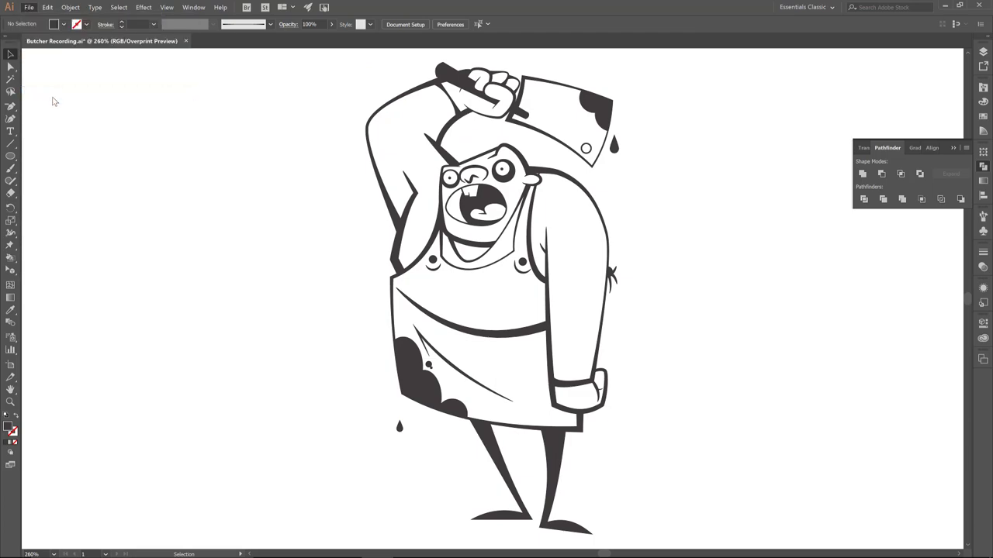